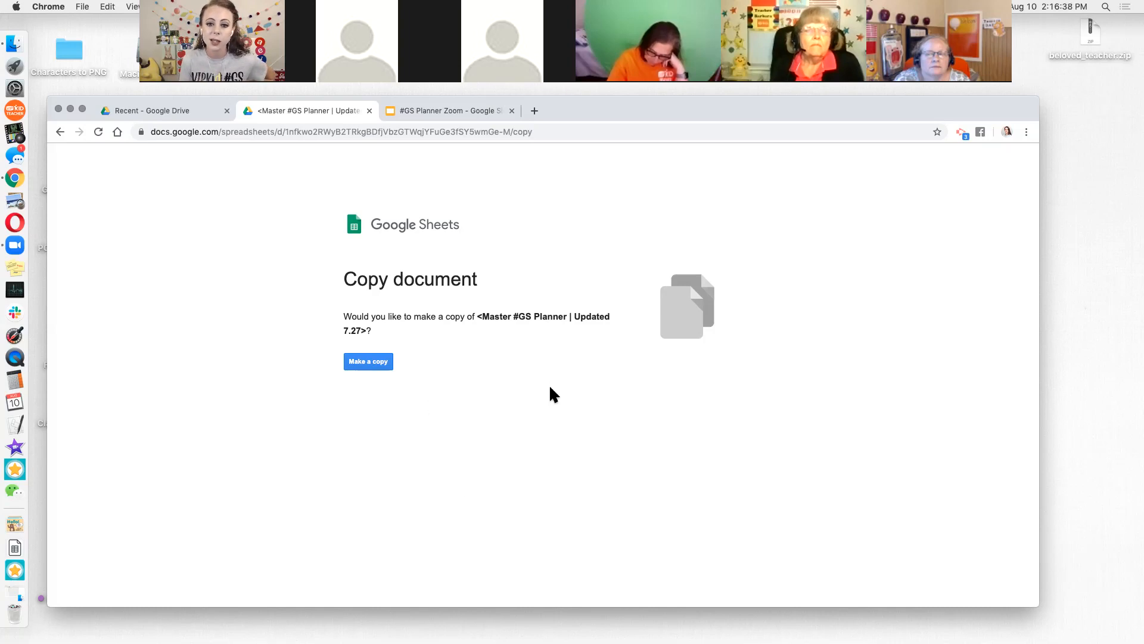
Make a copy of the <Master #GS Planner | Updated 7.27> spreadsheet and reposition its browser window.
{"action": "left_click", "coordinate": [382, 364]}
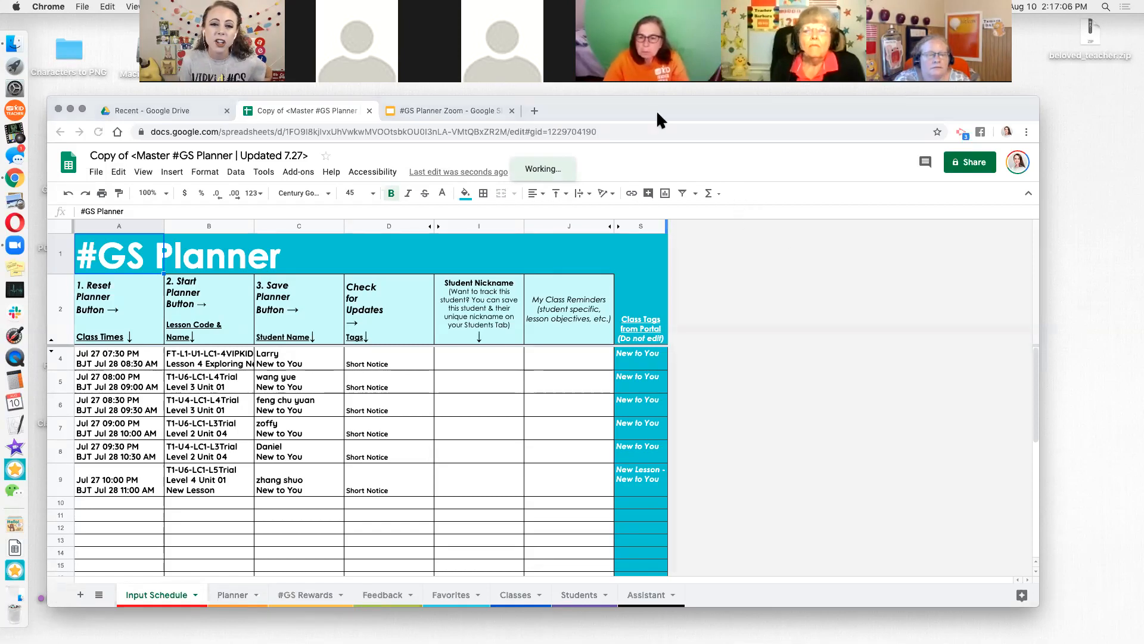
{"action": "left_click", "coordinate": [711, 99]}
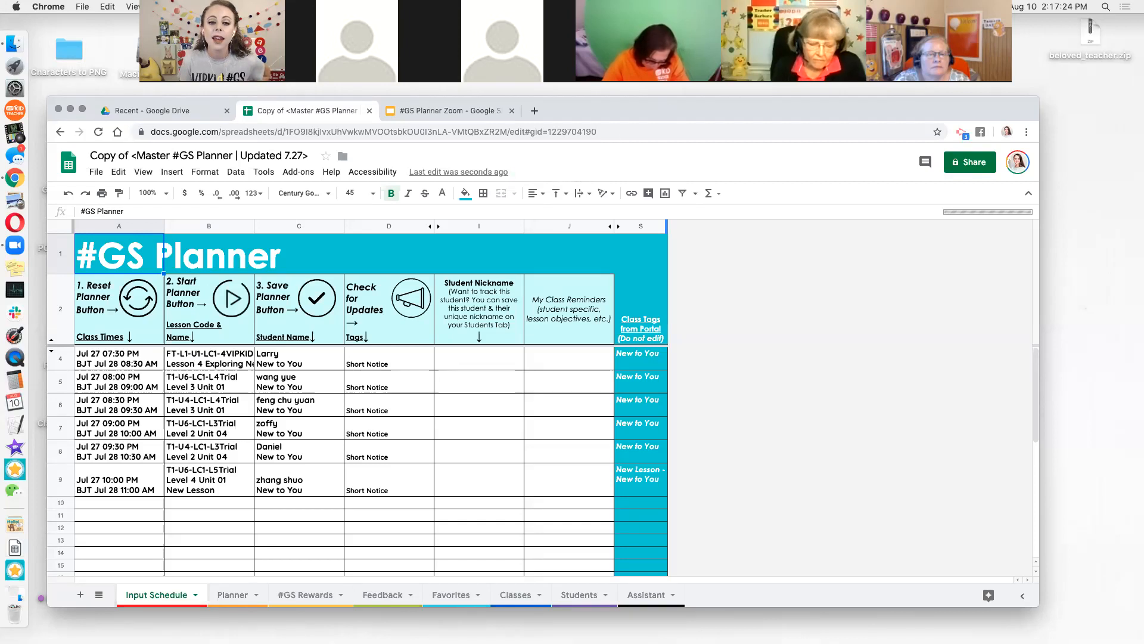
{"action": "left_click_drag", "start_coordinate": [624, 107], "coordinate": [632, 100]}
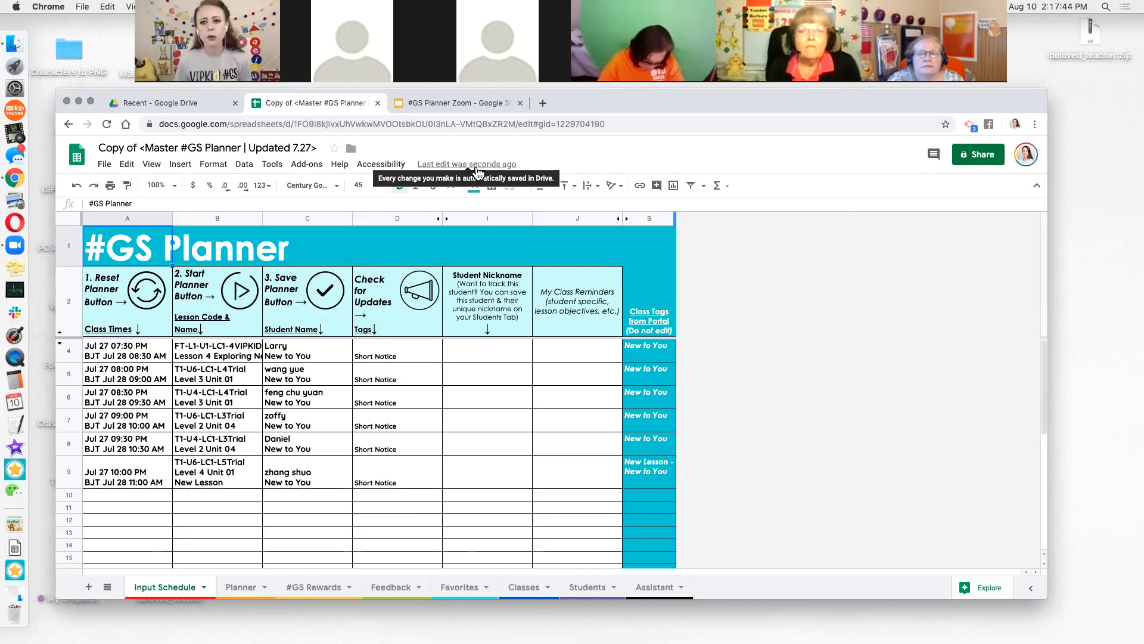
{"action": "left_click", "coordinate": [453, 349]}
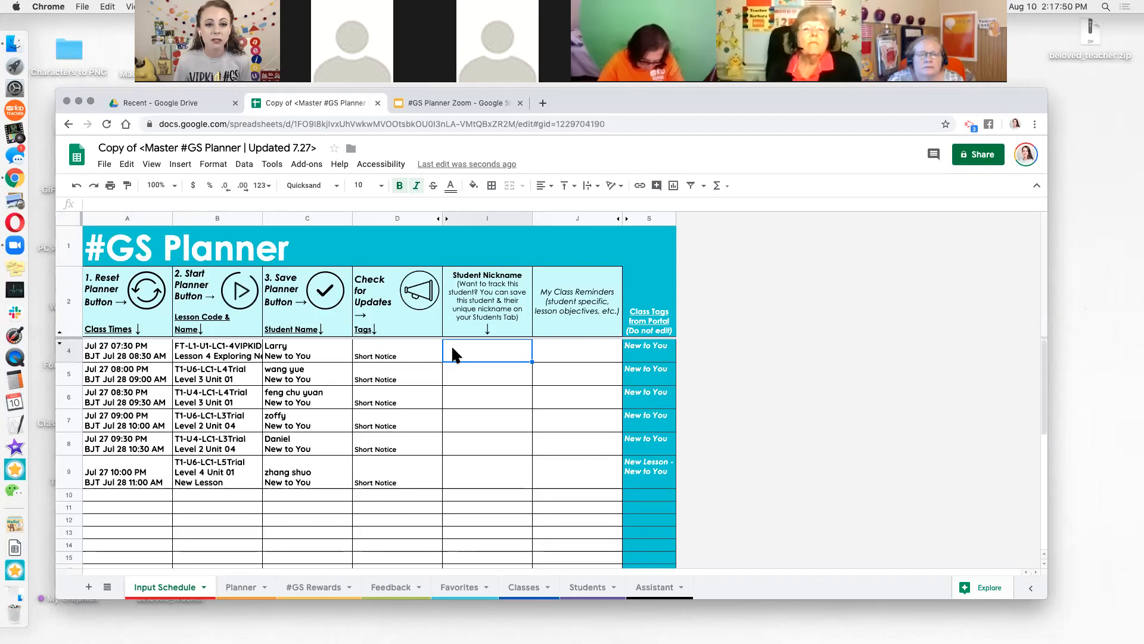
View the next slide of the #GS Planner Zoom presentation, return to the planner copy, and close the presentation.
{"action": "left_click", "coordinate": [448, 102]}
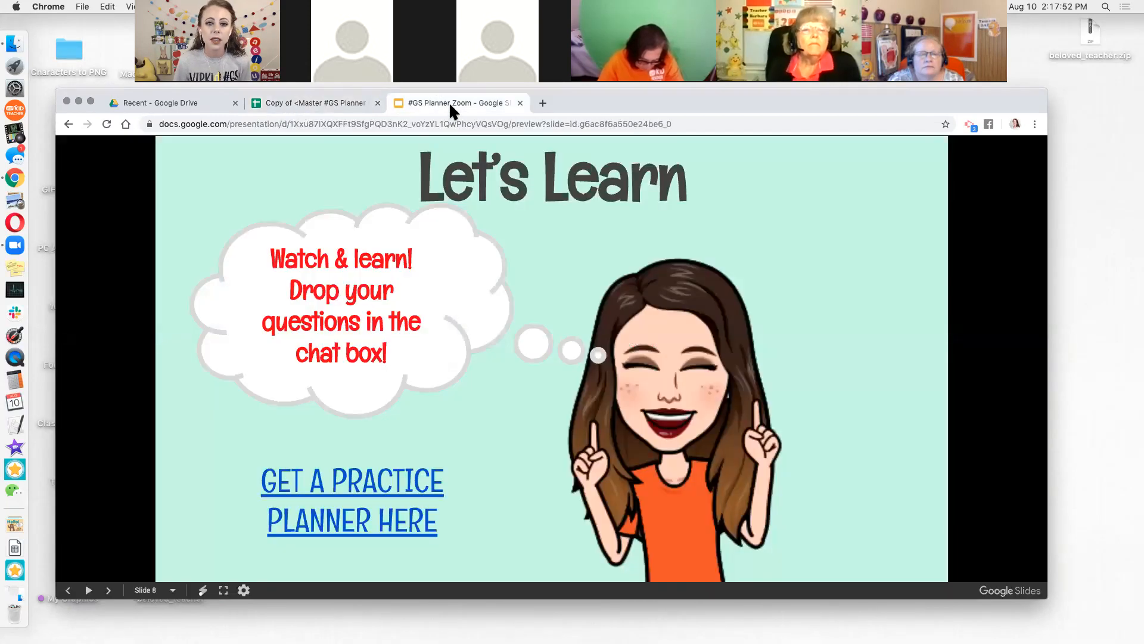
{"action": "left_click", "coordinate": [571, 474]}
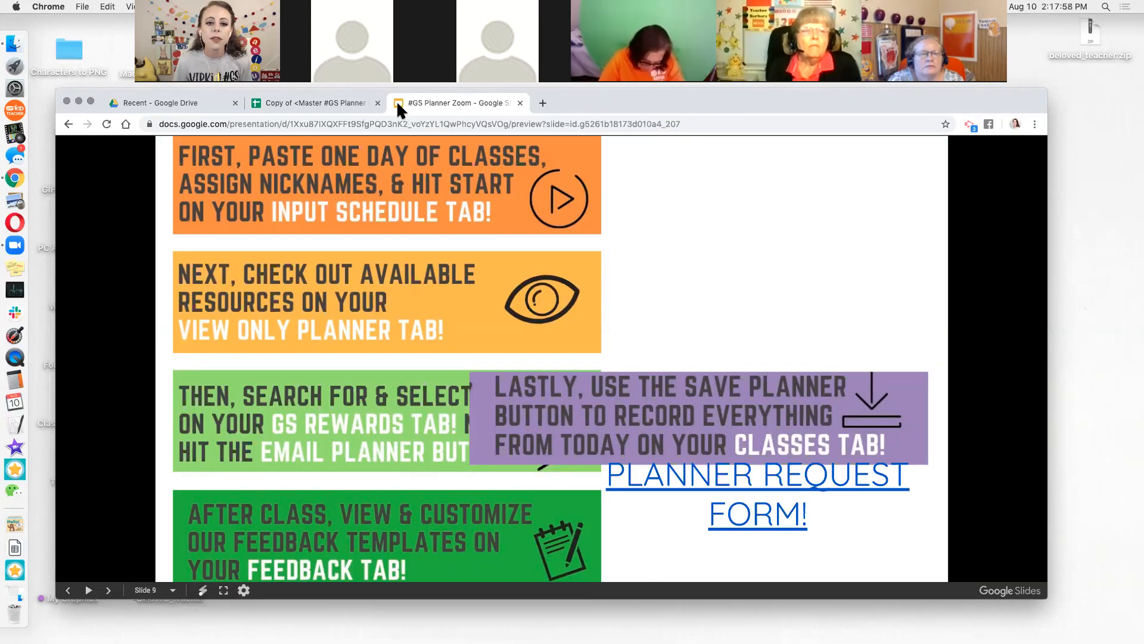
{"action": "left_click", "coordinate": [367, 102]}
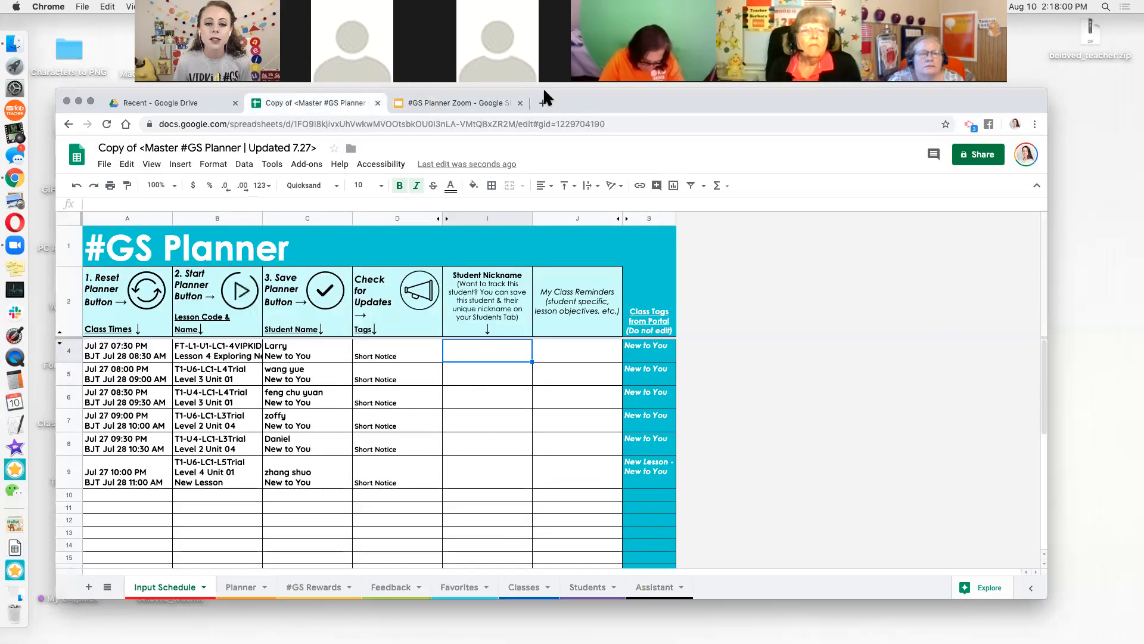
{"action": "left_click", "coordinate": [519, 104]}
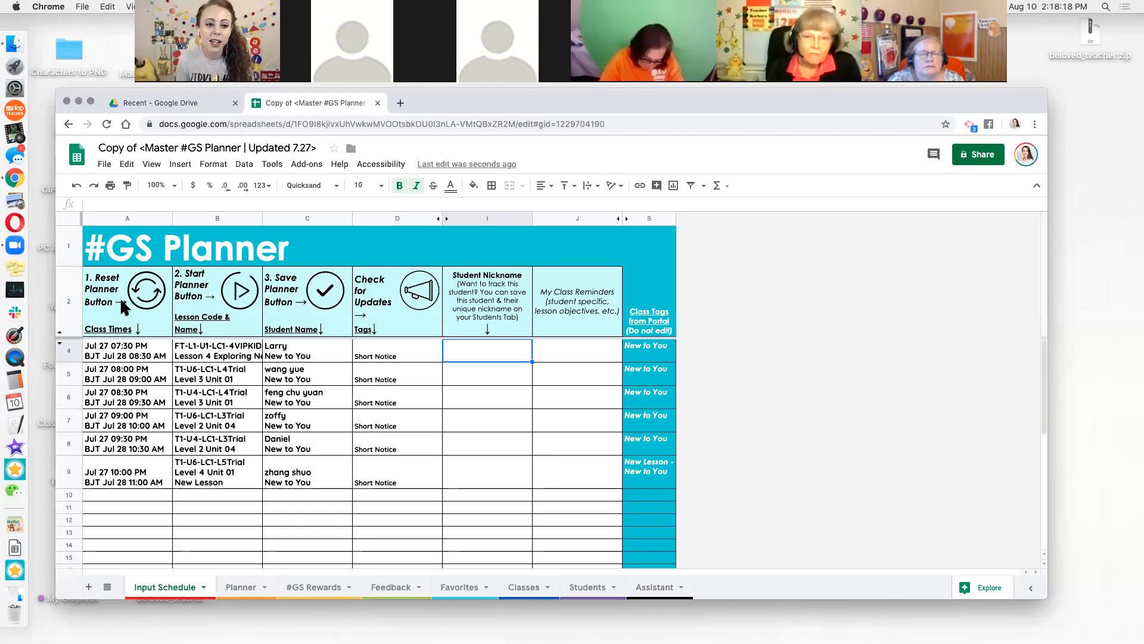
{"action": "left_click", "coordinate": [80, 306]}
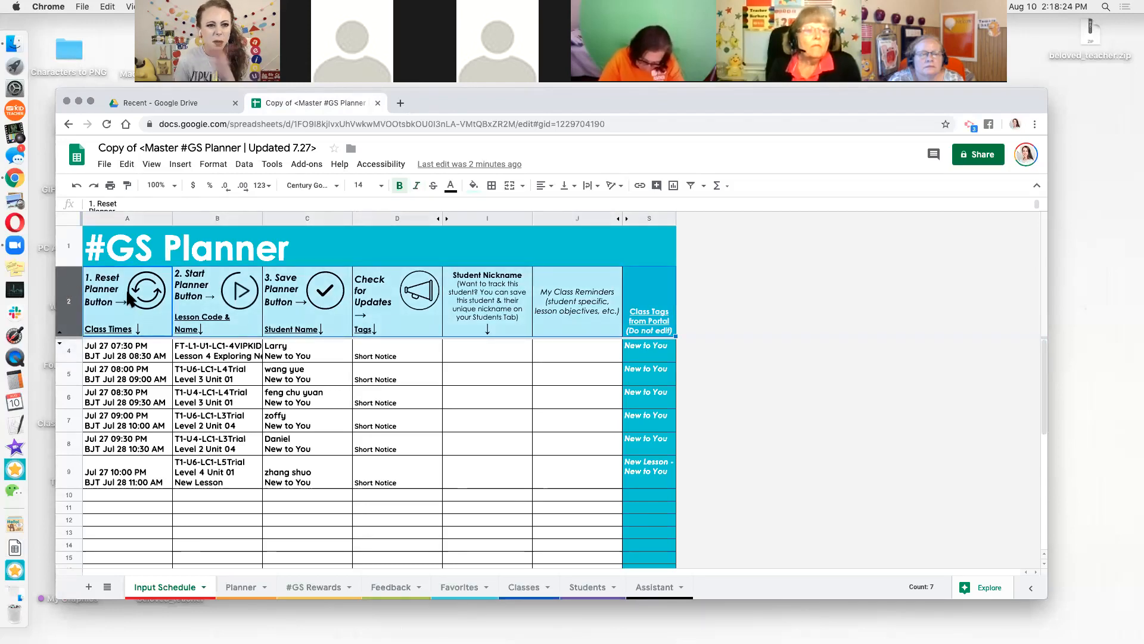
{"action": "left_click", "coordinate": [306, 373]}
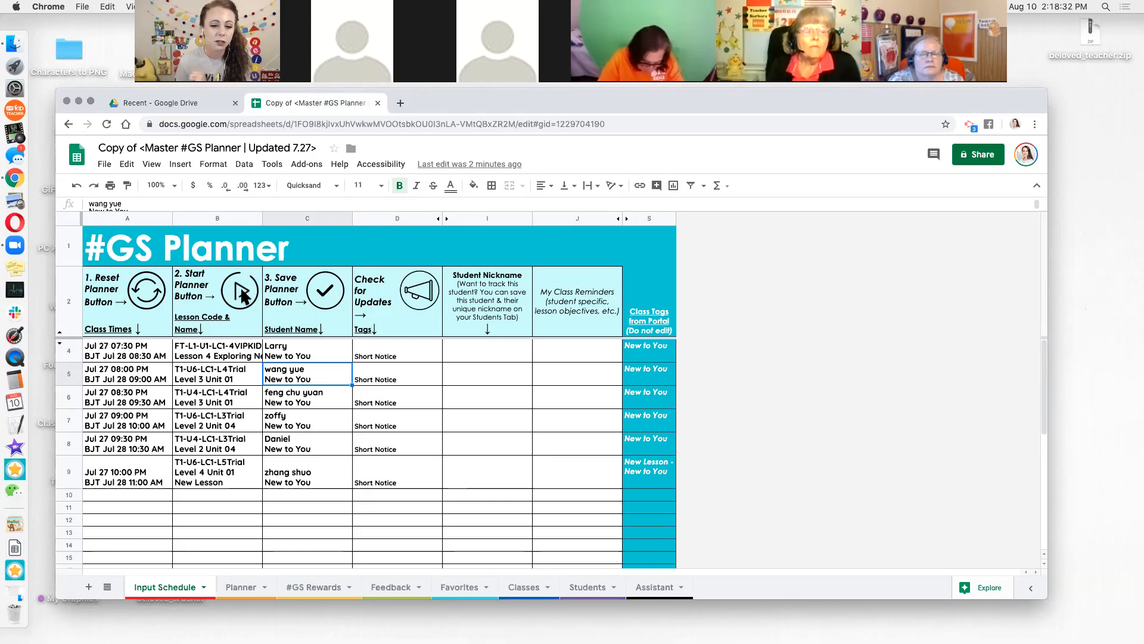
{"action": "left_click", "coordinate": [253, 359]}
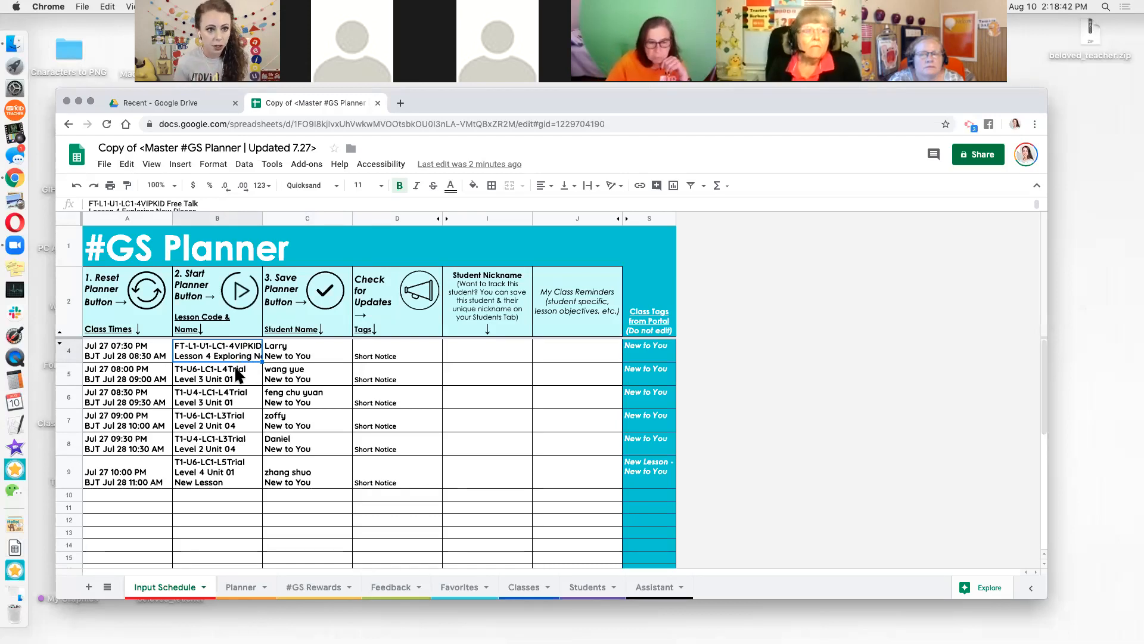
Run the Reset Planner script, continue to its authorization, and choose the Google account to authorize it with.
{"action": "left_click", "coordinate": [148, 291]}
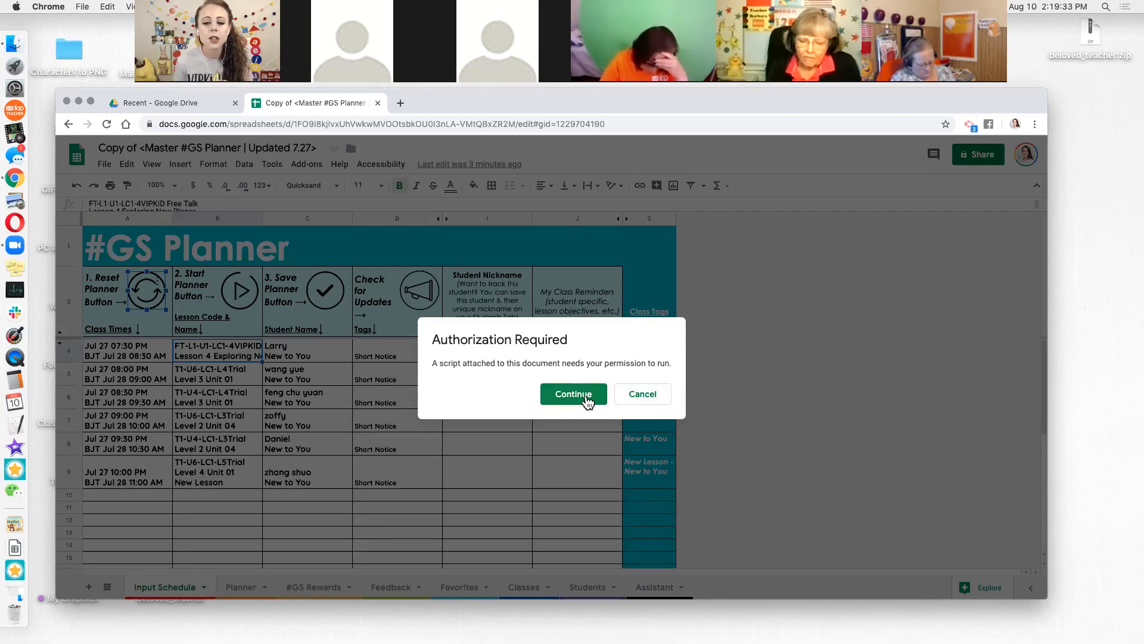
{"action": "left_click", "coordinate": [592, 395]}
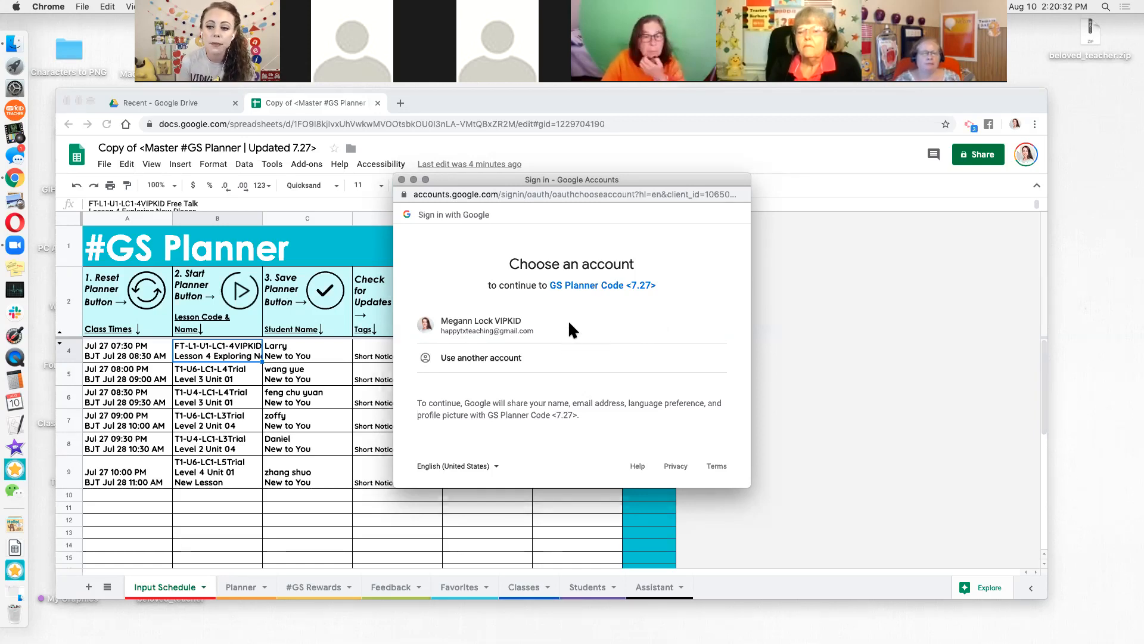
{"action": "left_click", "coordinate": [510, 328]}
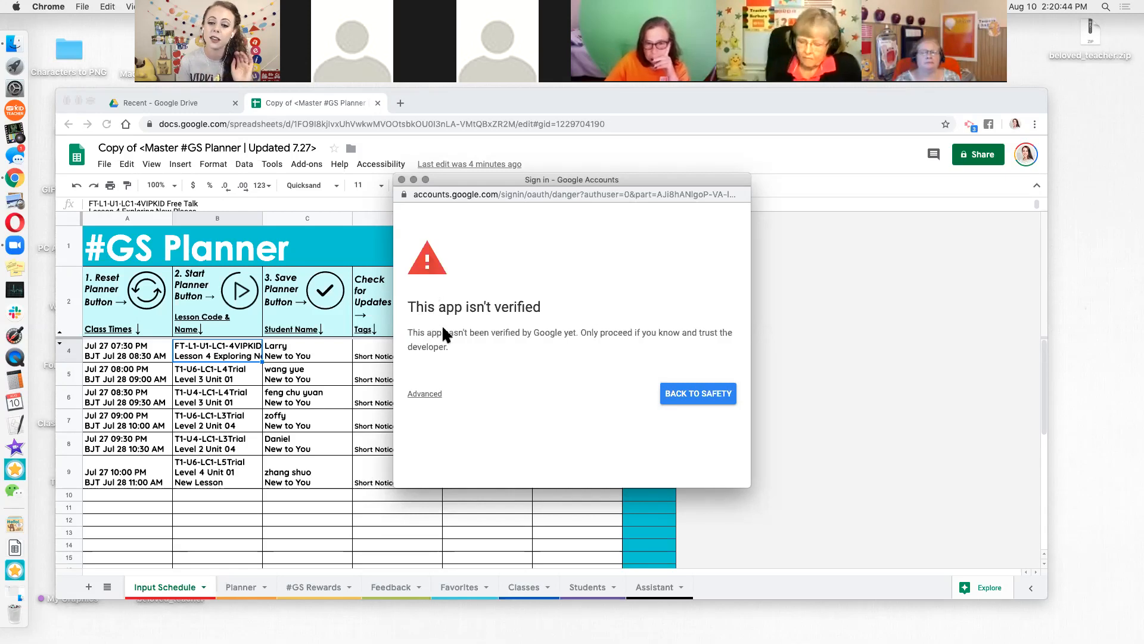
{"action": "left_click", "coordinate": [436, 394]}
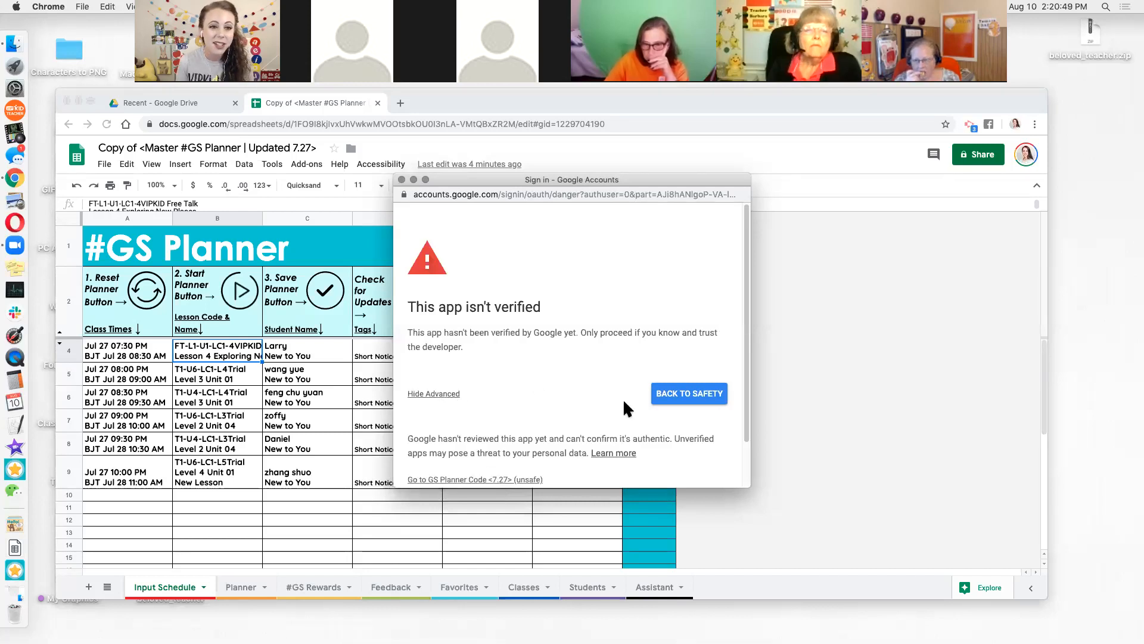
{"action": "scroll", "coordinate": [624, 398], "scroll_direction": "down", "scroll_amount": 2}
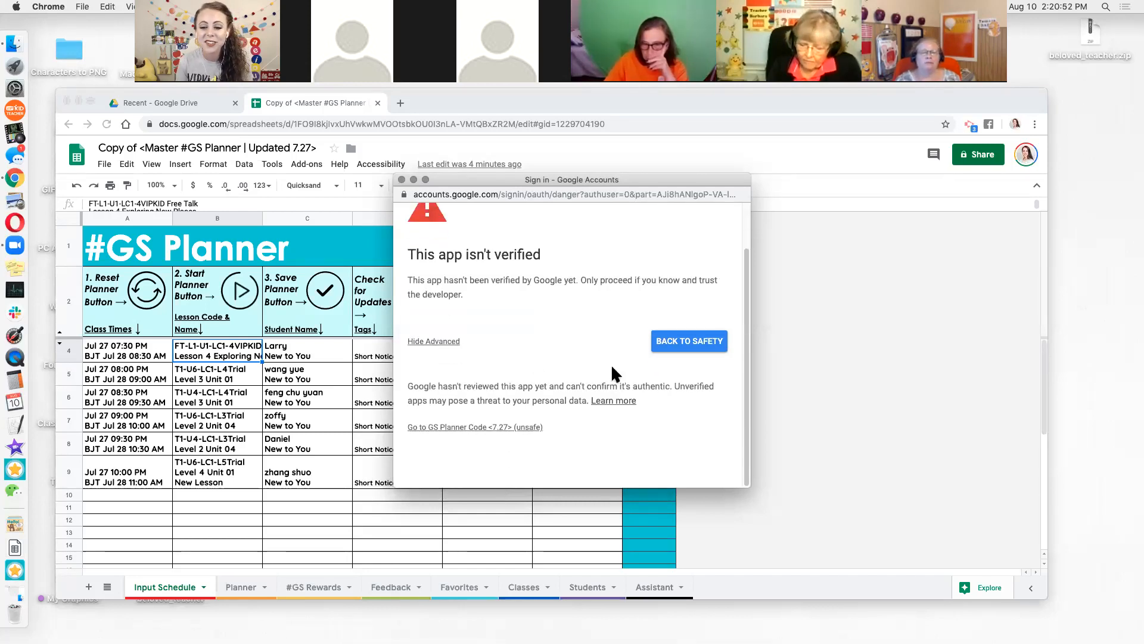
{"action": "scroll", "coordinate": [611, 364], "scroll_direction": "up", "scroll_amount": 2}
{"action": "scroll", "coordinate": [610, 365], "scroll_direction": "down", "scroll_amount": 2}
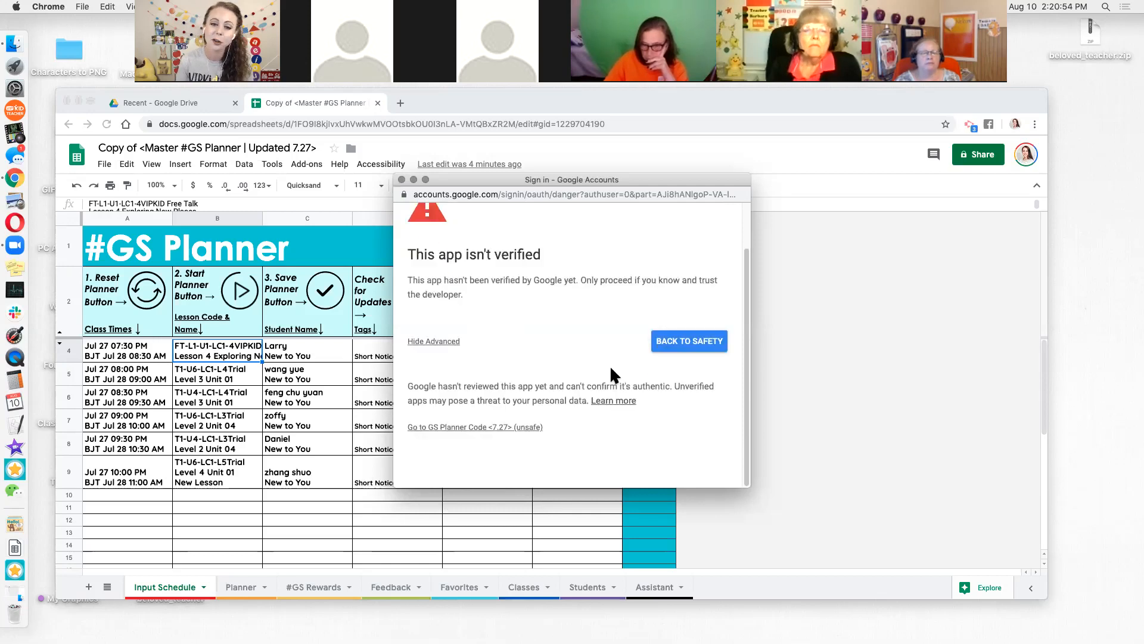
{"action": "left_click", "coordinate": [439, 342]}
{"action": "left_click_drag", "start_coordinate": [460, 347], "coordinate": [444, 333]}
{"action": "left_click", "coordinate": [503, 334]}
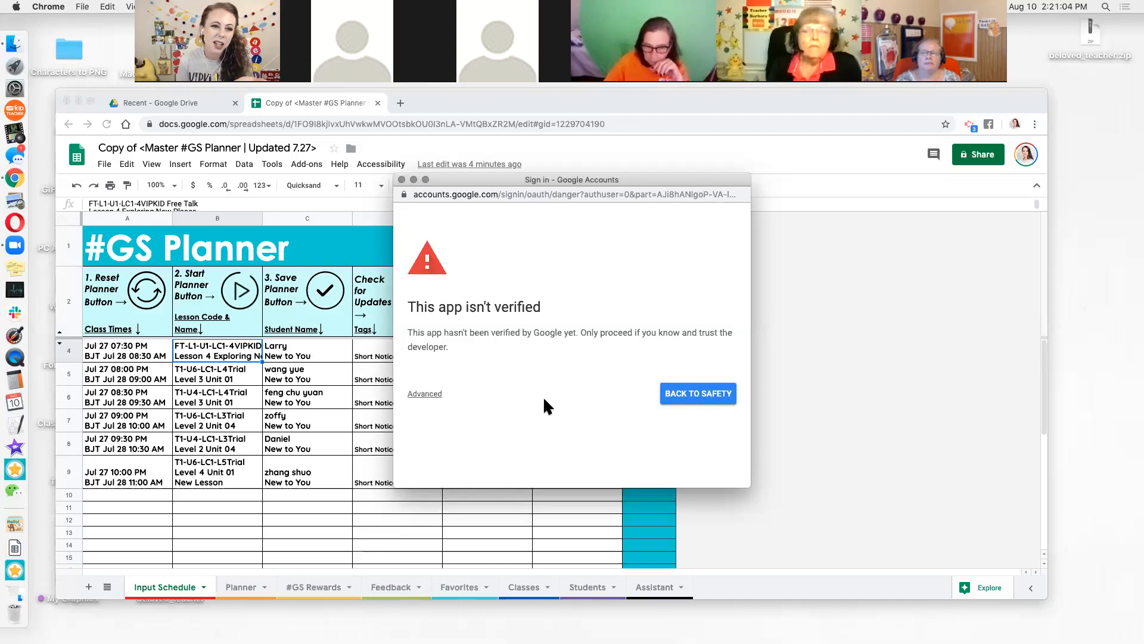
Proceed past the unverified-app warning to GS Planner Code <7.27> and allow its requested access to the Google account.
{"action": "left_click", "coordinate": [424, 394]}
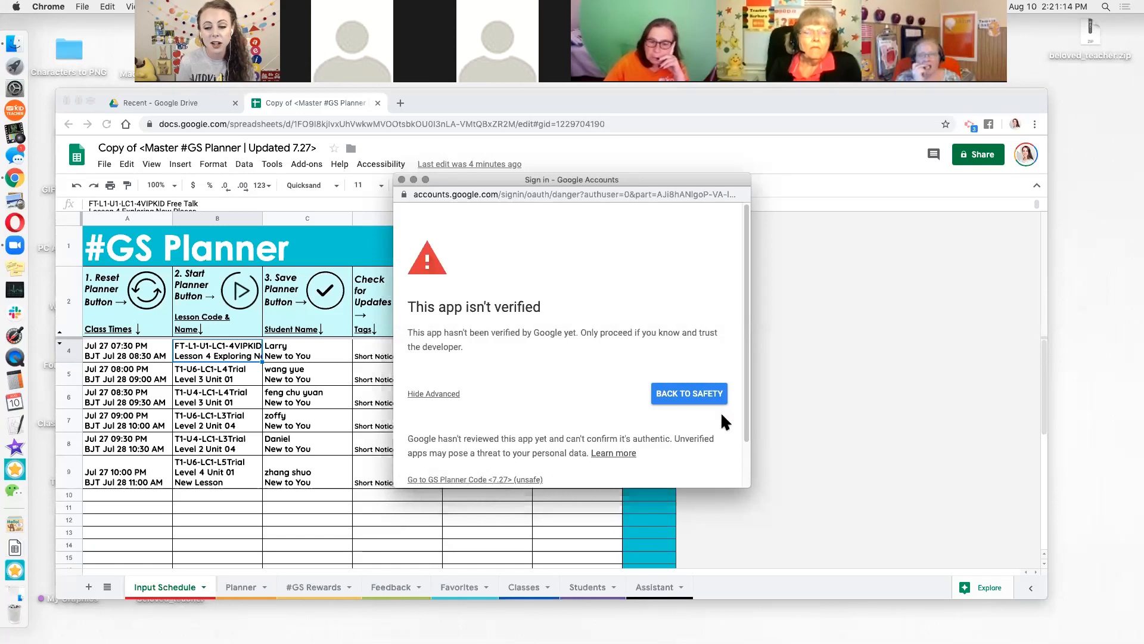
{"action": "scroll", "coordinate": [748, 400], "scroll_direction": "down", "scroll_amount": 3}
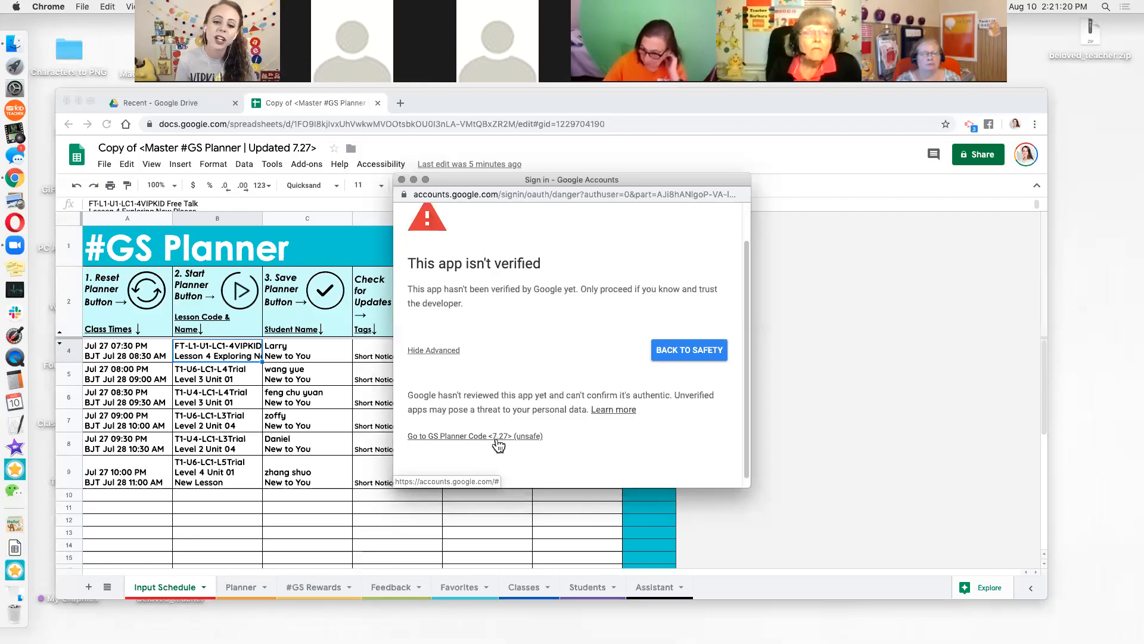
{"action": "left_click", "coordinate": [501, 437]}
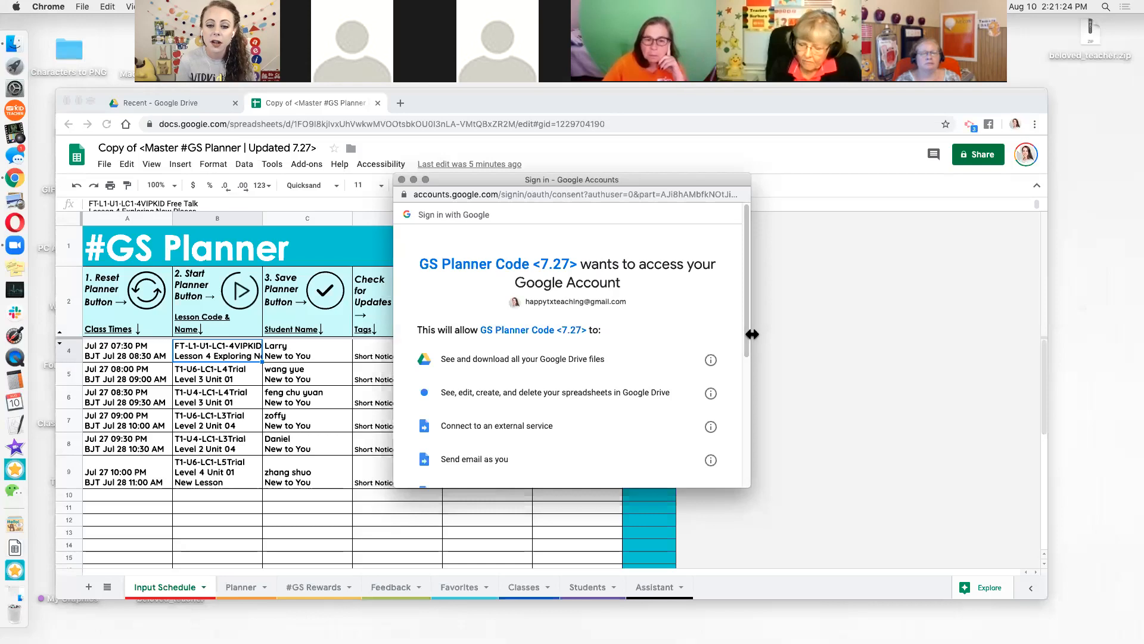
{"action": "left_click_drag", "start_coordinate": [749, 334], "coordinate": [747, 486]}
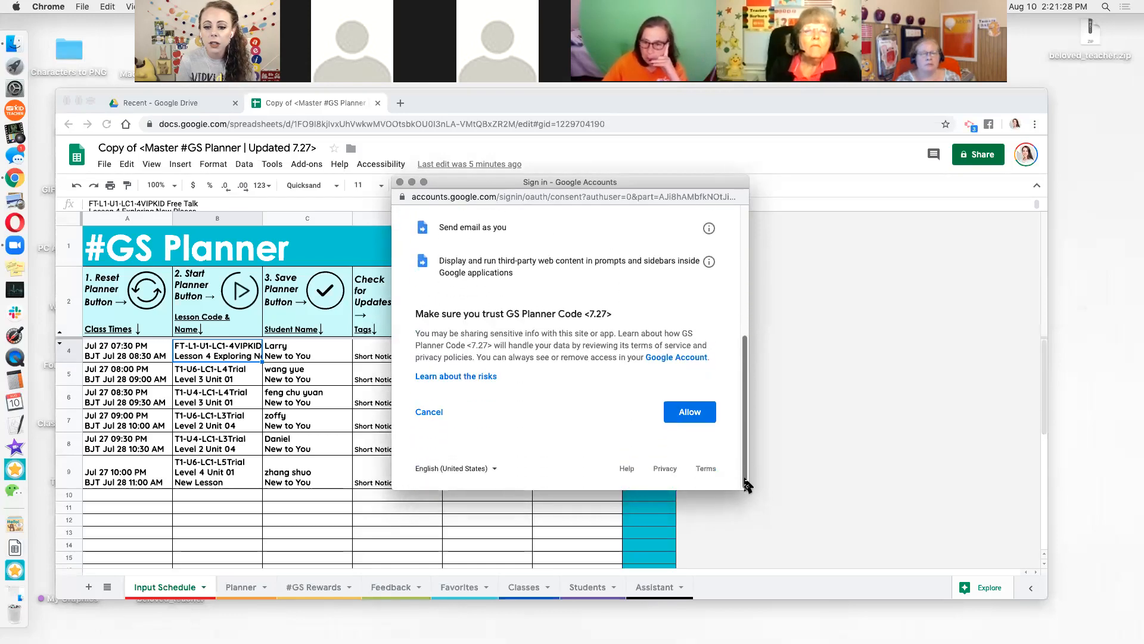
{"action": "left_click", "coordinate": [687, 417]}
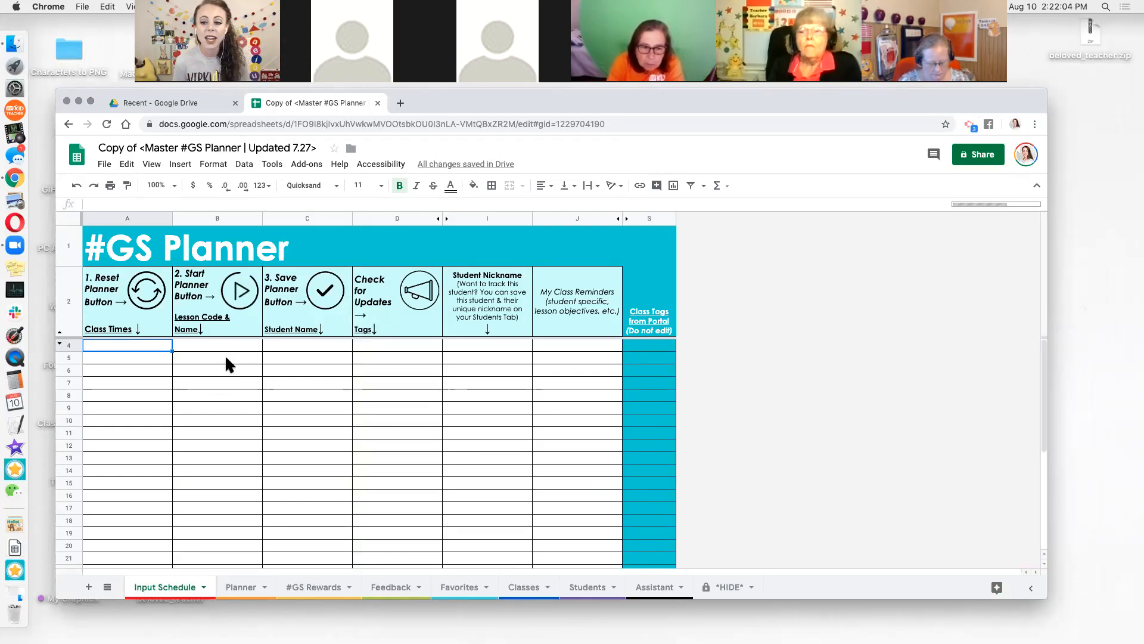
Select the first empty Class Times cell, A4, and open the VIPKid Teacher Portal's class page in a new browser tab.
{"action": "left_click", "coordinate": [225, 357]}
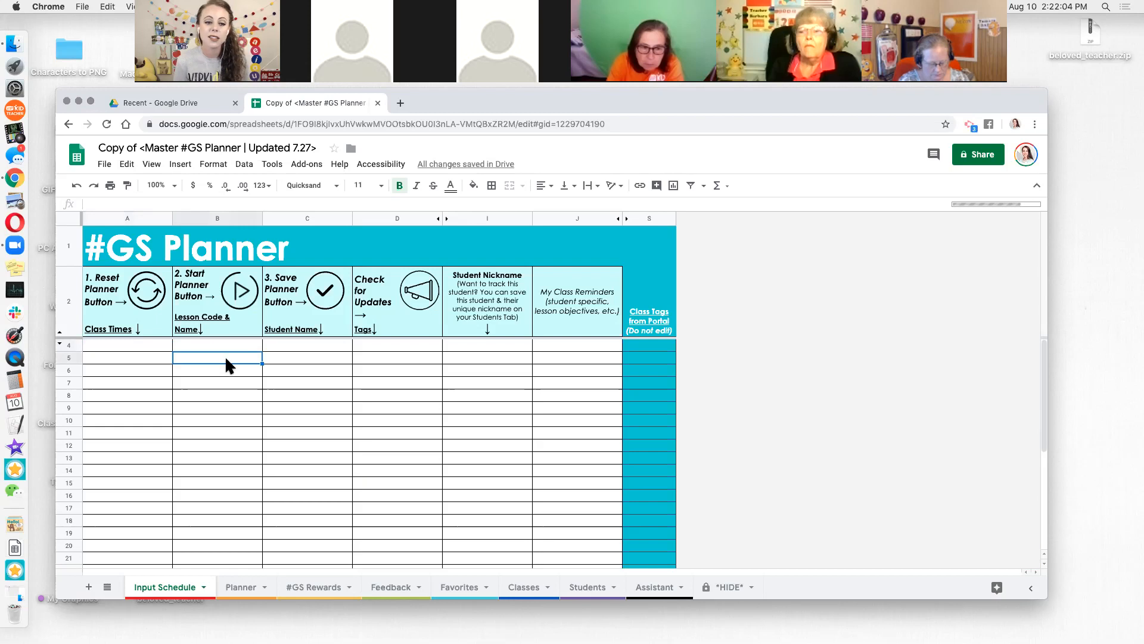
{"action": "left_click", "coordinate": [156, 344]}
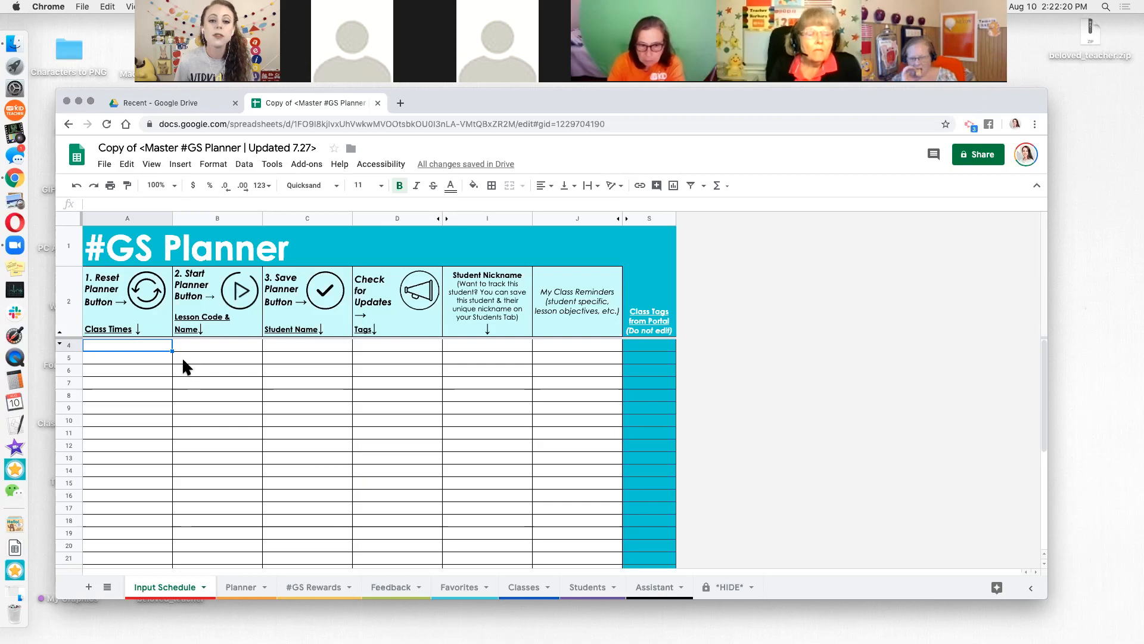
{"action": "left_click", "coordinate": [400, 104]}
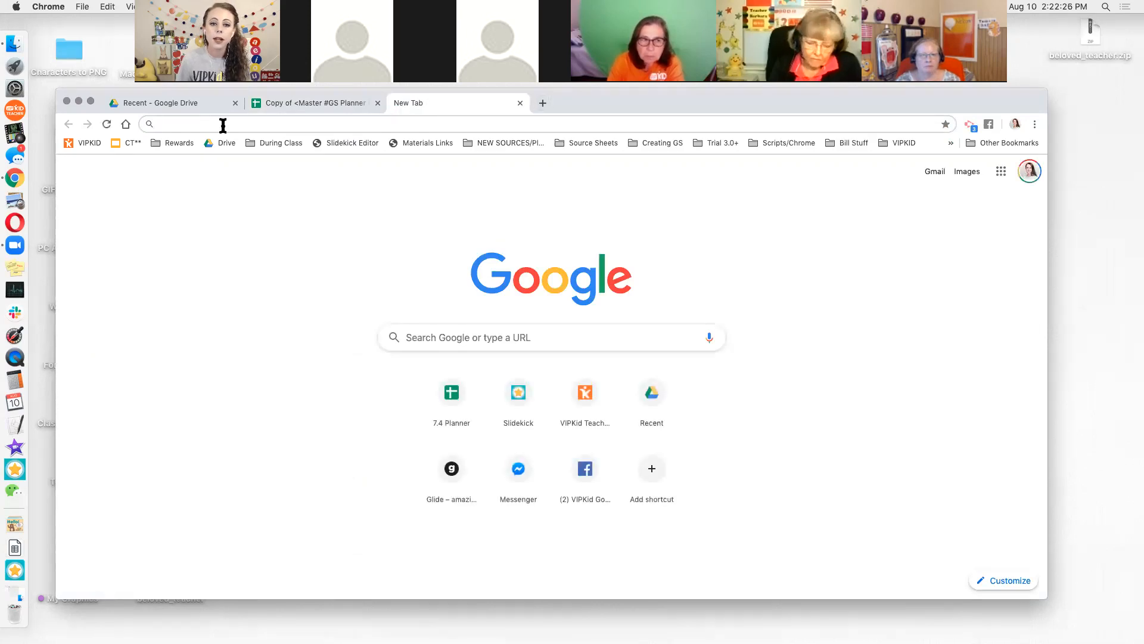
{"action": "left_click", "coordinate": [88, 143]}
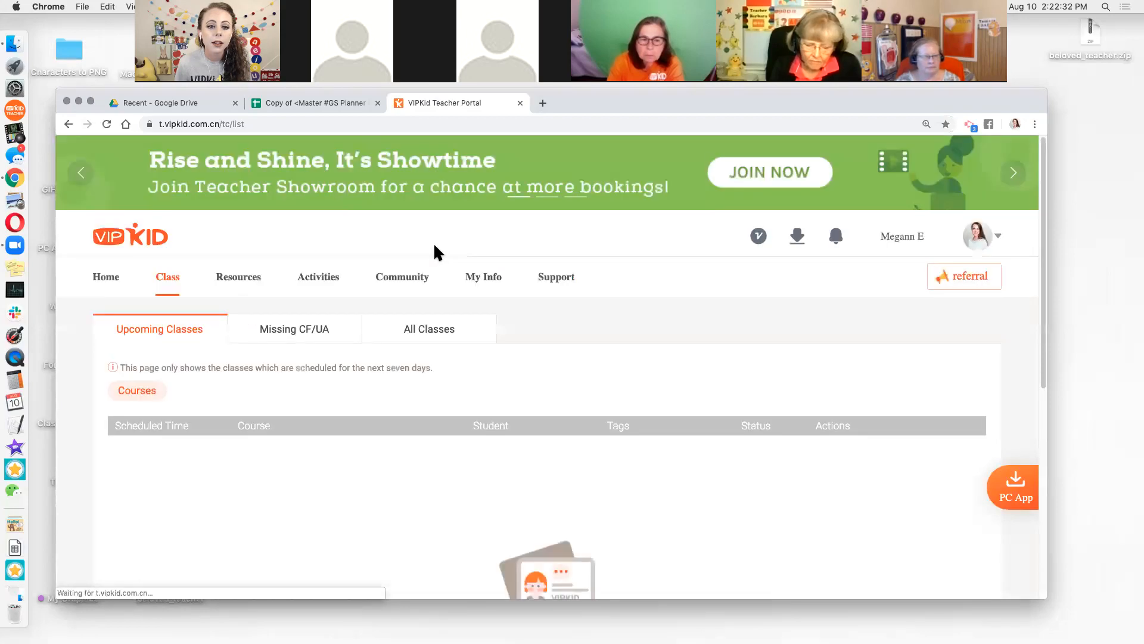
Zoom out the portal page and show the All Classes list.
{"action": "scroll", "coordinate": [588, 382], "scroll_direction": "down", "scroll_amount": 5}
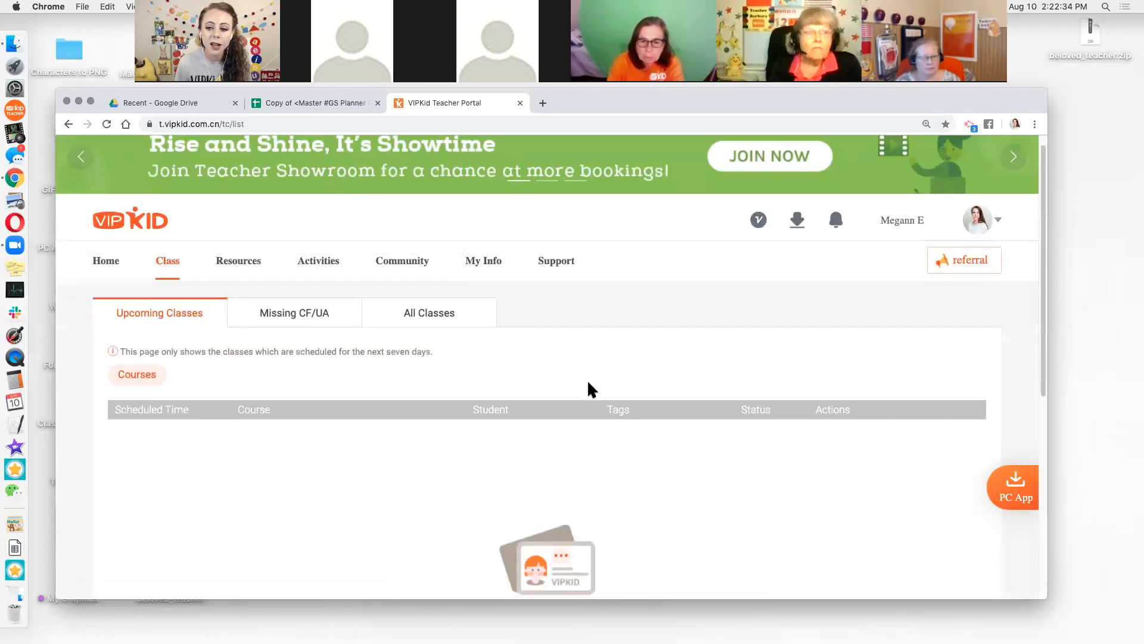
{"action": "scroll", "coordinate": [584, 382], "scroll_direction": "up", "scroll_amount": 5}
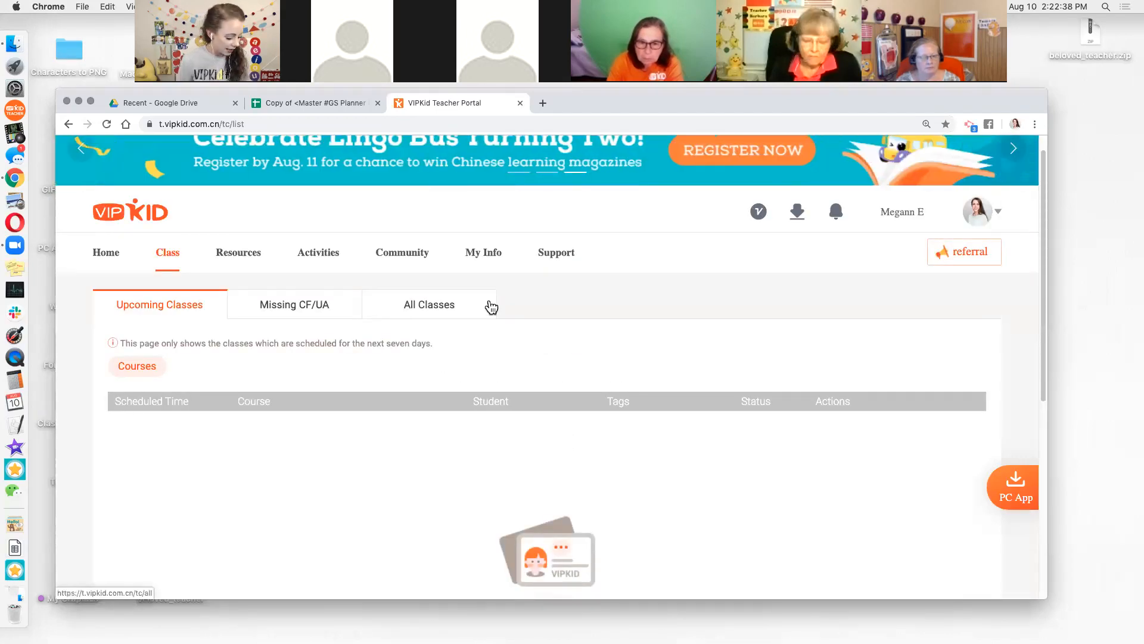
{"action": "key", "text": "super+minus"}
{"action": "key", "text": "super+minus"}
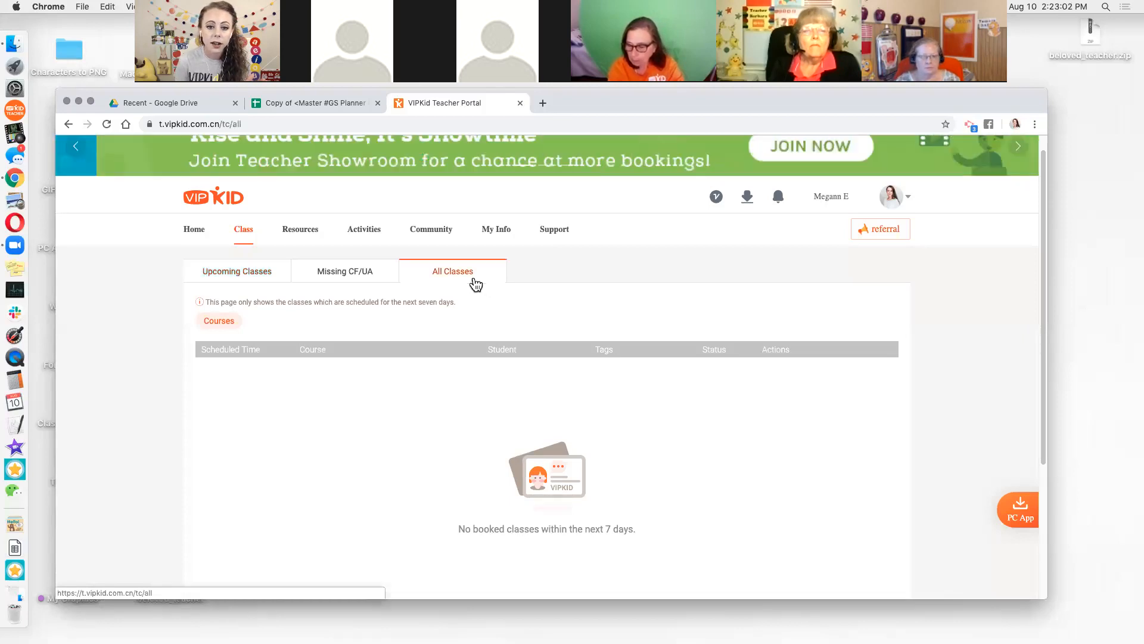
{"action": "left_click", "coordinate": [479, 279]}
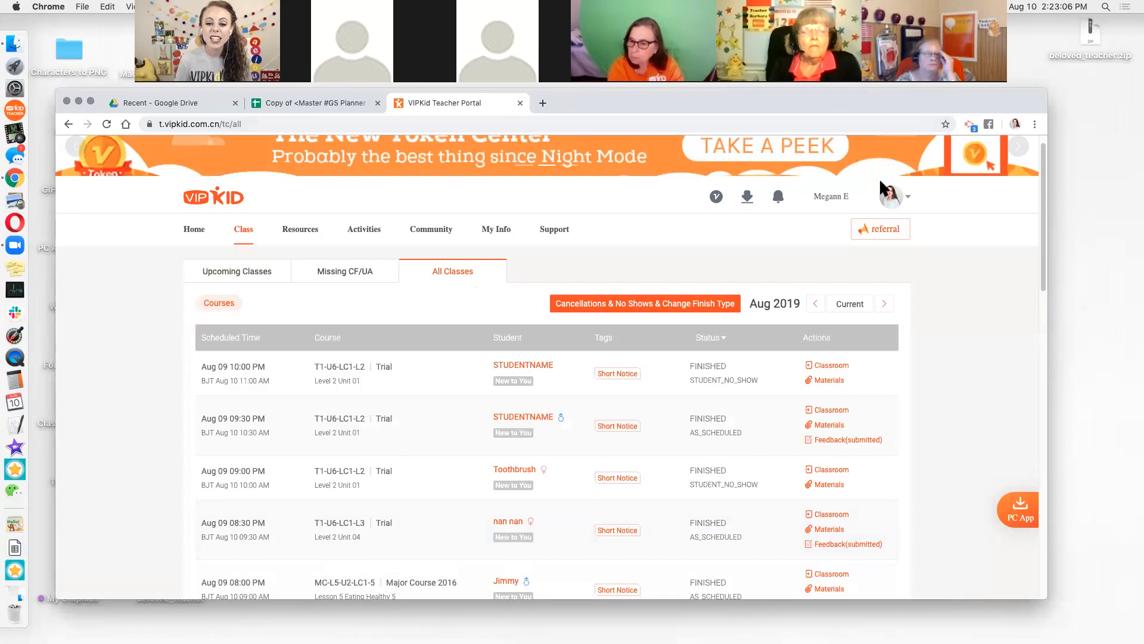
Examine the Aug 2019 class list, including its scheduled times, courses, students and tags.
{"action": "scroll", "coordinate": [960, 444], "scroll_direction": "down", "scroll_amount": 5}
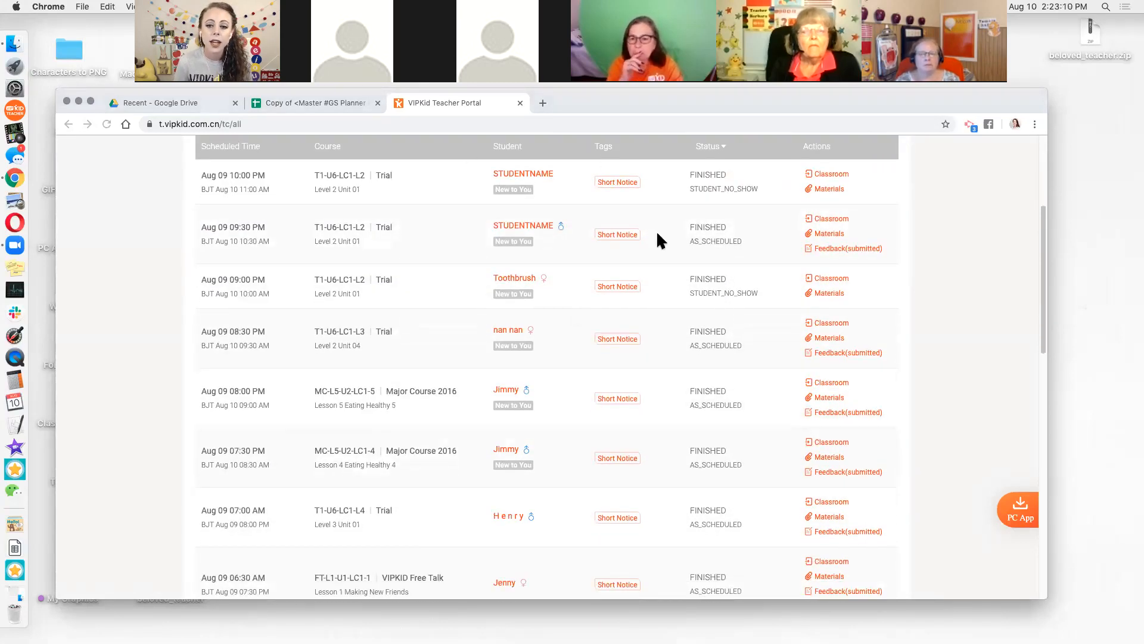
{"action": "scroll", "coordinate": [508, 224], "scroll_direction": "up", "scroll_amount": 5}
{"action": "scroll", "coordinate": [508, 224], "scroll_direction": "down", "scroll_amount": 4}
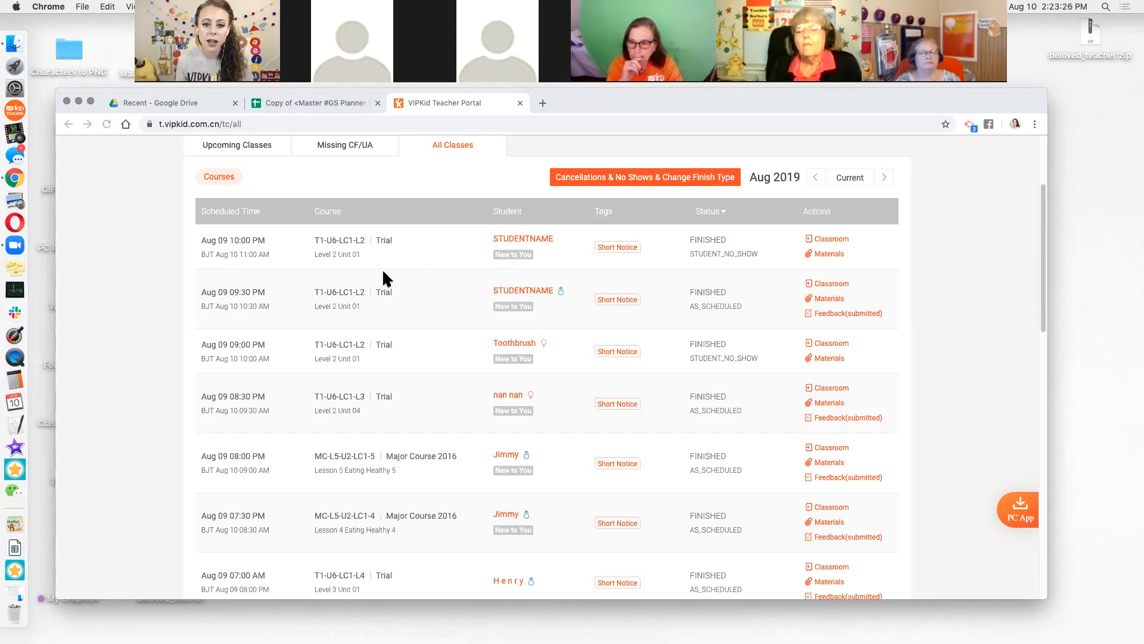
{"action": "left_click", "coordinate": [202, 214]}
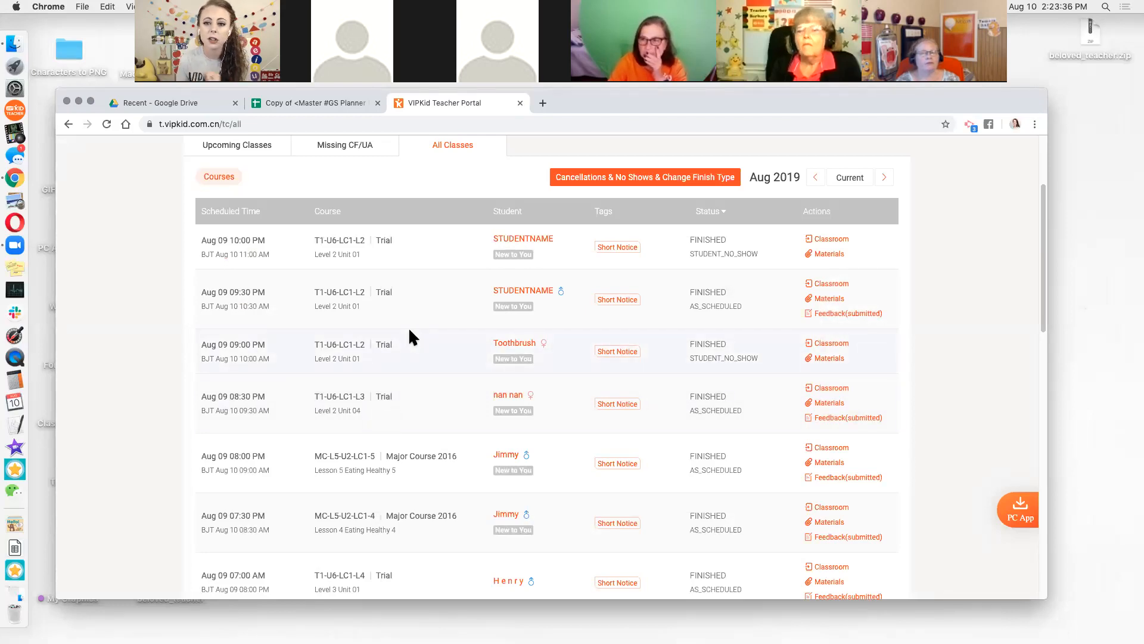
{"action": "mouse_move", "coordinate": [510, 358]}
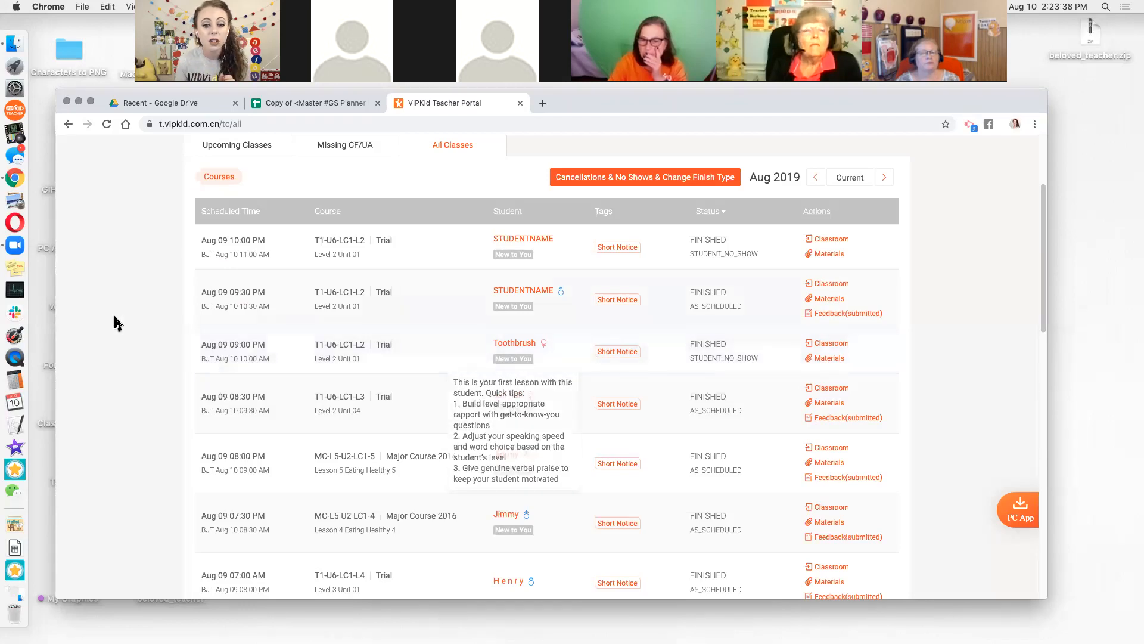
Select the Aug 09 class rows in the portal list from 10:00 PM down through 07:30 PM, including their action links.
{"action": "scroll", "coordinate": [159, 266], "scroll_direction": "down", "scroll_amount": 1}
{"action": "scroll", "coordinate": [158, 259], "scroll_direction": "down", "scroll_amount": 2}
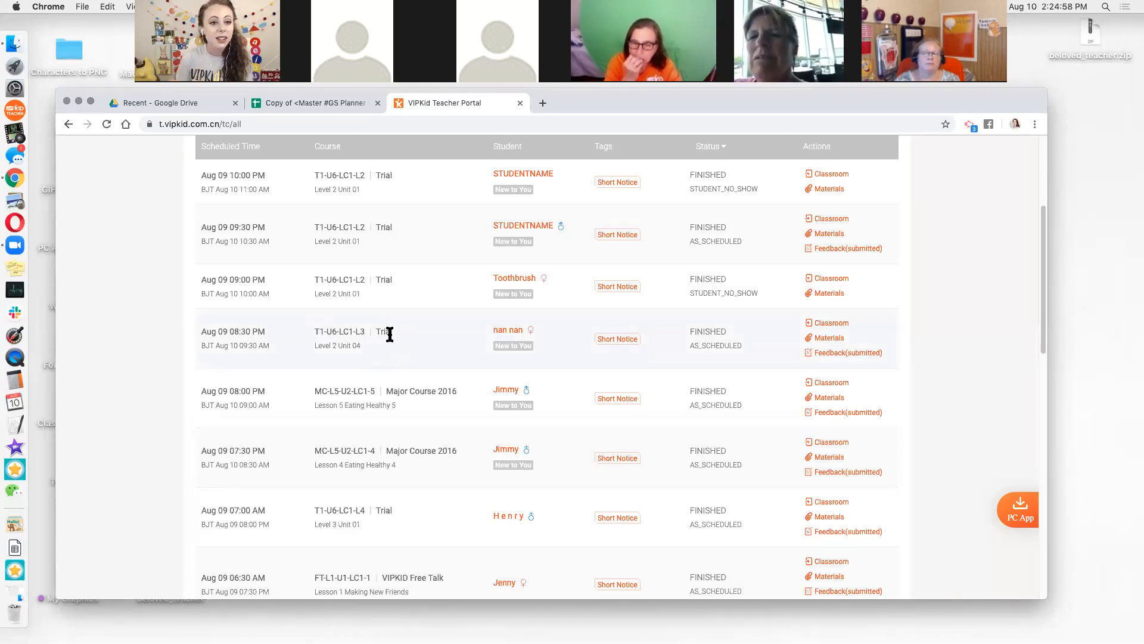
{"action": "mouse_move", "coordinate": [524, 301]}
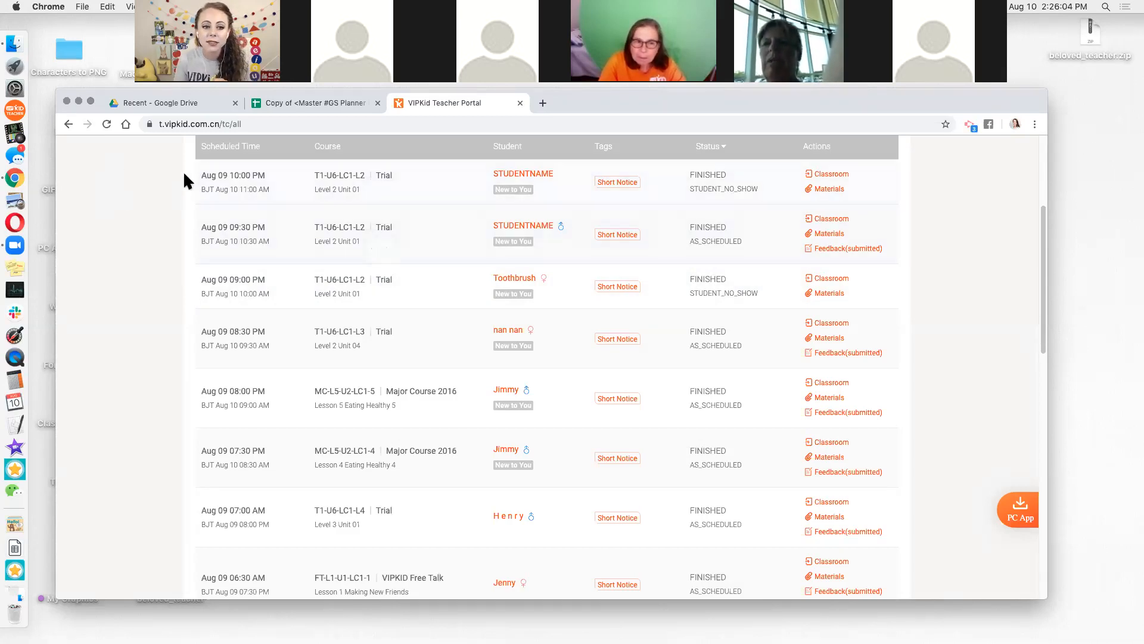
{"action": "scroll", "coordinate": [181, 158], "scroll_direction": "down", "scroll_amount": 1}
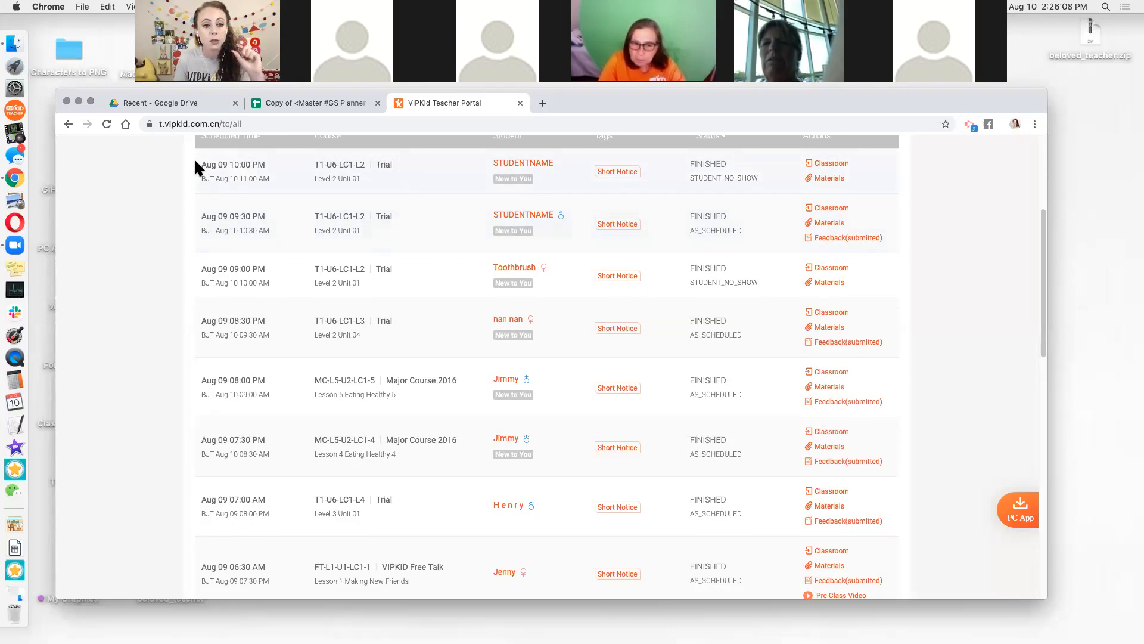
{"action": "left_click_drag", "start_coordinate": [202, 169], "coordinate": [240, 181]}
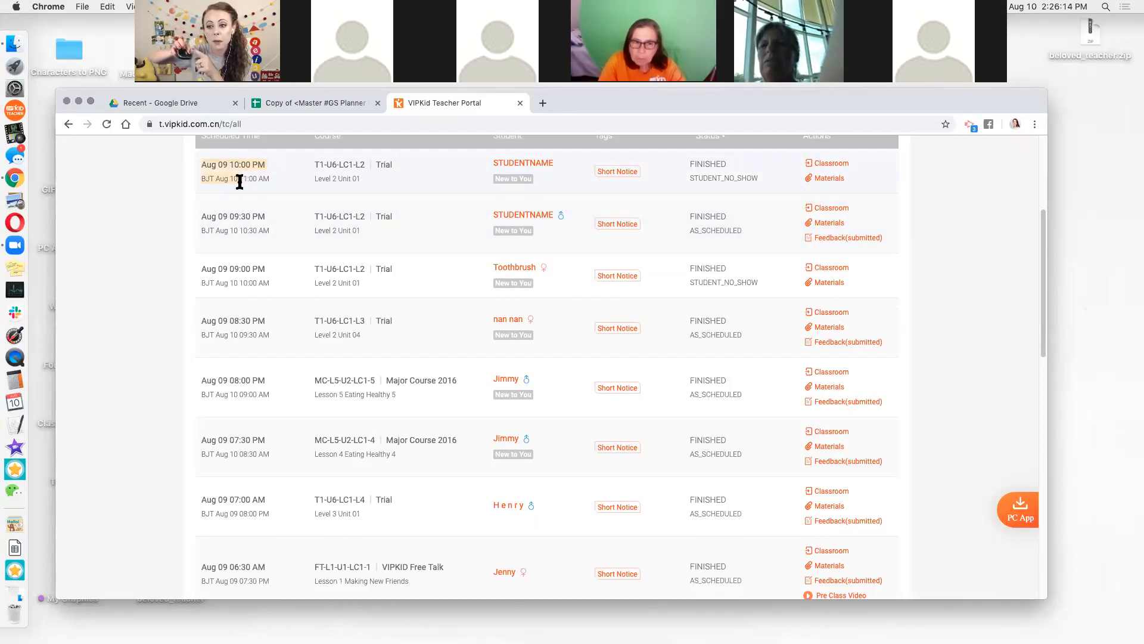
{"action": "left_click_drag", "start_coordinate": [240, 182], "coordinate": [887, 468]}
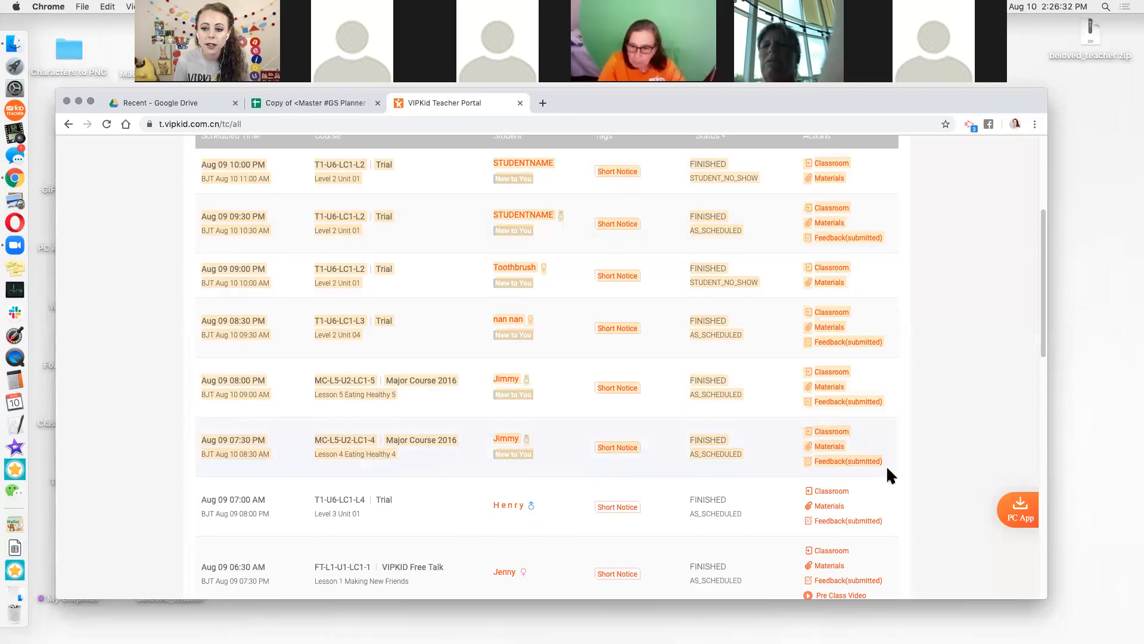
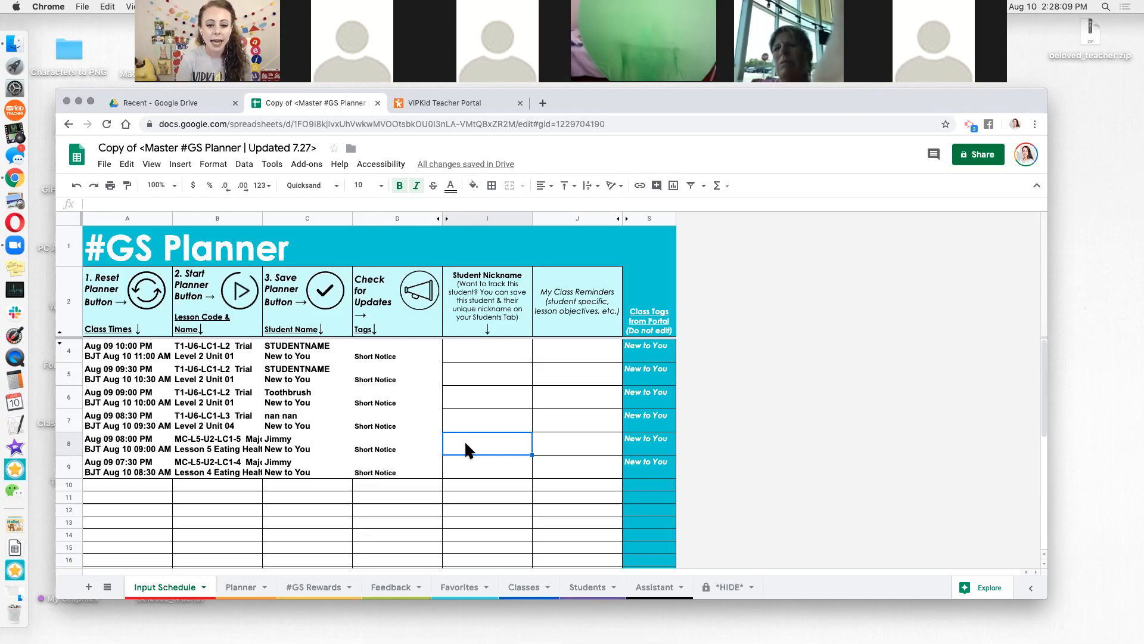
Enter the student's nickname followed by an asterisk in the Student Nickname column for the 08:00 PM and 07:30 PM classes.
{"action": "type", "text": "Jimmy*"}
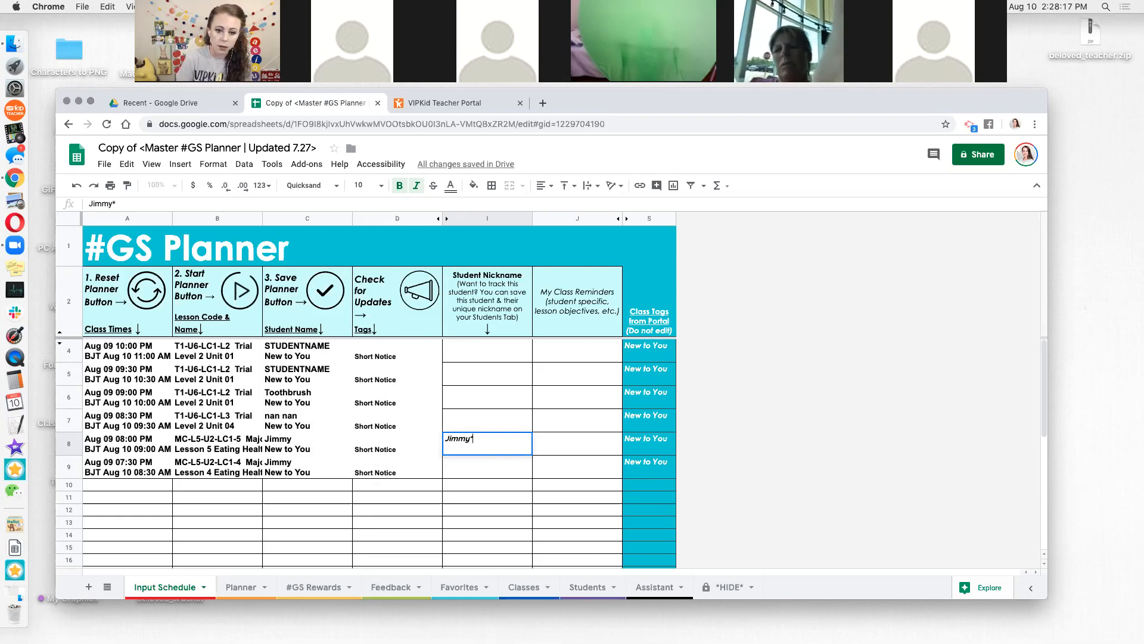
{"action": "key", "text": "Return"}
{"action": "type", "text": "Jimmy*"}
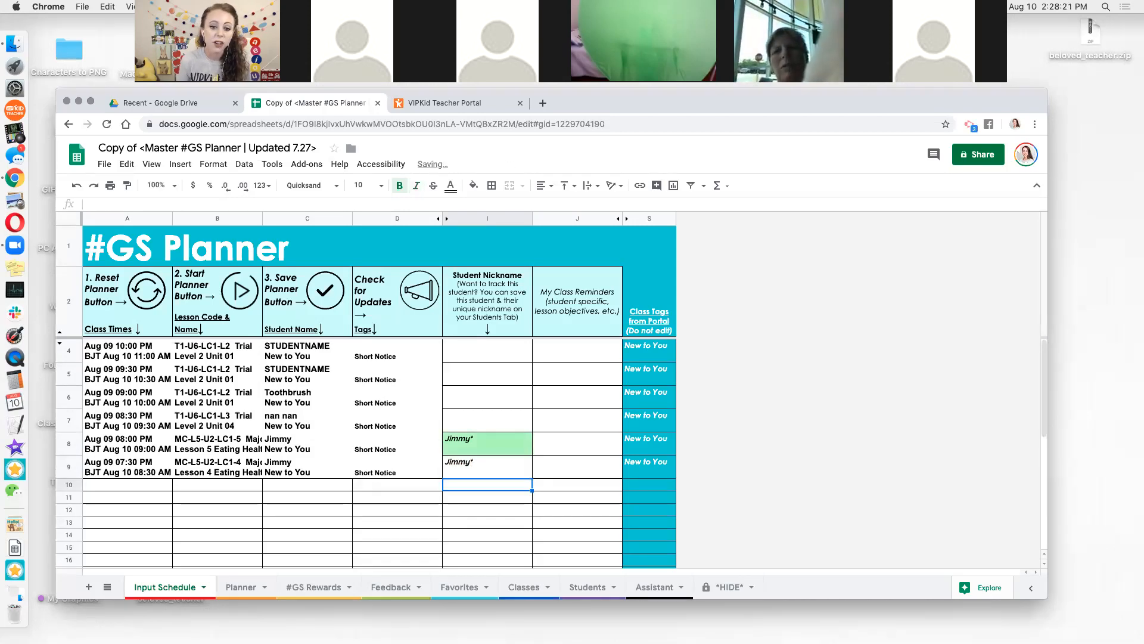
{"action": "key", "text": "Return"}
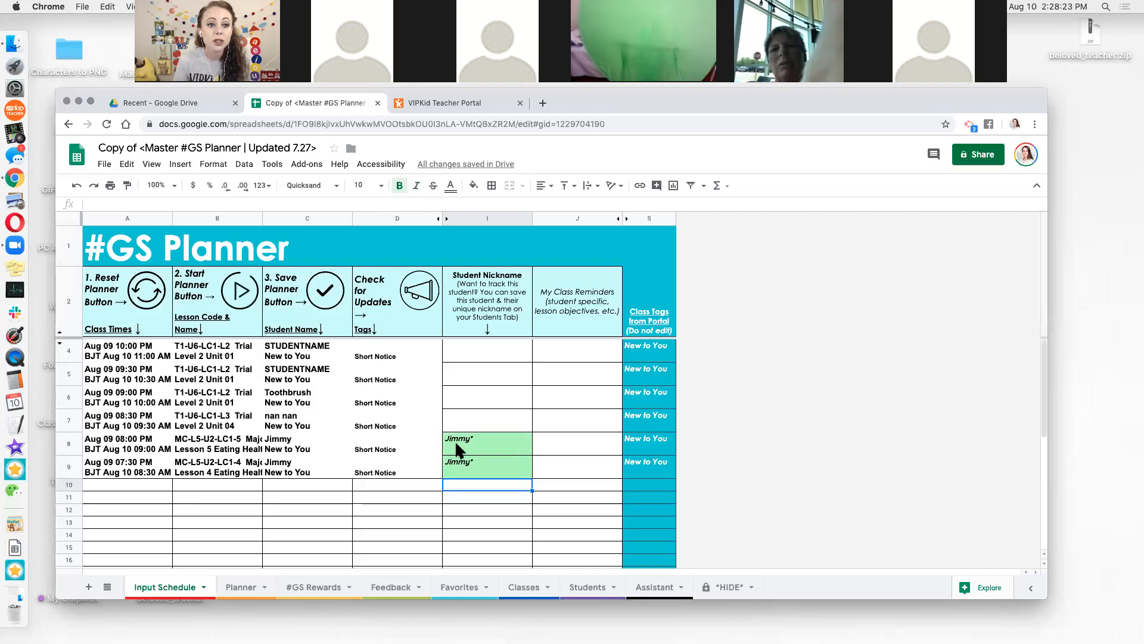
Examine the Input Schedule's lesson code, tags, Student Nickname and My Class Reminders columns.
{"action": "left_click", "coordinate": [585, 419]}
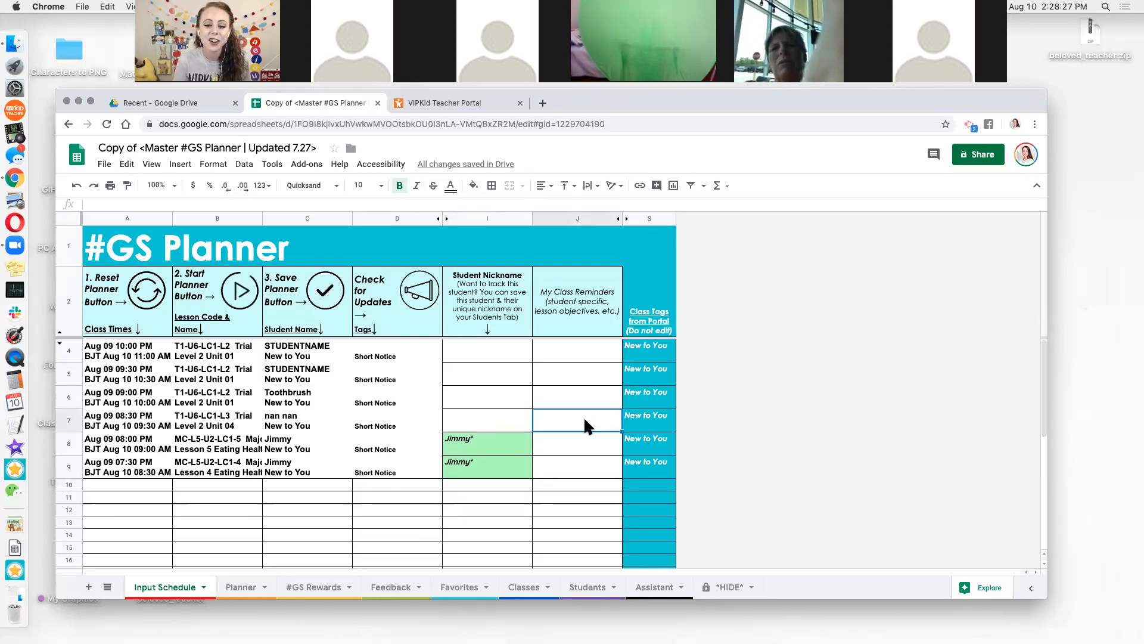
{"action": "left_click", "coordinate": [186, 349]}
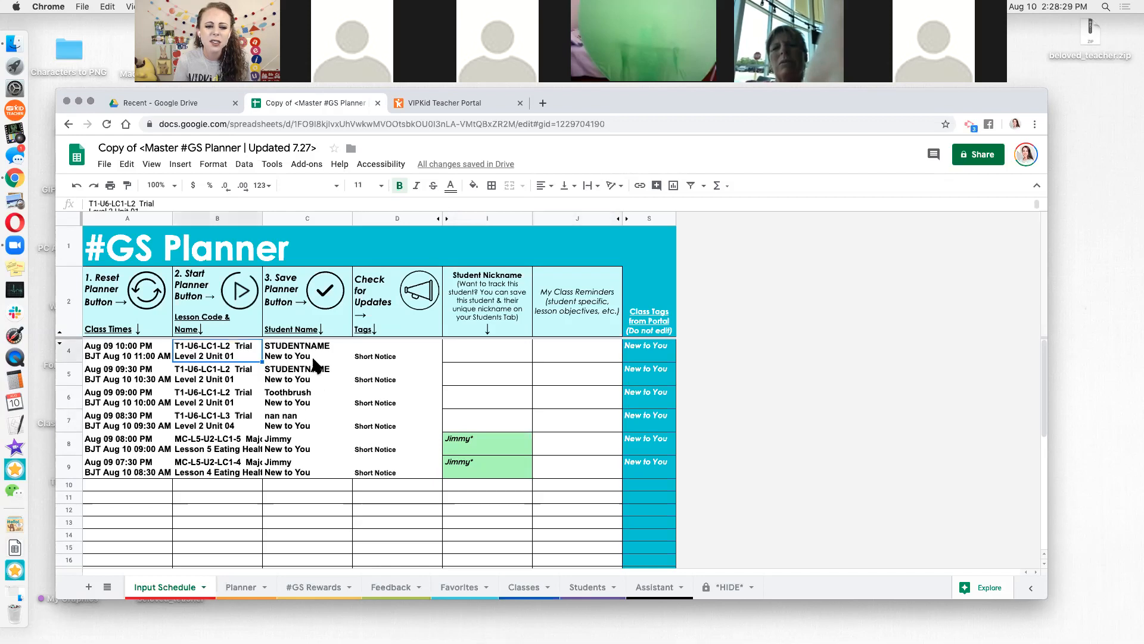
{"action": "left_click", "coordinate": [484, 352]}
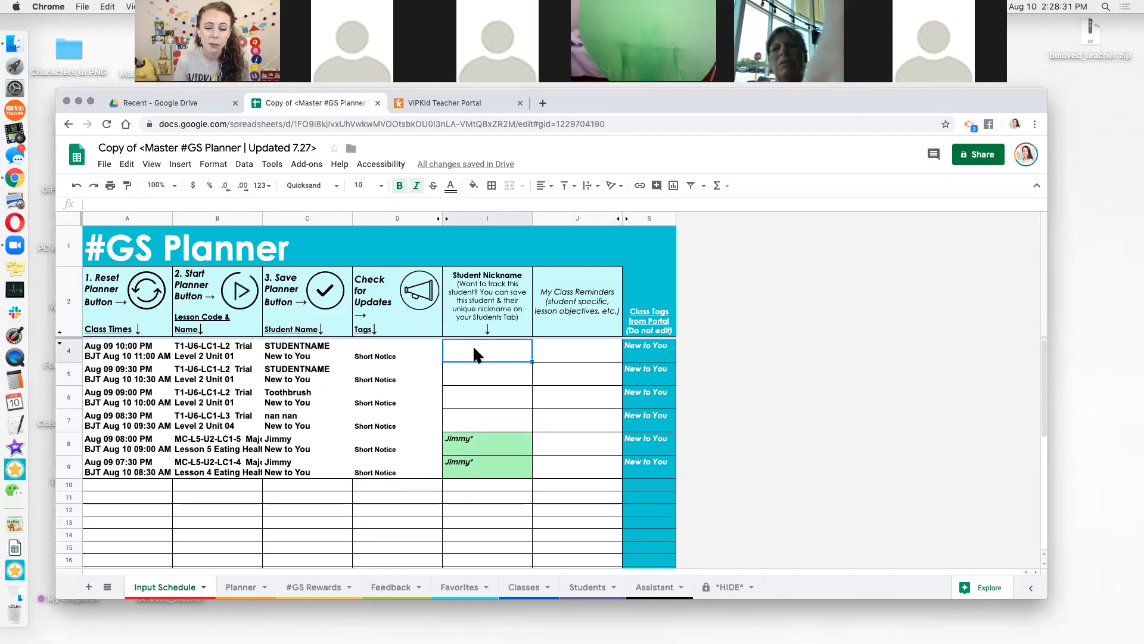
{"action": "left_click", "coordinate": [390, 354]}
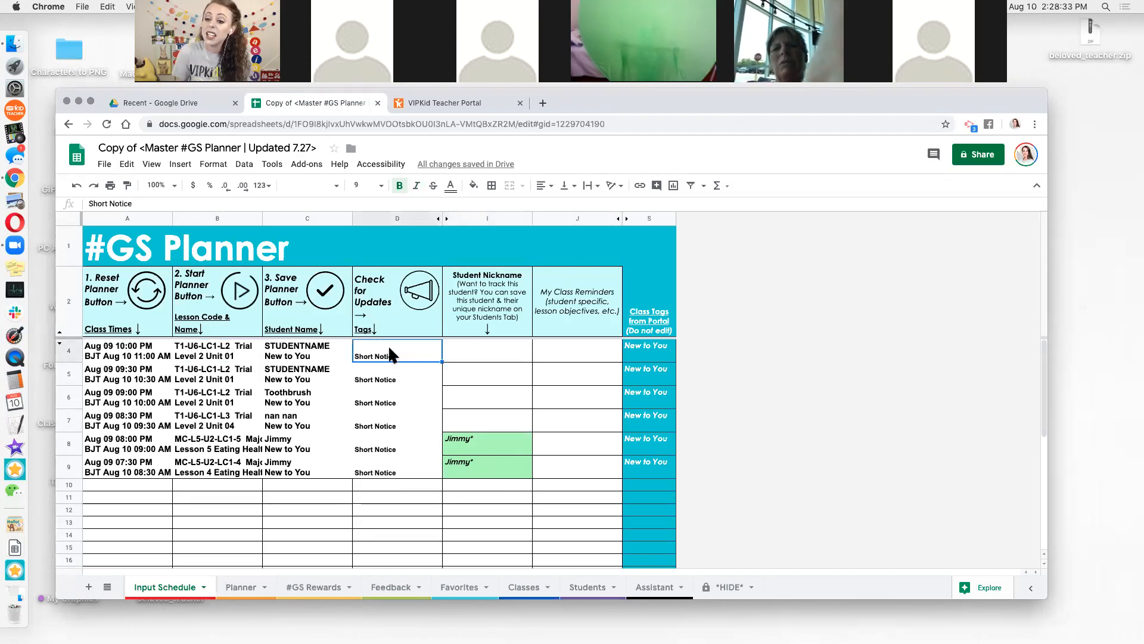
{"action": "left_click", "coordinate": [595, 361]}
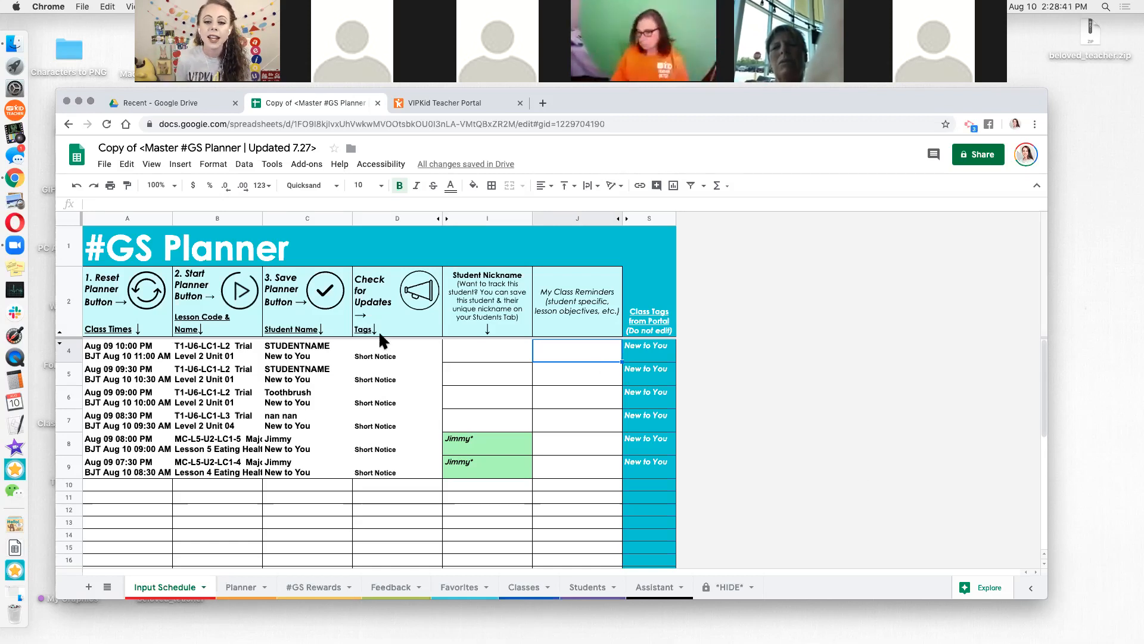
{"action": "left_click", "coordinate": [502, 442]}
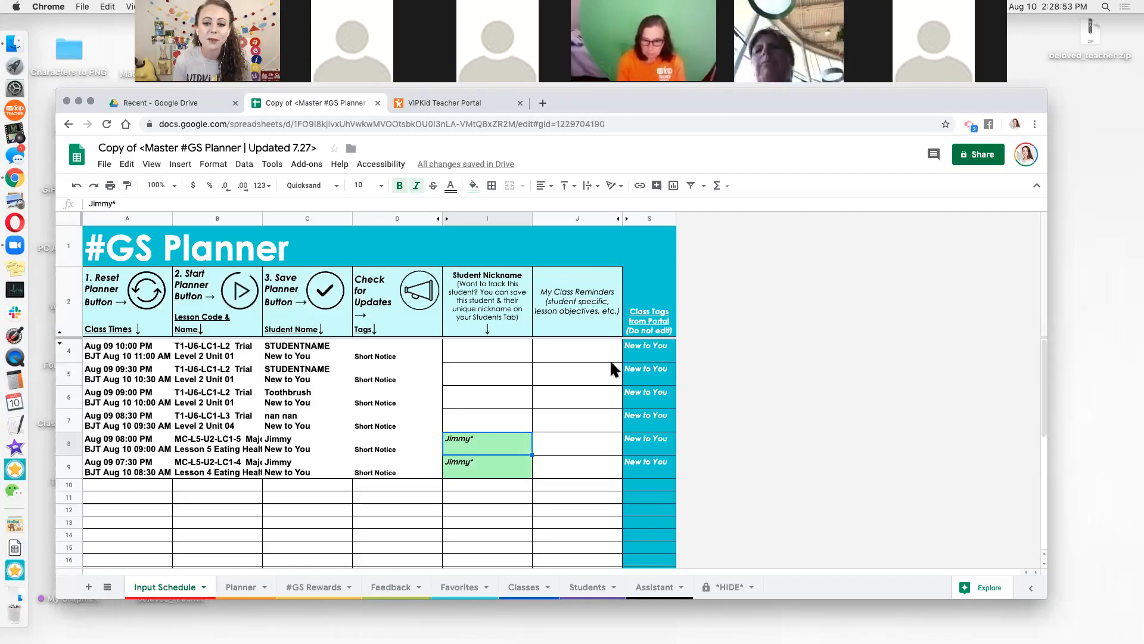
{"action": "left_click", "coordinate": [596, 346]}
{"action": "left_click", "coordinate": [541, 220]}
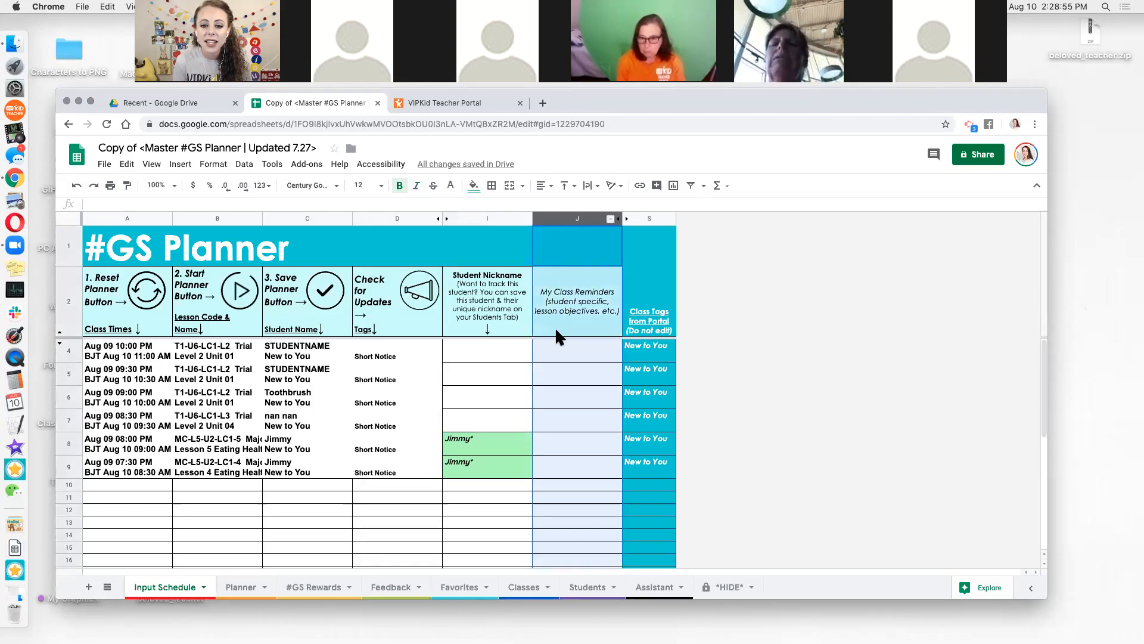
{"action": "left_click", "coordinate": [559, 351]}
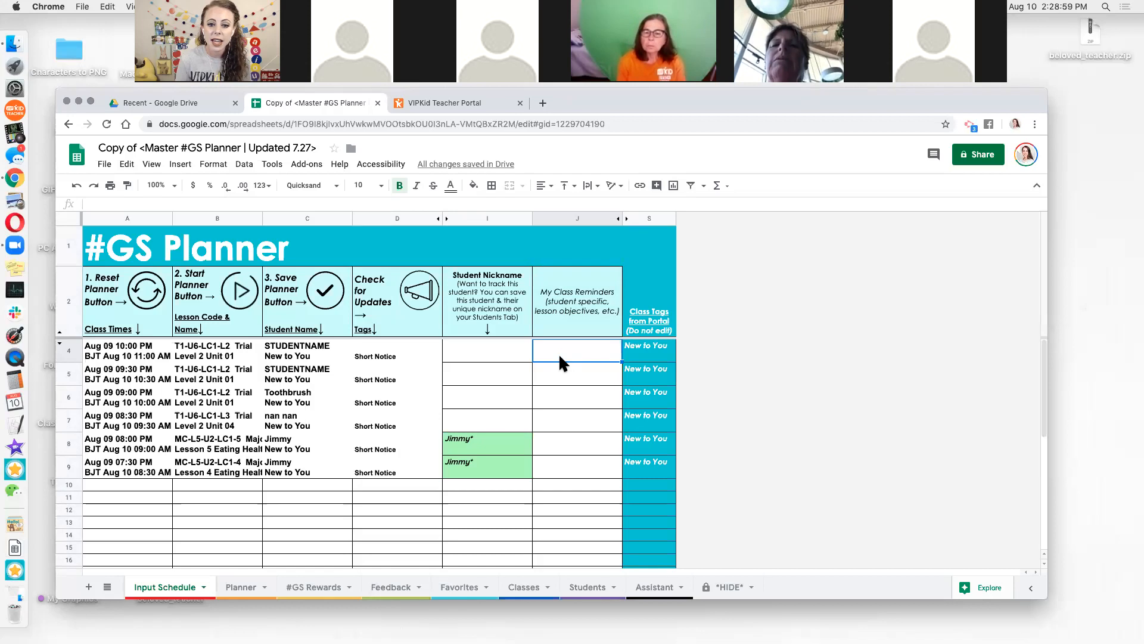
Enter the reminder "extend" under My Class Reminders for the 08:30 PM class.
{"action": "left_click", "coordinate": [584, 420]}
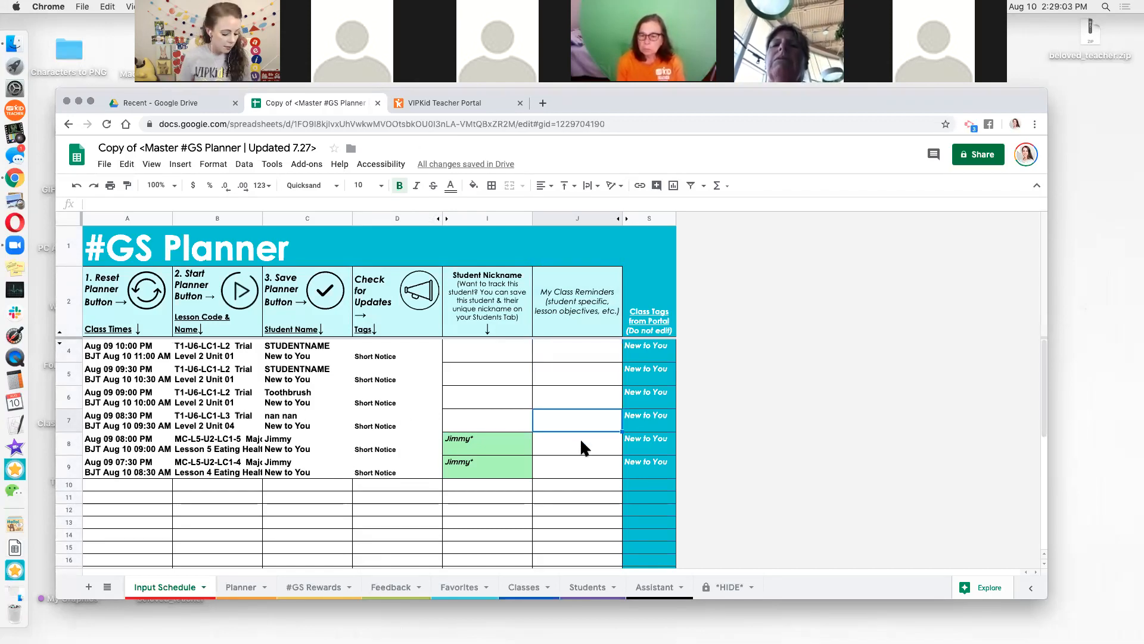
{"action": "type", "text": "extend"}
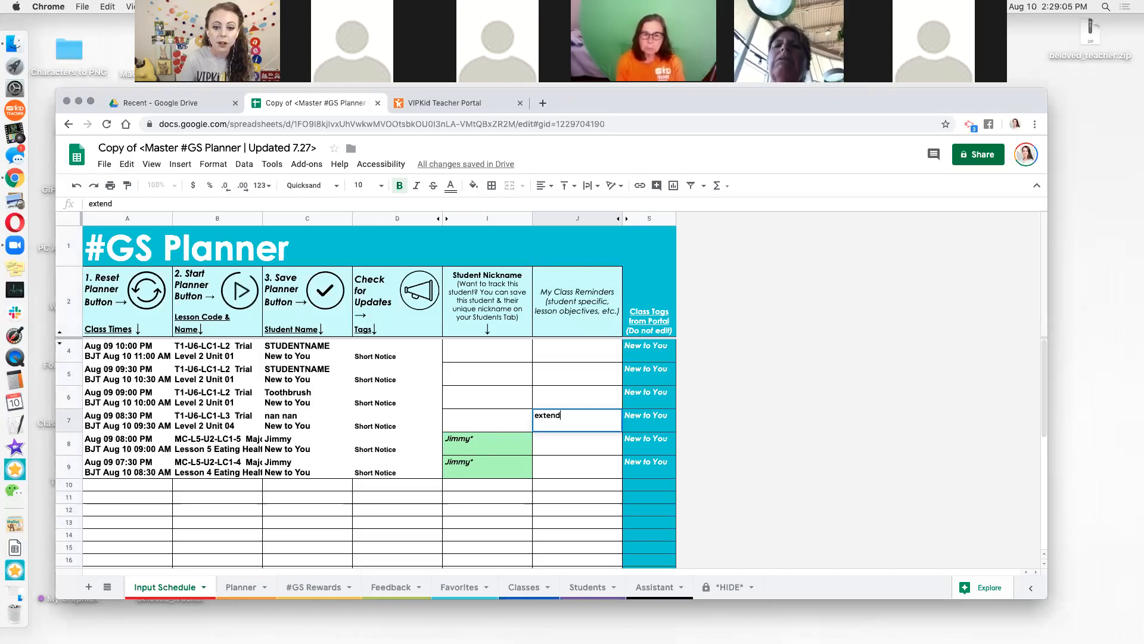
{"action": "key", "text": "Return"}
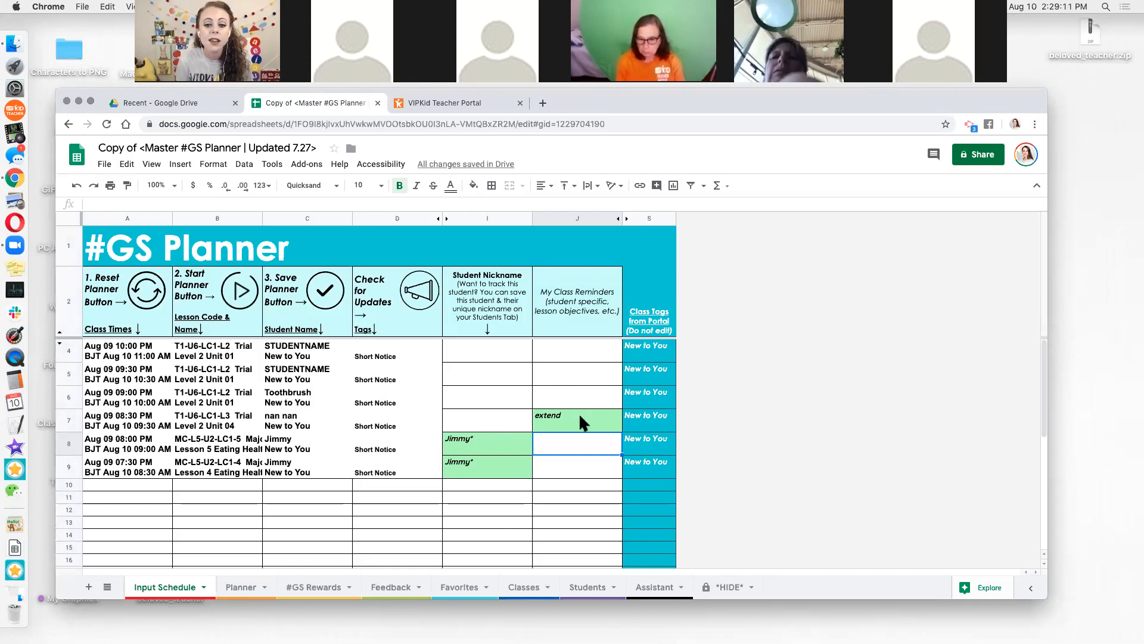
Run Start Planner to build the Planner sheet from the input schedule.
{"action": "left_click", "coordinate": [242, 417]}
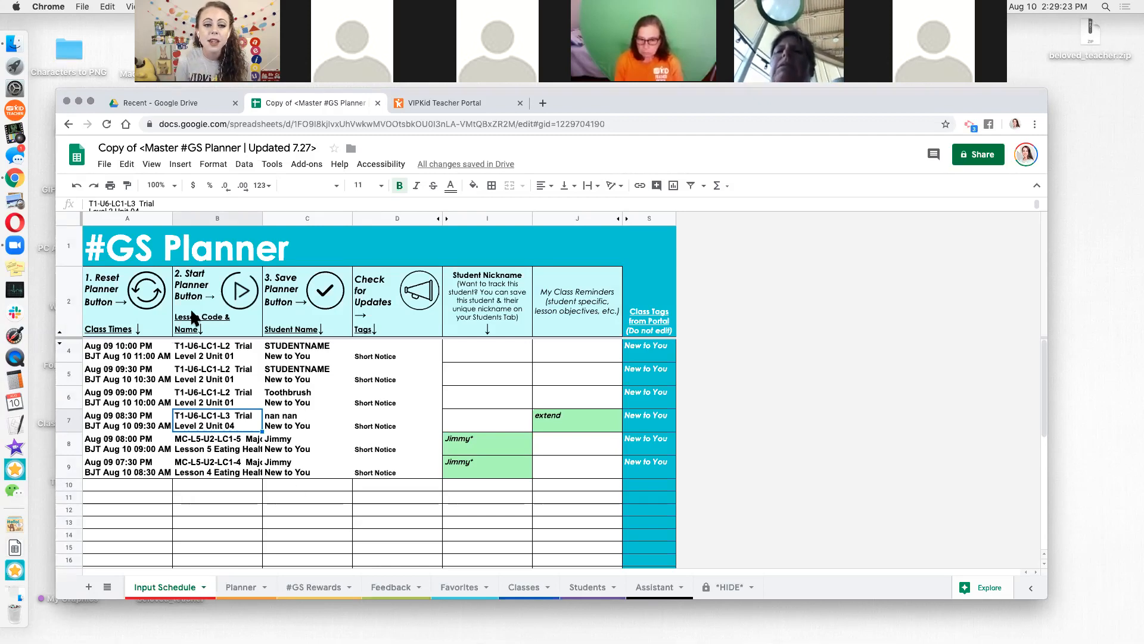
{"action": "left_click", "coordinate": [238, 296]}
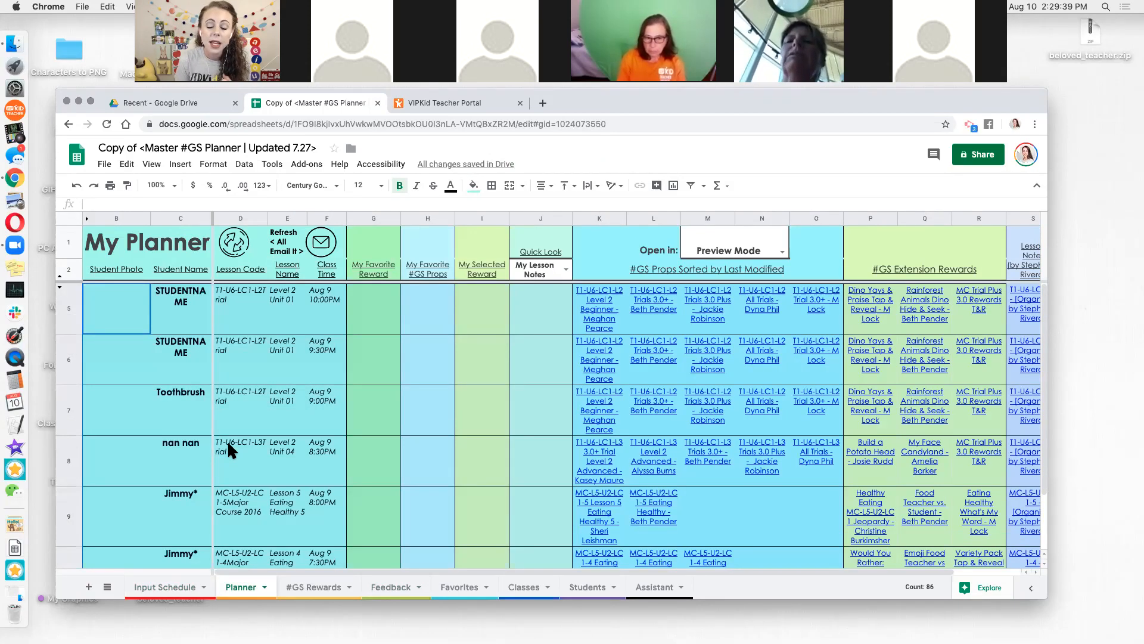
Examine the Planner sheet's student names, class times, My Favorite Reward and My Lesson Notes columns for the imported classes.
{"action": "left_click", "coordinate": [370, 303]}
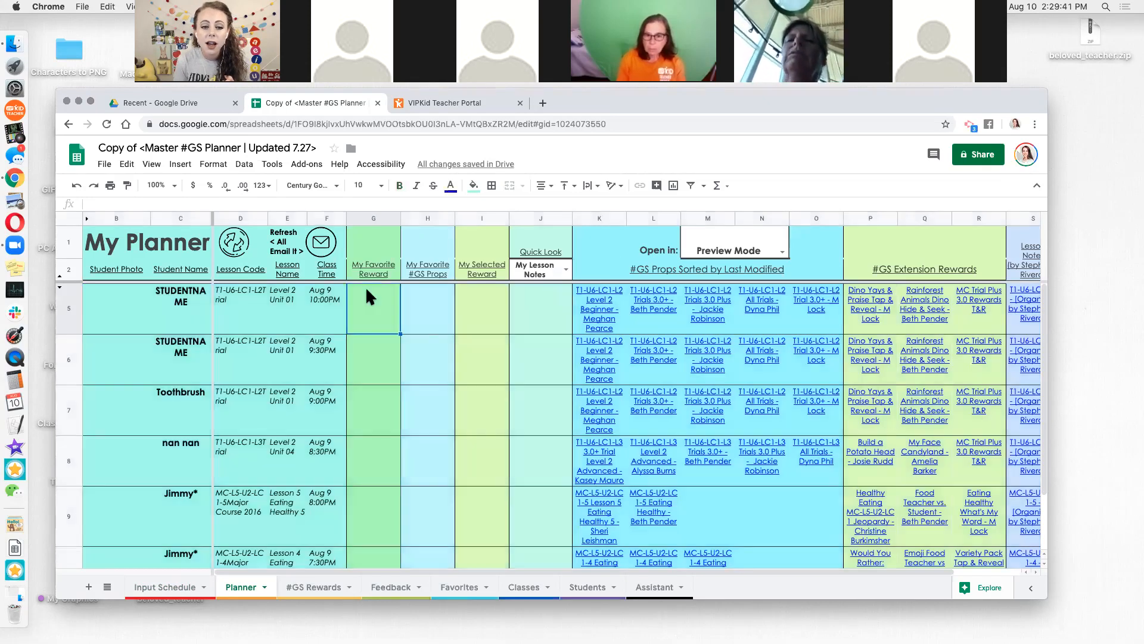
{"action": "left_click", "coordinate": [331, 329]}
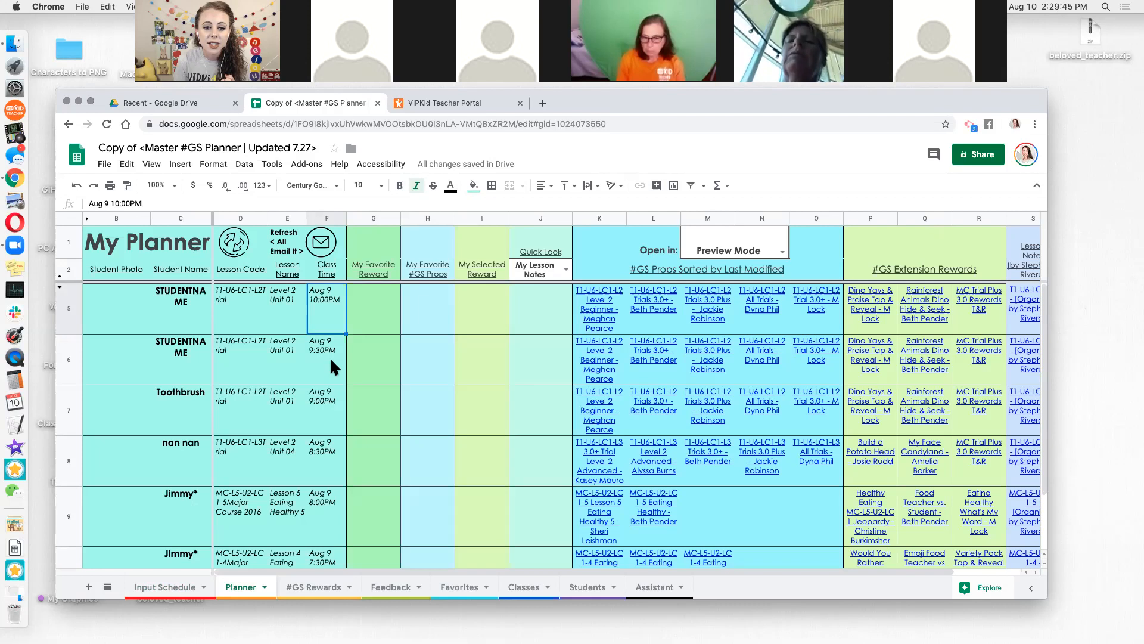
{"action": "left_click", "coordinate": [332, 372]}
{"action": "left_click", "coordinate": [325, 420]}
{"action": "left_click", "coordinate": [338, 474]}
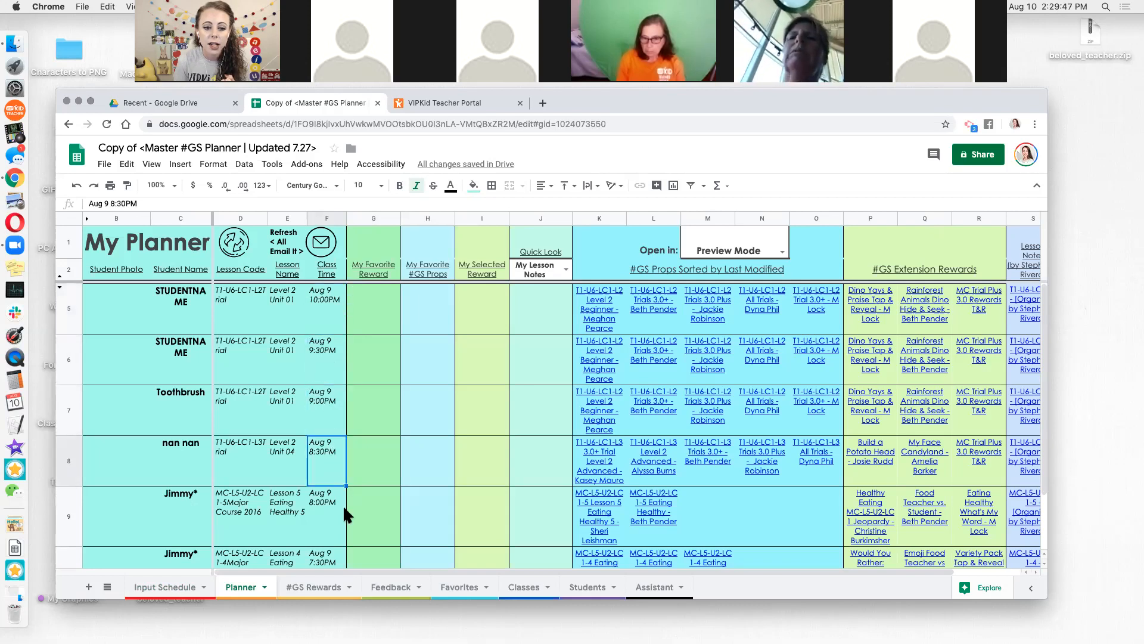
{"action": "key", "text": "Down"}
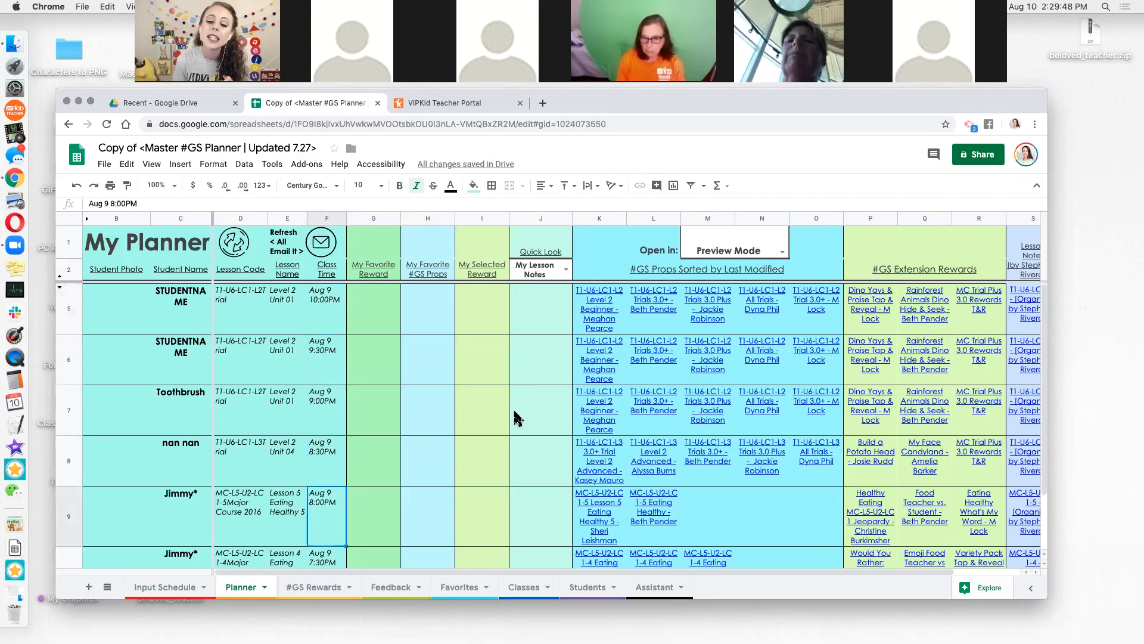
{"action": "left_click", "coordinate": [528, 373]}
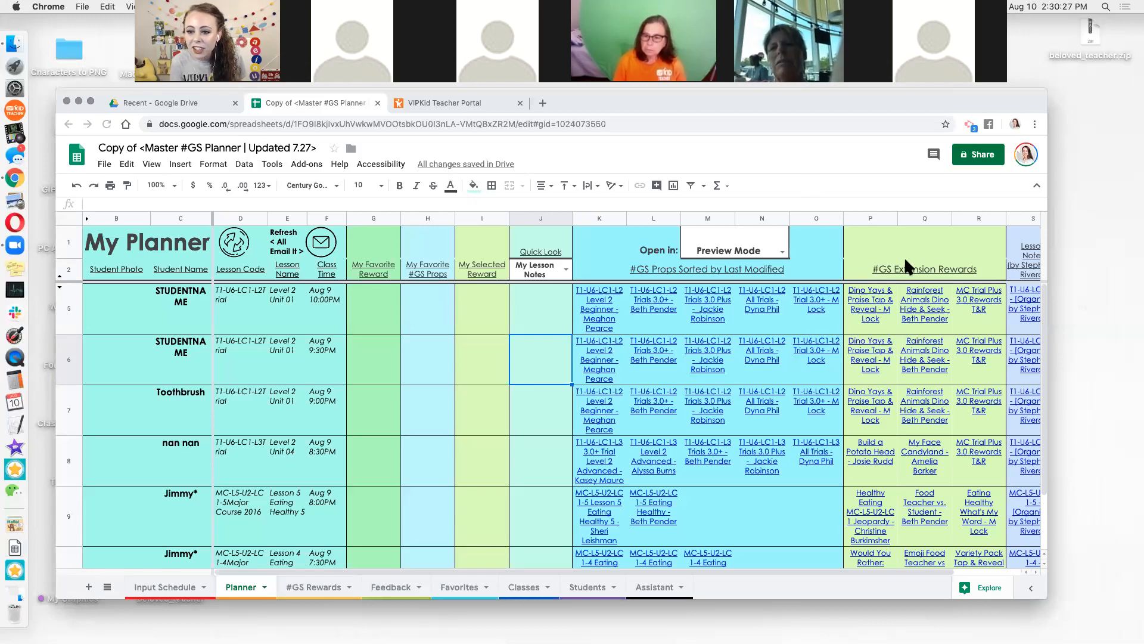
{"action": "left_click", "coordinate": [364, 511]}
{"action": "left_click", "coordinate": [210, 534]}
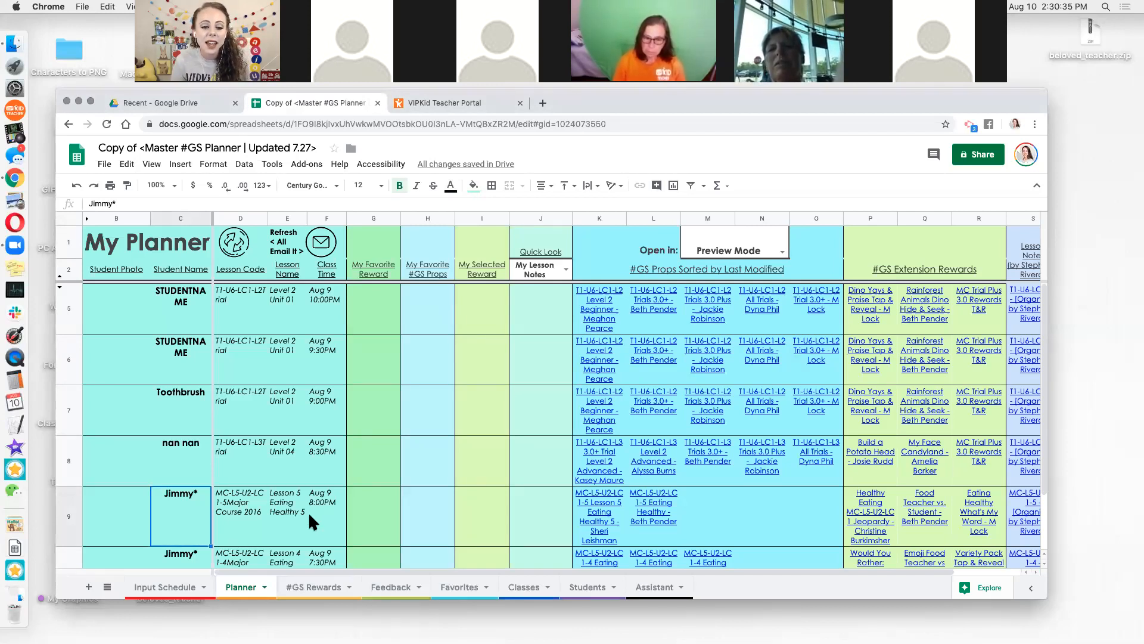
{"action": "left_click", "coordinate": [372, 512]}
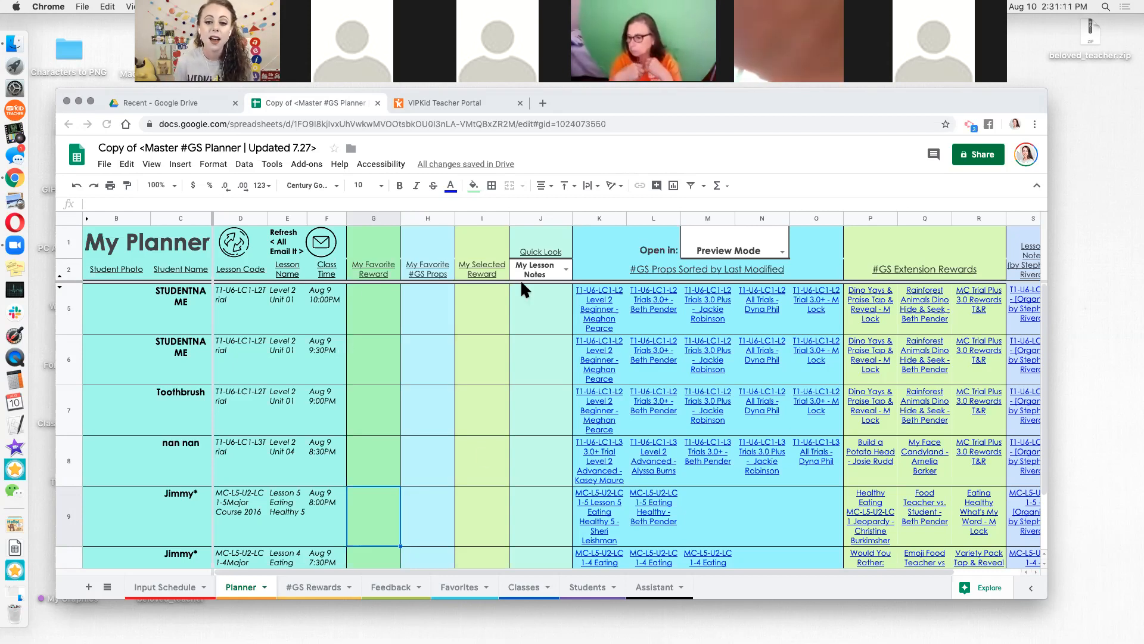
Review the first class's row from lesson notes through #GS Props, extension rewards and website rewards, and look over its individual props links.
{"action": "left_click", "coordinate": [542, 310]}
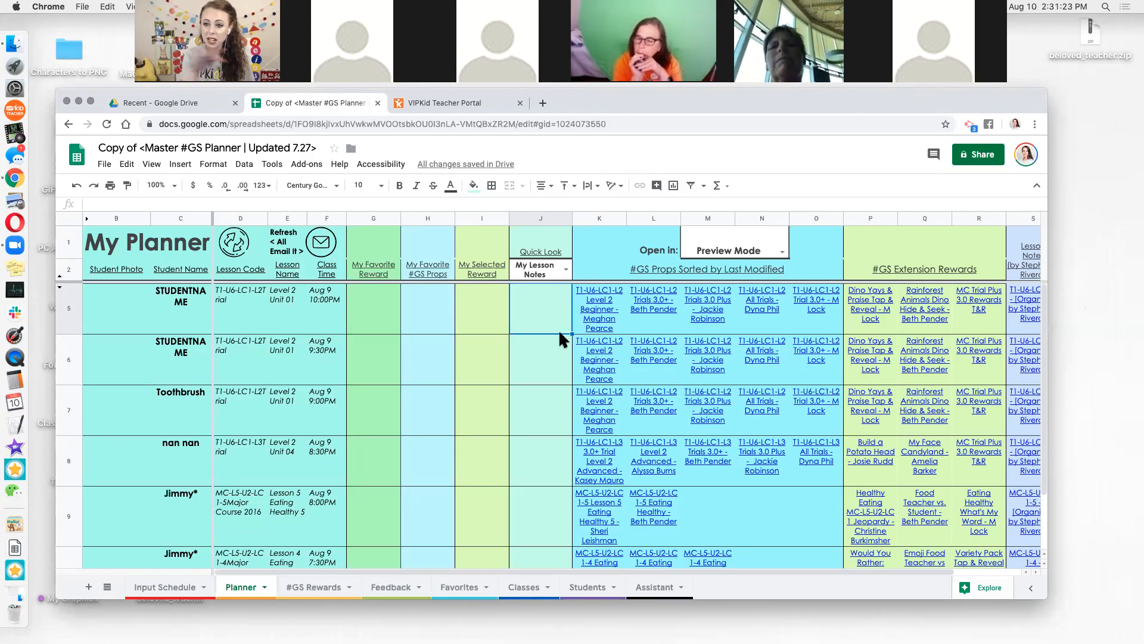
{"action": "key", "text": "Right"}
{"action": "key", "text": "Right"}
{"action": "key", "text": "Right"}
{"action": "key", "text": "Right"}
{"action": "key", "text": "Right"}
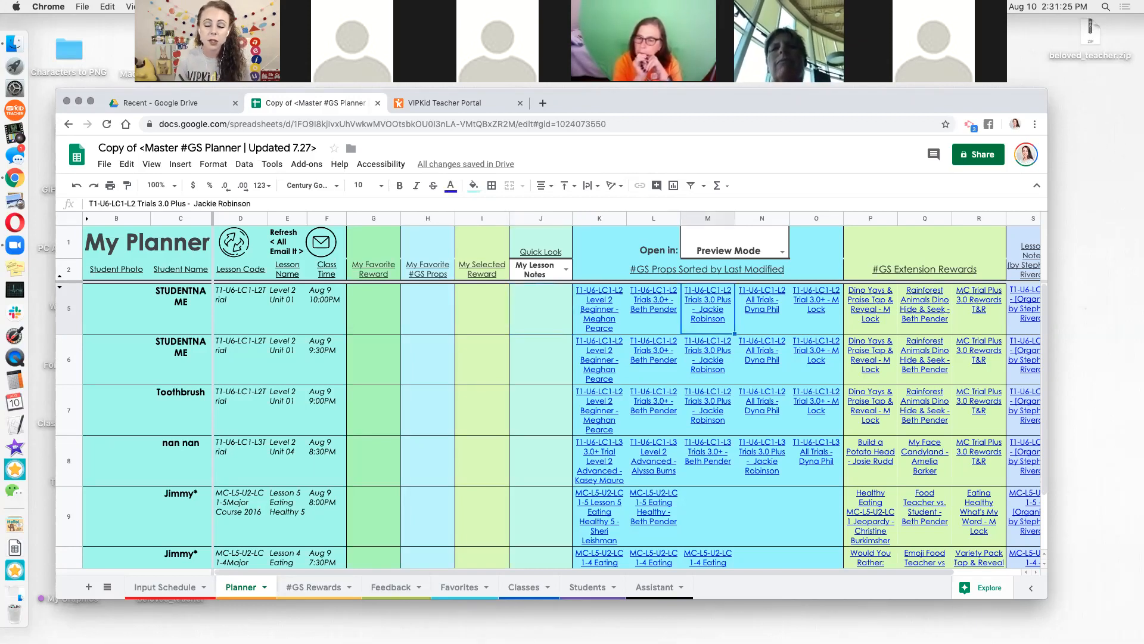
{"action": "key", "text": "Right"}
{"action": "key", "text": "Right"}
{"action": "key", "text": "Right"}
{"action": "key", "text": "Right"}
{"action": "key", "text": "Right"}
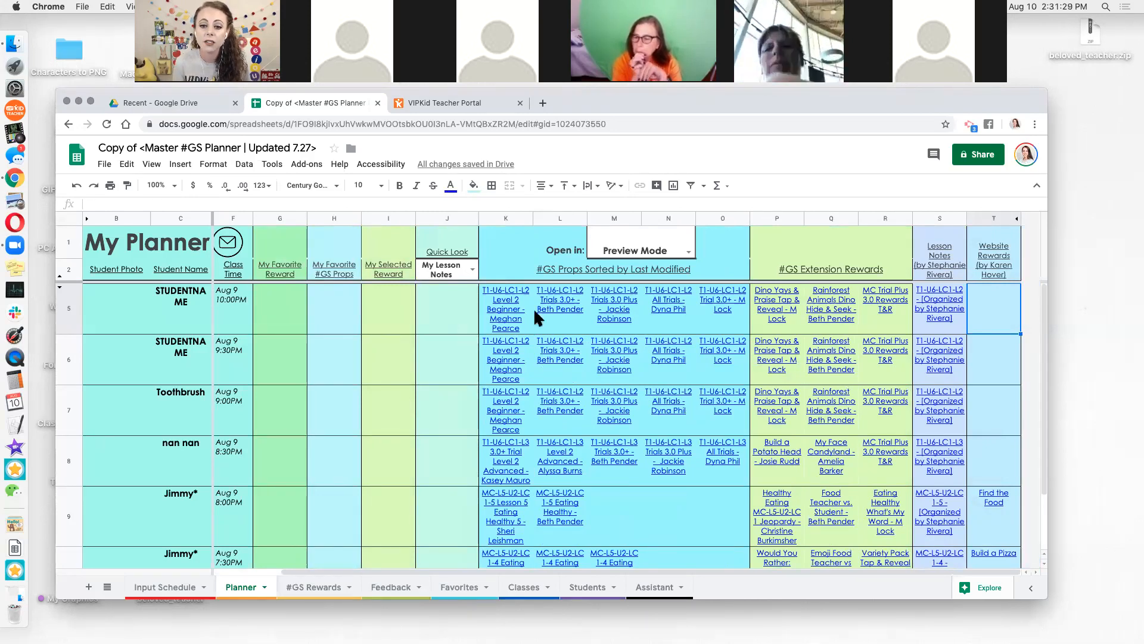
{"action": "left_click", "coordinate": [531, 322]}
{"action": "left_click", "coordinate": [557, 316]}
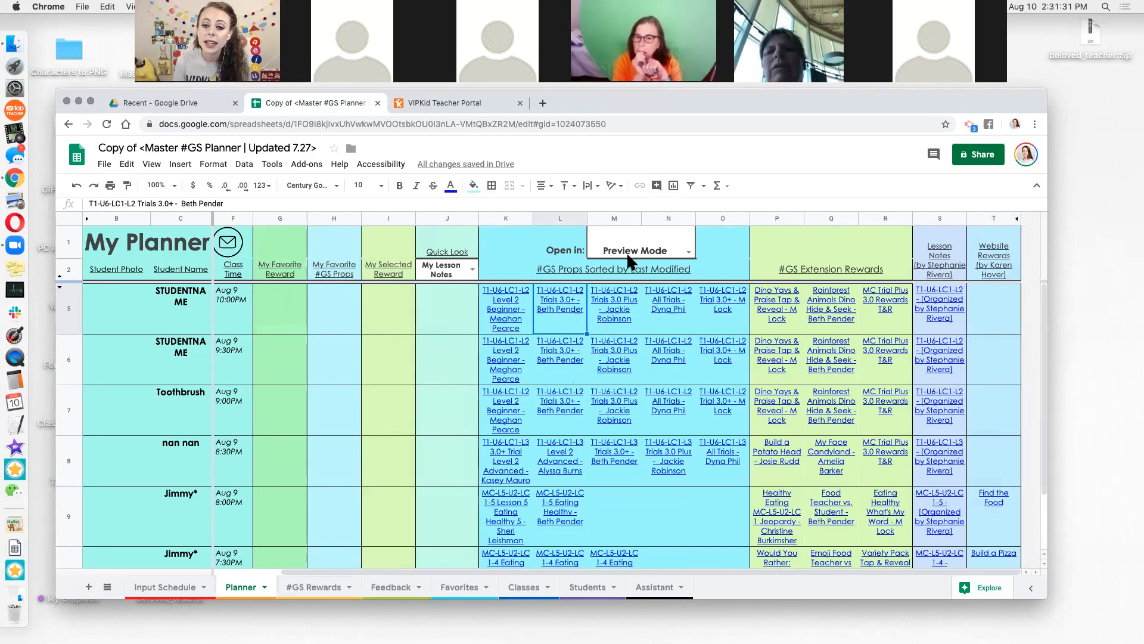
{"action": "left_click", "coordinate": [613, 269]}
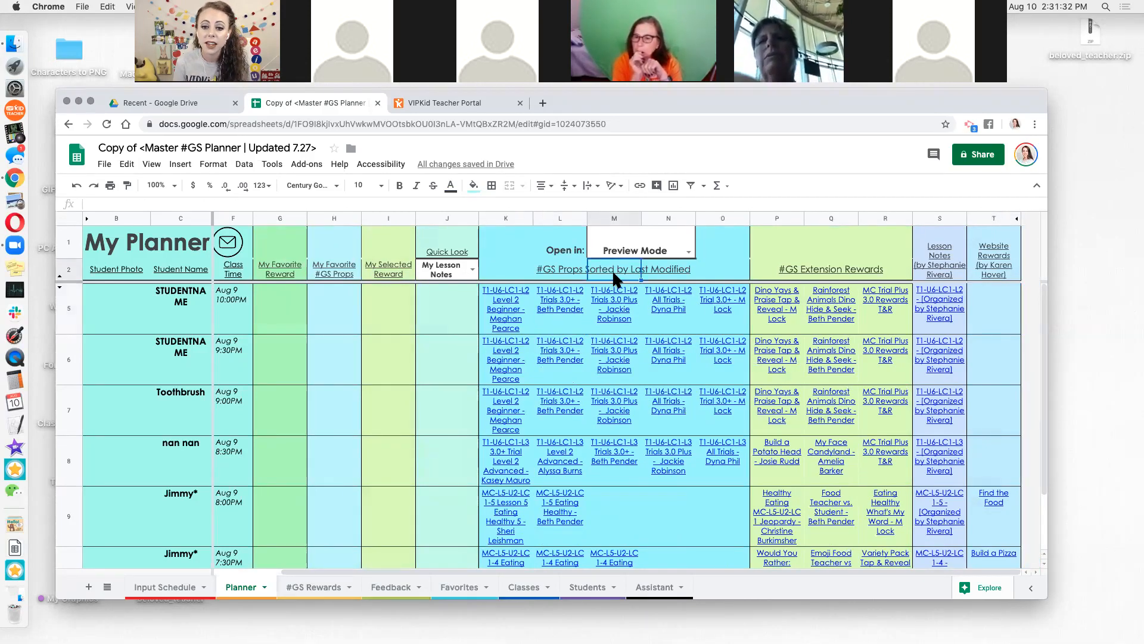
{"action": "left_click", "coordinate": [614, 316]}
{"action": "left_click", "coordinate": [675, 308]}
{"action": "left_click", "coordinate": [745, 305]}
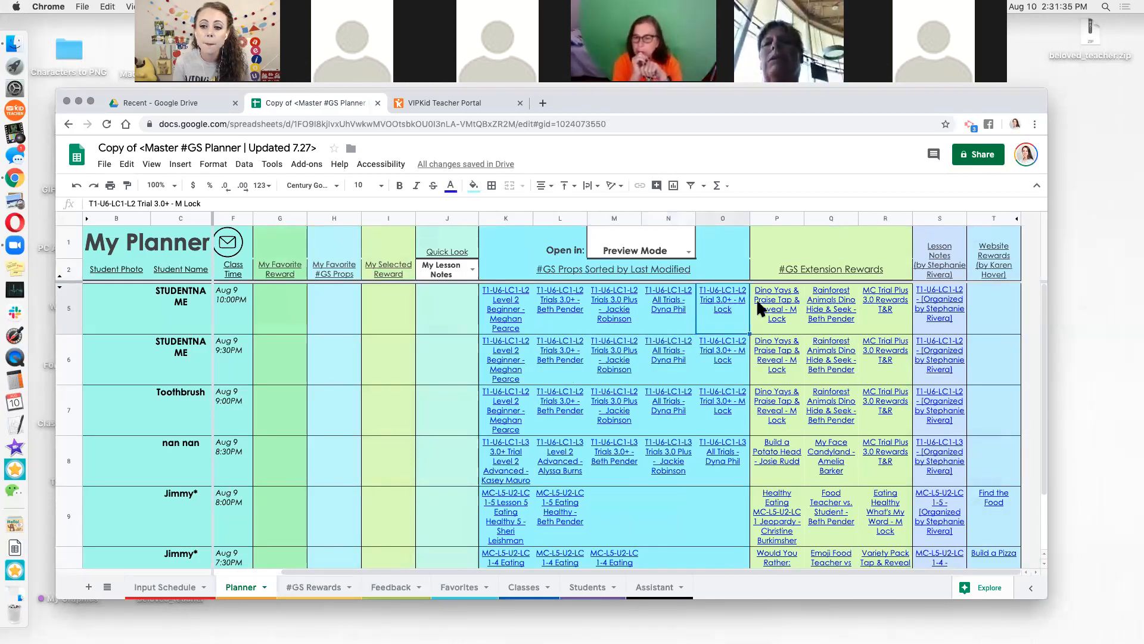
Examine the #GS Extension Rewards, Lesson Notes and Website Rewards columns across all imported classes.
{"action": "left_click", "coordinate": [775, 325]}
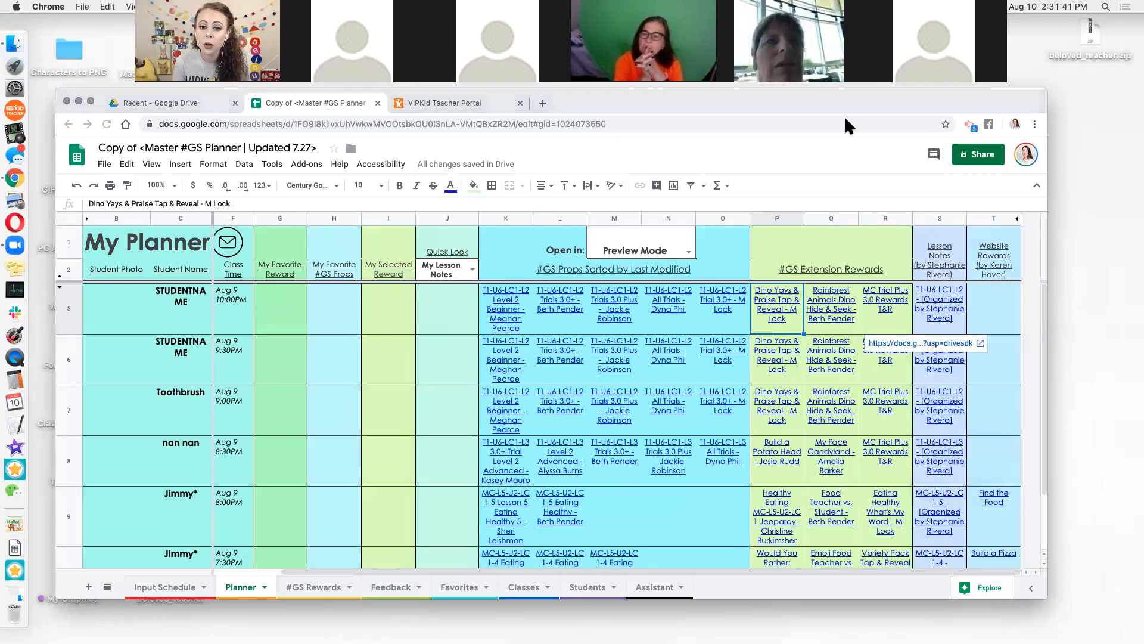
{"action": "left_click", "coordinate": [934, 301]}
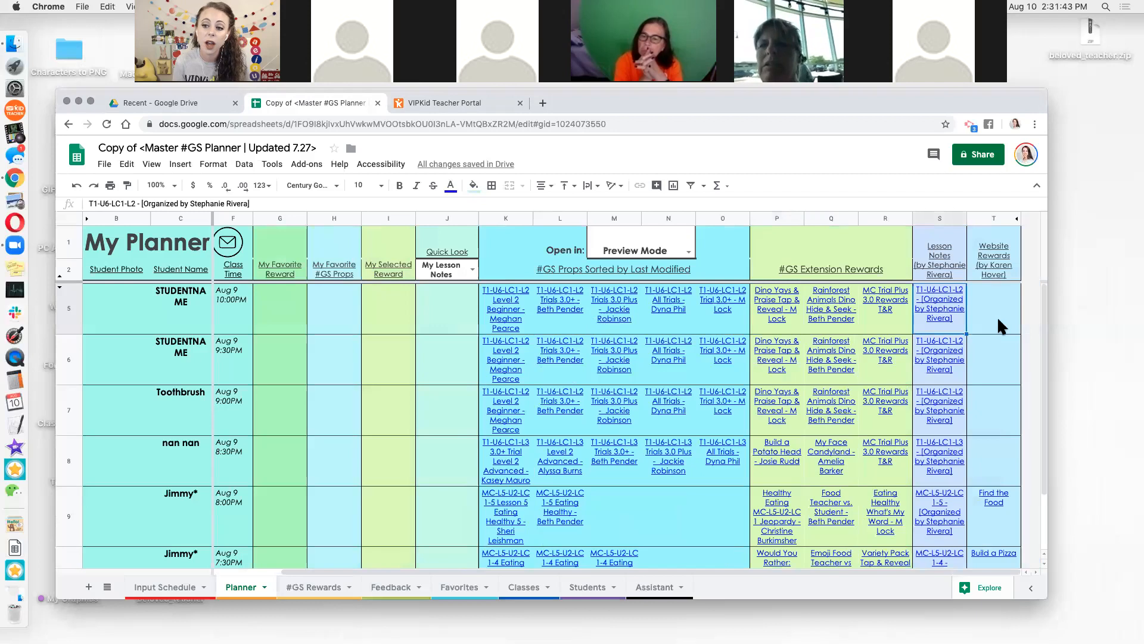
{"action": "left_click", "coordinate": [994, 310]}
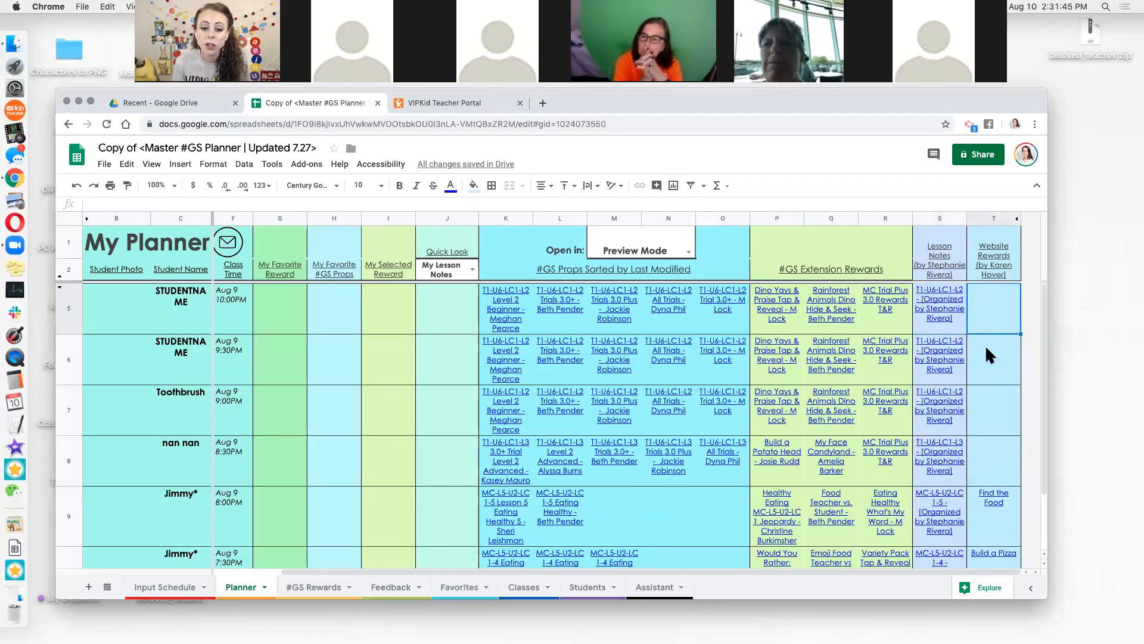
{"action": "key", "text": "Down"}
{"action": "key", "text": "Down"}
{"action": "key", "text": "Down"}
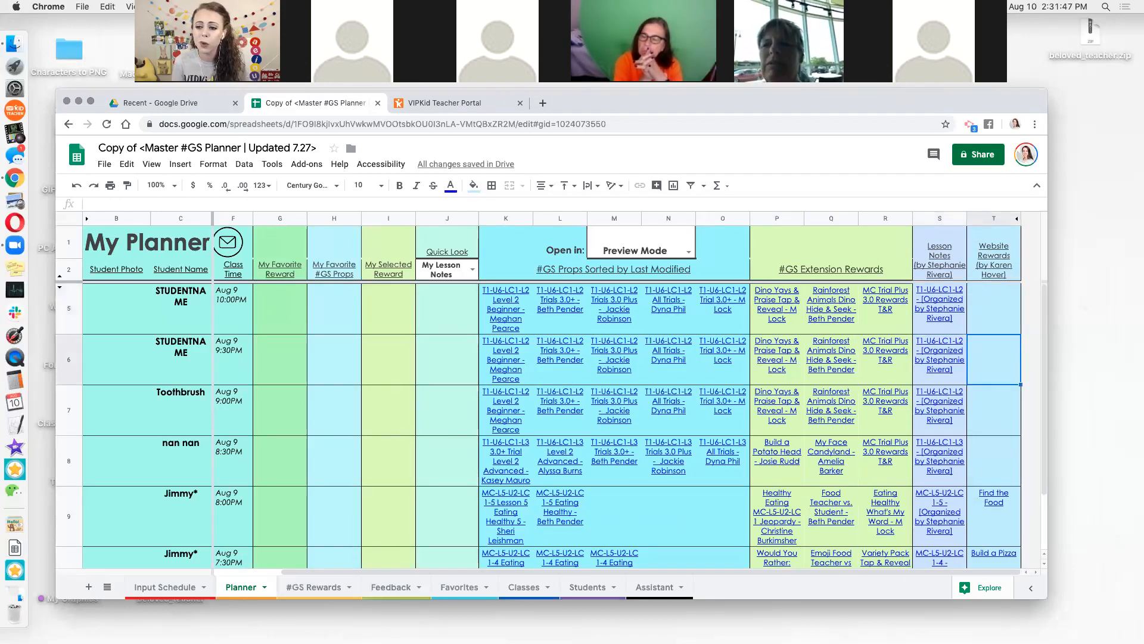
{"action": "key", "text": "Down"}
{"action": "key", "text": "Down"}
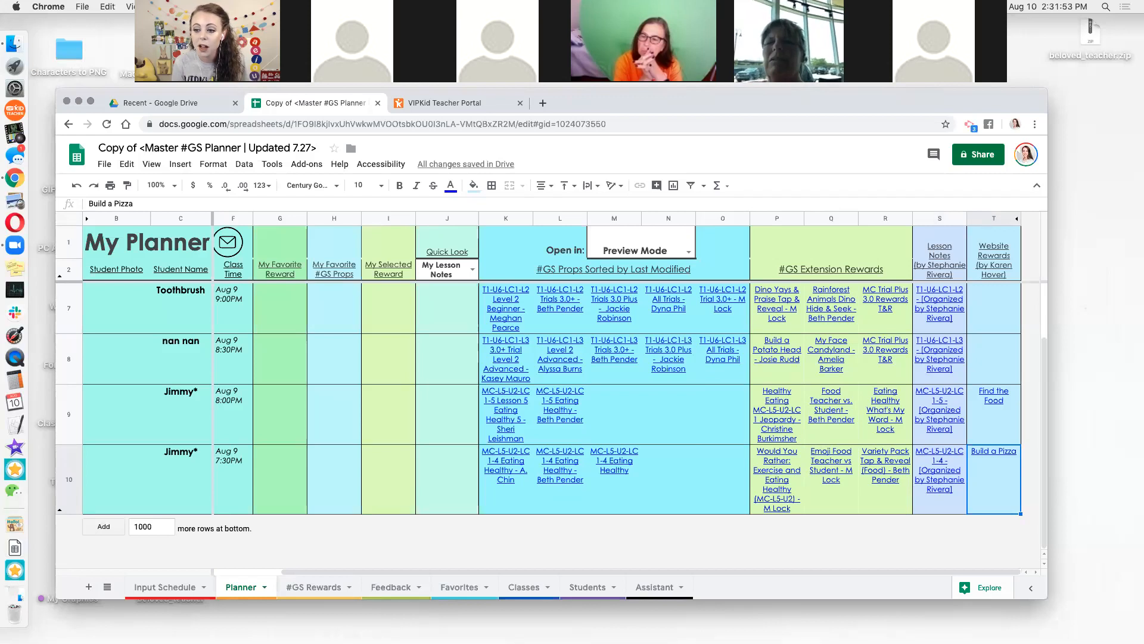
{"action": "key", "text": "Up"}
{"action": "key", "text": "Up"}
{"action": "key", "text": "Up"}
{"action": "key", "text": "Up"}
{"action": "key", "text": "Up"}
{"action": "key", "text": "Up"}
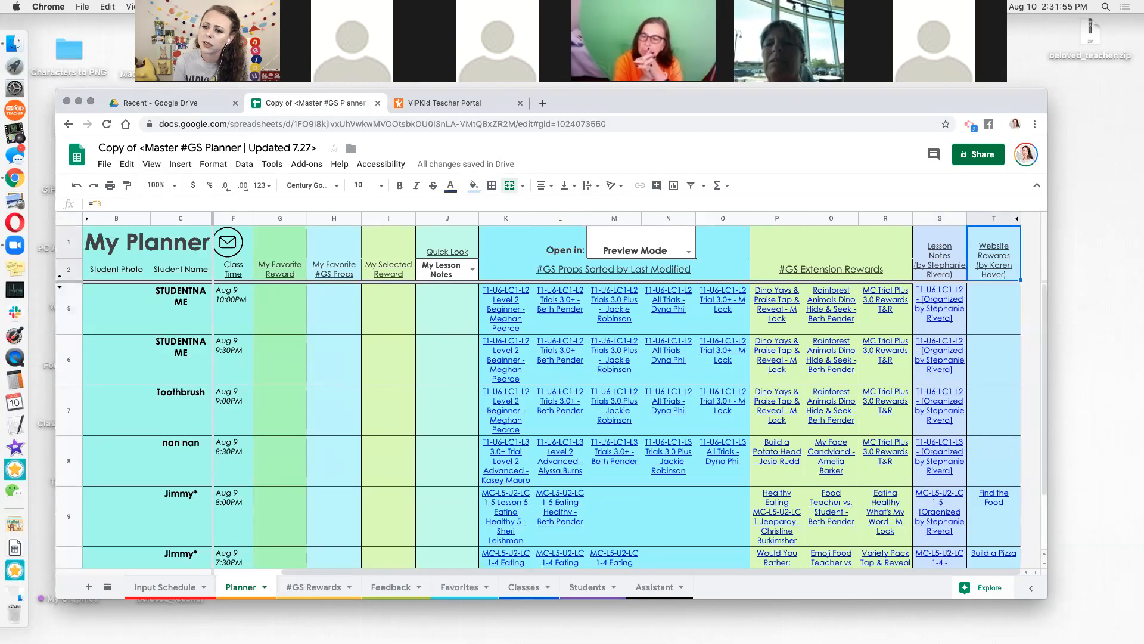
Look over the My Favorite Reward, My Favorite #GS Props and My Selected Reward columns and the available Quick Look choices.
{"action": "mouse_move", "coordinate": [655, 309]}
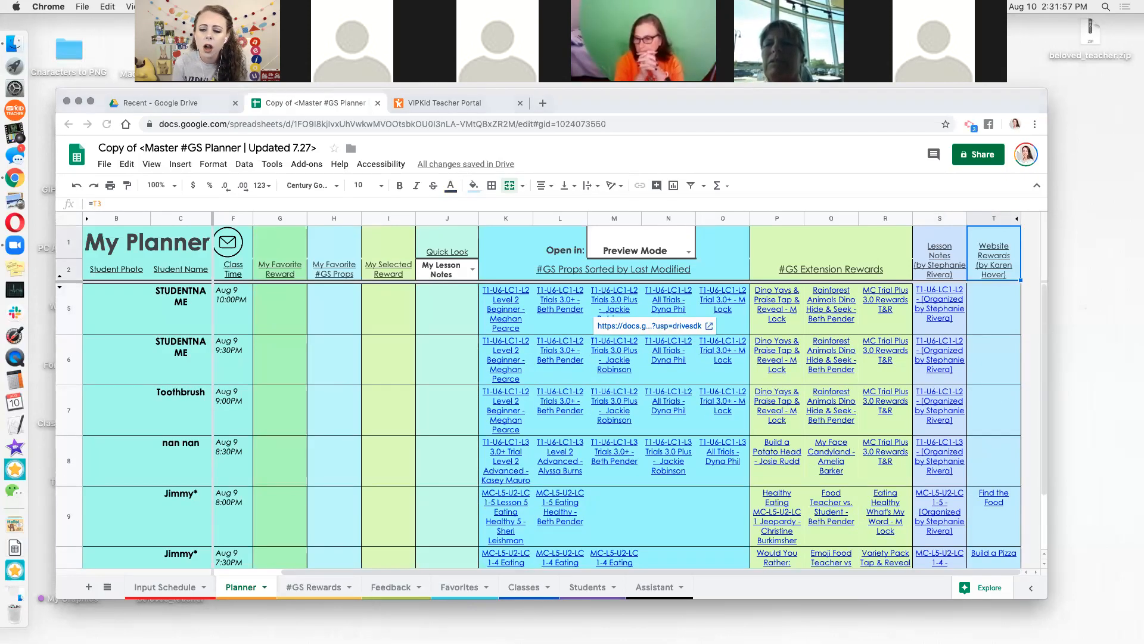
{"action": "left_click", "coordinate": [335, 309]}
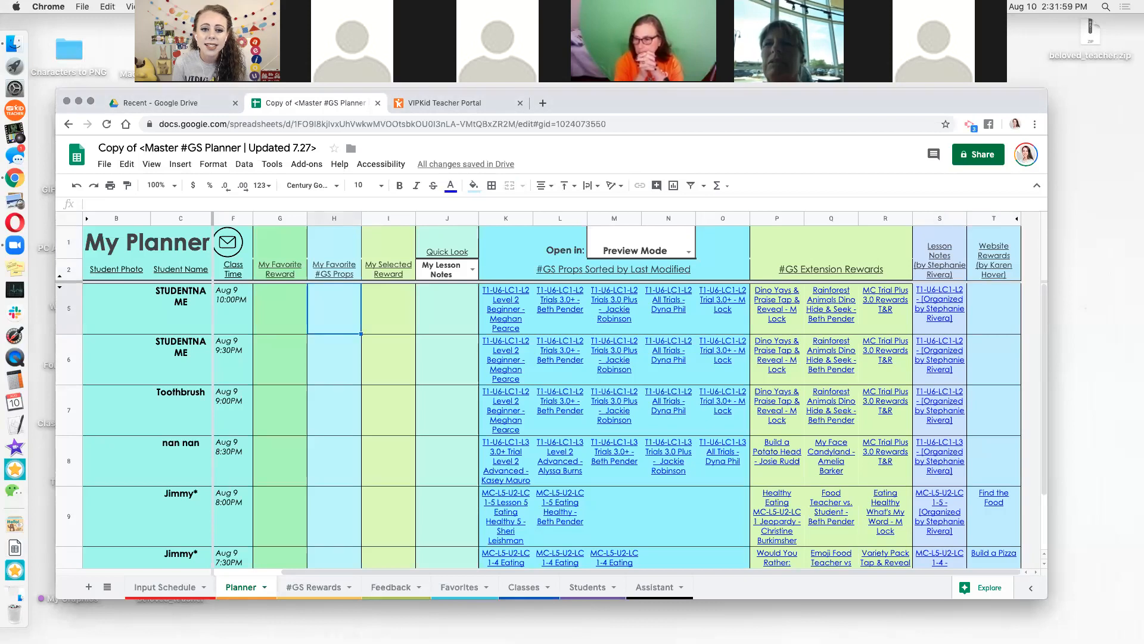
{"action": "left_click", "coordinate": [280, 309]}
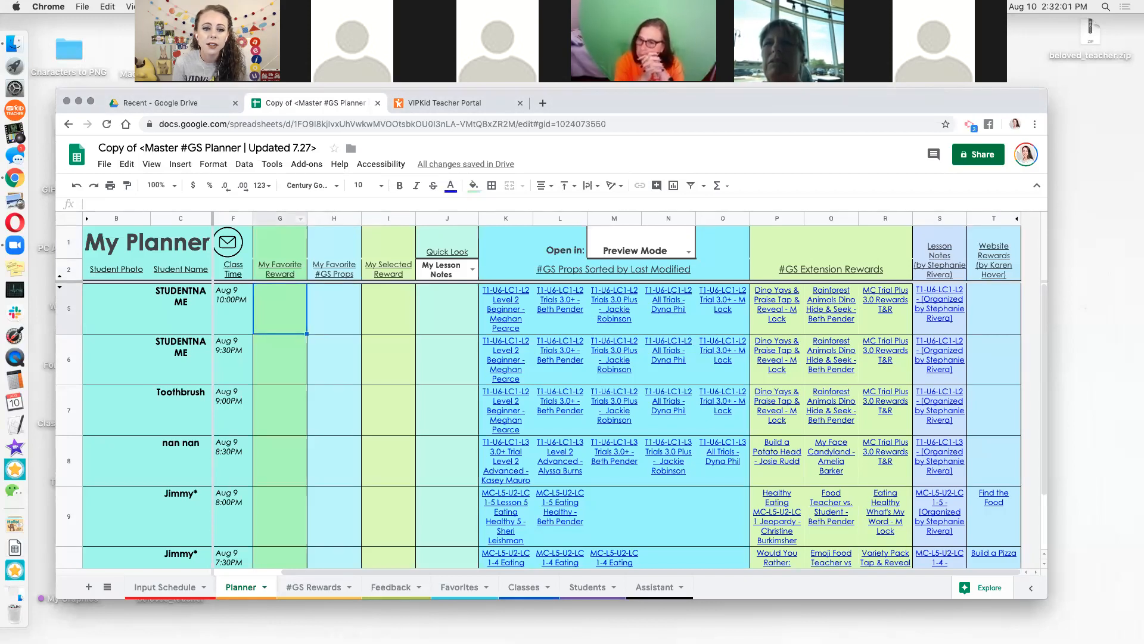
{"action": "key", "text": "Up"}
{"action": "key", "text": "Up"}
{"action": "key", "text": "Right"}
{"action": "key", "text": "Right"}
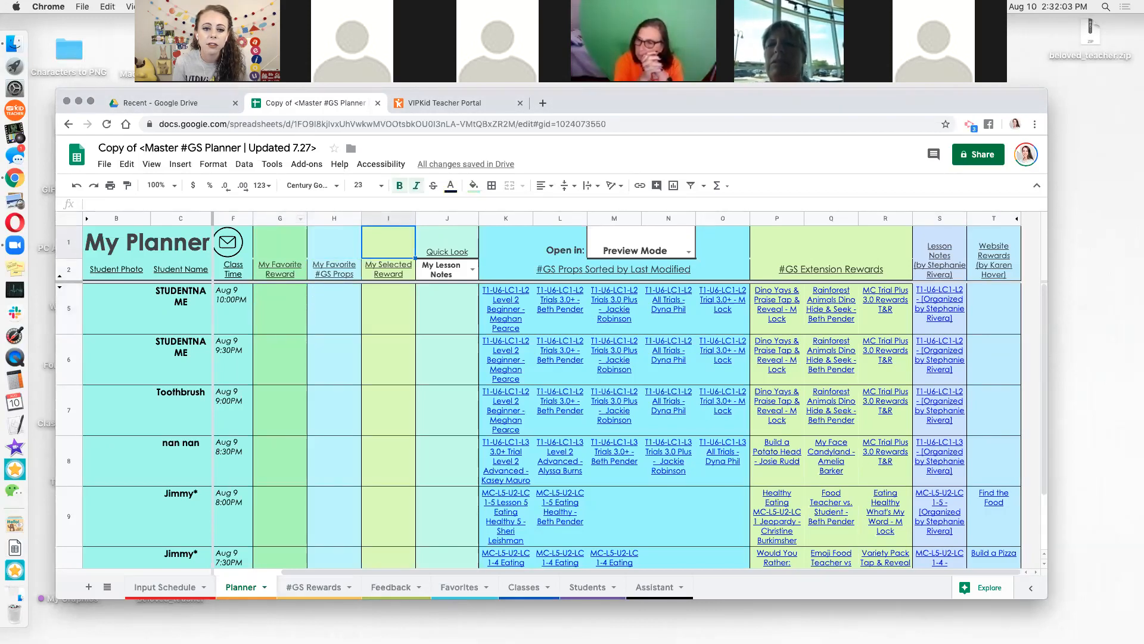
{"action": "left_click", "coordinate": [388, 309]}
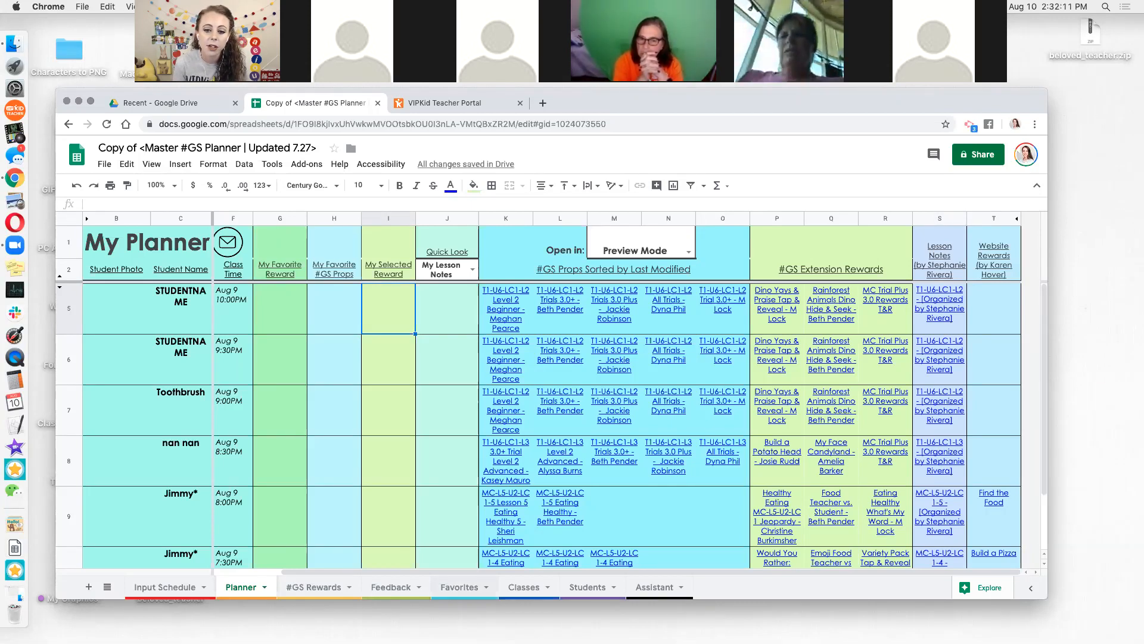
{"action": "left_click", "coordinate": [472, 268]}
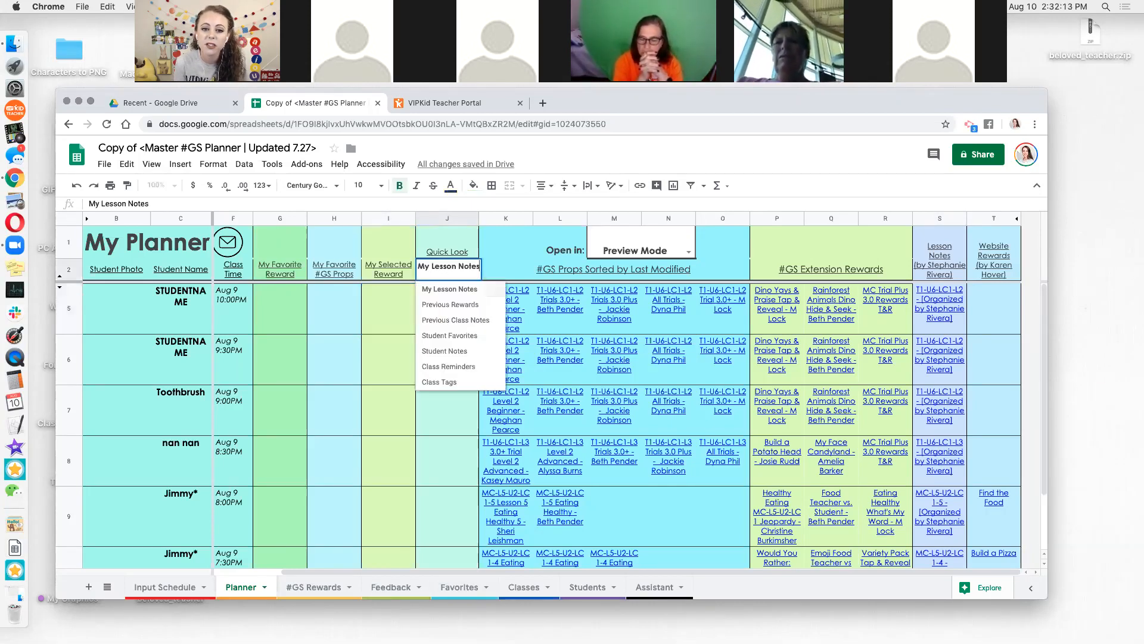
{"action": "left_click", "coordinate": [388, 309]}
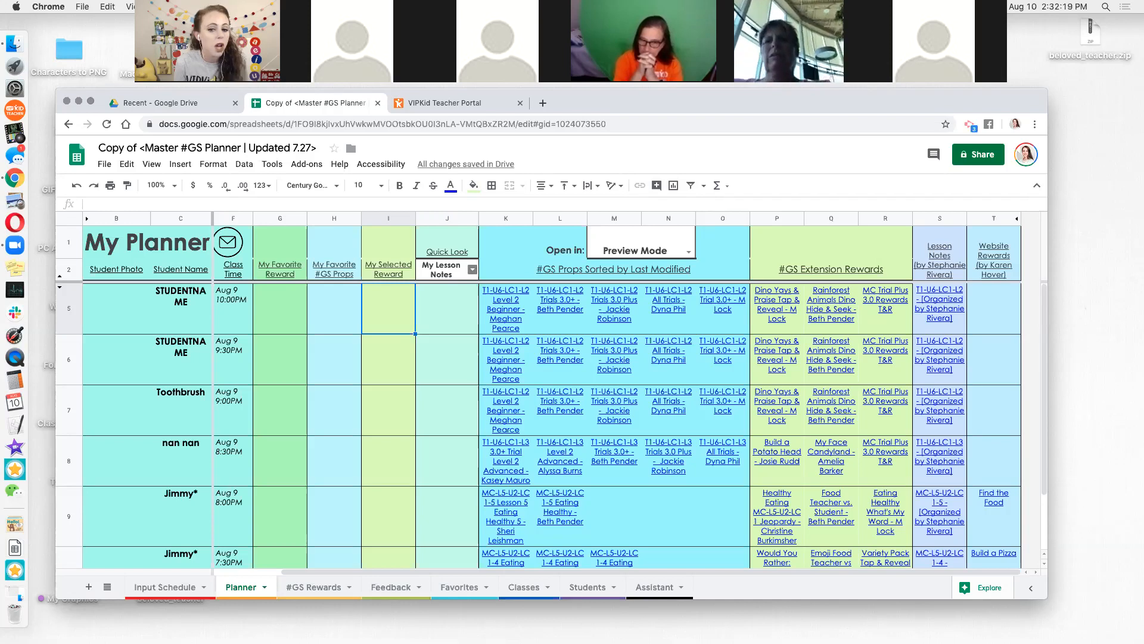
Try to replace the student name of the 10:00PM class with a nickname, and decline the protected-cell edit.
{"action": "left_click", "coordinate": [180, 309]}
{"action": "key", "text": "Return"}
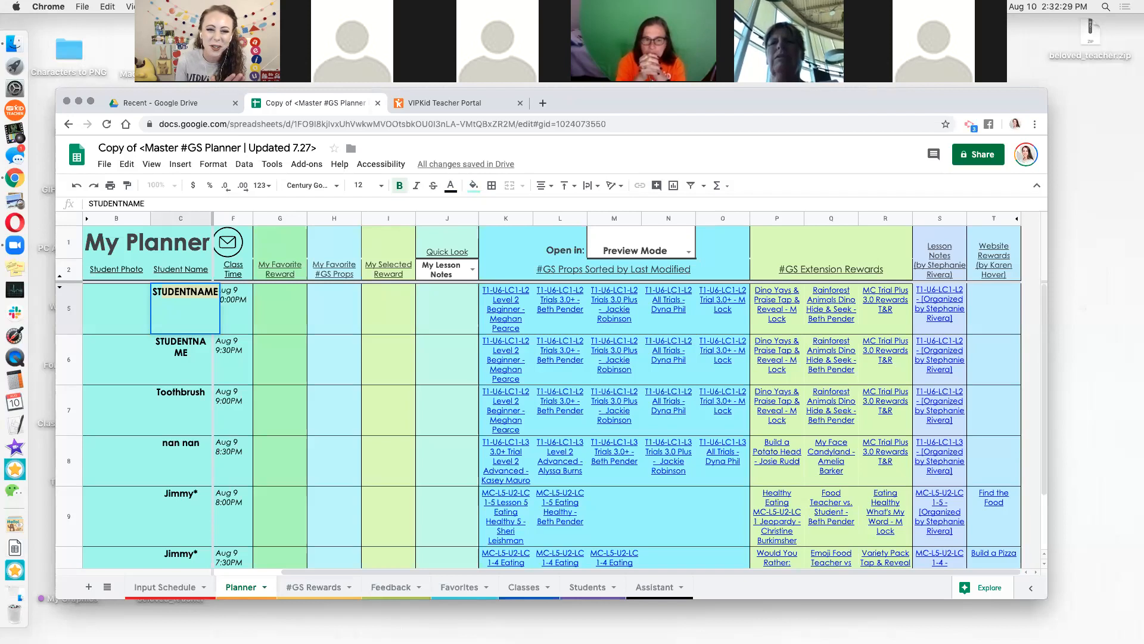
{"action": "left_click", "coordinate": [280, 308]}
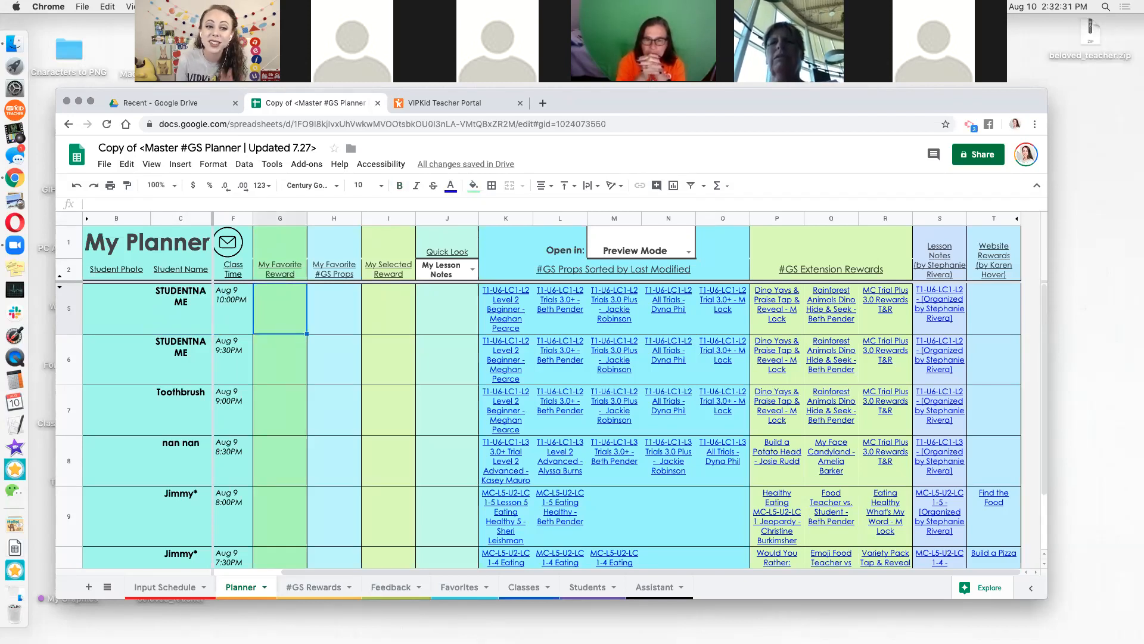
{"action": "double_click", "coordinate": [180, 308]}
{"action": "type", "text": "bao bao"}
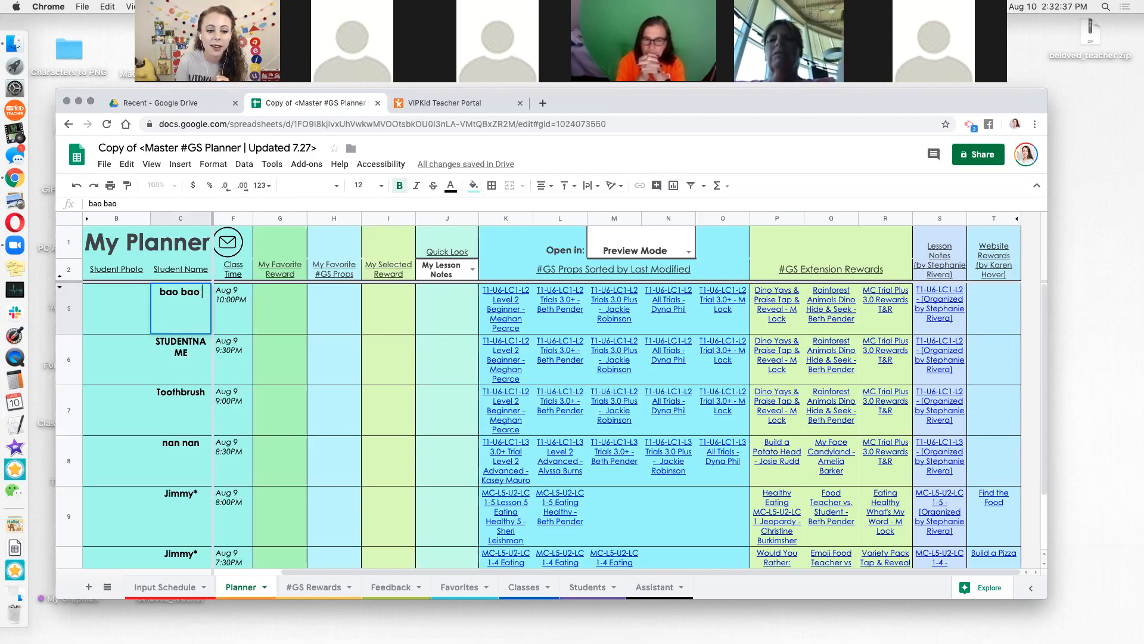
{"action": "key", "text": "Return"}
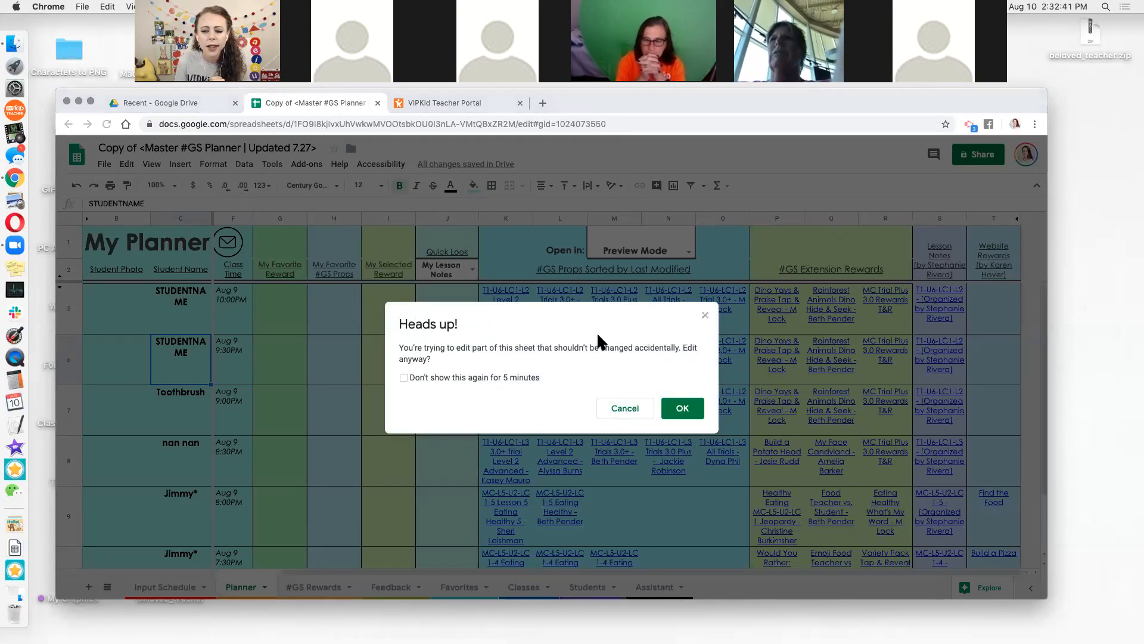
{"action": "left_click", "coordinate": [627, 408]}
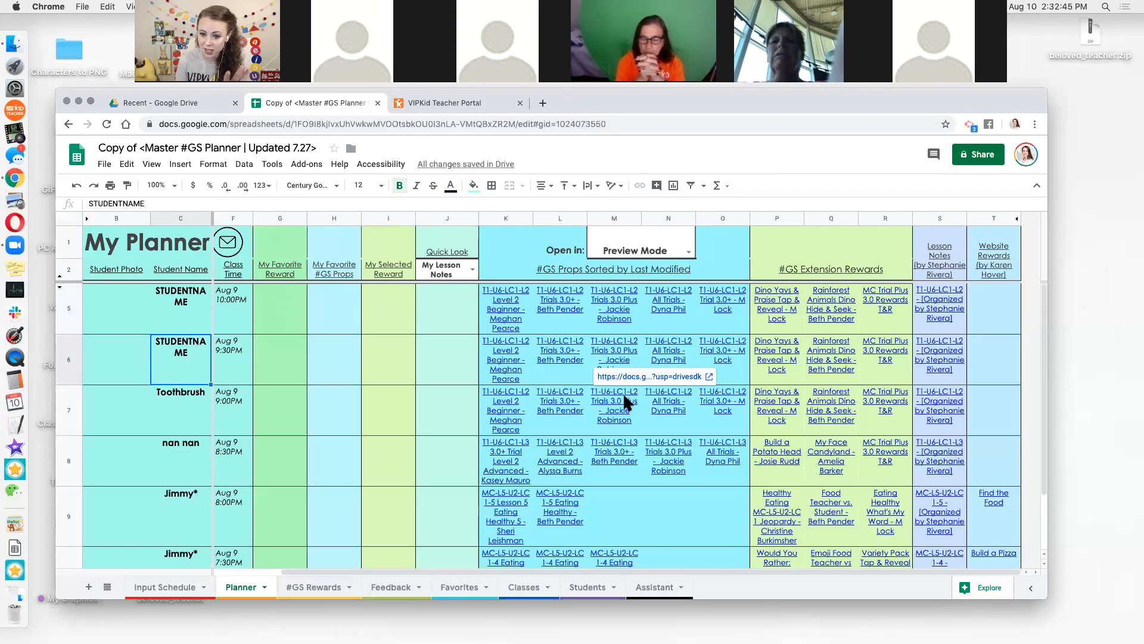
Append a nickname to the 10:00PM class's student name, accept the protected-cell edit, and check the Student Name column.
{"action": "left_click", "coordinate": [191, 298]}
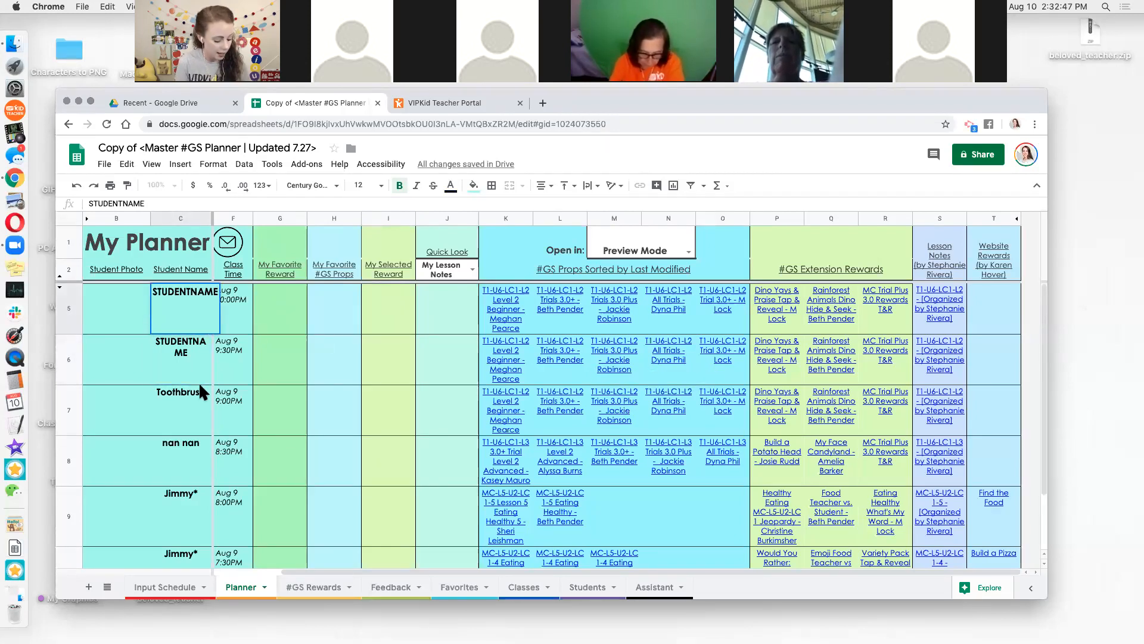
{"action": "type", "text": "abao bao"}
{"action": "key", "text": "Return"}
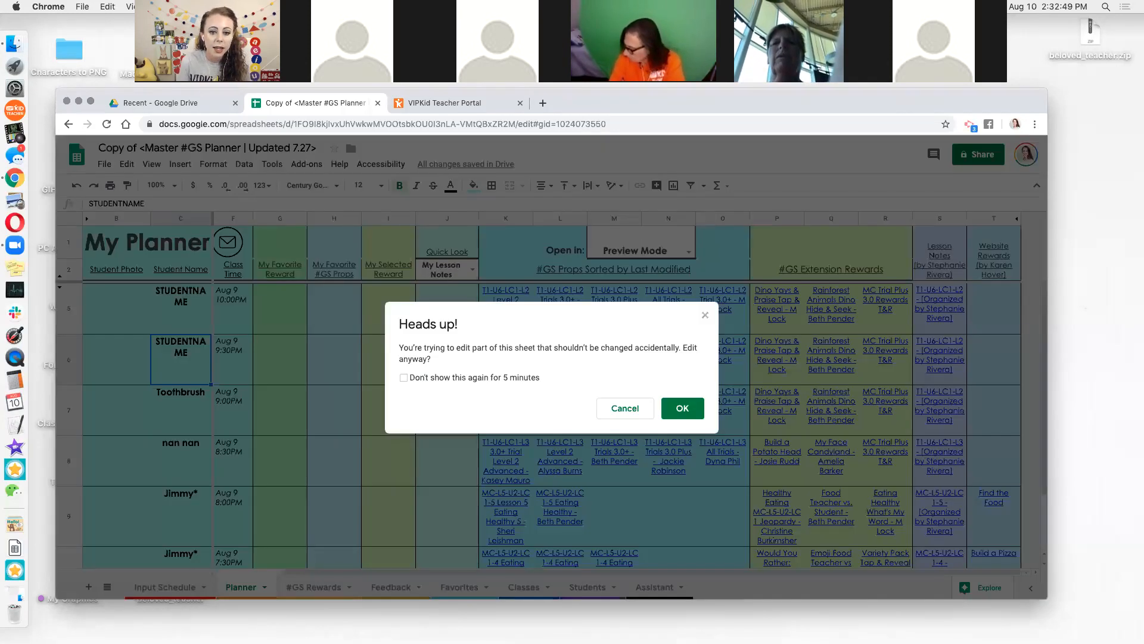
{"action": "left_click", "coordinate": [683, 409]}
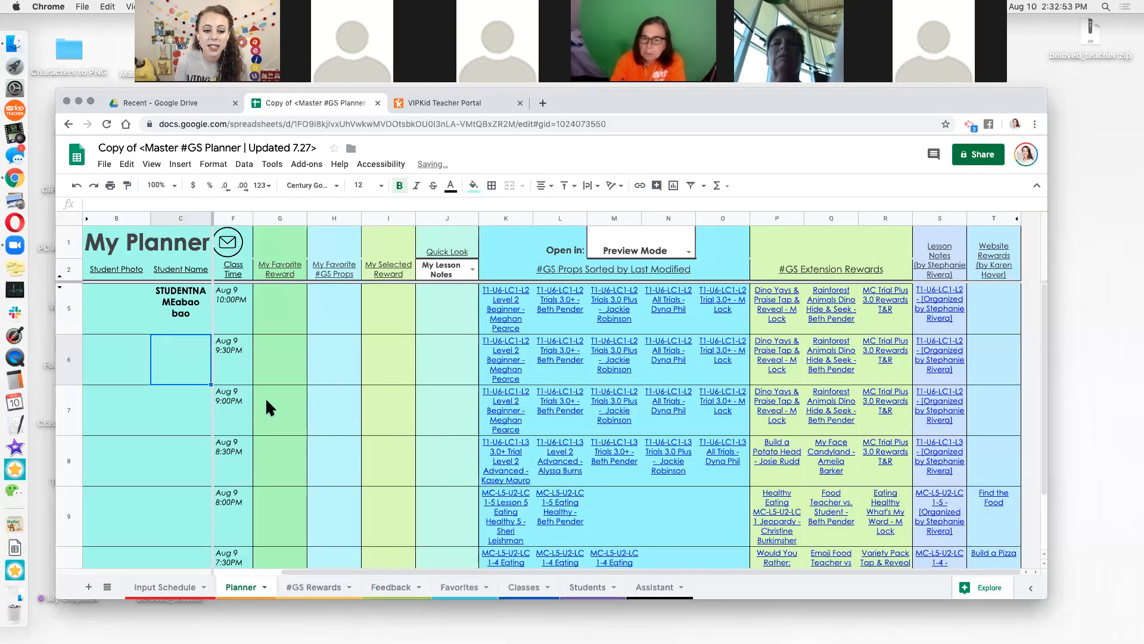
{"action": "left_click", "coordinate": [198, 424]}
{"action": "left_click", "coordinate": [198, 464]}
{"action": "left_click", "coordinate": [207, 521]}
{"action": "left_click", "coordinate": [444, 430]}
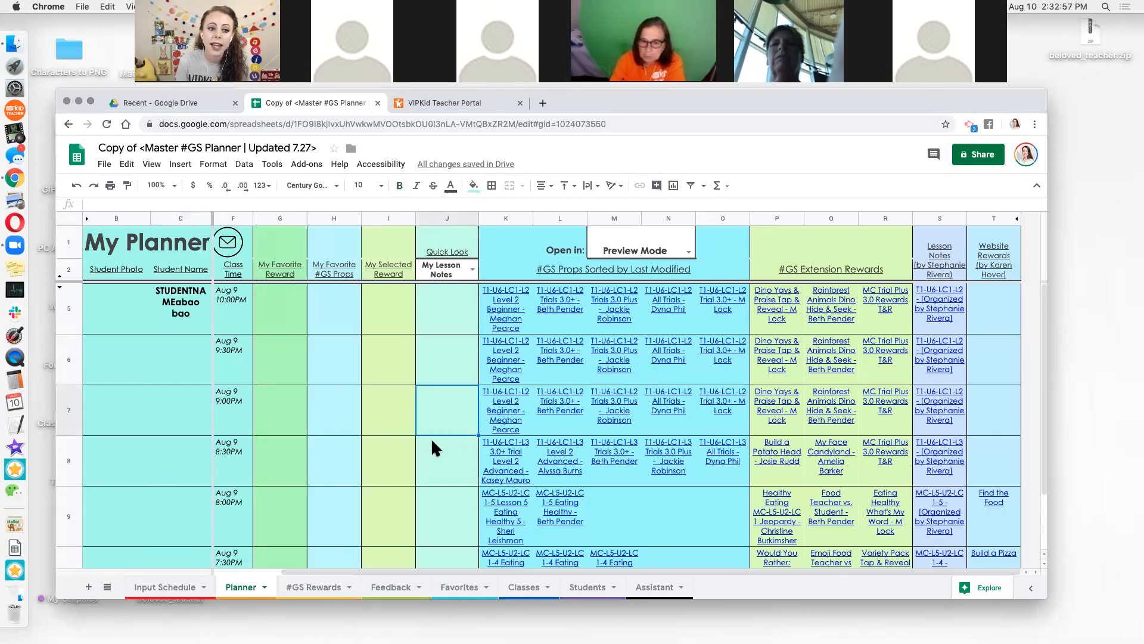
Undo the student name edit in the 10:00PM class's row.
{"action": "left_click", "coordinate": [186, 314]}
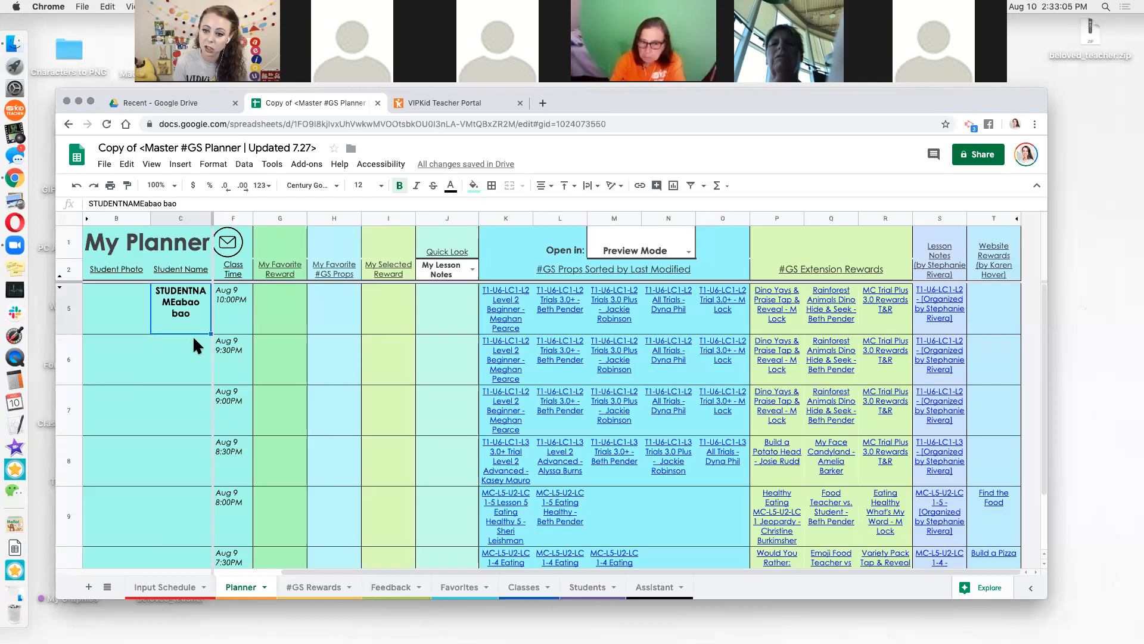
{"action": "left_click", "coordinate": [194, 337]}
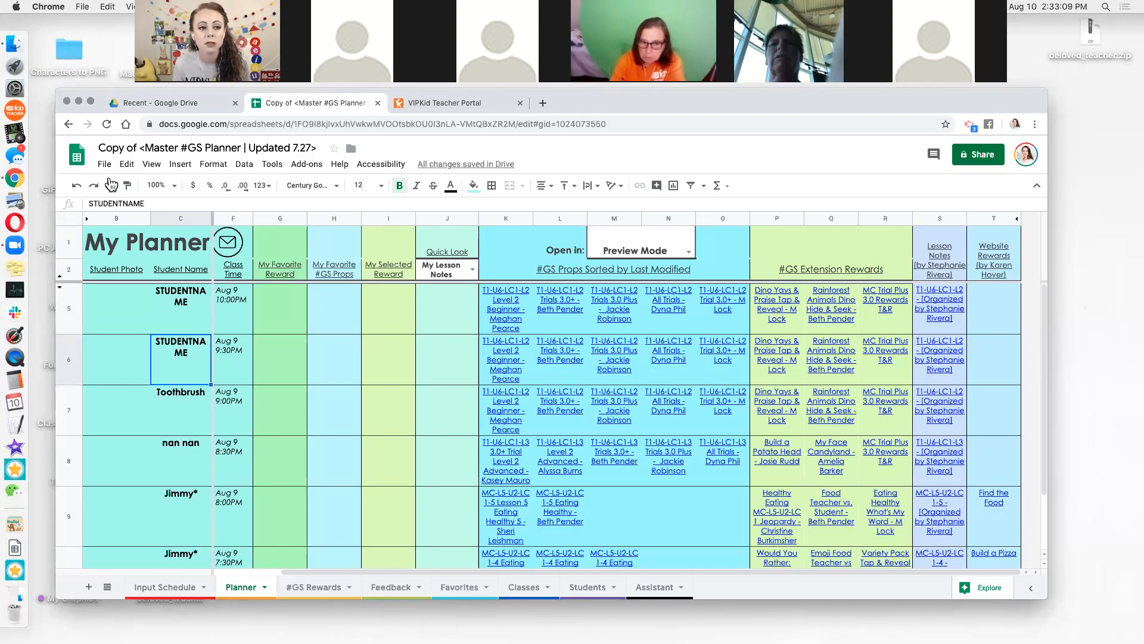
{"action": "left_click", "coordinate": [126, 166]}
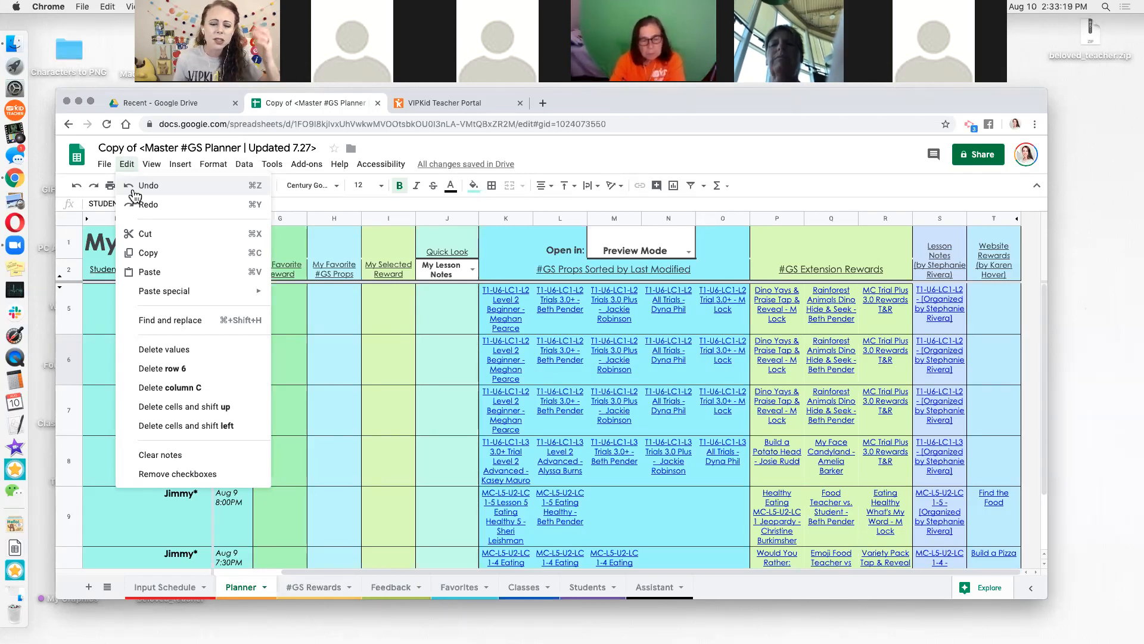
{"action": "left_click", "coordinate": [330, 319]}
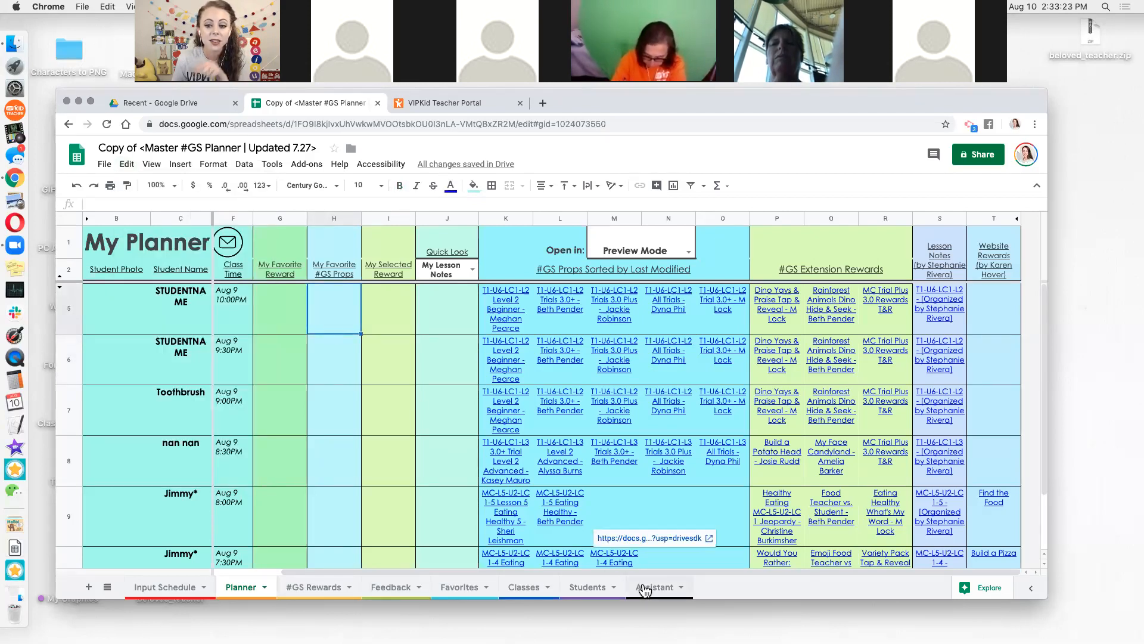
Set Quick Look to Class Reminders and check the reminder of the 8:30PM class.
{"action": "left_click", "coordinate": [431, 295]}
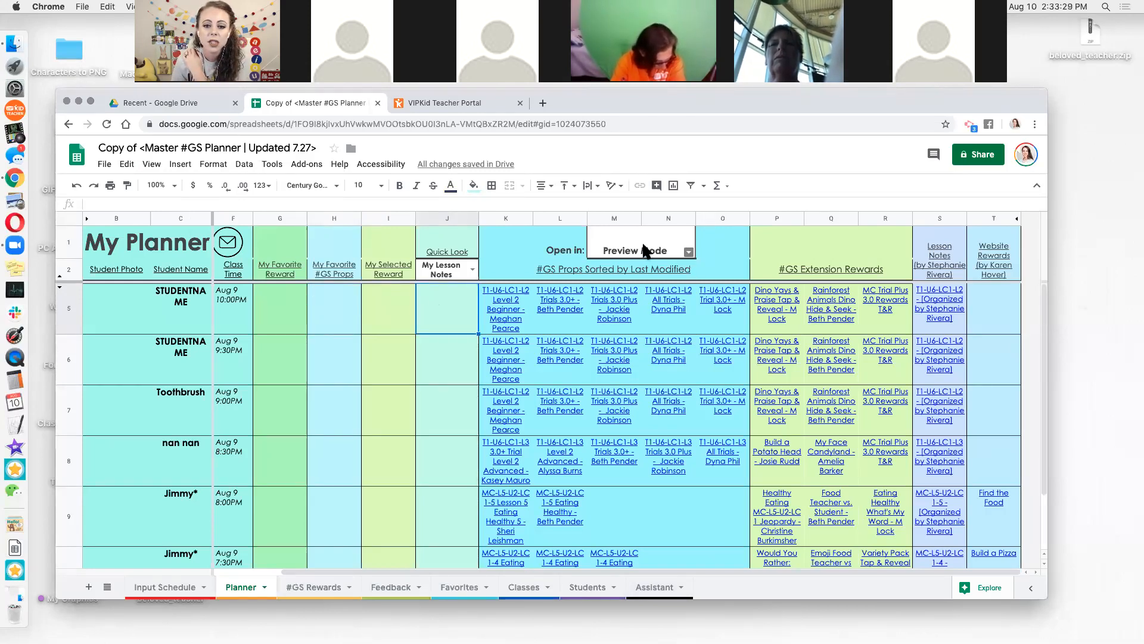
{"action": "left_click", "coordinate": [475, 269]}
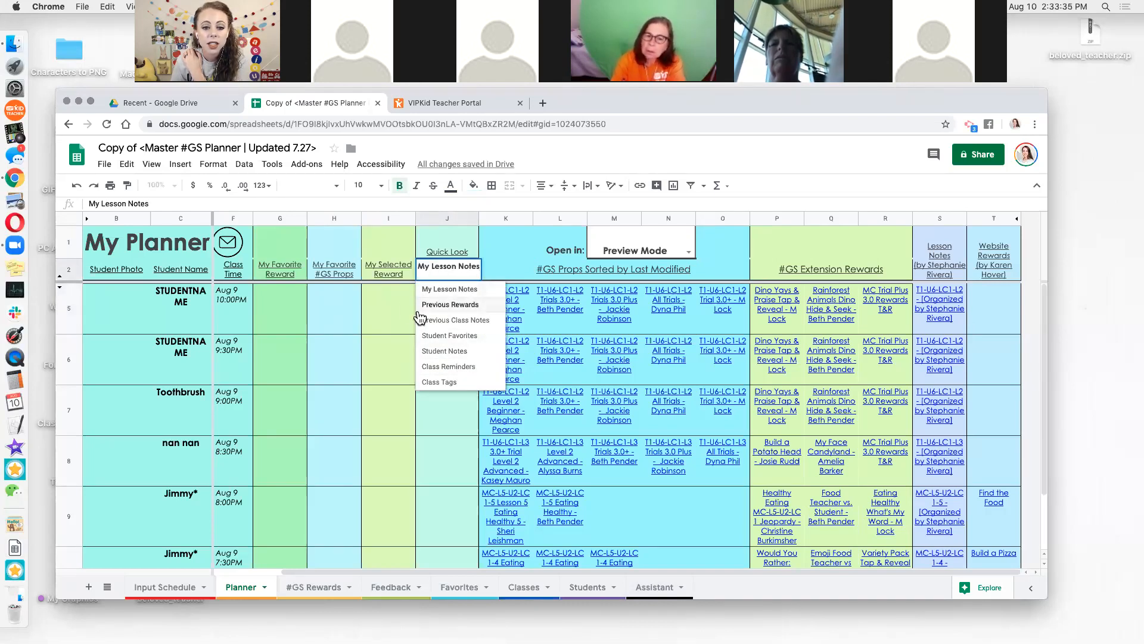
{"action": "left_click", "coordinate": [470, 272]}
{"action": "left_click", "coordinate": [473, 271]}
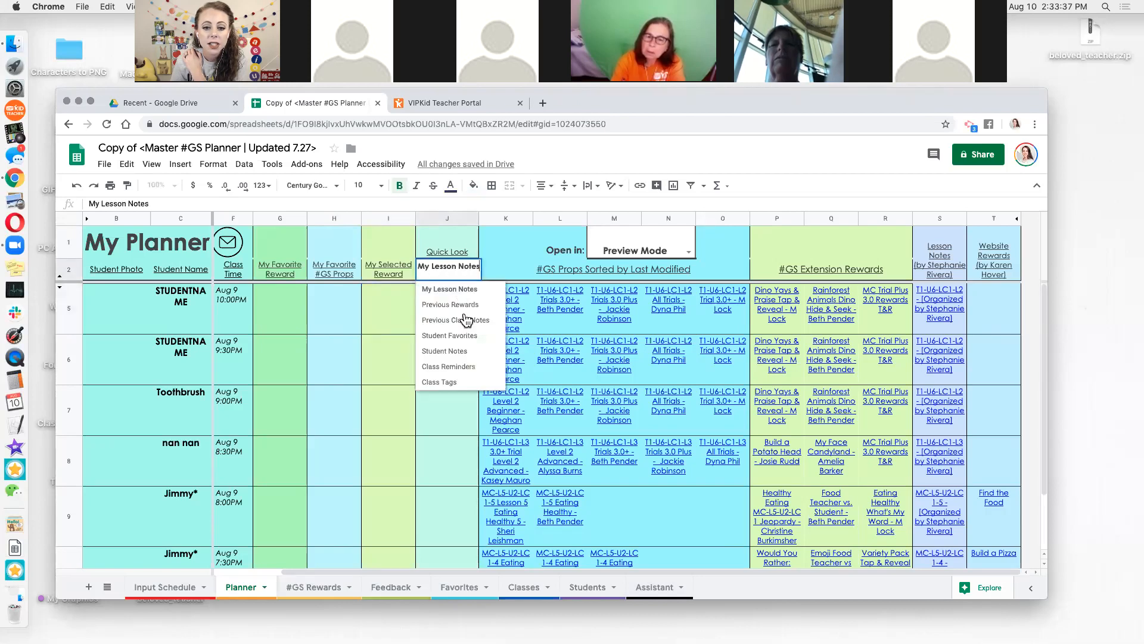
{"action": "left_click", "coordinate": [473, 367]}
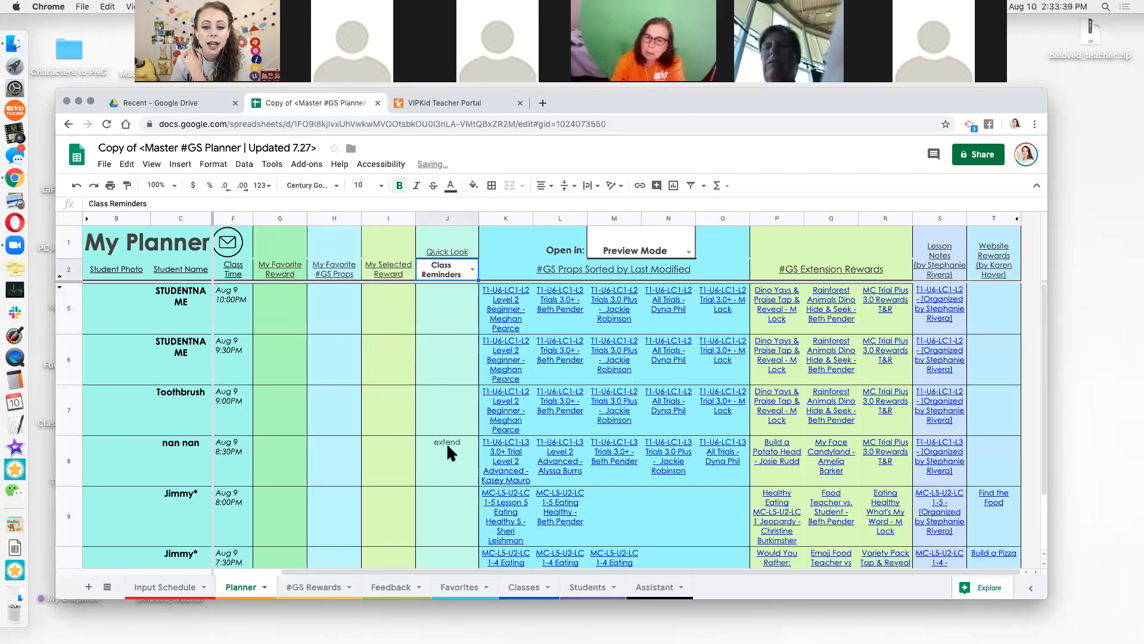
{"action": "left_click", "coordinate": [440, 471]}
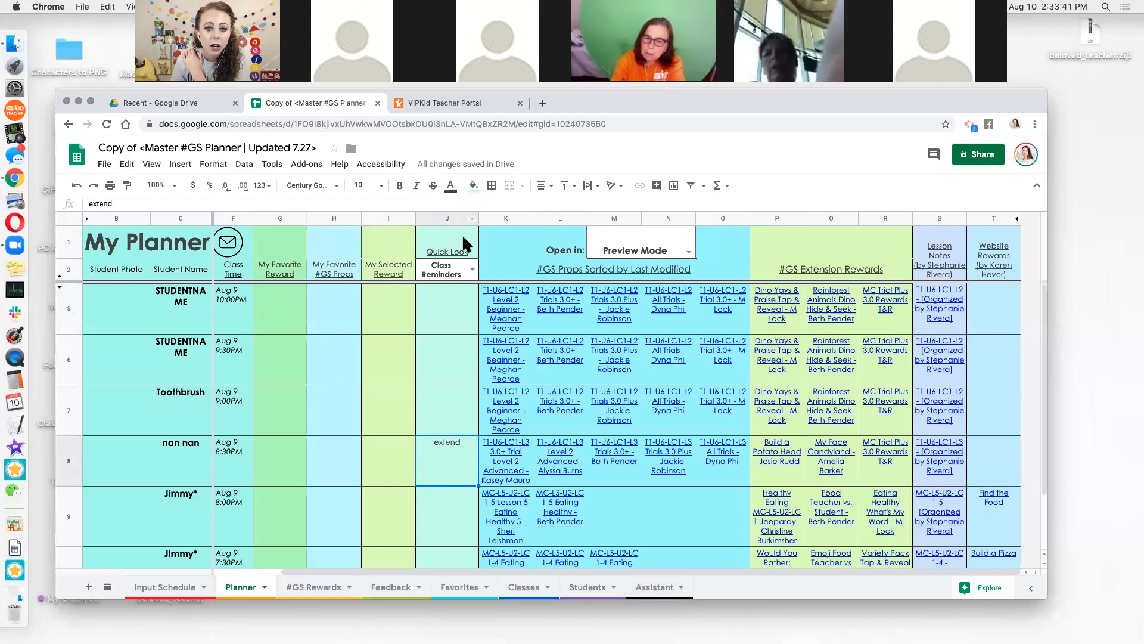
Set Quick Look to Class Tags and check the tags of the first two classes.
{"action": "left_click", "coordinate": [473, 268]}
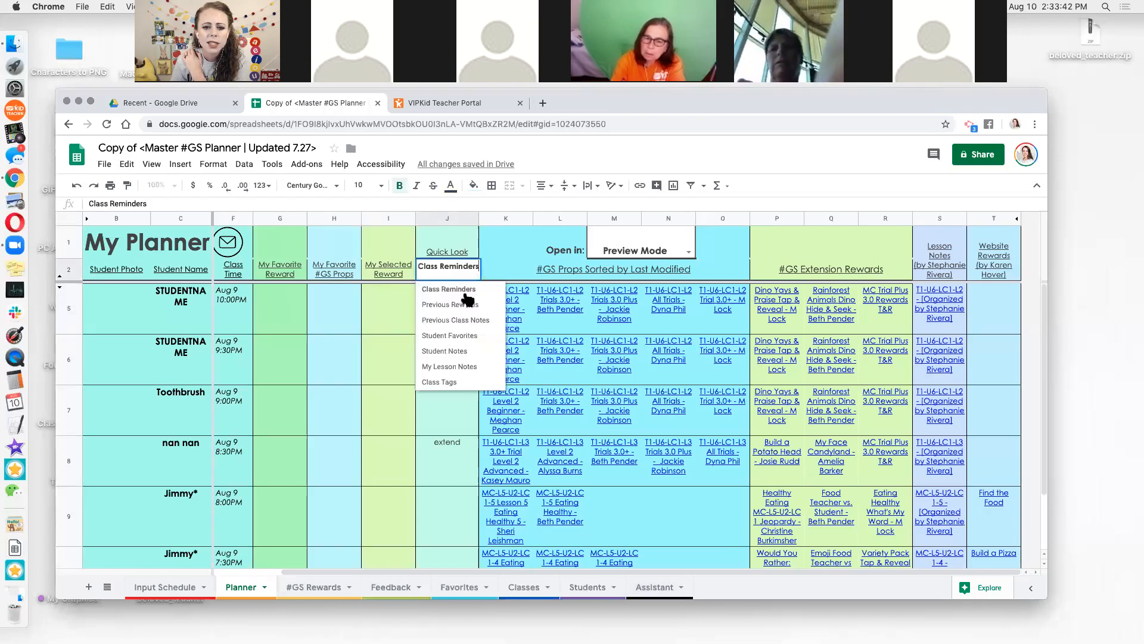
{"action": "left_click", "coordinate": [460, 383]}
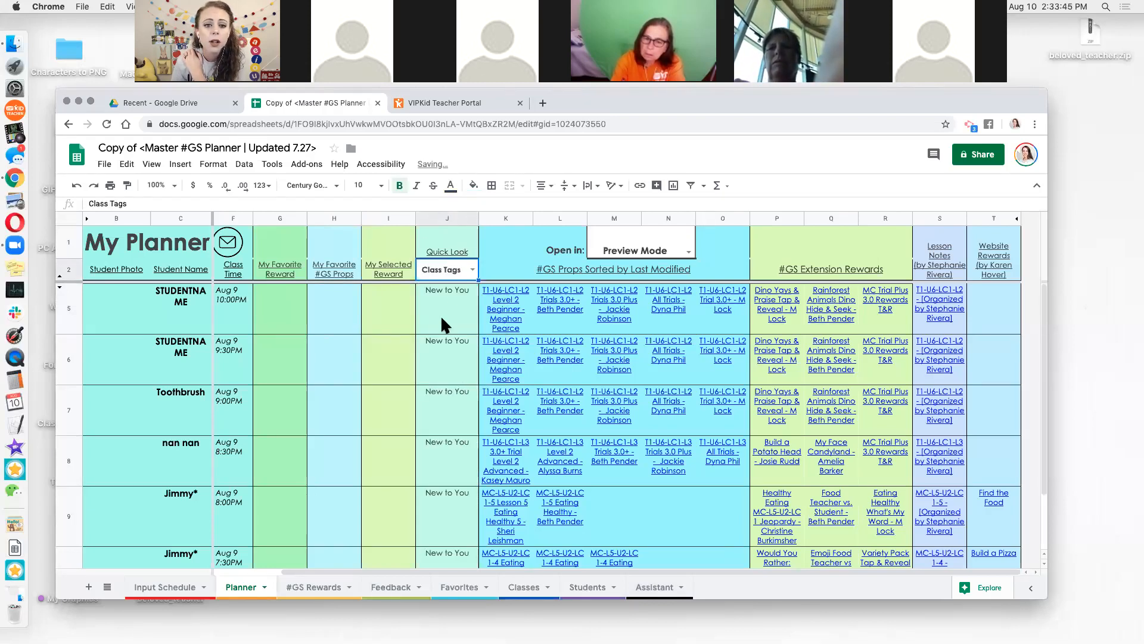
{"action": "left_click", "coordinate": [458, 319]}
{"action": "left_click", "coordinate": [453, 340]}
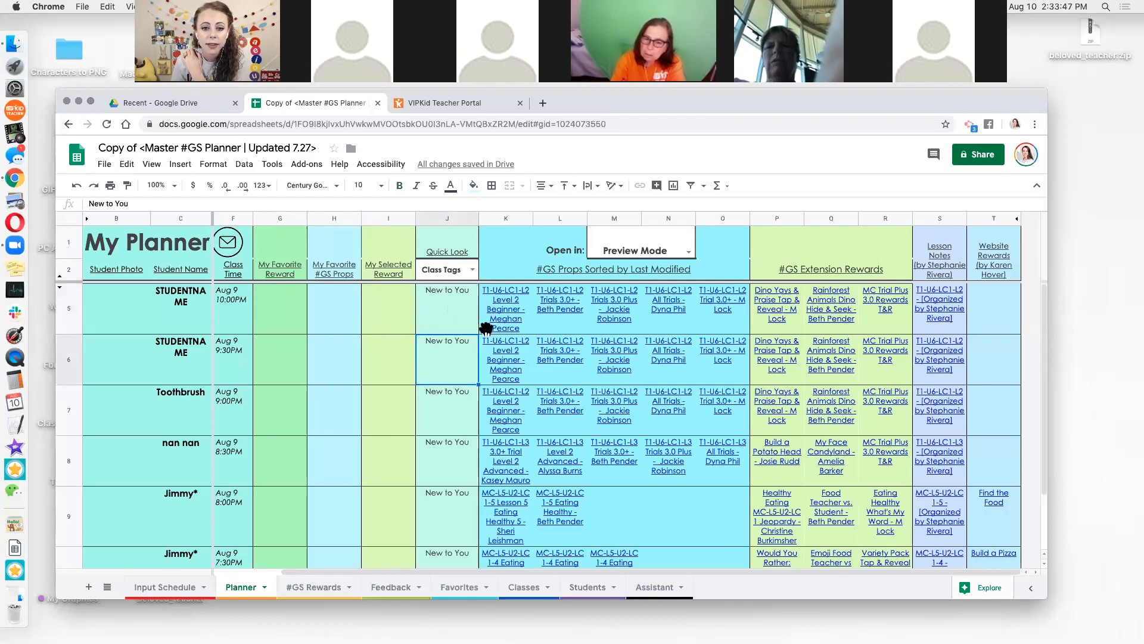
Review the modes for opening the Planner's links and keep Open in set to Preview Mode.
{"action": "left_click", "coordinate": [689, 252]}
{"action": "left_click", "coordinate": [699, 239]}
{"action": "left_click", "coordinate": [683, 239]}
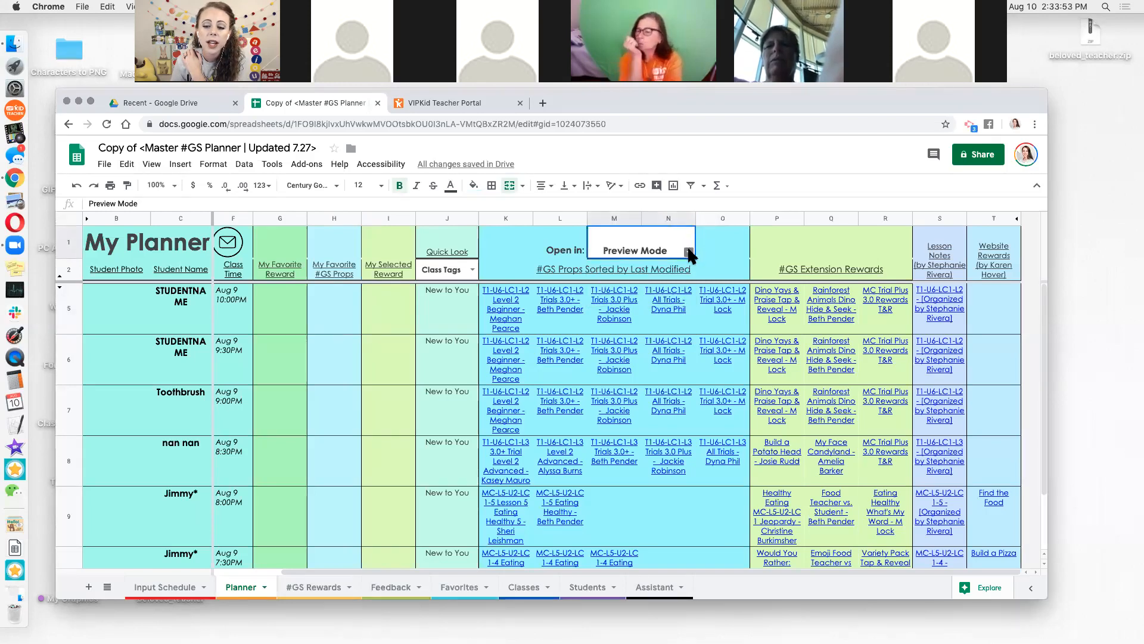
{"action": "left_click", "coordinate": [689, 252]}
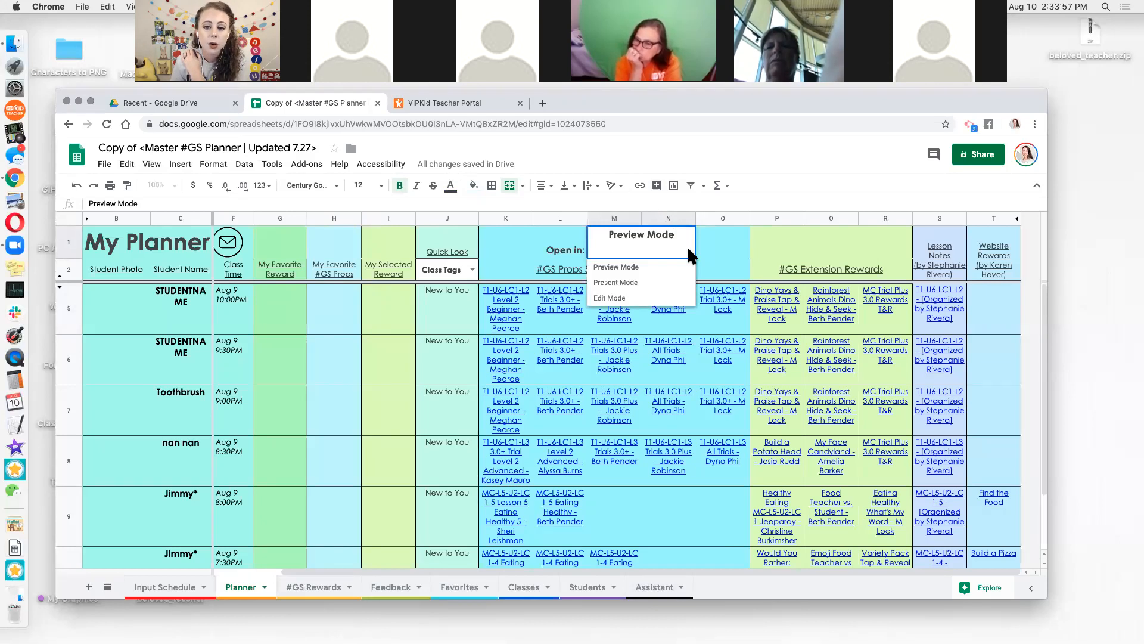
{"action": "left_click", "coordinate": [614, 267]}
{"action": "left_click", "coordinate": [723, 244]}
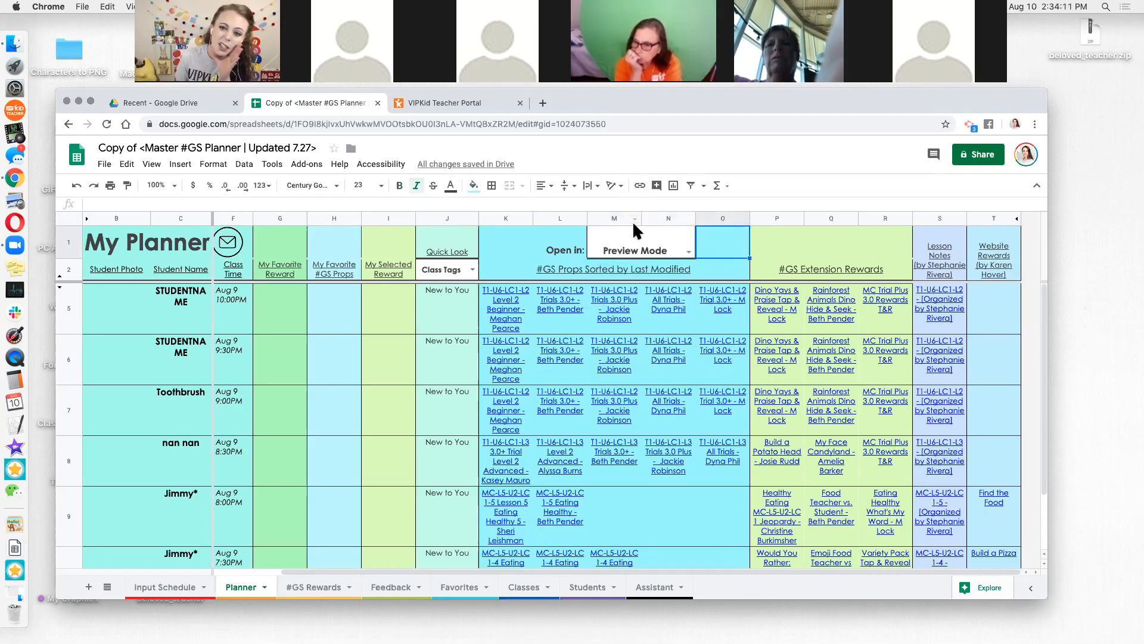
Examine the #GS Props and #GS Extension Rewards links in the 10:00PM class's row.
{"action": "mouse_move", "coordinate": [559, 316]}
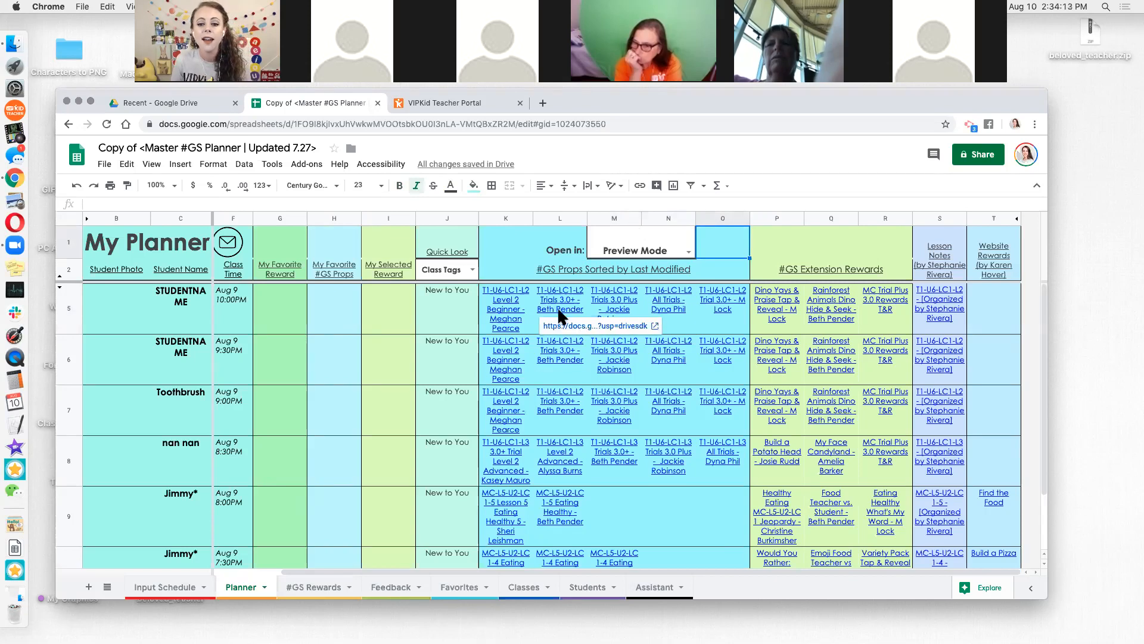
{"action": "left_click", "coordinate": [372, 304]}
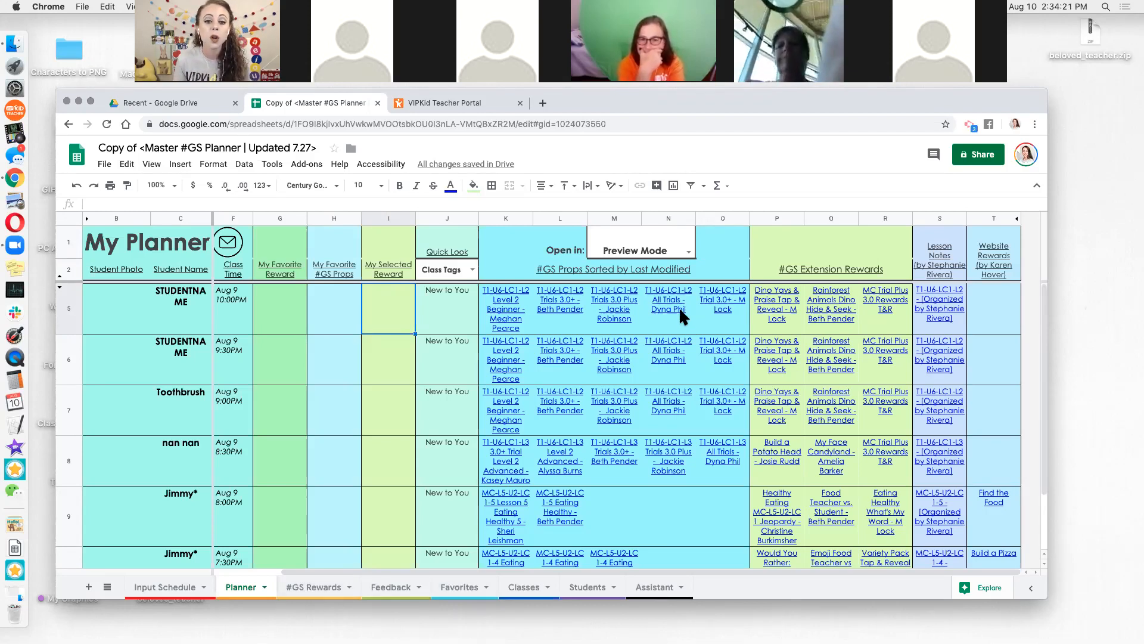
{"action": "mouse_move", "coordinate": [674, 304]}
{"action": "left_click", "coordinate": [709, 309]}
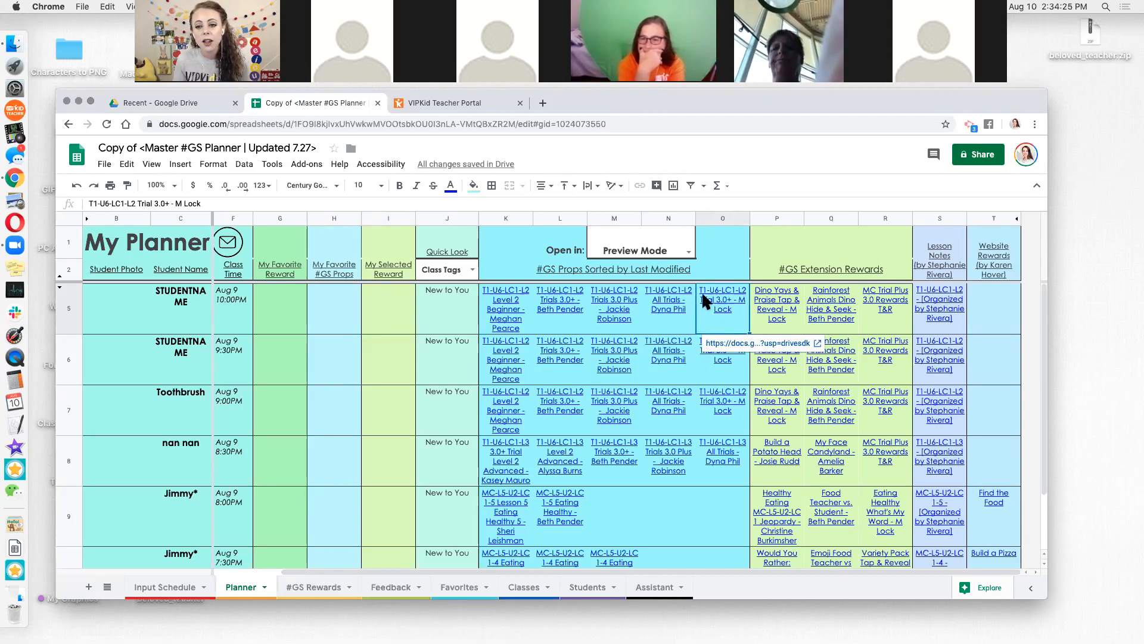
{"action": "mouse_move", "coordinate": [763, 308]}
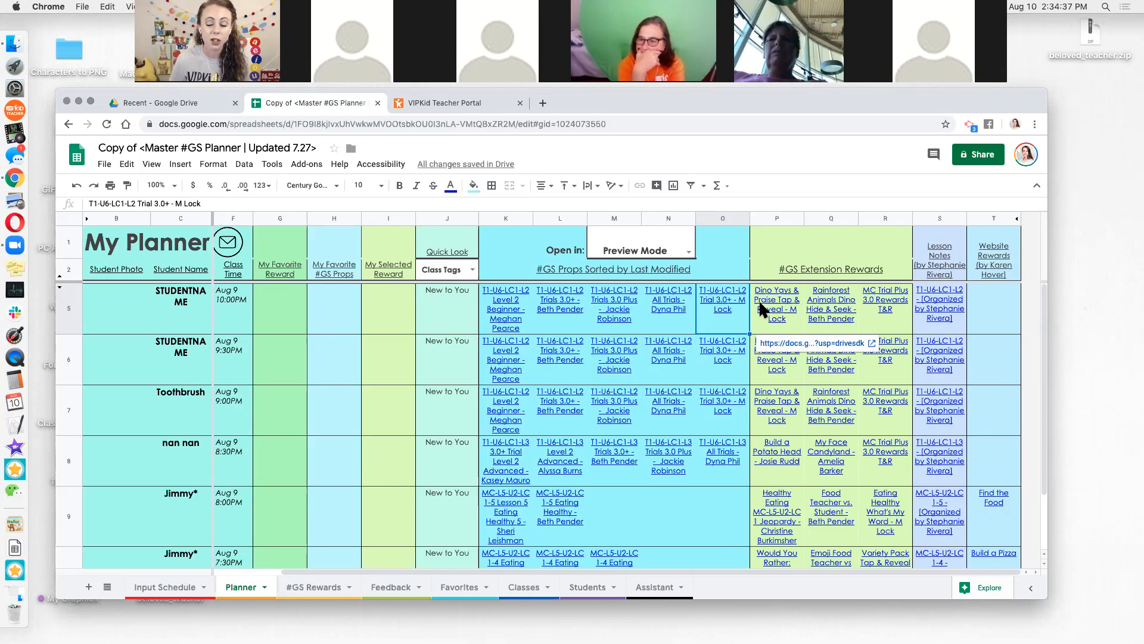
Check the My Selected Reward column, glance at the #GS Rewards sheet, and return to the Planner sheet.
{"action": "left_click", "coordinate": [163, 395]}
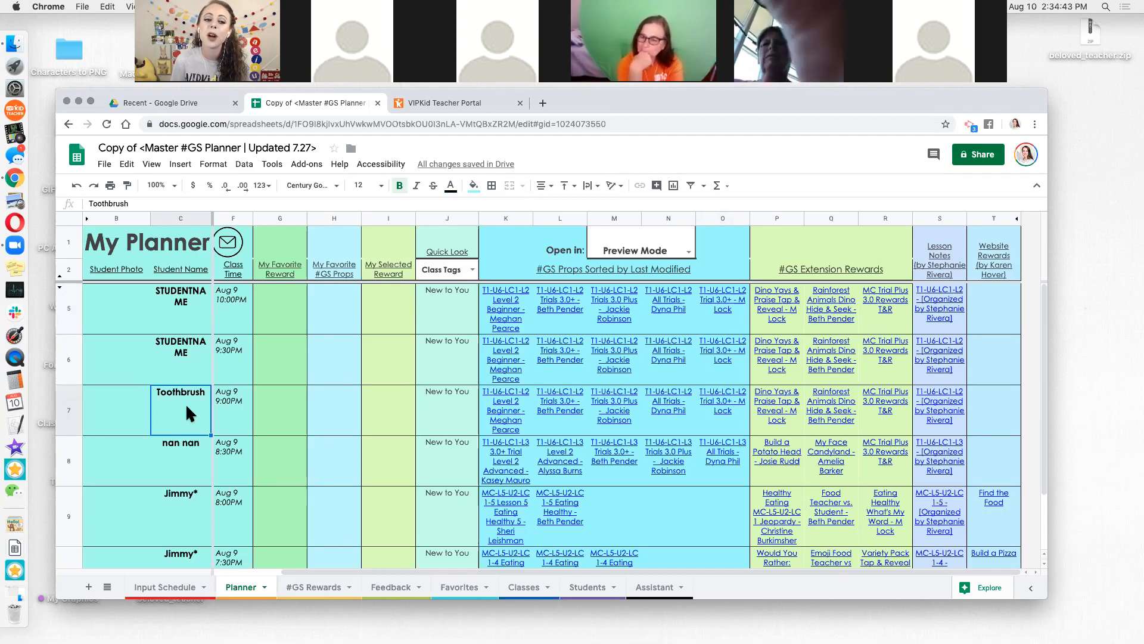
{"action": "left_click", "coordinate": [393, 218]}
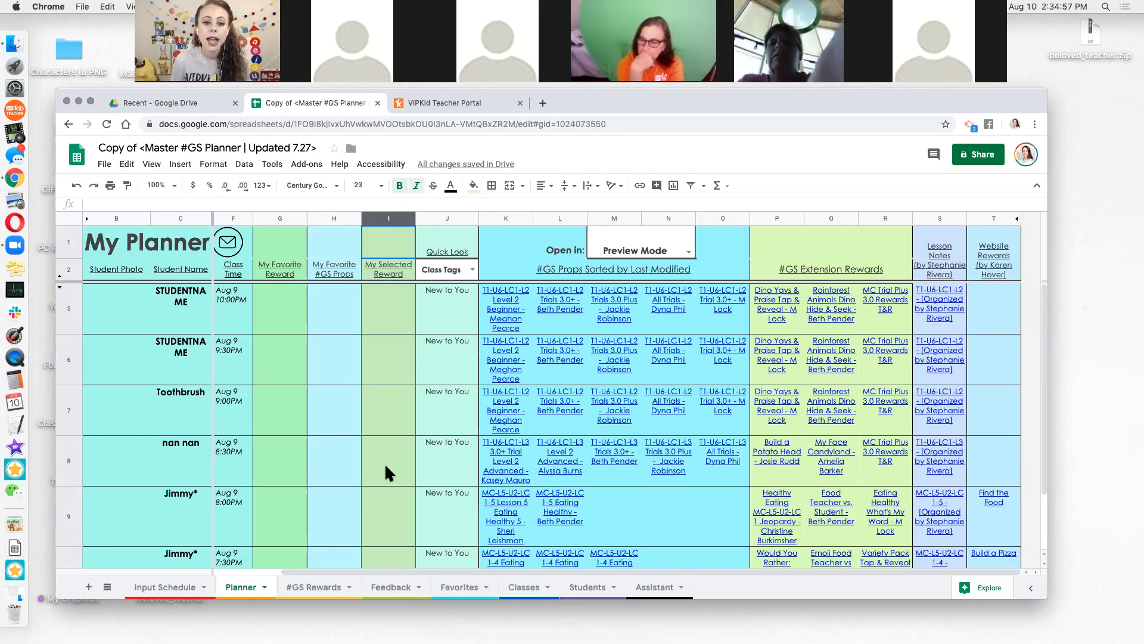
{"action": "left_click", "coordinate": [323, 590]}
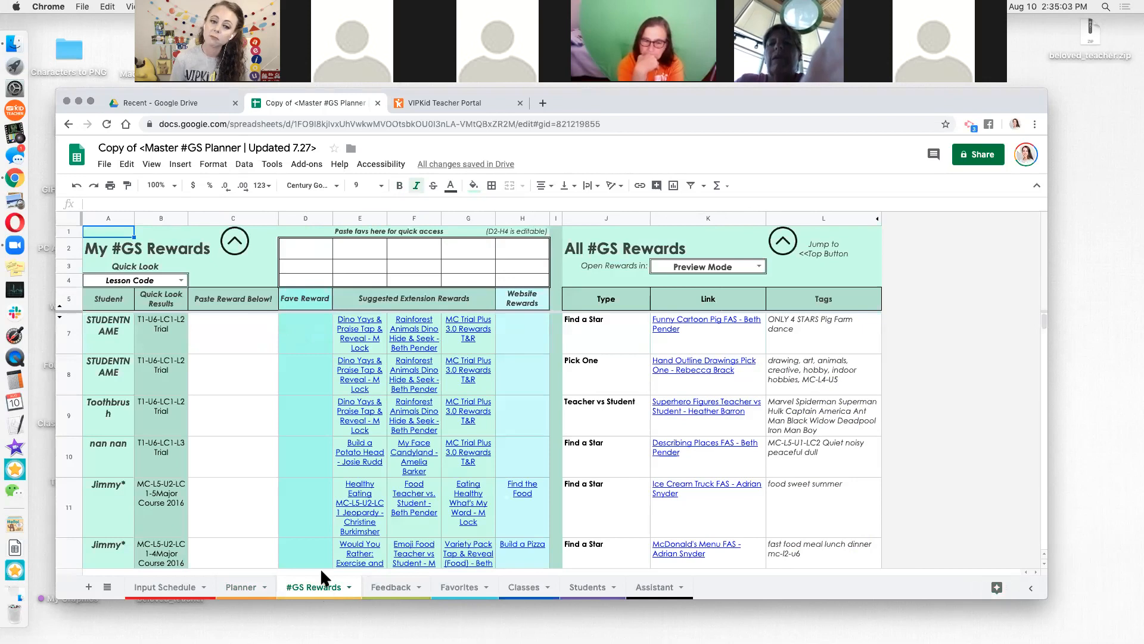
{"action": "left_click", "coordinate": [249, 588]}
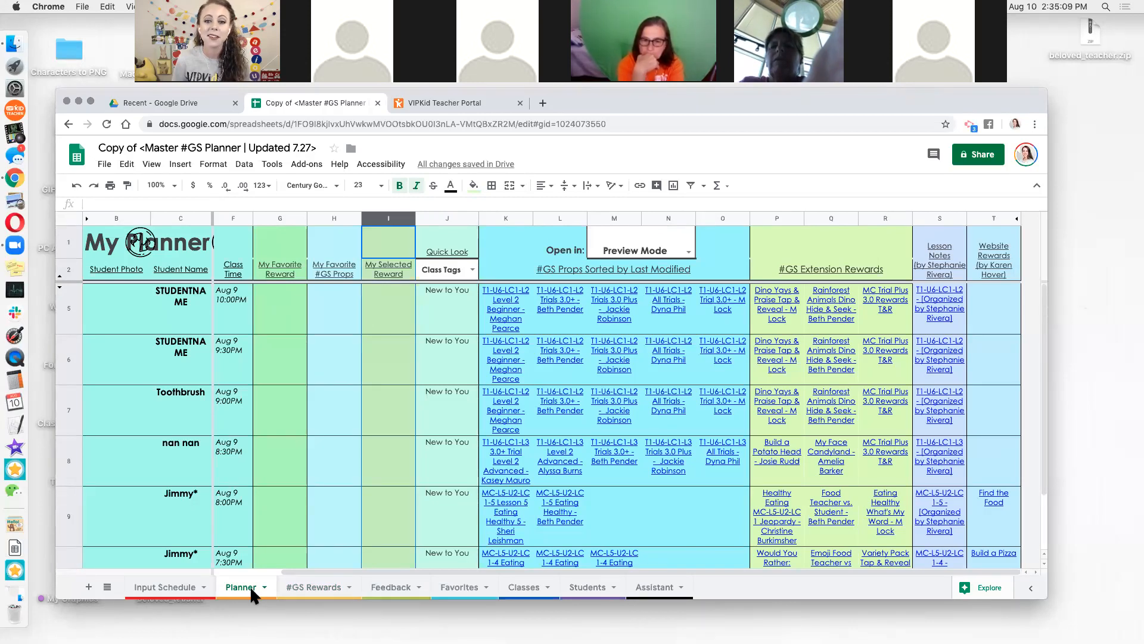
Preview the 10:00PM class's T1-U6-LC1-L2 Level 2 Beginner slides and close them.
{"action": "left_click", "coordinate": [448, 308]}
{"action": "left_click", "coordinate": [520, 322]}
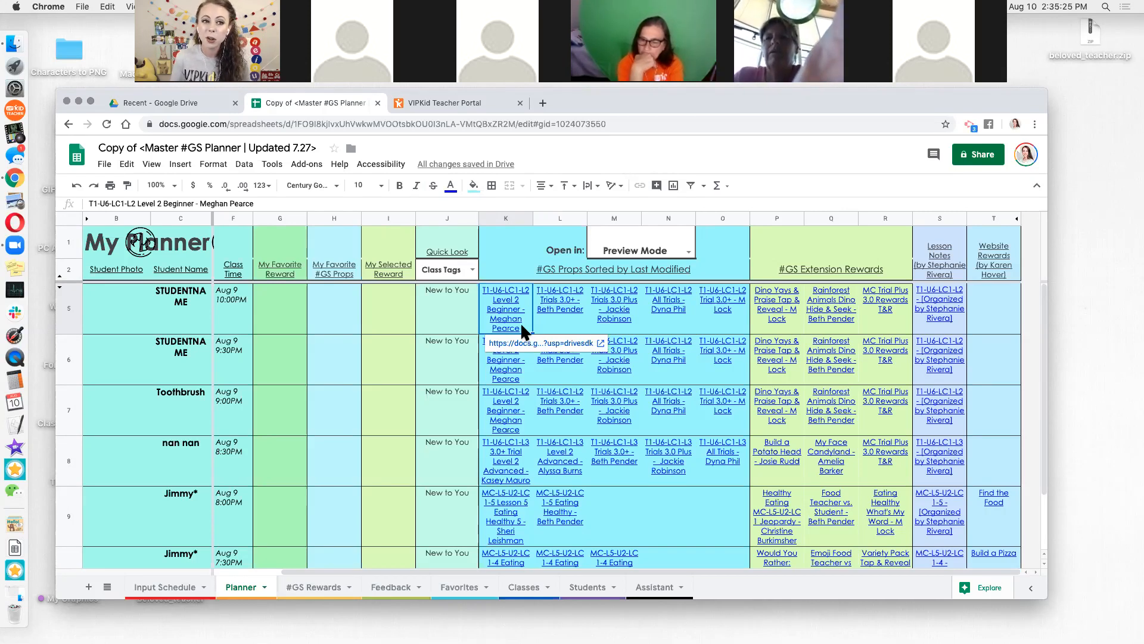
{"action": "left_click", "coordinate": [537, 342]}
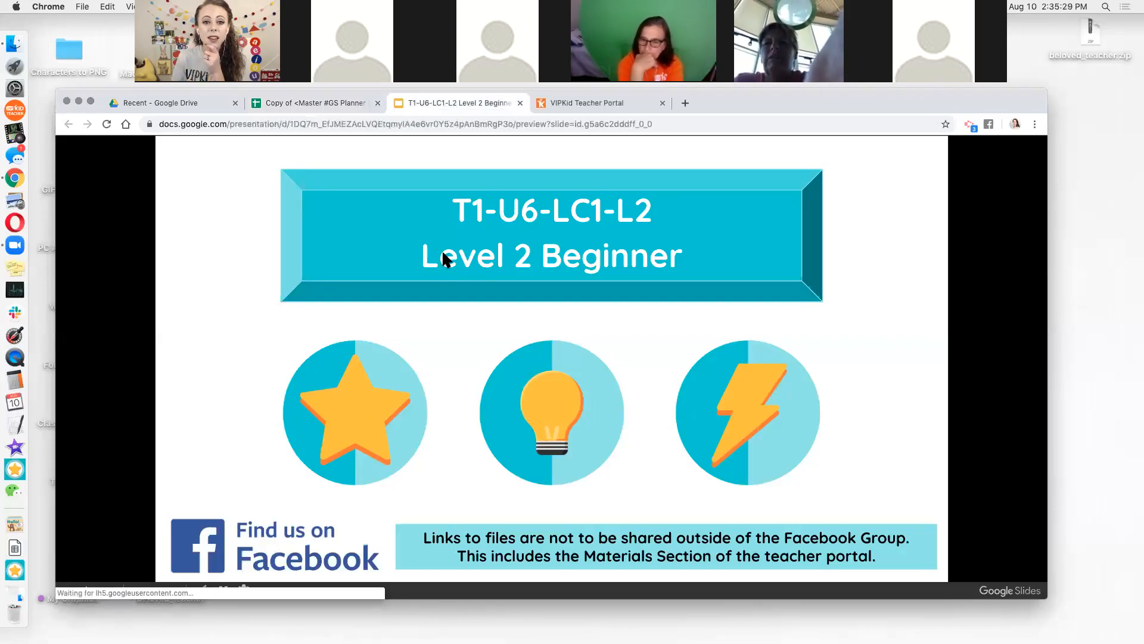
{"action": "left_click", "coordinate": [520, 103]}
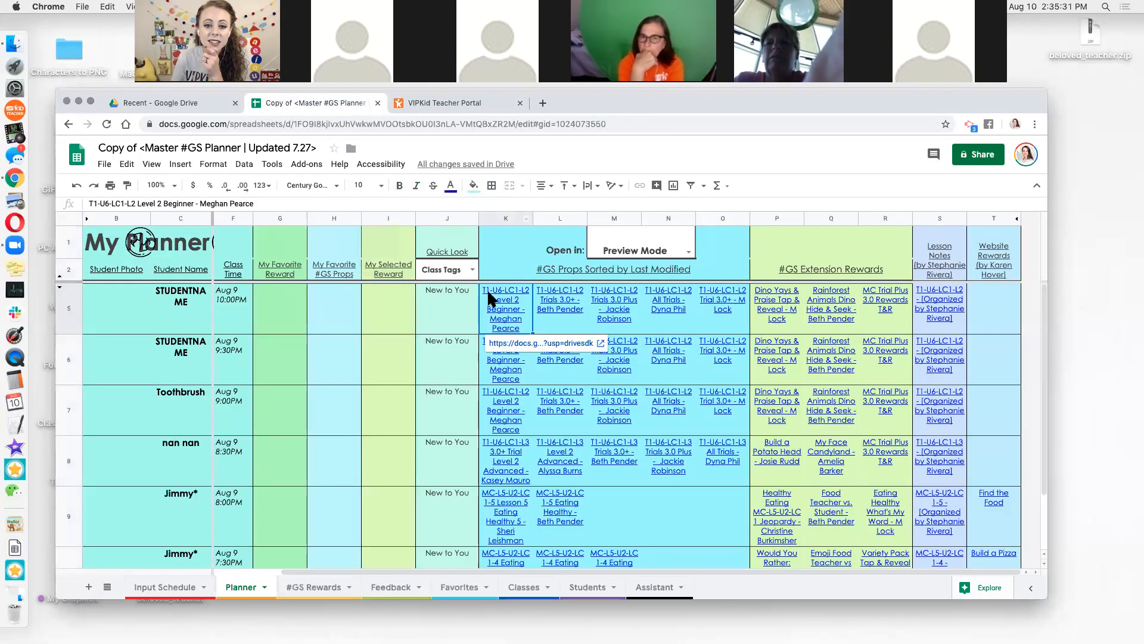
Preview and close the 10:00PM class's T1-U6-LC1-L2 Trial 3.0+ slides in the last #GS Props column, and check the All Trials link.
{"action": "left_click", "coordinate": [731, 310]}
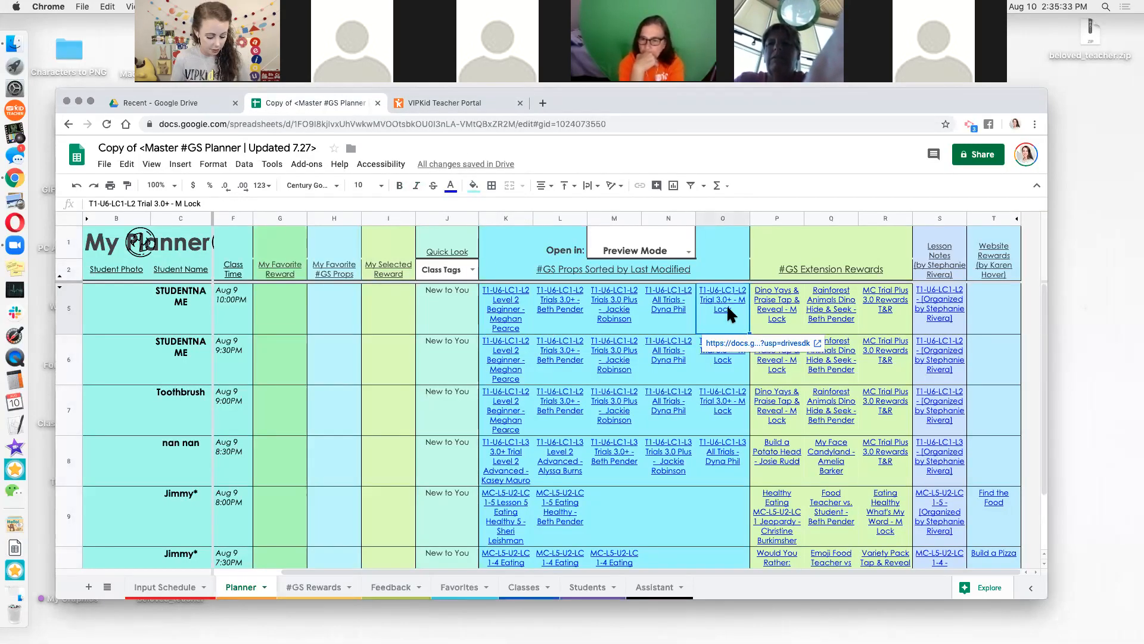
{"action": "left_click", "coordinate": [752, 343]}
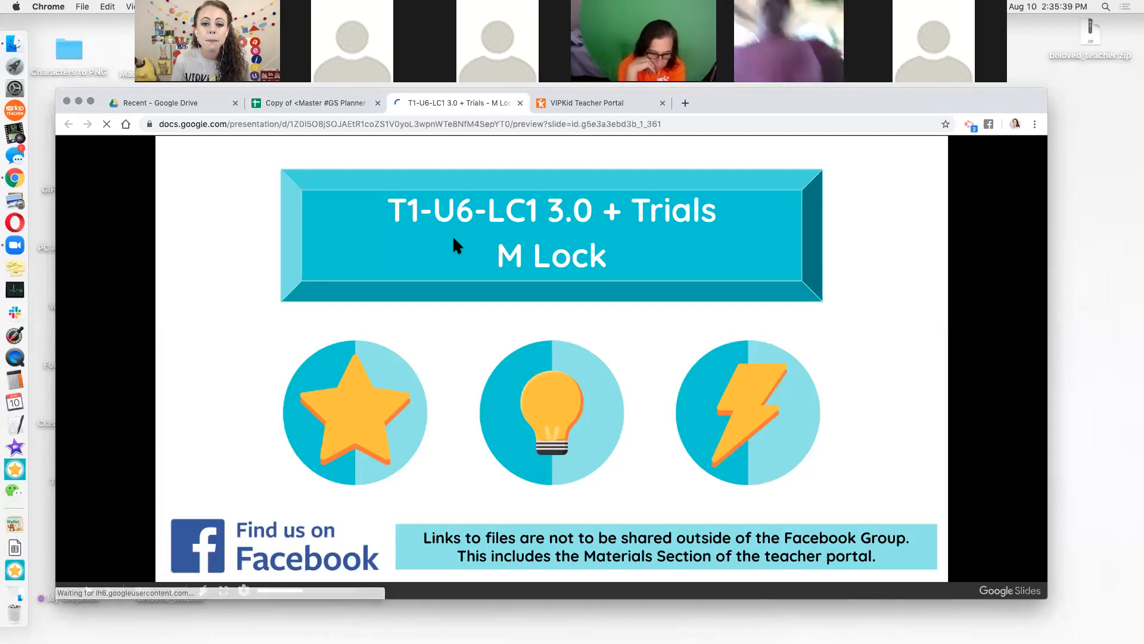
{"action": "left_click", "coordinate": [520, 102]}
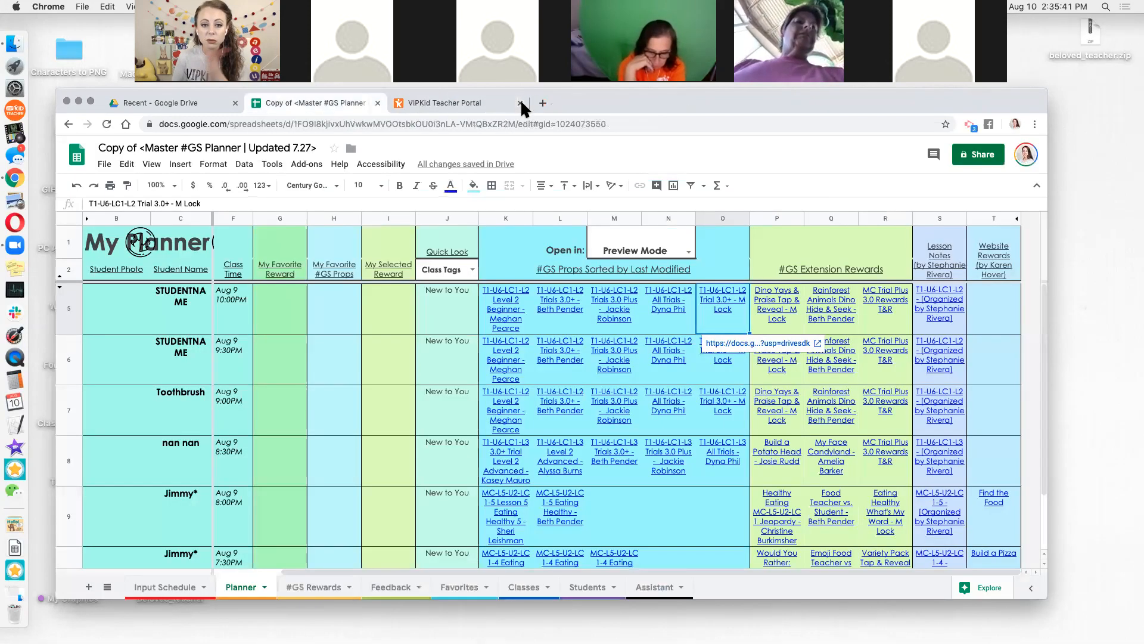
{"action": "left_click", "coordinate": [672, 307]}
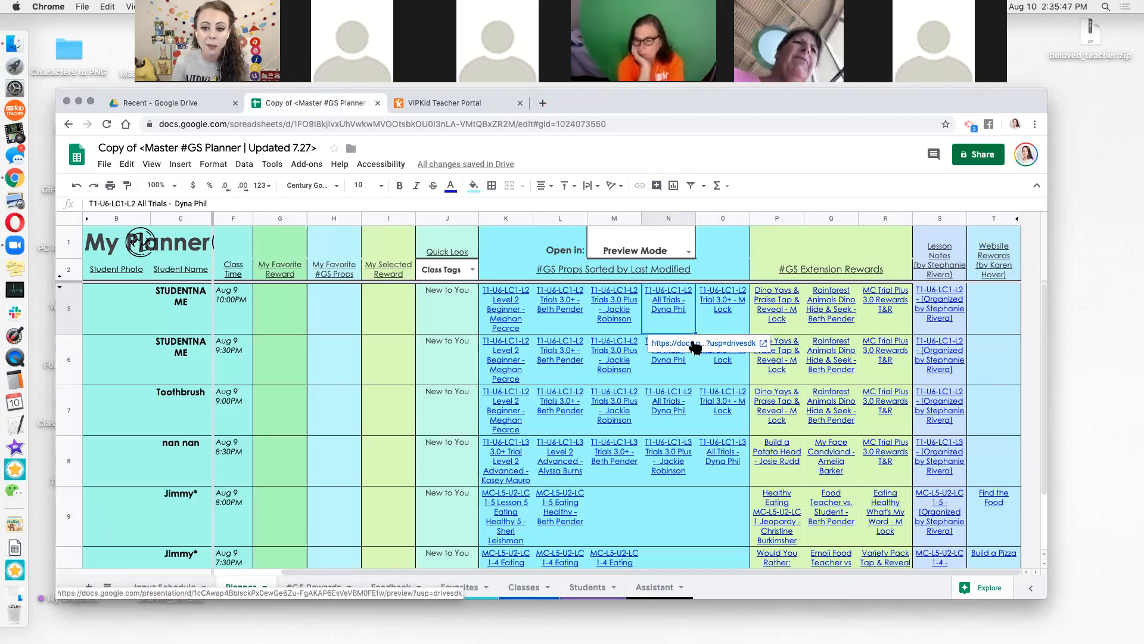
{"action": "left_click", "coordinate": [450, 314]}
In the #GS Rewards sheet, check the Paste Reward Below column and the types and links of the first All #GS Rewards entries.
{"action": "left_click", "coordinate": [310, 587]}
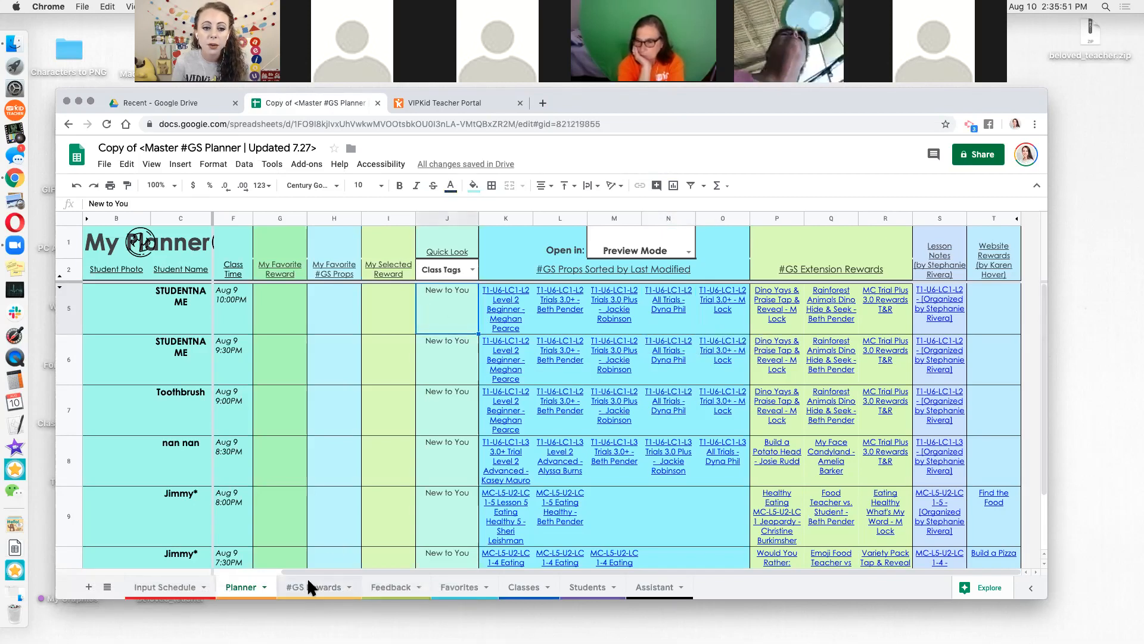
{"action": "left_click", "coordinate": [232, 340]}
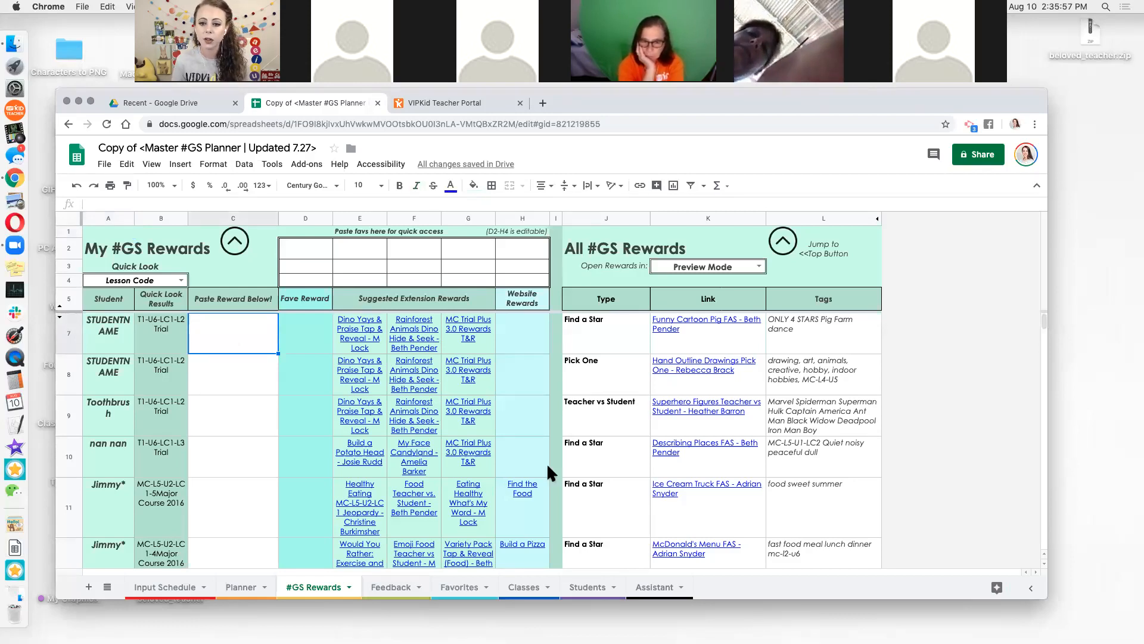
{"action": "left_click", "coordinate": [692, 335]}
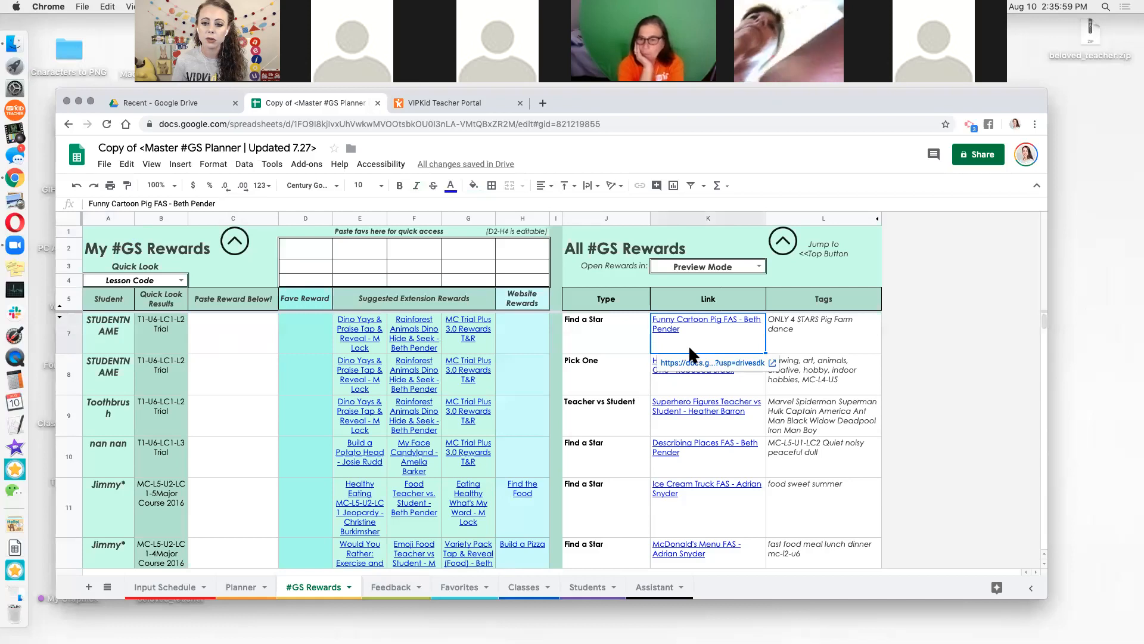
{"action": "left_click", "coordinate": [622, 331]}
{"action": "left_click", "coordinate": [720, 322]}
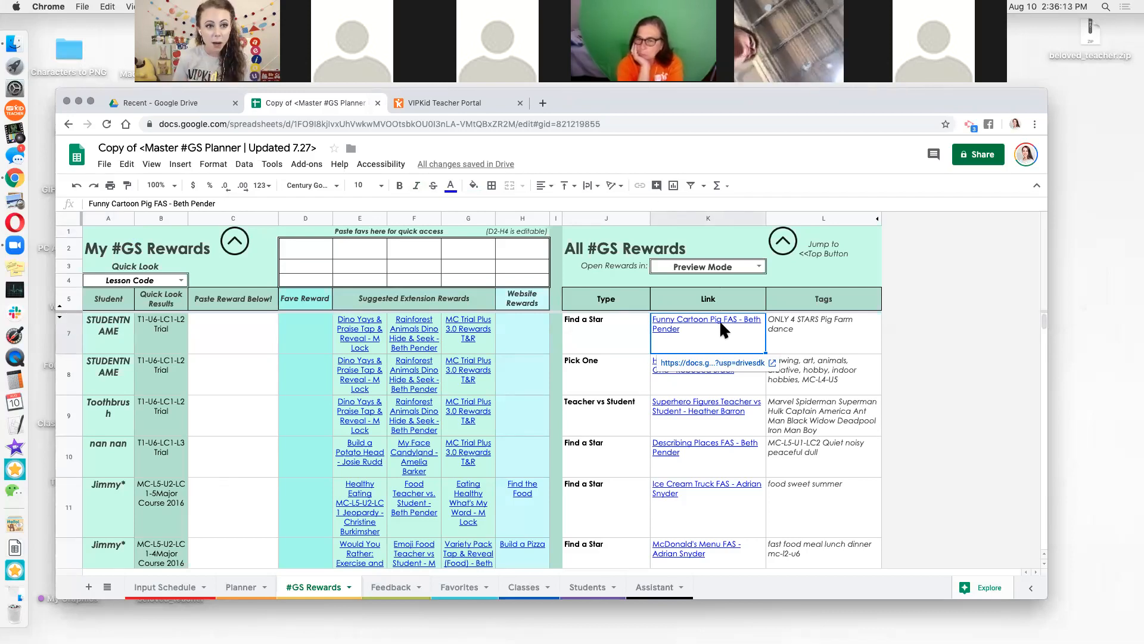
{"action": "left_click", "coordinate": [588, 330]}
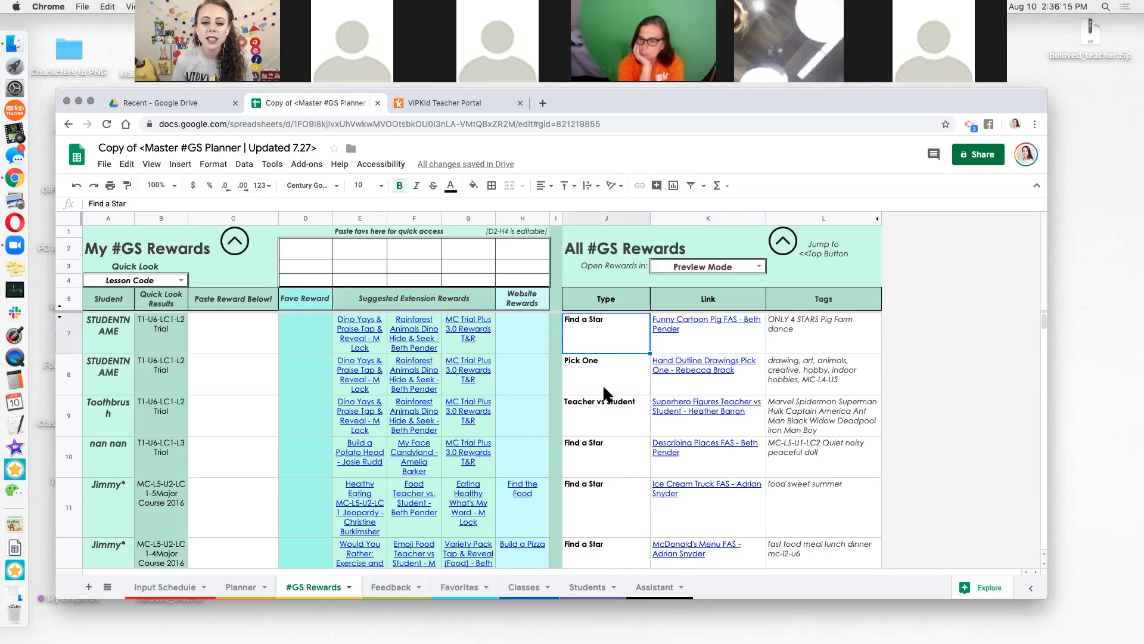
{"action": "left_click", "coordinate": [599, 378]}
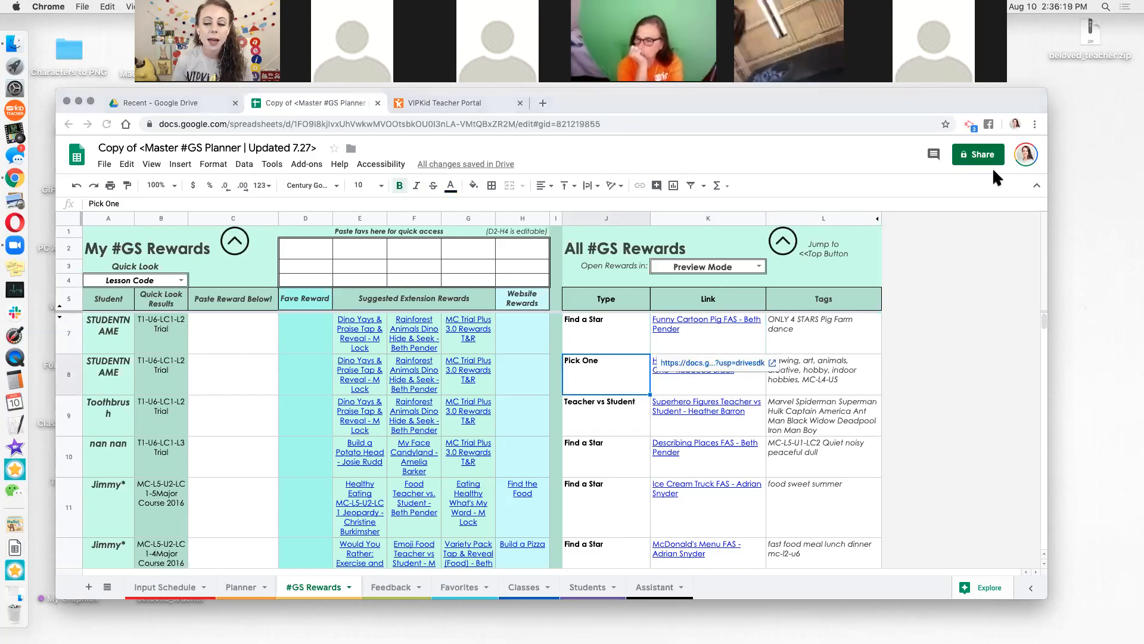
{"action": "left_click", "coordinate": [711, 337]}
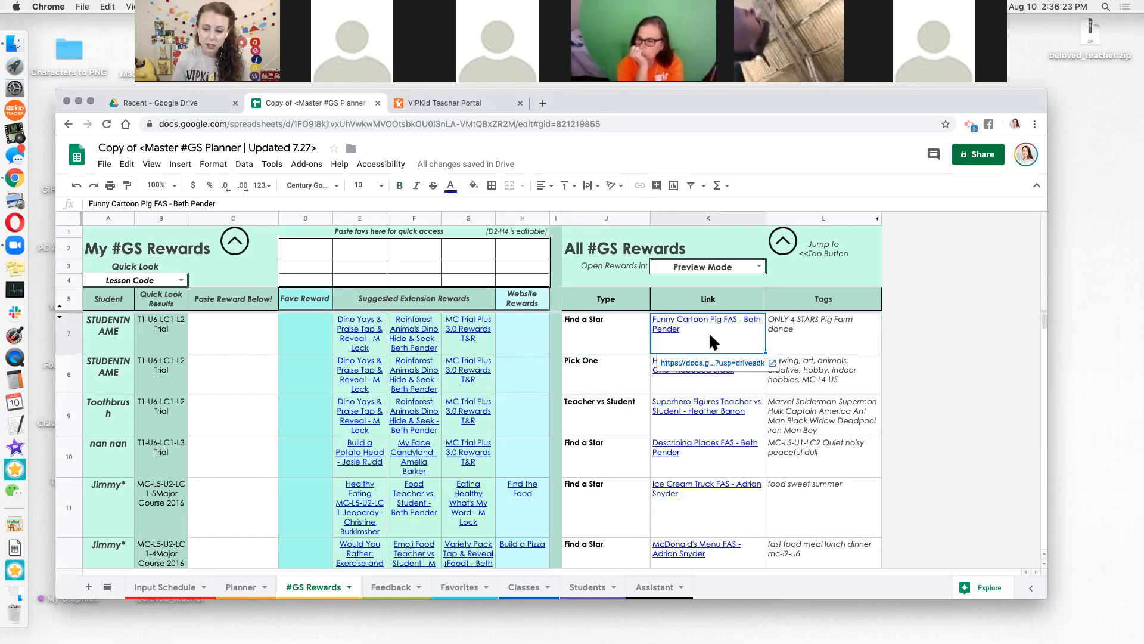
Browse the All #GS Rewards links down to the Draw a City entry, and return to the first reward's tags.
{"action": "key", "text": "Down"}
{"action": "key", "text": "Down"}
{"action": "key", "text": "Down"}
{"action": "key", "text": "Down"}
{"action": "key", "text": "Down"}
{"action": "key", "text": "Down"}
{"action": "key", "text": "Down"}
{"action": "key", "text": "Down"}
{"action": "key", "text": "Down"}
{"action": "key", "text": "Down"}
{"action": "key", "text": "Down"}
{"action": "key", "text": "Down"}
{"action": "key", "text": "Down"}
{"action": "key", "text": "Down"}
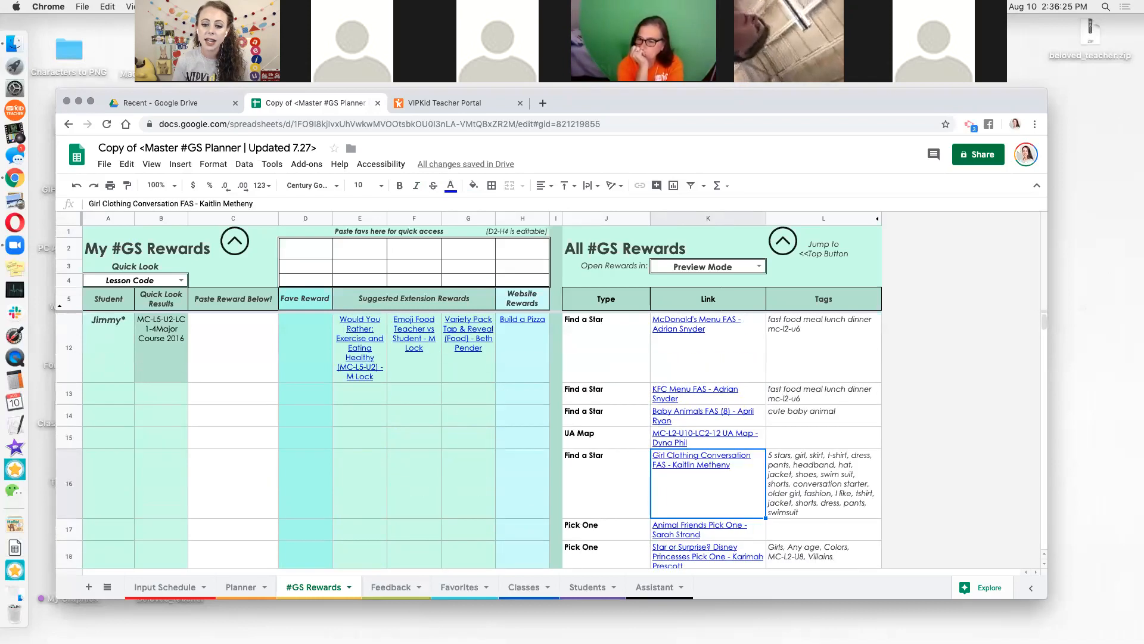
{"action": "key", "text": "Down"}
{"action": "key", "text": "Down"}
{"action": "key", "text": "Down"}
{"action": "key", "text": "Down"}
{"action": "key", "text": "Down"}
{"action": "key", "text": "Down"}
{"action": "key", "text": "Down"}
{"action": "key", "text": "Down"}
{"action": "key", "text": "Down"}
{"action": "key", "text": "Down"}
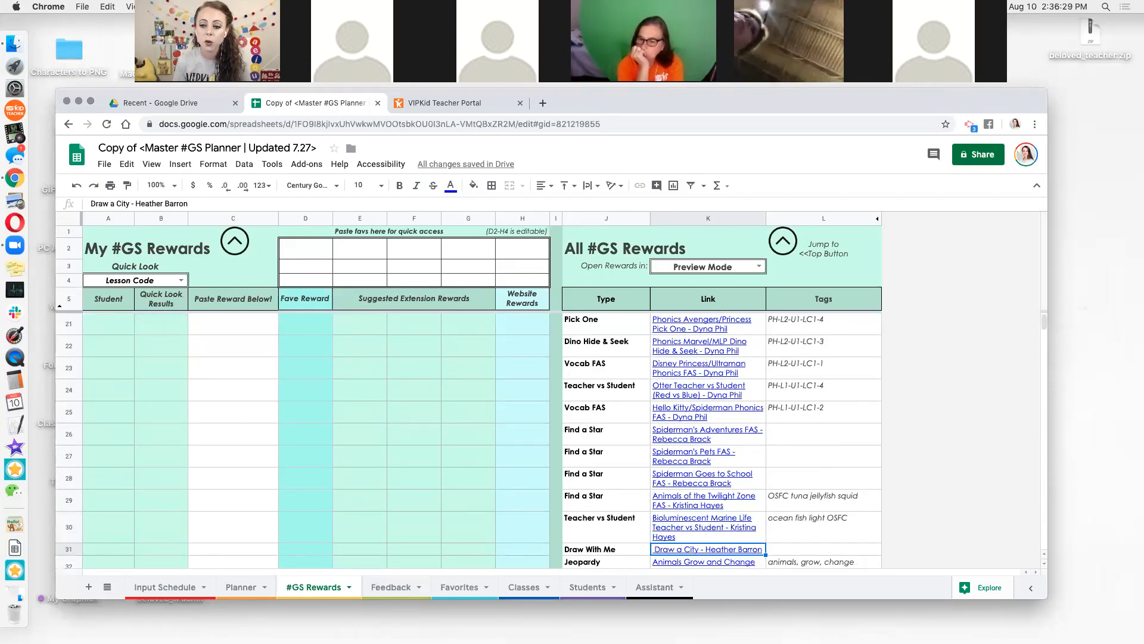
{"action": "scroll", "coordinate": [721, 428], "scroll_direction": "up", "scroll_amount": 10}
{"action": "left_click", "coordinate": [810, 319]}
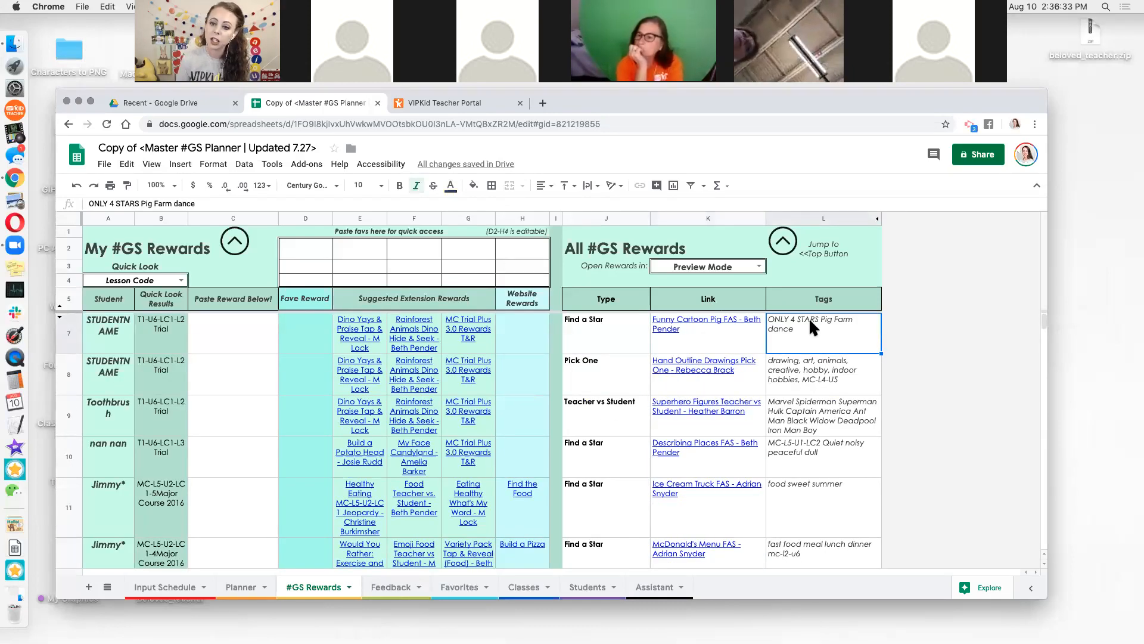
Search the #GS Rewards sheet for "yays & dino".
{"action": "key", "text": "super+f"}
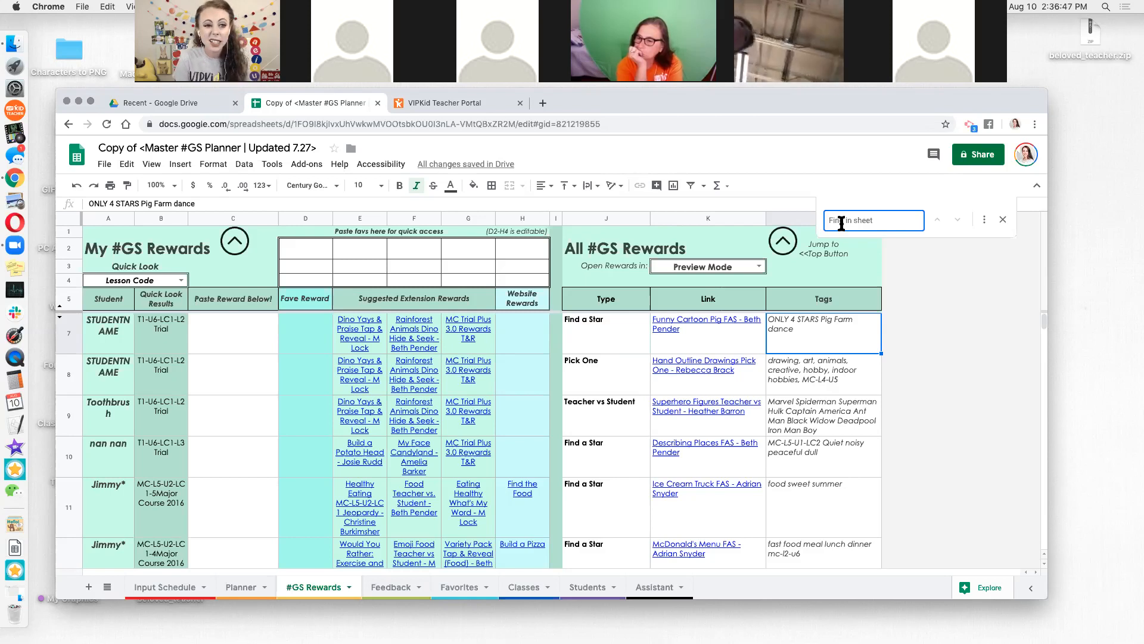
{"action": "type", "text": "y"}
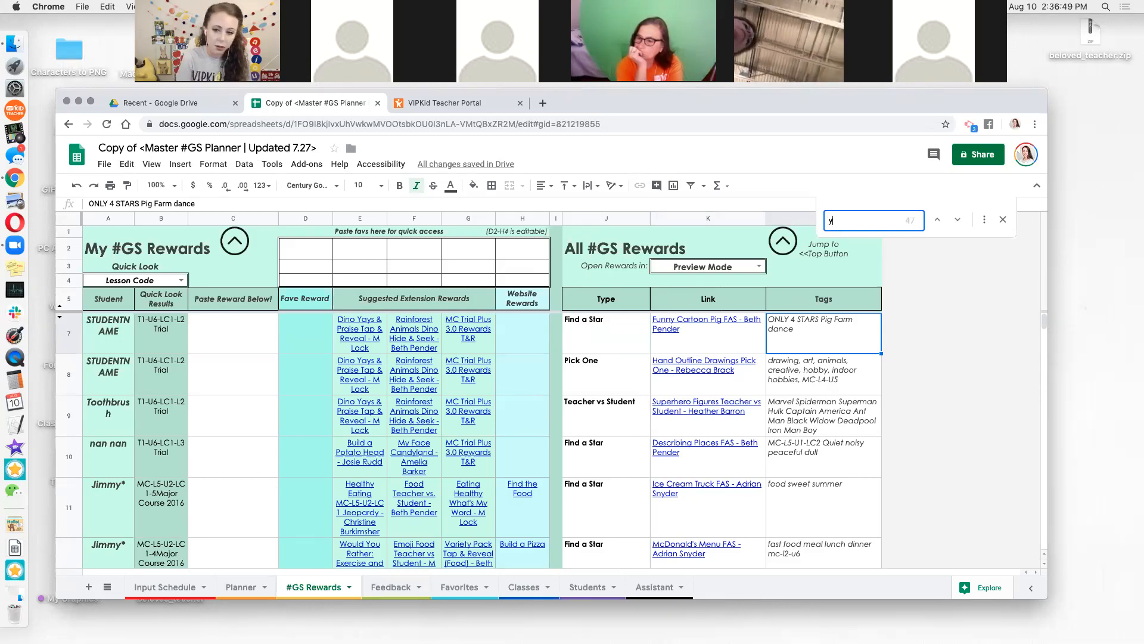
{"action": "type", "text": "ays & dino"}
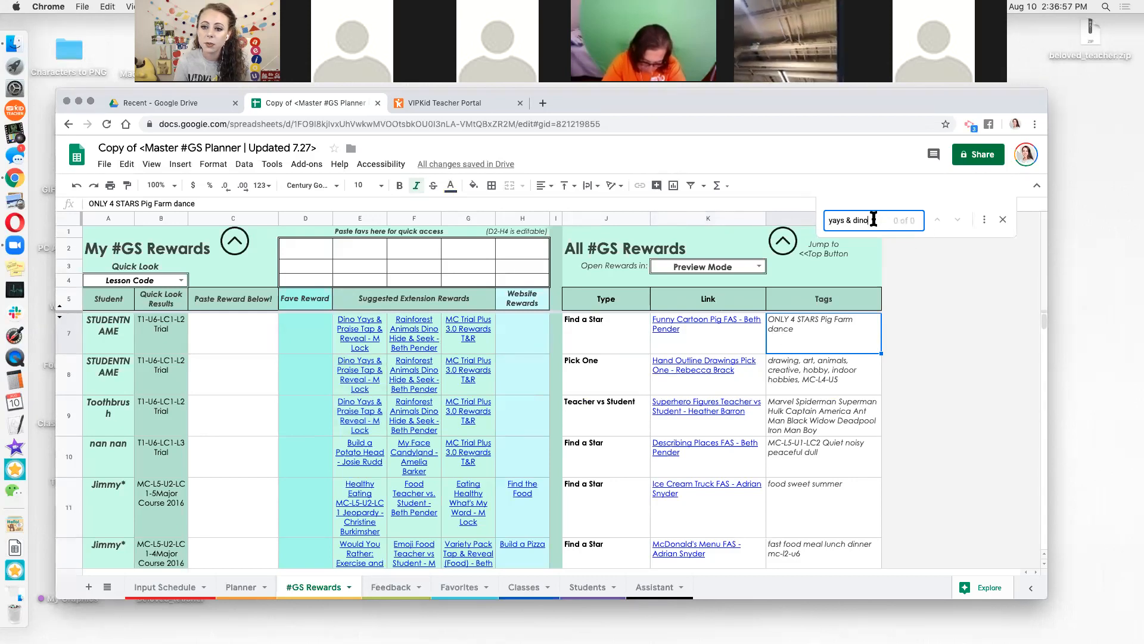
Shorten the search to "yays" and step through its matches into the Tap & Reveal entries of All #GS Rewards.
{"action": "key", "text": "BackSpace"}
{"action": "key", "text": "BackSpace"}
{"action": "key", "text": "BackSpace"}
{"action": "key", "text": "BackSpace"}
{"action": "key", "text": "BackSpace"}
{"action": "key", "text": "BackSpace"}
{"action": "key", "text": "BackSpace"}
{"action": "key", "text": "BackSpace"}
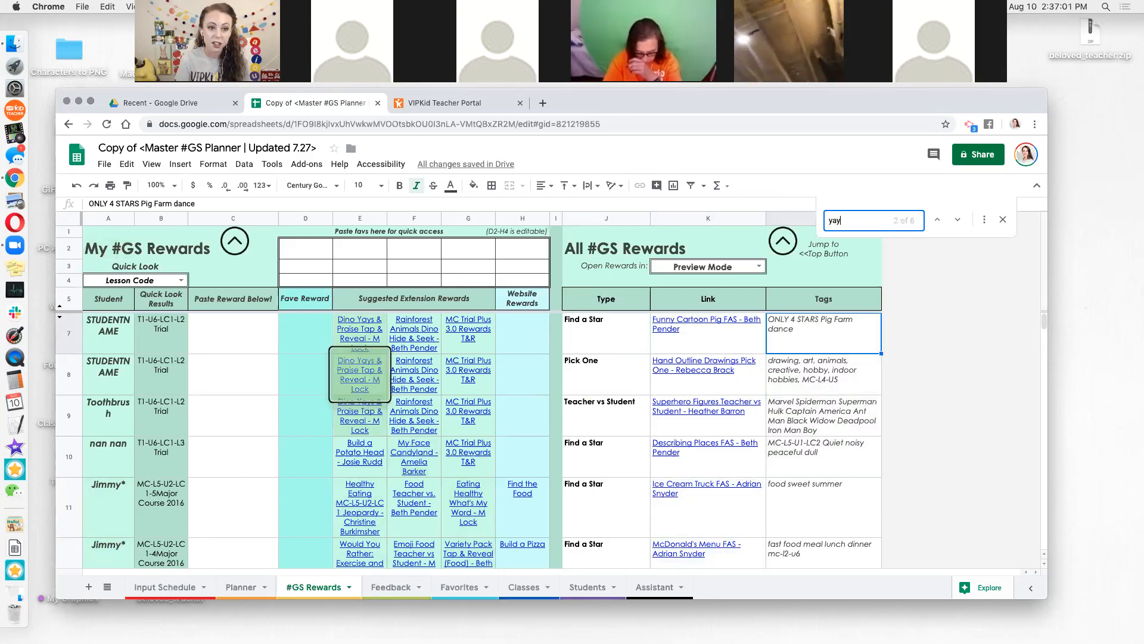
{"action": "type", "text": "s"}
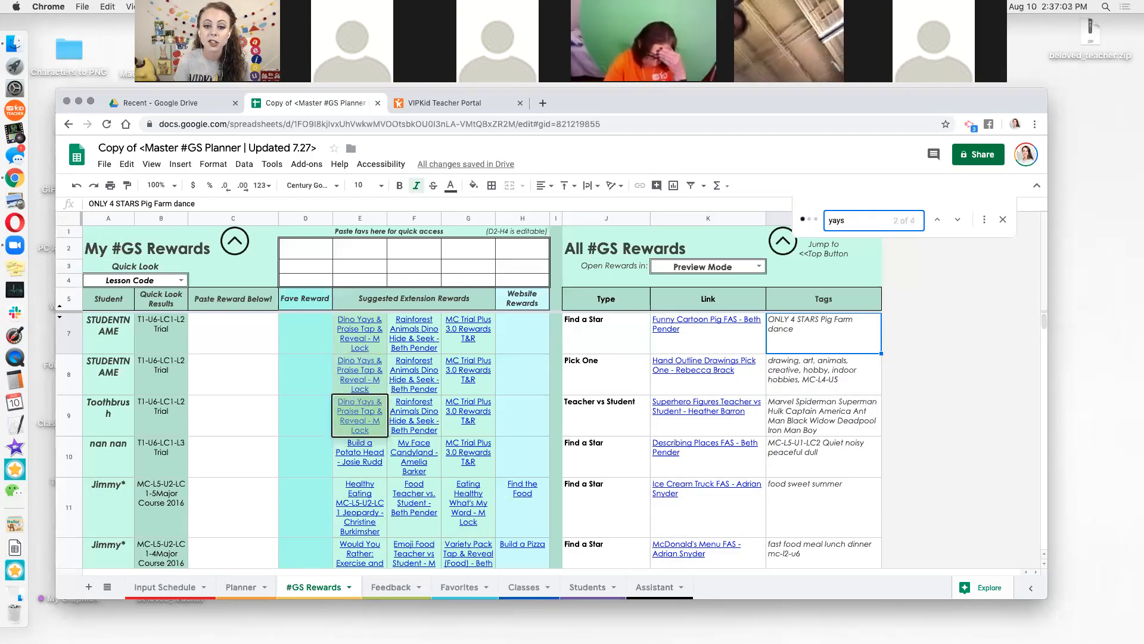
{"action": "key", "text": "Return"}
{"action": "key", "text": "Return"}
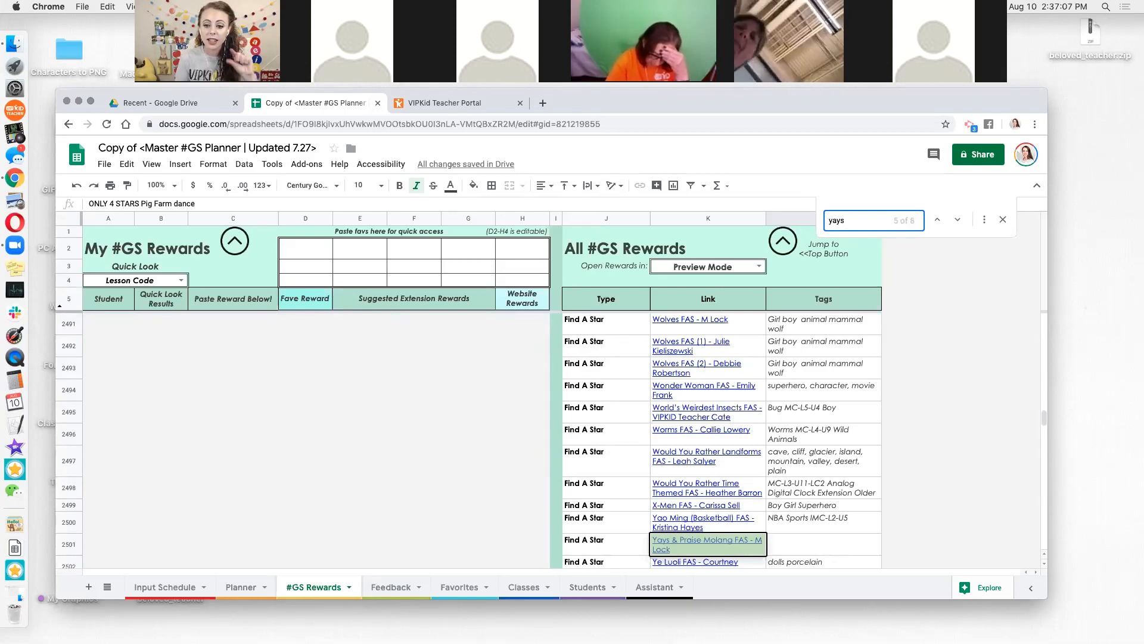
{"action": "key", "text": "Return"}
{"action": "key", "text": "Return"}
{"action": "key", "text": "Return"}
{"action": "key", "text": "Return"}
{"action": "key", "text": "Return"}
{"action": "key", "text": "Return"}
{"action": "key", "text": "Return"}
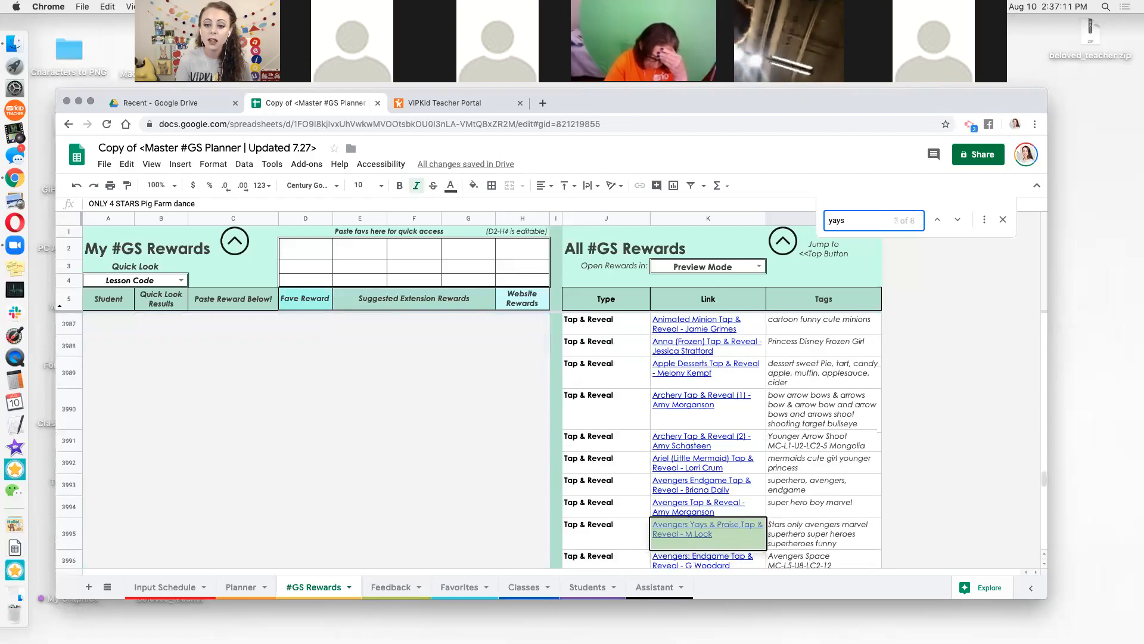
Copy the Avengers Yays & Praise Tap & Reveal link from All #GS Rewards into the first student's Paste Reward Below cell.
{"action": "left_click", "coordinate": [742, 543]}
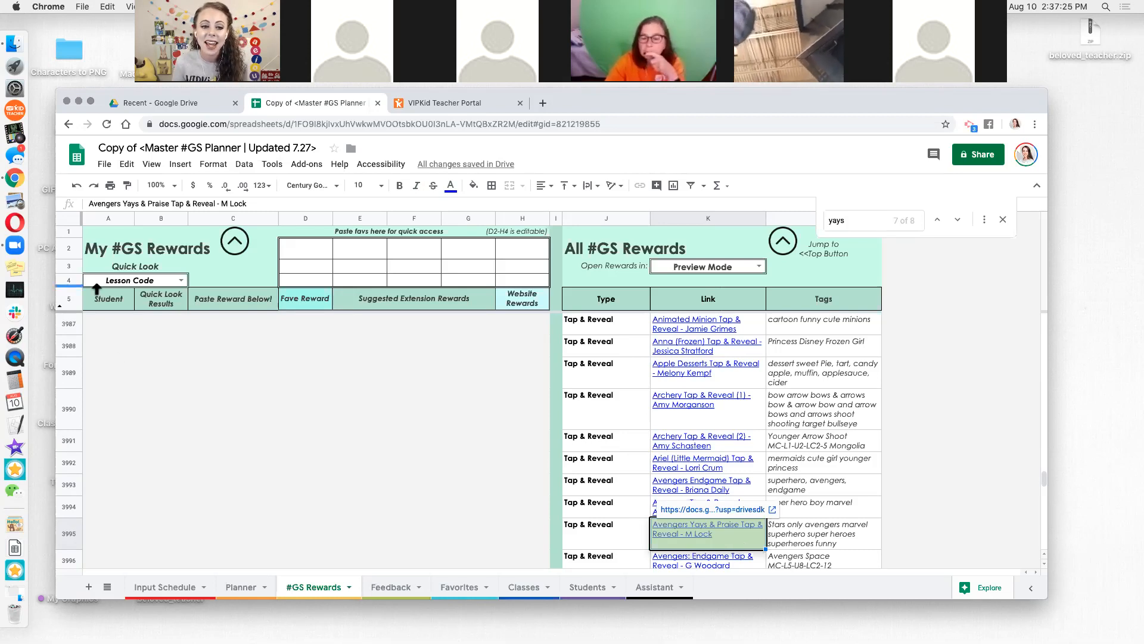
{"action": "left_click", "coordinate": [234, 245]}
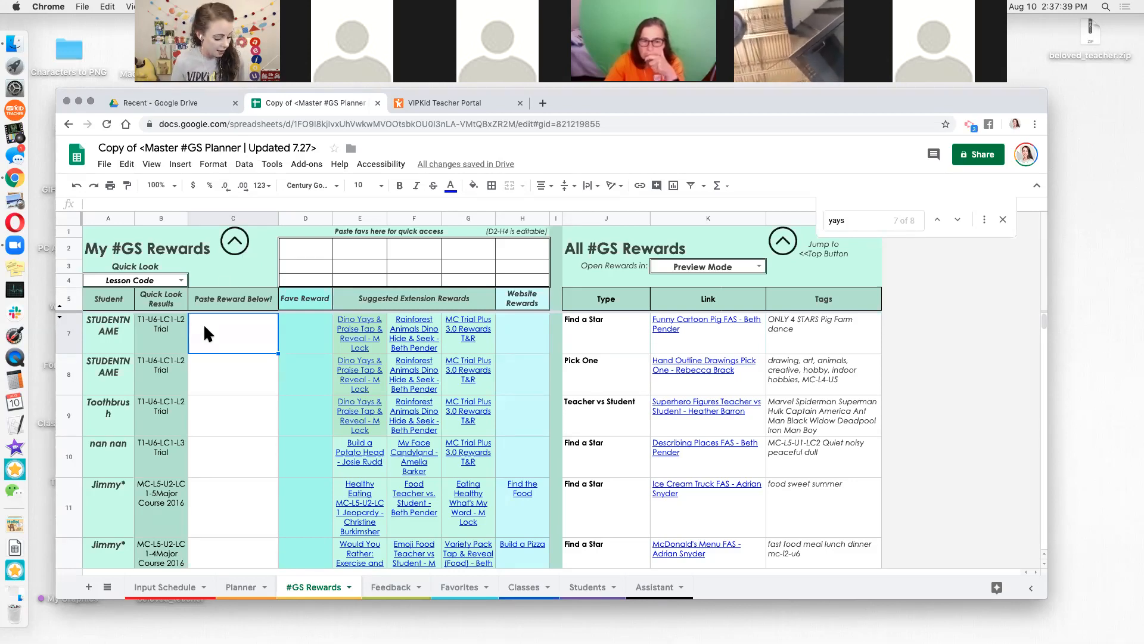
{"action": "type", "text": "Avengers Yays & Praise Tap & Reveal - M Lock"}
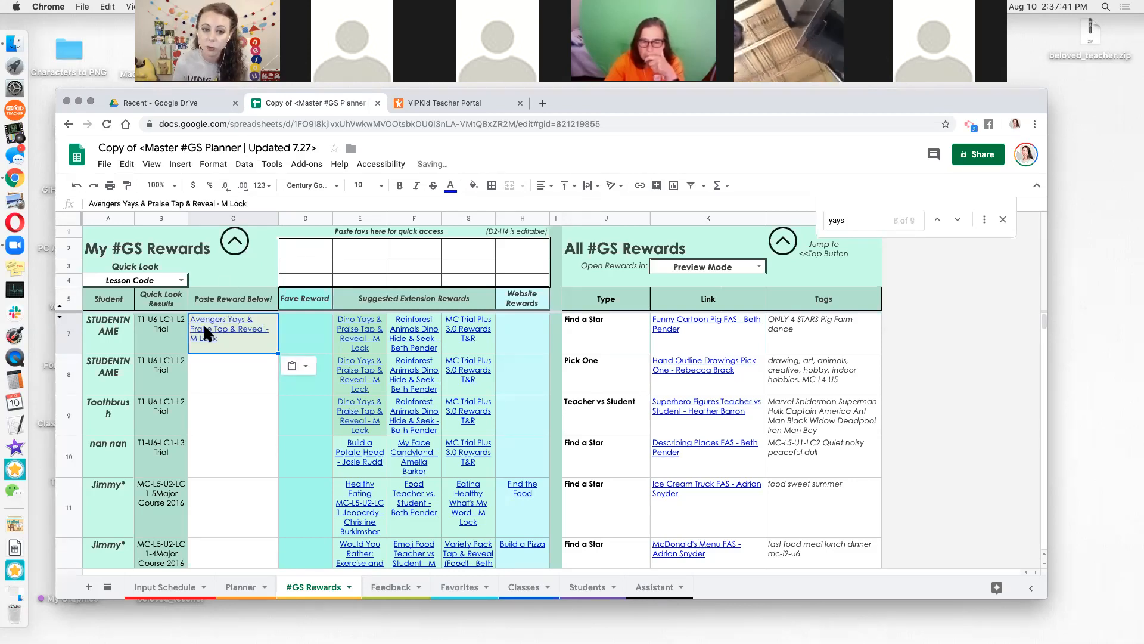
Copy the suggested Dino Yays & Praise Tap & Reveal link into the Paste Reward Below cells of the next five classes.
{"action": "left_click", "coordinate": [234, 379]}
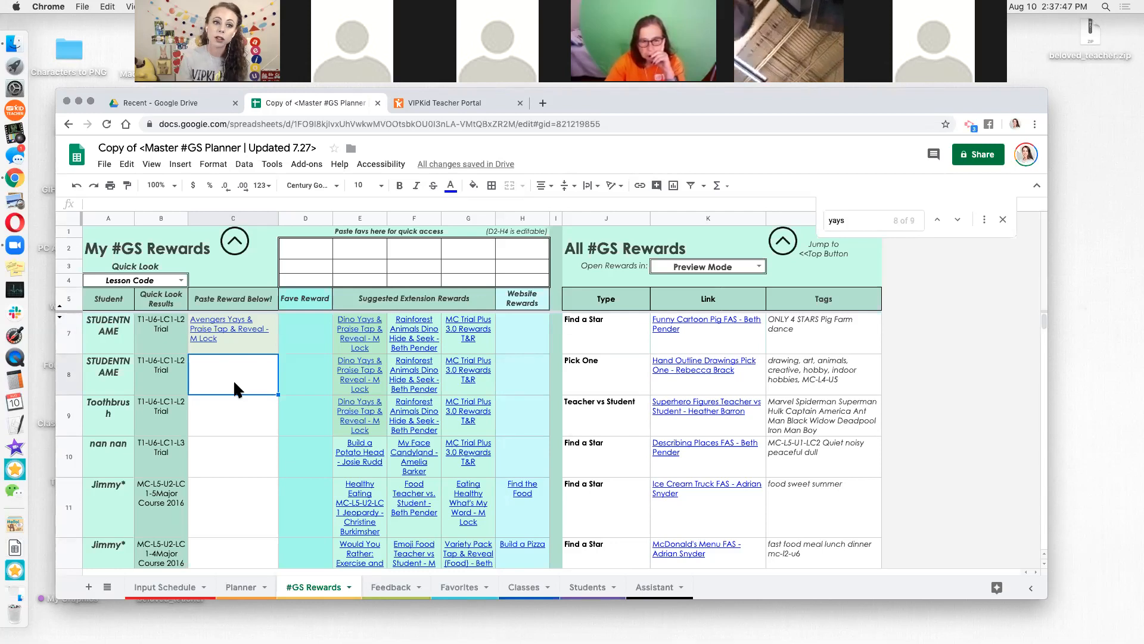
{"action": "left_click", "coordinate": [370, 418]}
{"action": "left_click", "coordinate": [213, 354]}
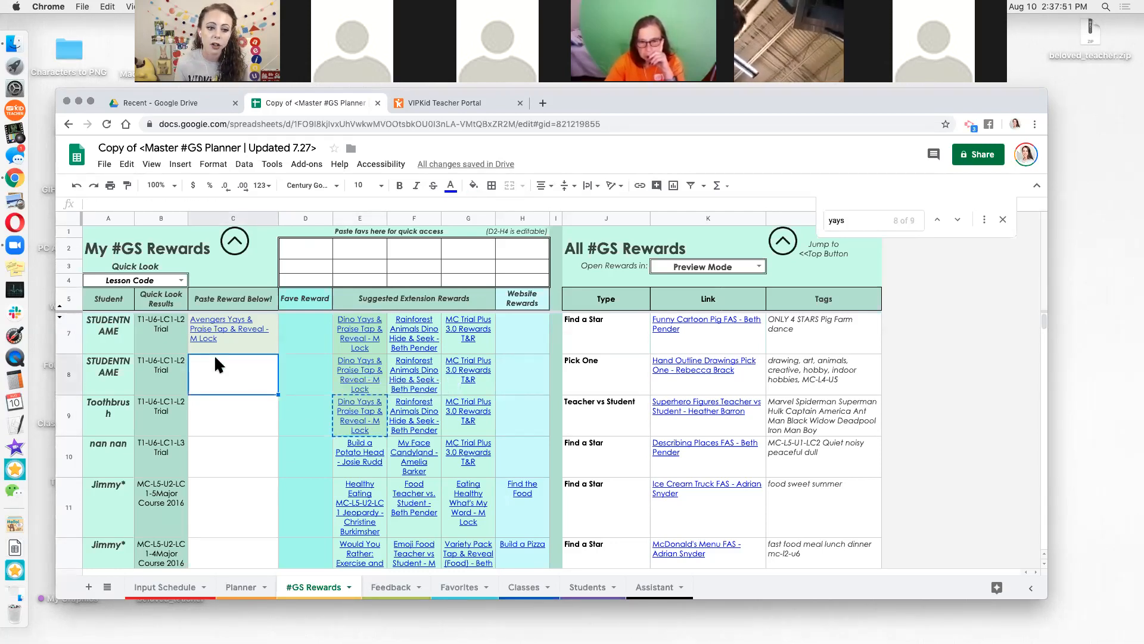
{"action": "type", "text": "Dino Yays & Praise Tap & Reveal - M Lock"}
{"action": "left_click", "coordinate": [234, 415]}
{"action": "type", "text": "Dino Yays & Praise Tap & Reveal - M Lock"}
{"action": "left_click", "coordinate": [234, 452]}
{"action": "type", "text": "Dino Yays & Praise Tap & Reveal - M Lock"}
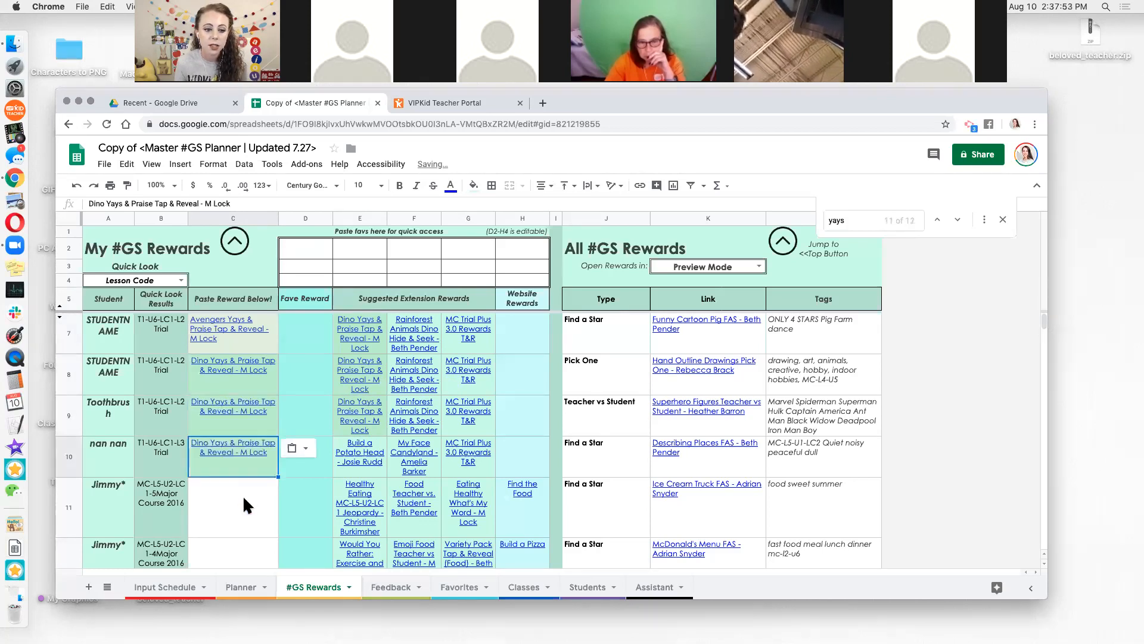
{"action": "left_click", "coordinate": [242, 495]}
{"action": "type", "text": "Dino Yays & Praise Tap & Reveal - M Lock"}
{"action": "left_click", "coordinate": [246, 546]}
{"action": "type", "text": "Dino Yays & Praise Tap & Reveal - M Lock"}
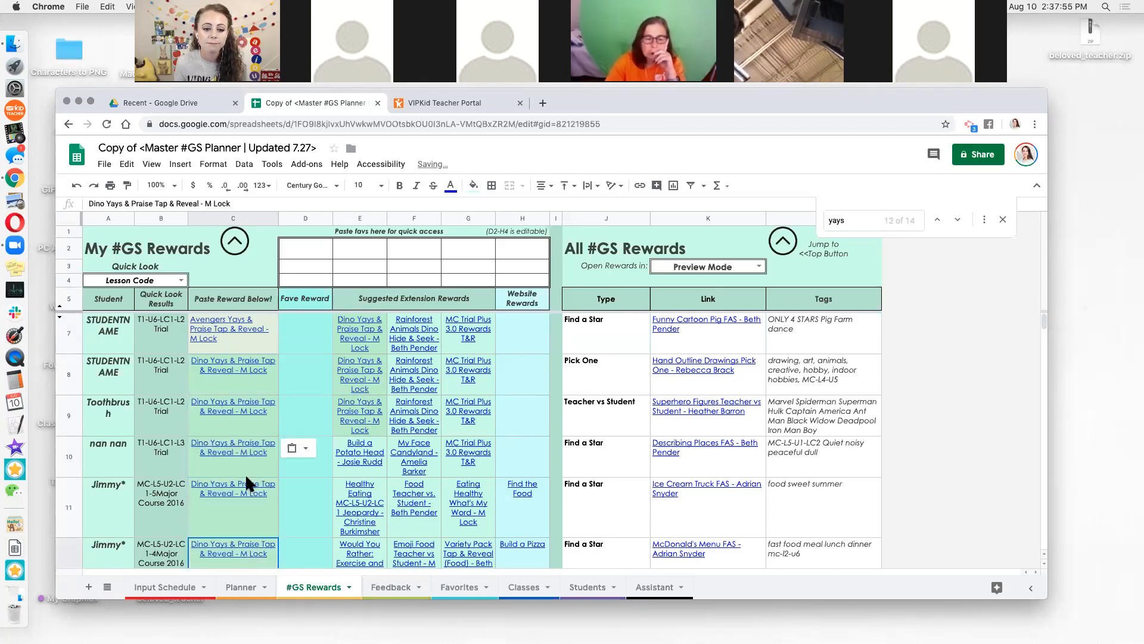
Copy the first student's suggested Dino Yays & Praise Tap & Reveal link and select the adjacent Fave Reward cell.
{"action": "mouse_move", "coordinate": [262, 321]}
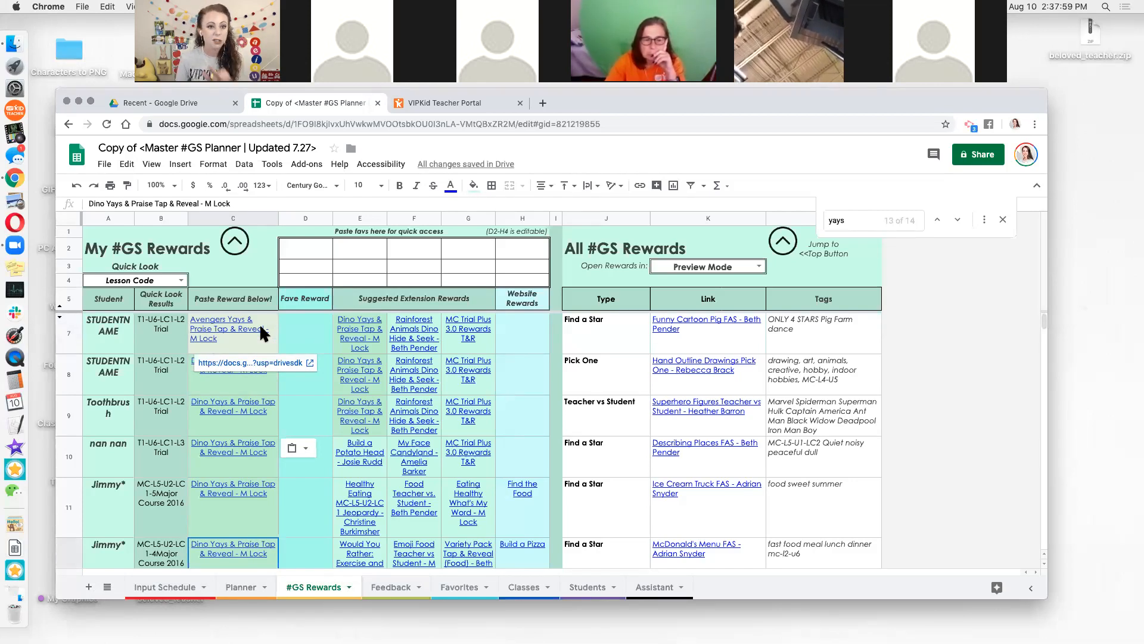
{"action": "left_click", "coordinate": [380, 334]}
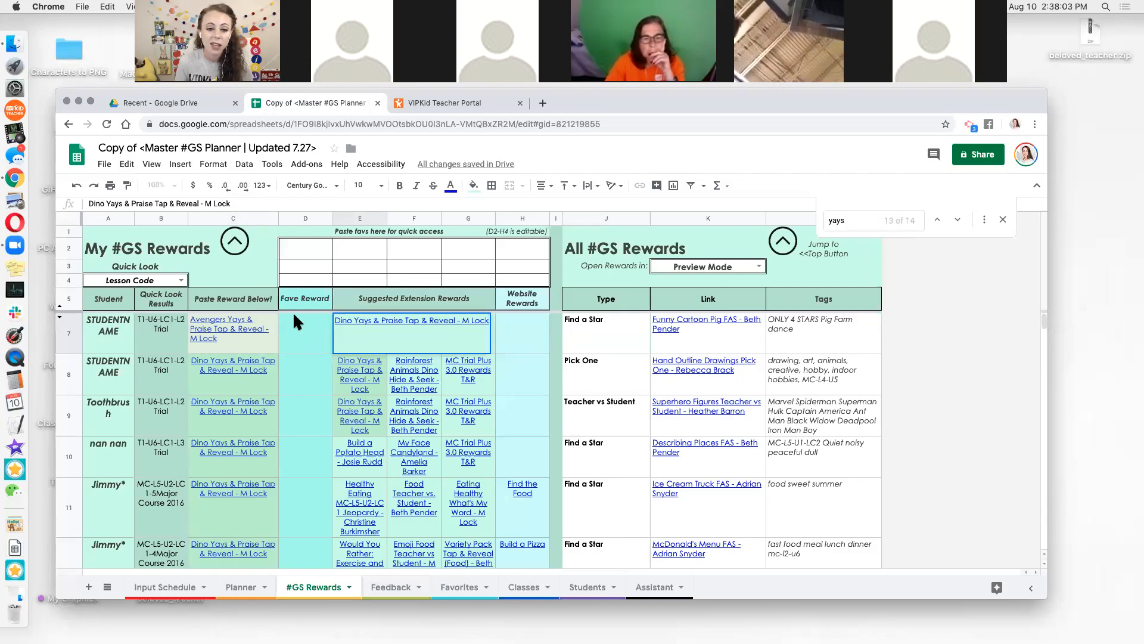
{"action": "key", "text": "Escape"}
{"action": "right_click", "coordinate": [351, 338]}
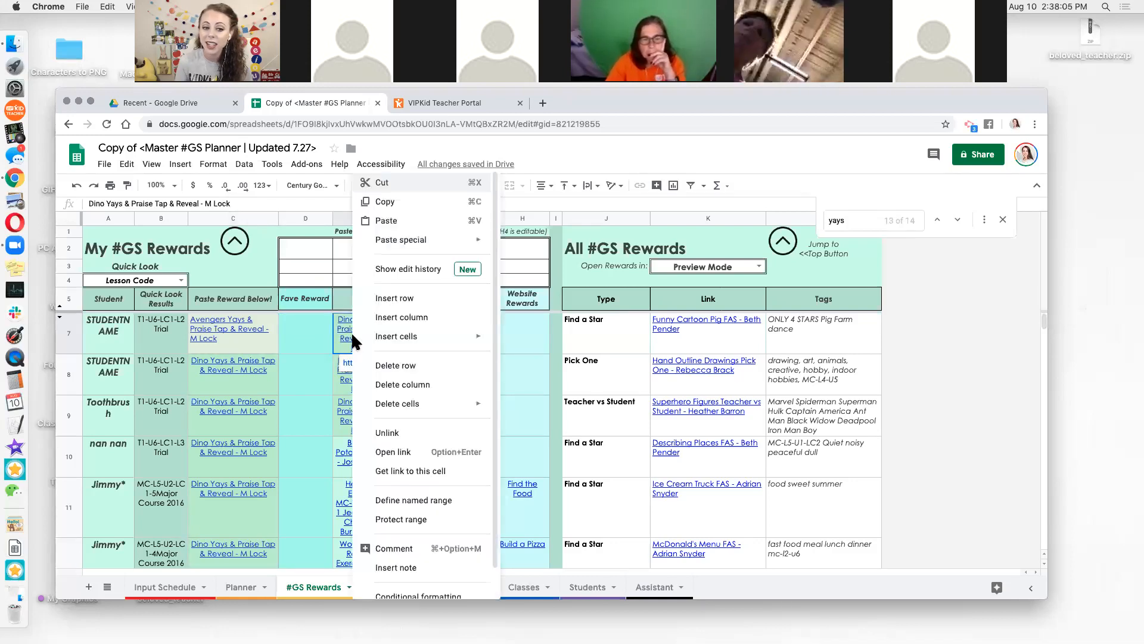
{"action": "key", "text": "Escape"}
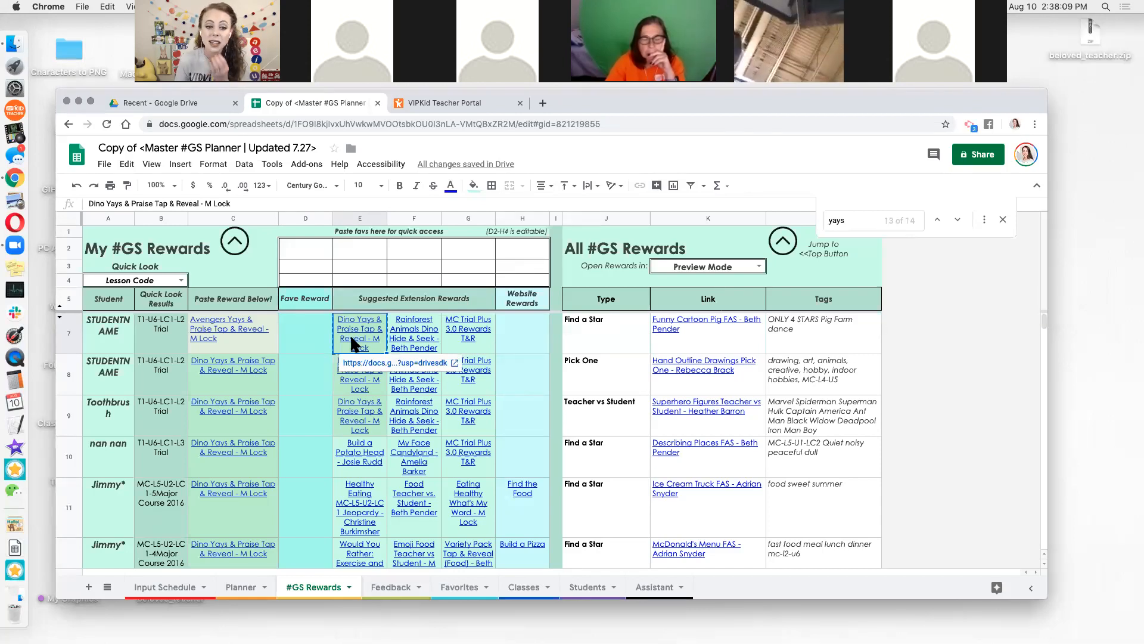
{"action": "key", "text": "super+c"}
{"action": "left_click", "coordinate": [309, 329]}
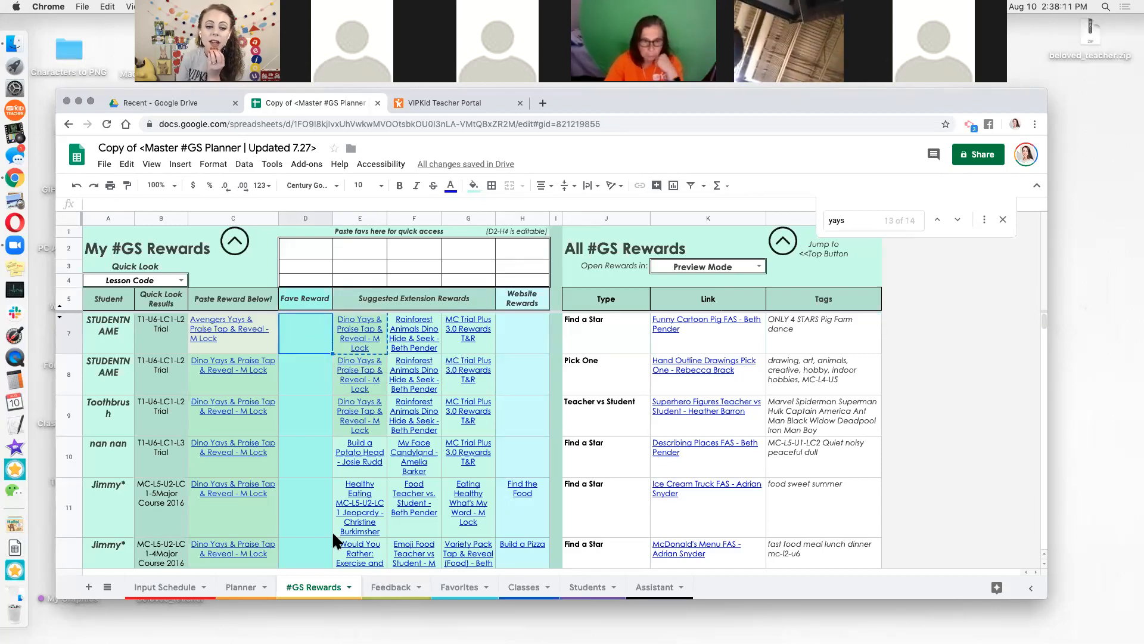
Check the pasted rewards in the My Selected Reward column of the Planner sheet.
{"action": "left_click", "coordinate": [240, 587]}
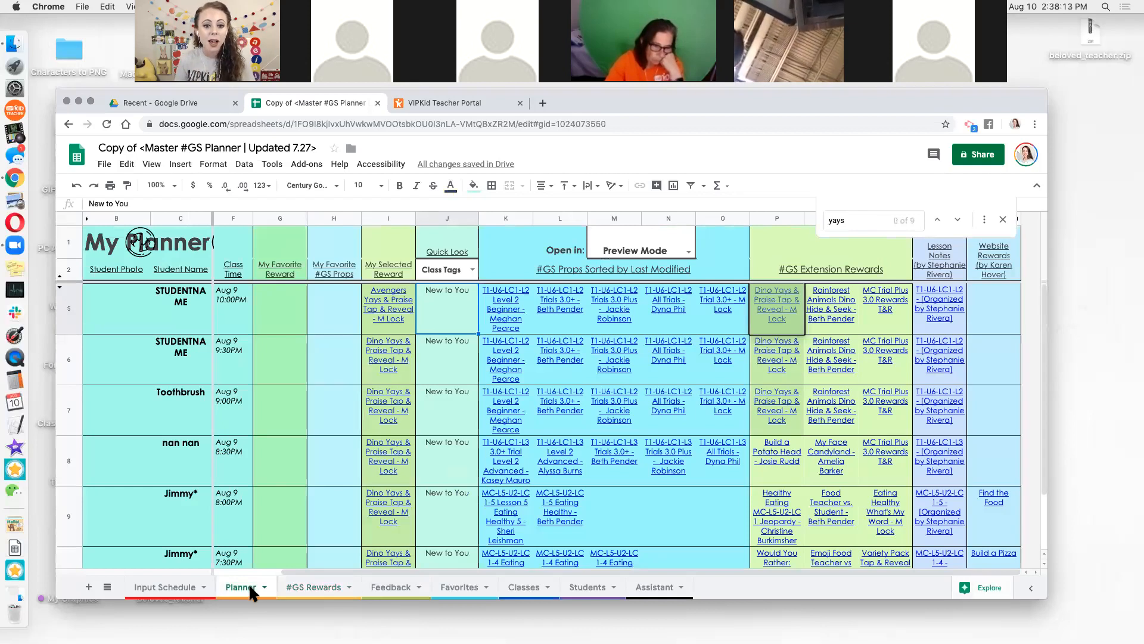
{"action": "left_click", "coordinate": [388, 216]}
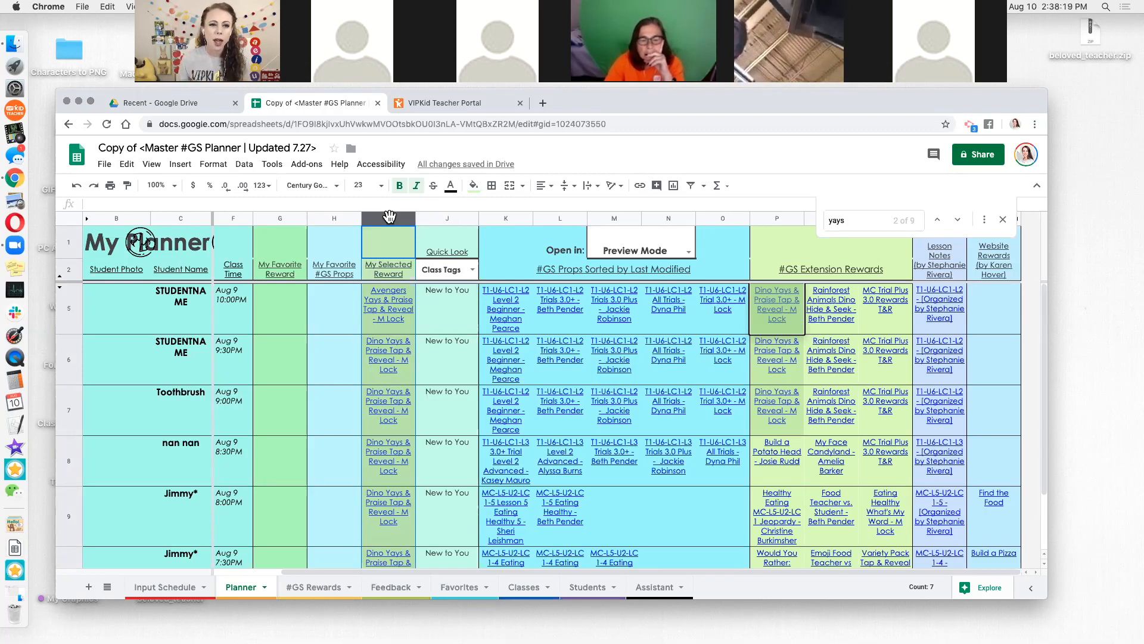
{"action": "mouse_move", "coordinate": [365, 287]}
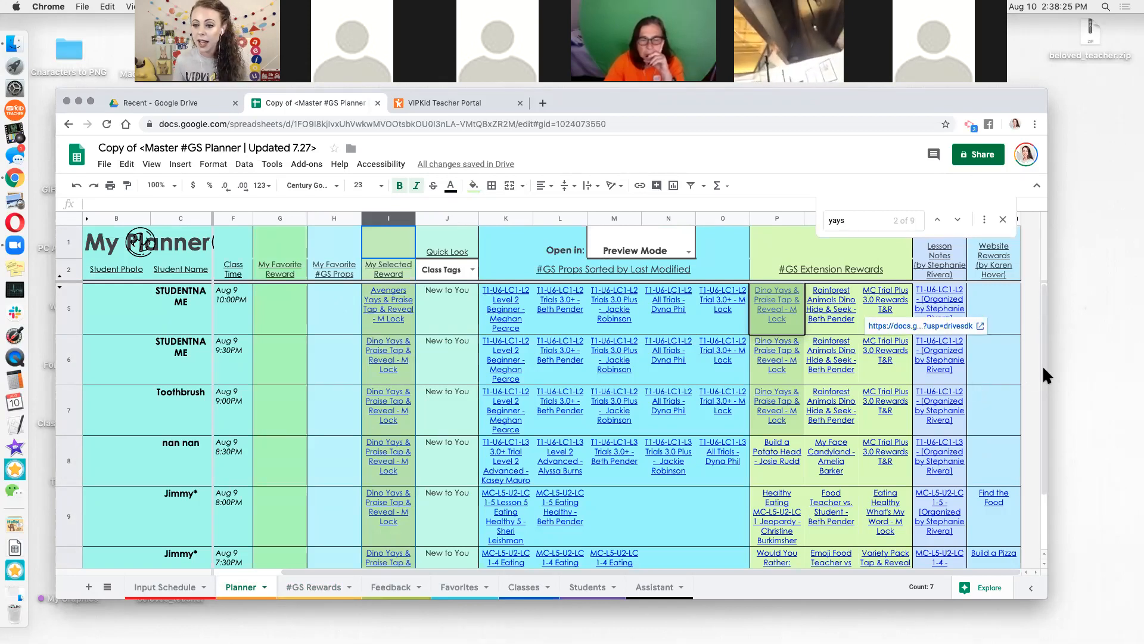
{"action": "left_click", "coordinate": [319, 315]}
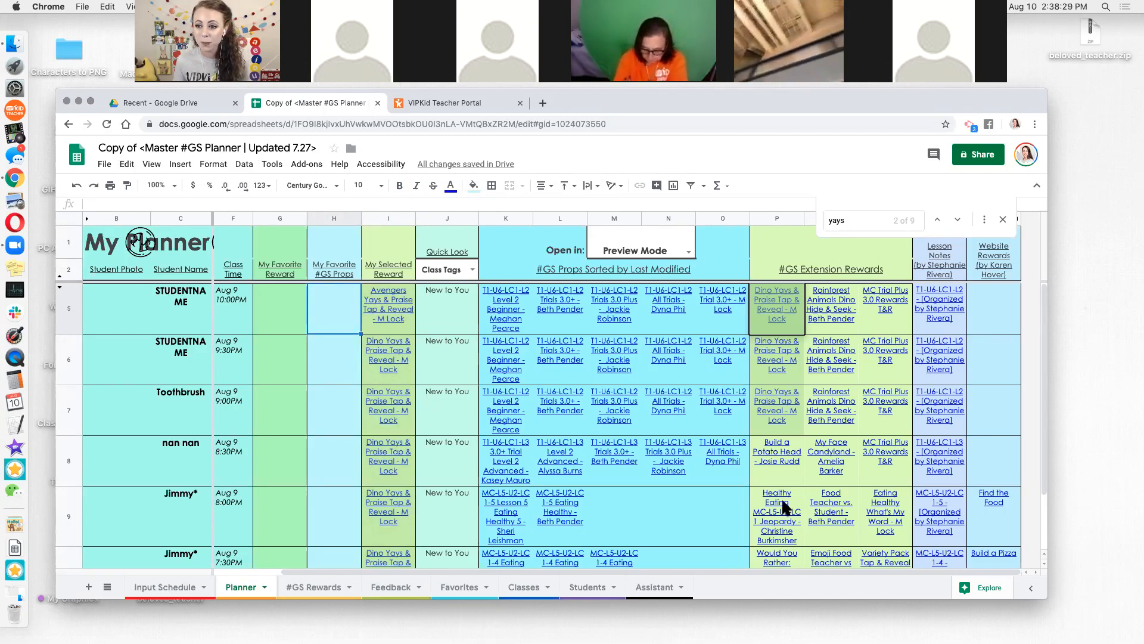
Bring the Planner sheet's lesson columns into view and select the header cell containing the email icon.
{"action": "left_click", "coordinate": [1125, 364]}
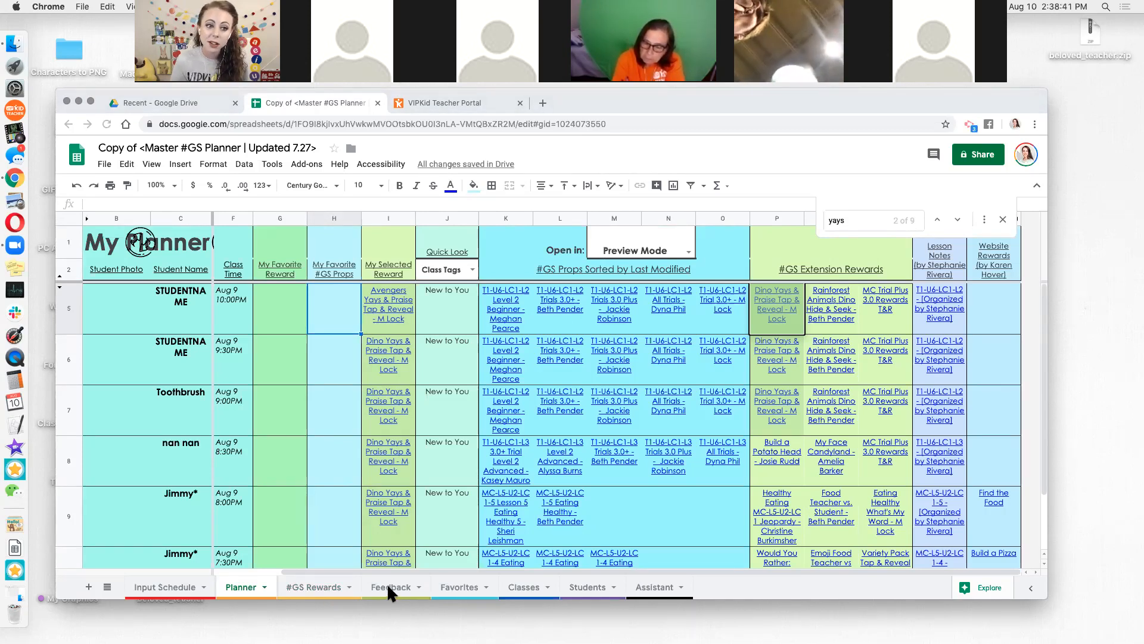
{"action": "left_click_drag", "start_coordinate": [399, 568], "coordinate": [241, 405]}
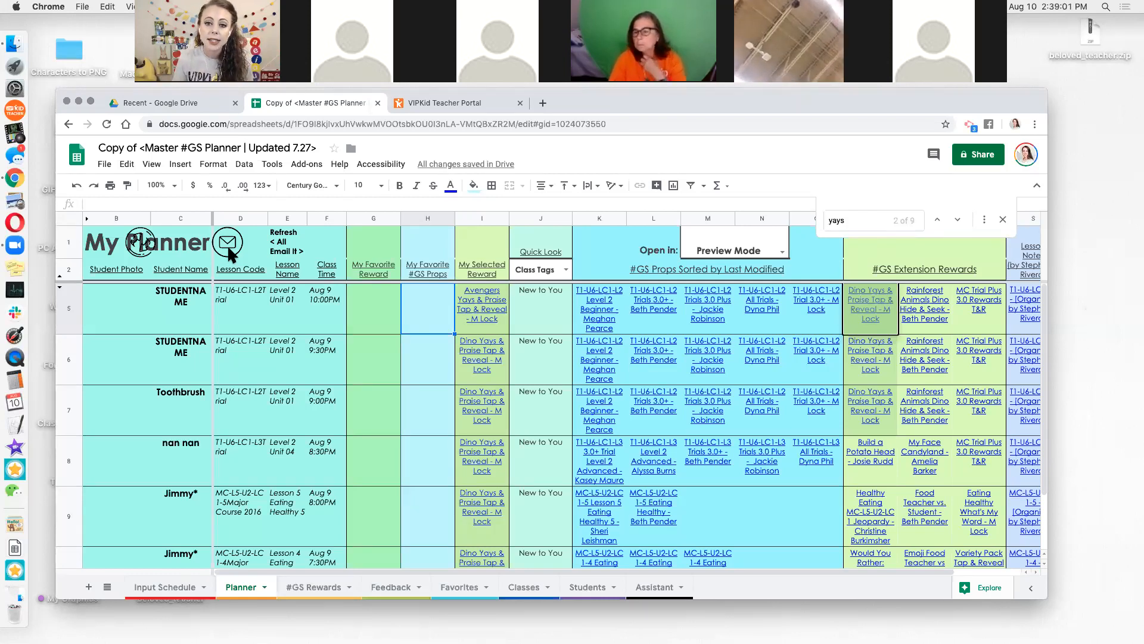
{"action": "left_click", "coordinate": [259, 232]}
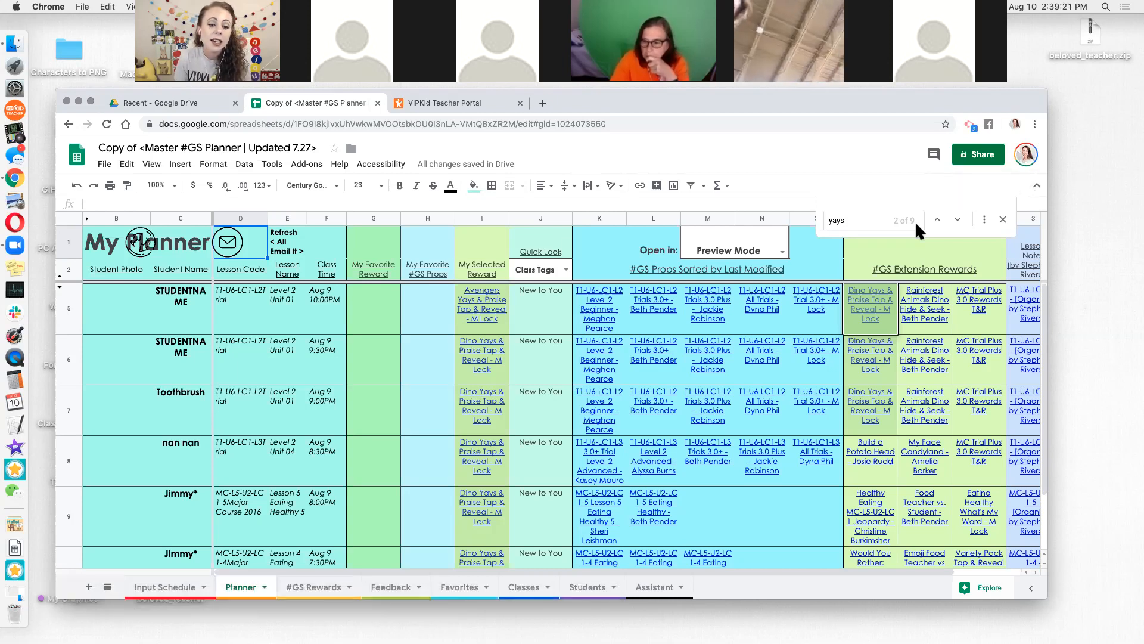
In the Feedback sheet, review the first student's feedback columns from My Favorite Girl Feedback across to Alternate Girl.
{"action": "left_click", "coordinate": [401, 588]}
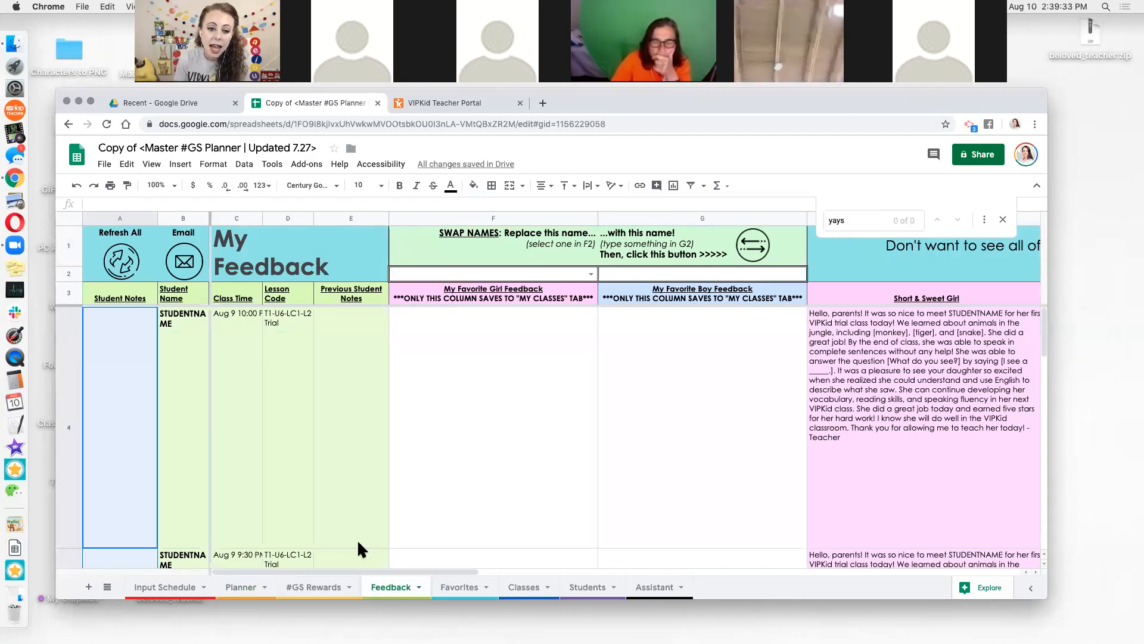
{"action": "left_click", "coordinate": [325, 457]}
{"action": "left_click", "coordinate": [453, 477]}
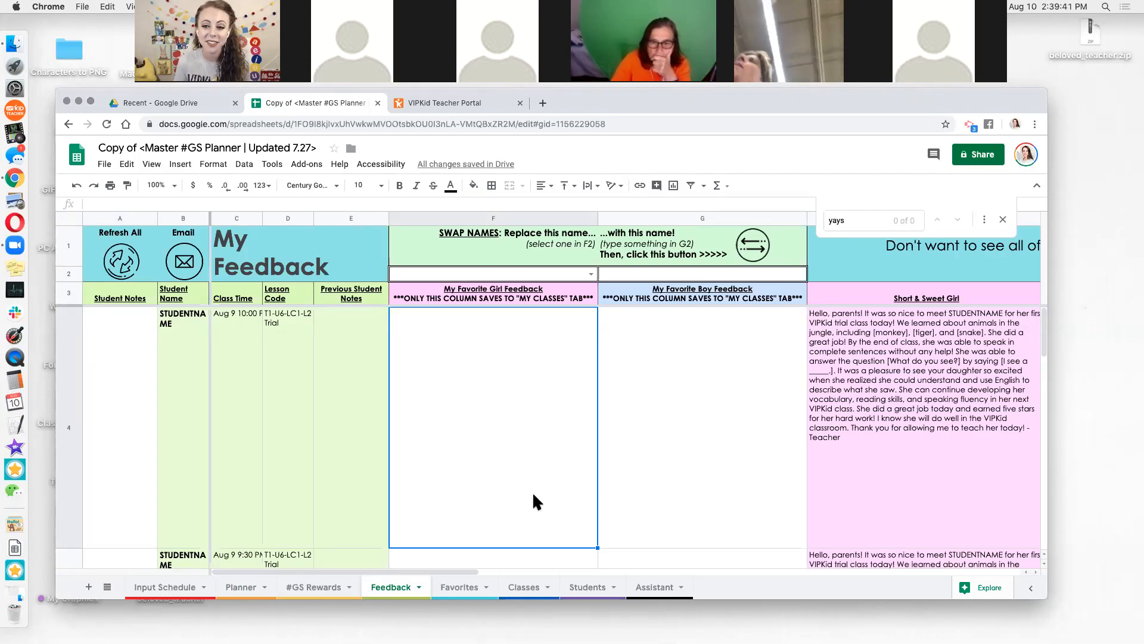
{"action": "key", "text": "Right"}
{"action": "key", "text": "Right"}
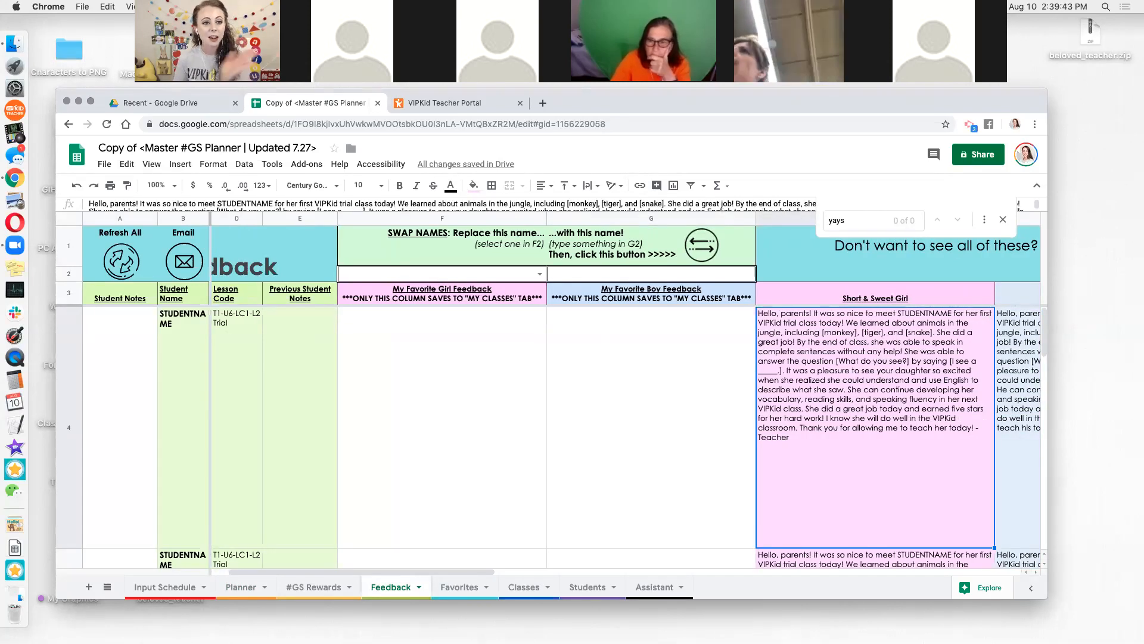
{"action": "key", "text": "Right"}
{"action": "key", "text": "Right"}
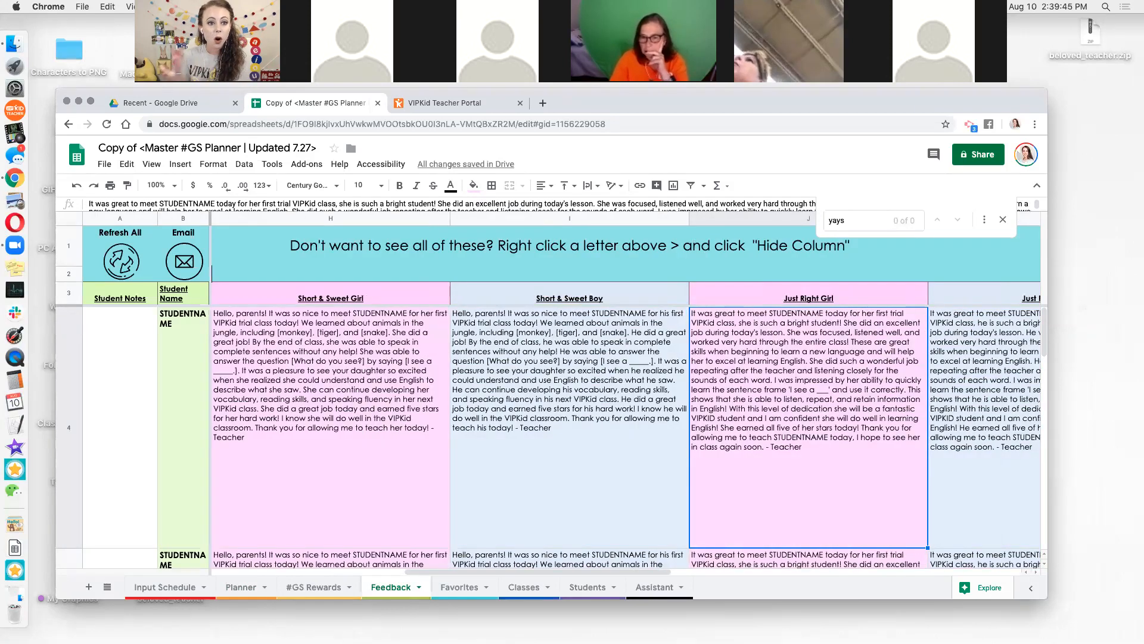
{"action": "key", "text": "Right"}
{"action": "key", "text": "Right"}
{"action": "key", "text": "Right"}
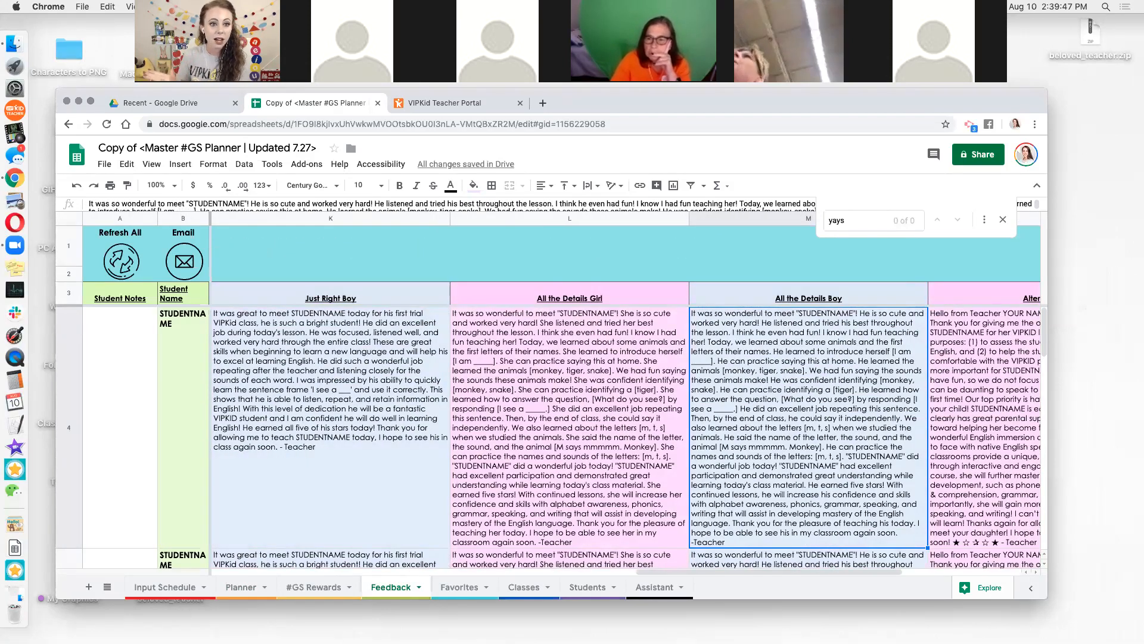
{"action": "key", "text": "Right"}
Compare the row 6 student's Alternate Girl, All the Details and Just Right Boy feedback templates.
{"action": "key", "text": "Down"}
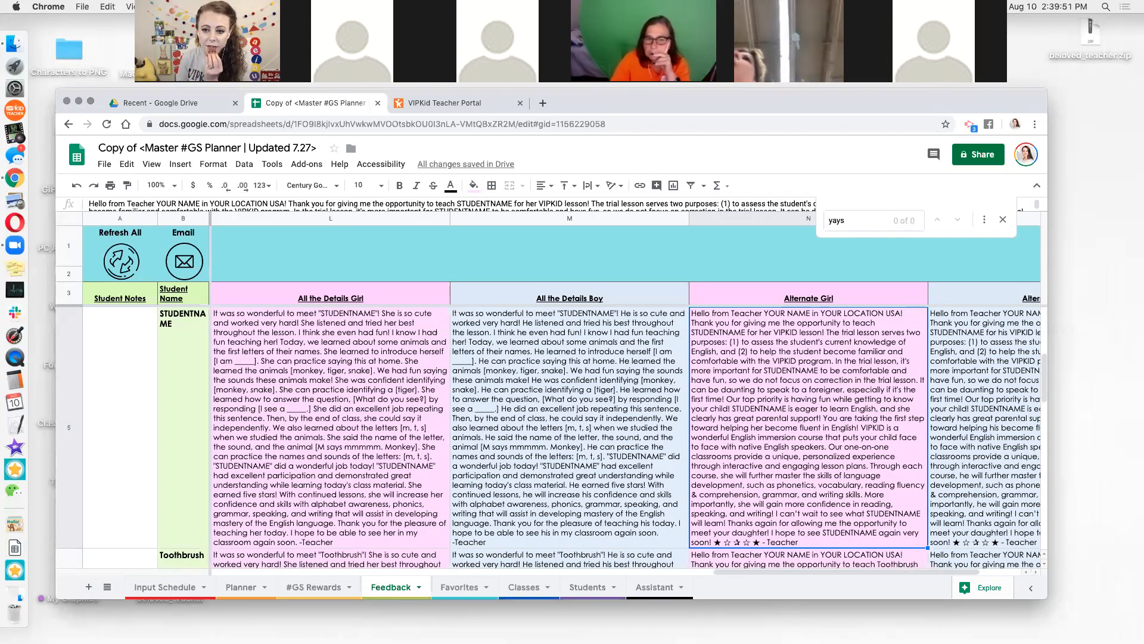
{"action": "key", "text": "Down"}
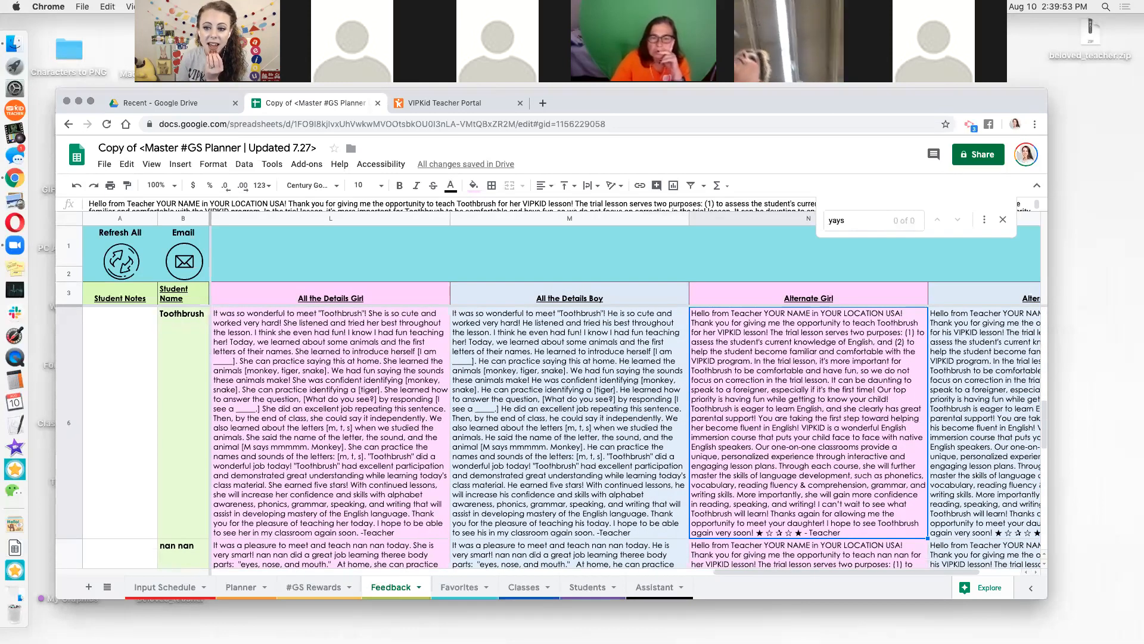
{"action": "key", "text": "Left"}
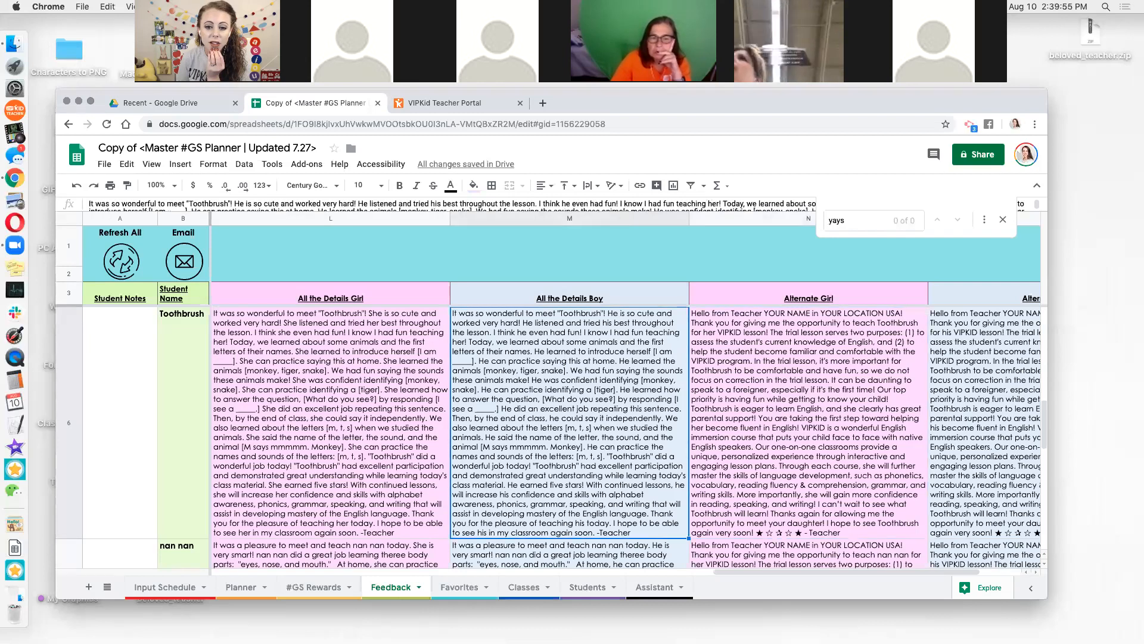
{"action": "key", "text": "Left"}
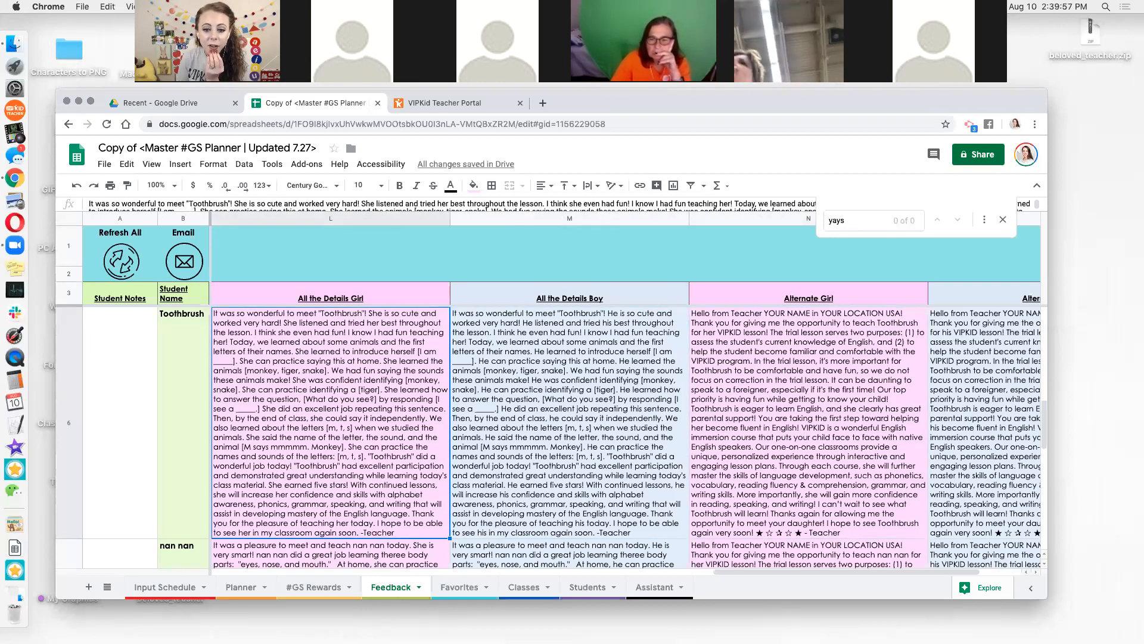
{"action": "key", "text": "Left"}
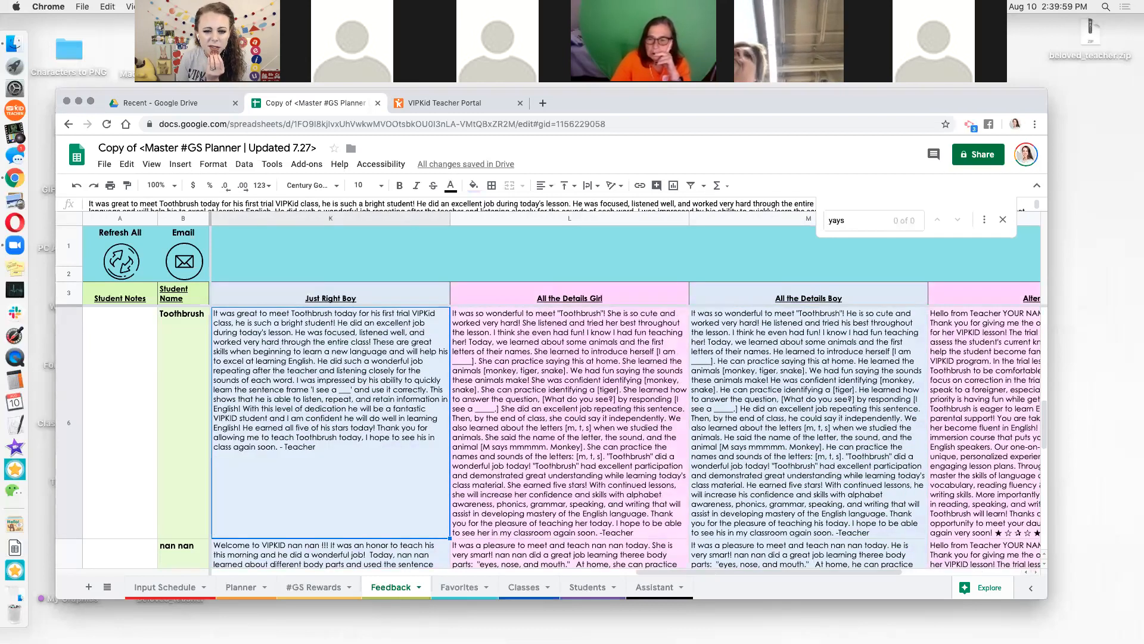
{"action": "key", "text": "Right"}
{"action": "key", "text": "Right"}
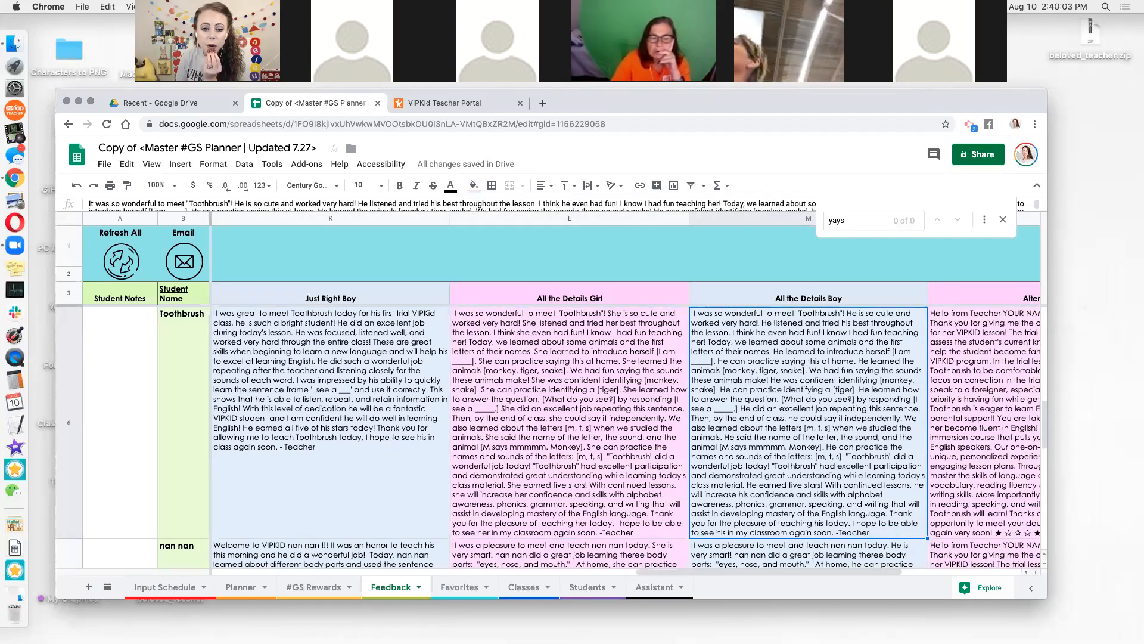
{"action": "key", "text": "Left"}
{"action": "key", "text": "Left"}
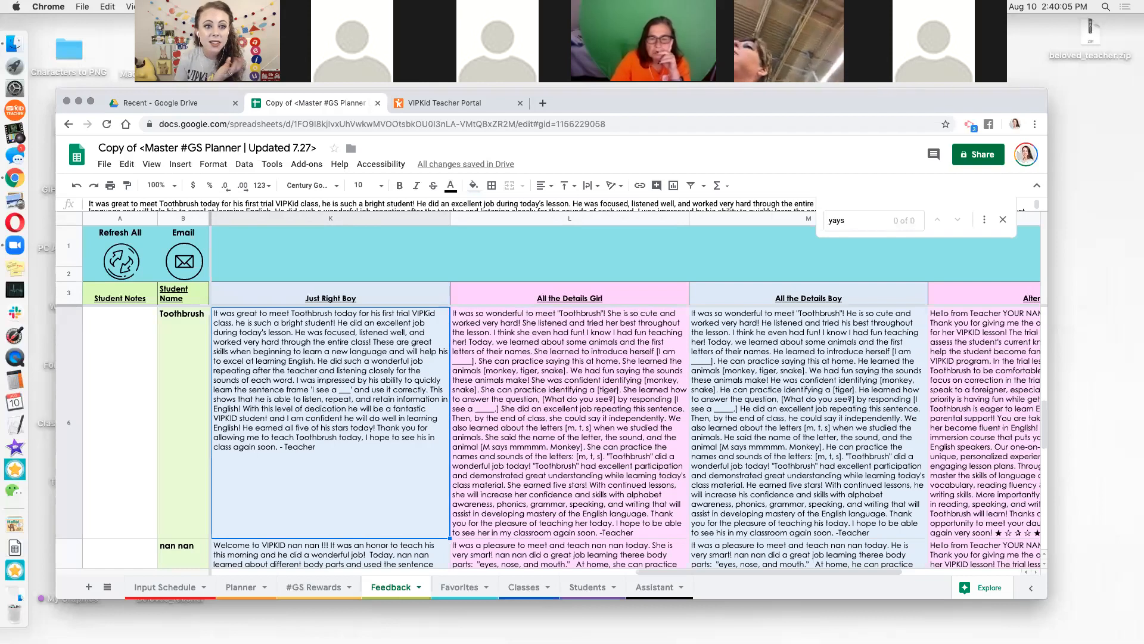
Examine the row 7 student's feedback templates between Alternate Boy and Short & Sweet Girl, returning to Just Right Girl.
{"action": "key", "text": "Down"}
{"action": "key", "text": "Right"}
{"action": "key", "text": "Right"}
{"action": "key", "text": "Right"}
{"action": "key", "text": "Right"}
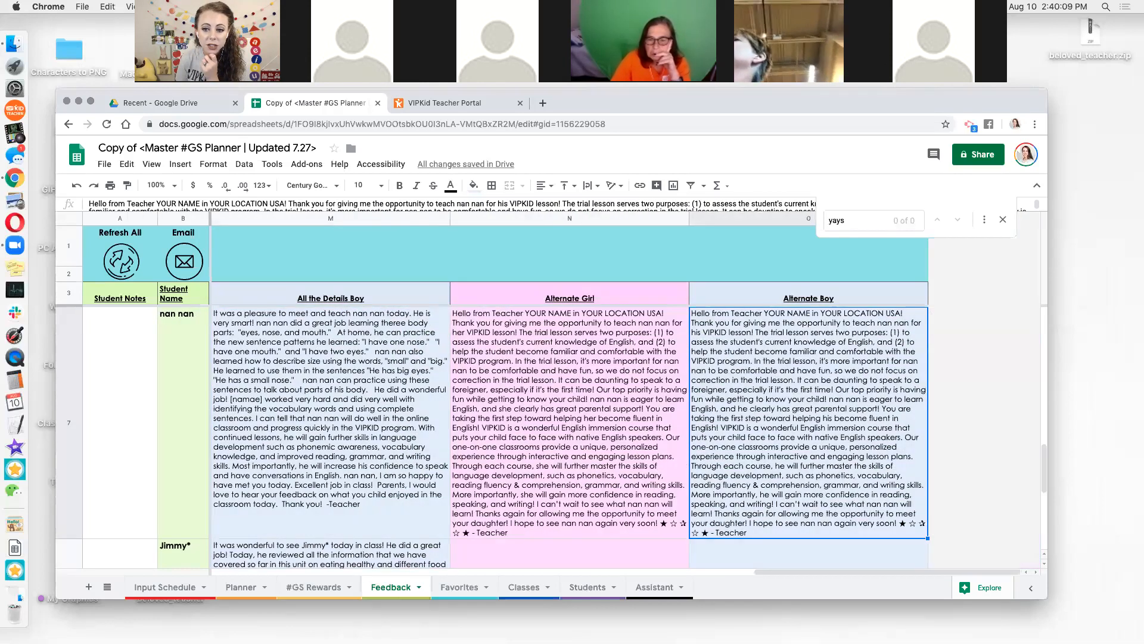
{"action": "key", "text": "Left"}
{"action": "key", "text": "Left"}
{"action": "key", "text": "Left"}
{"action": "key", "text": "Left"}
{"action": "key", "text": "Left"}
{"action": "key", "text": "Left"}
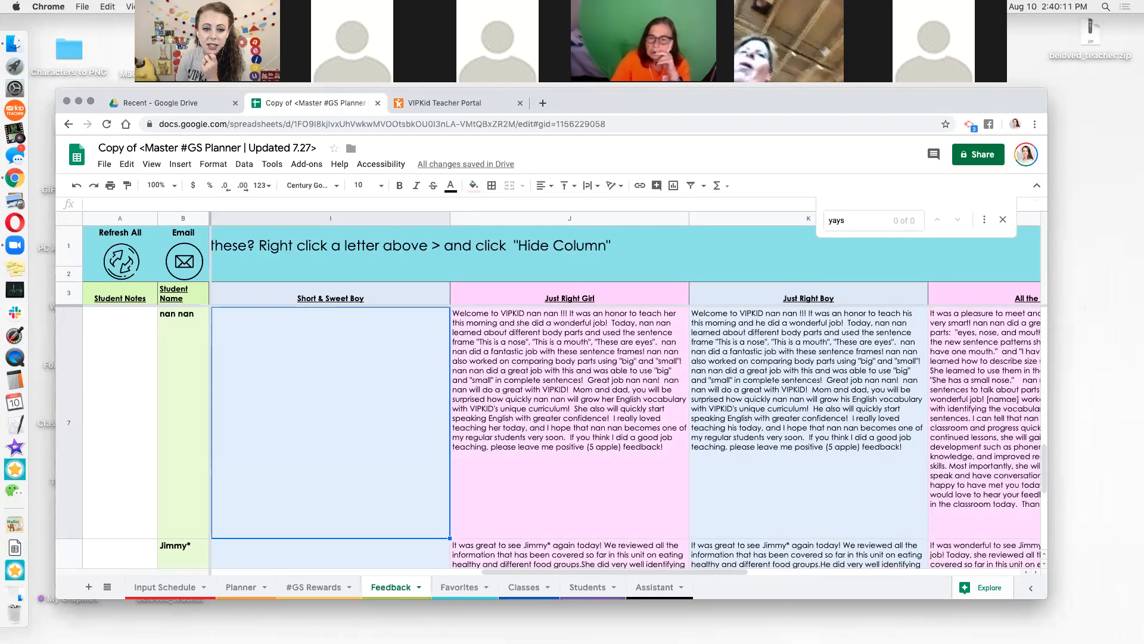
{"action": "key", "text": "Left"}
{"action": "key", "text": "Right"}
{"action": "key", "text": "Right"}
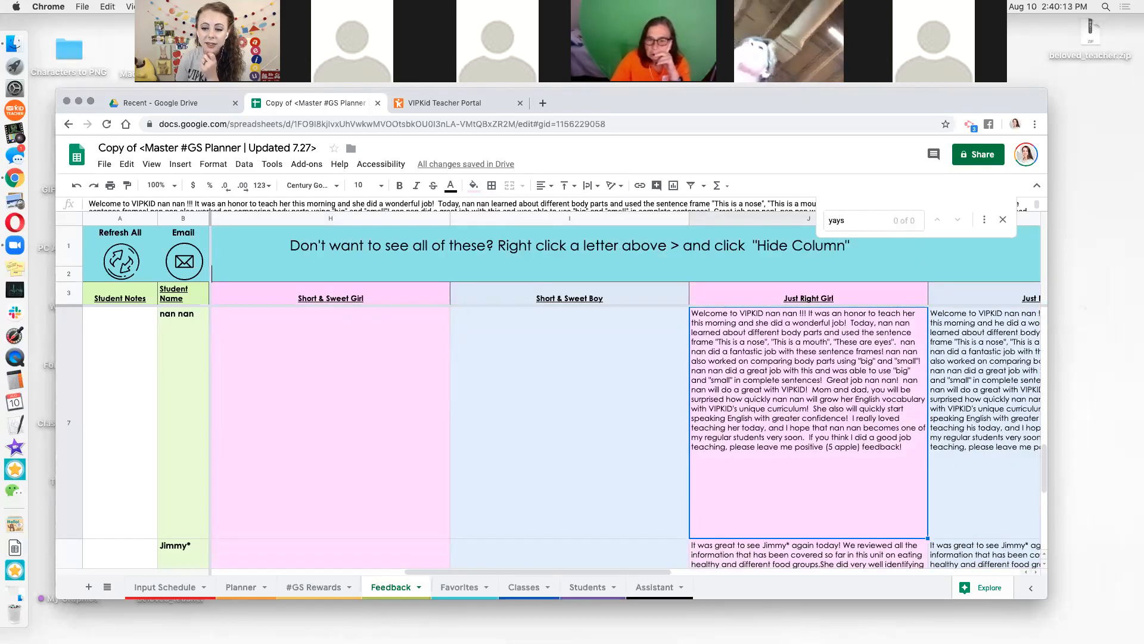
{"action": "key", "text": "Right"}
{"action": "key", "text": "Left"}
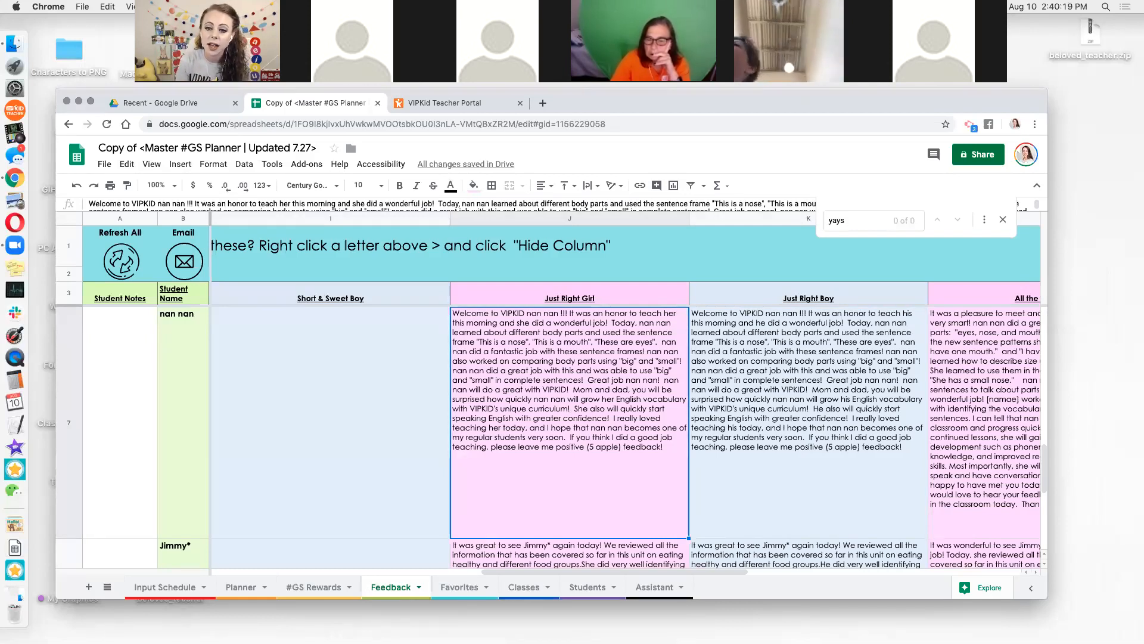
Copy the row 7 student's Just Right Girl feedback cell in the Feedback sheet.
{"action": "key", "text": "Return"}
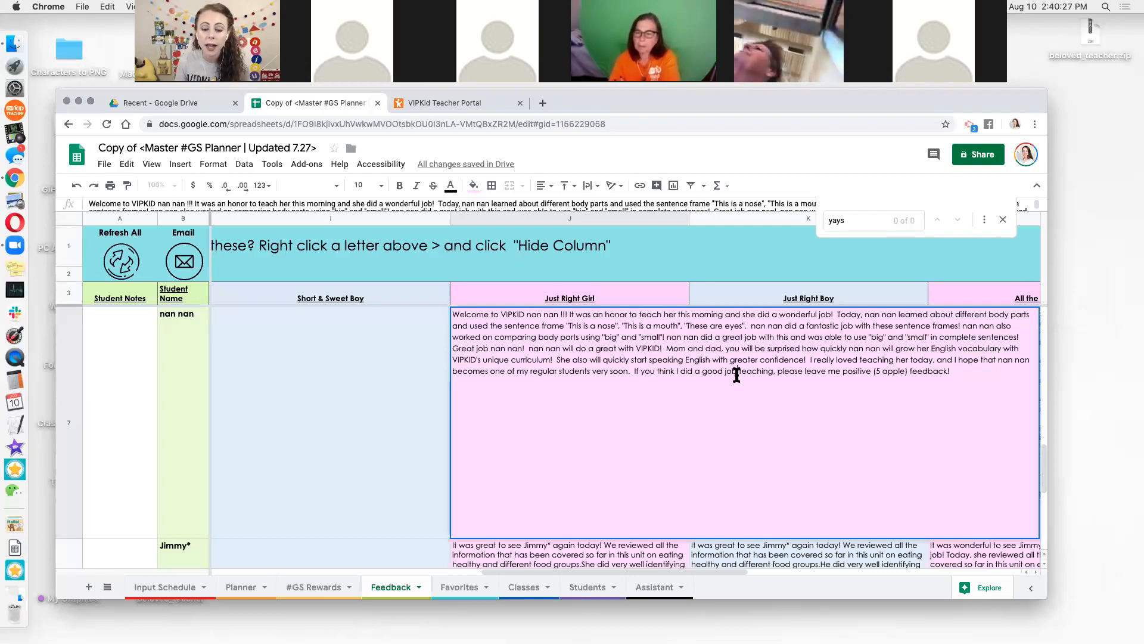
{"action": "key", "text": "Escape"}
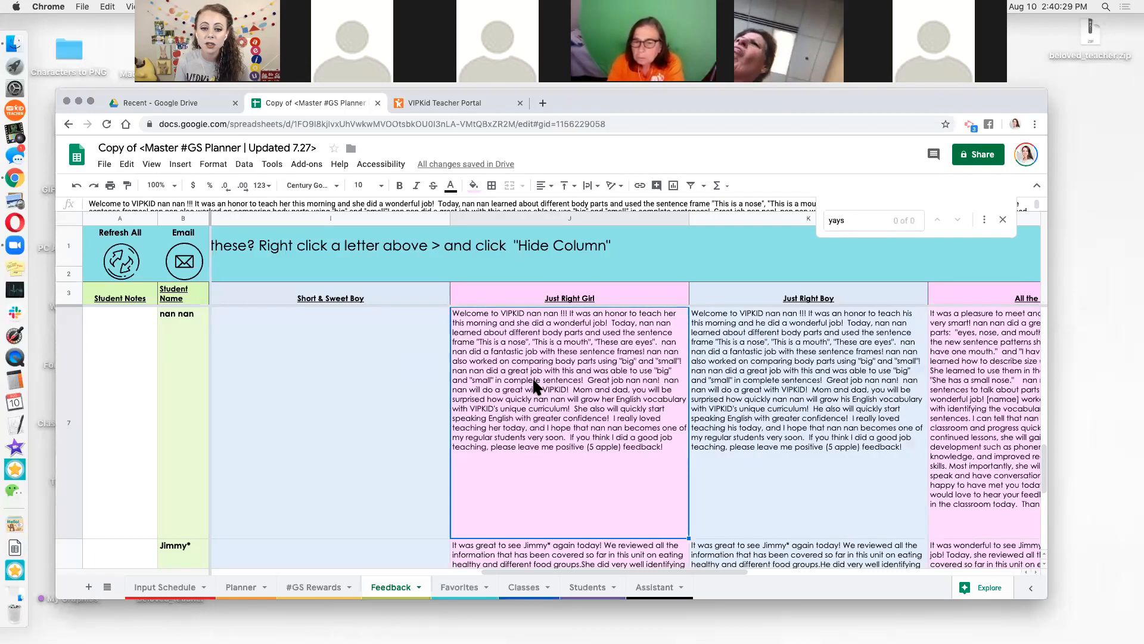
{"action": "key", "text": "ctrl+c"}
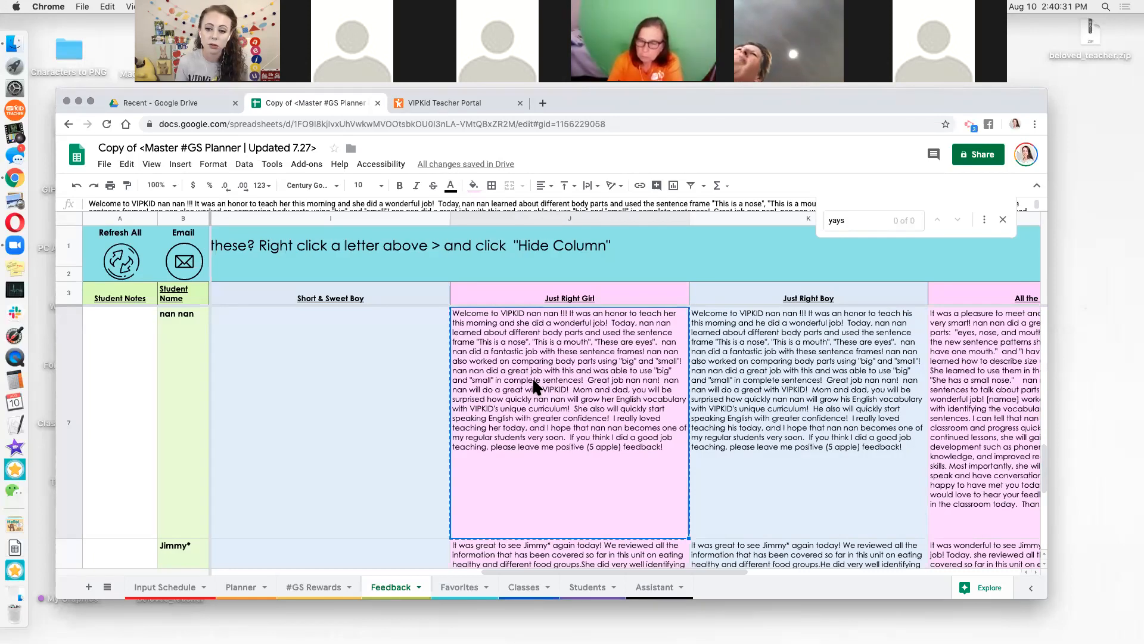
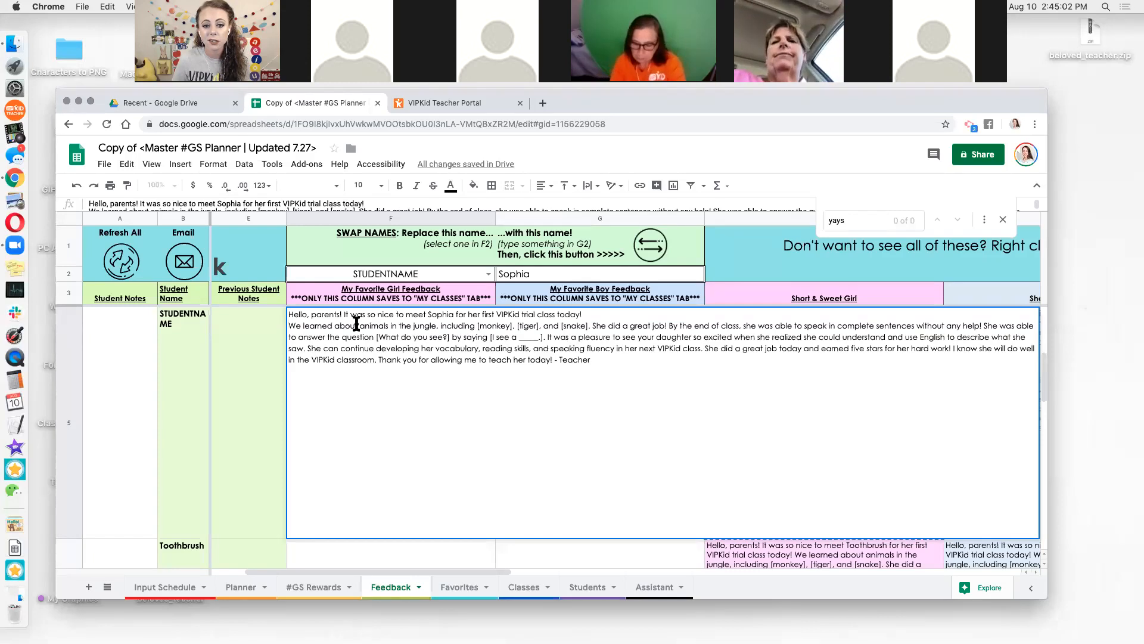
Leave the row 5 favorite feedback cells and inspect row 5 in the Planner sheet, from My Favorite #GS Props to the first prop link.
{"action": "left_click", "coordinate": [280, 338]}
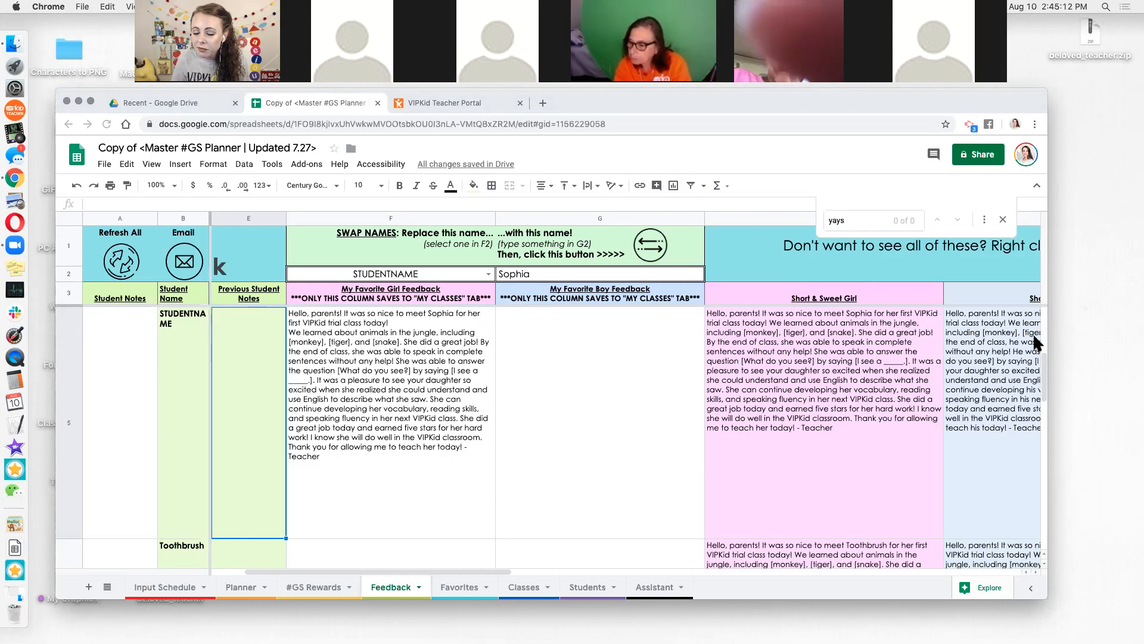
{"action": "left_click", "coordinate": [602, 376]}
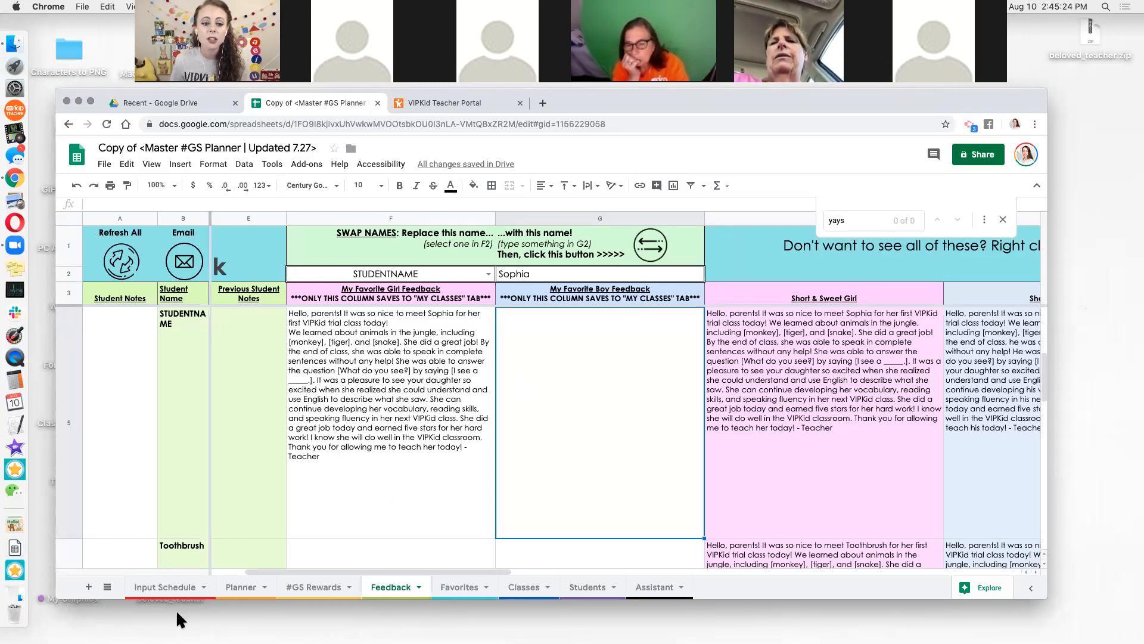
{"action": "left_click", "coordinate": [248, 585]}
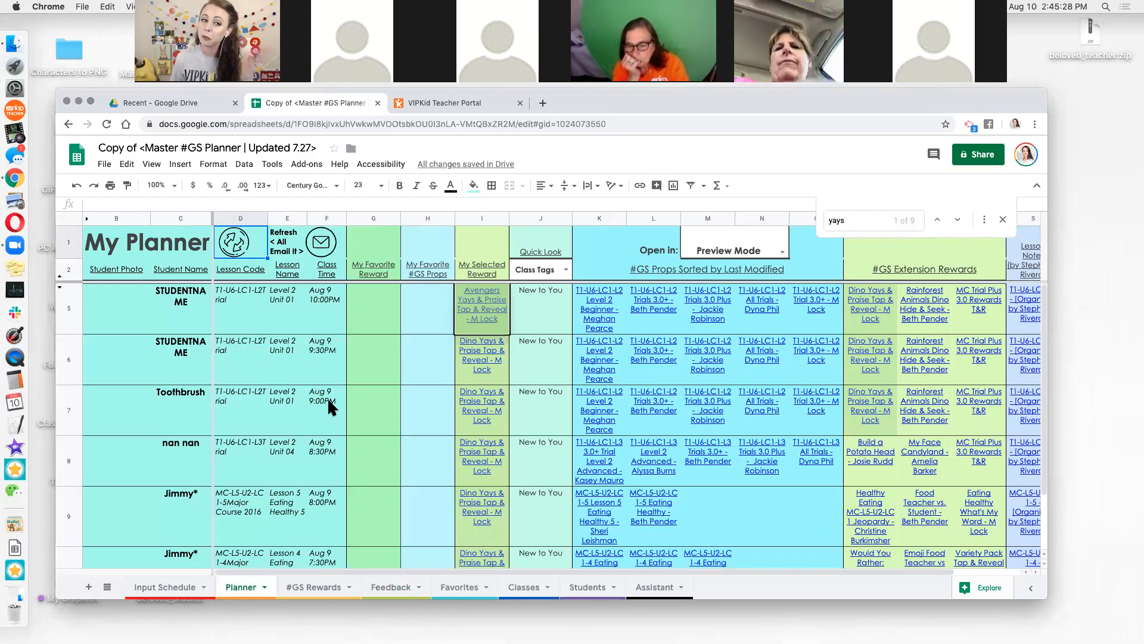
{"action": "left_click", "coordinate": [413, 308]}
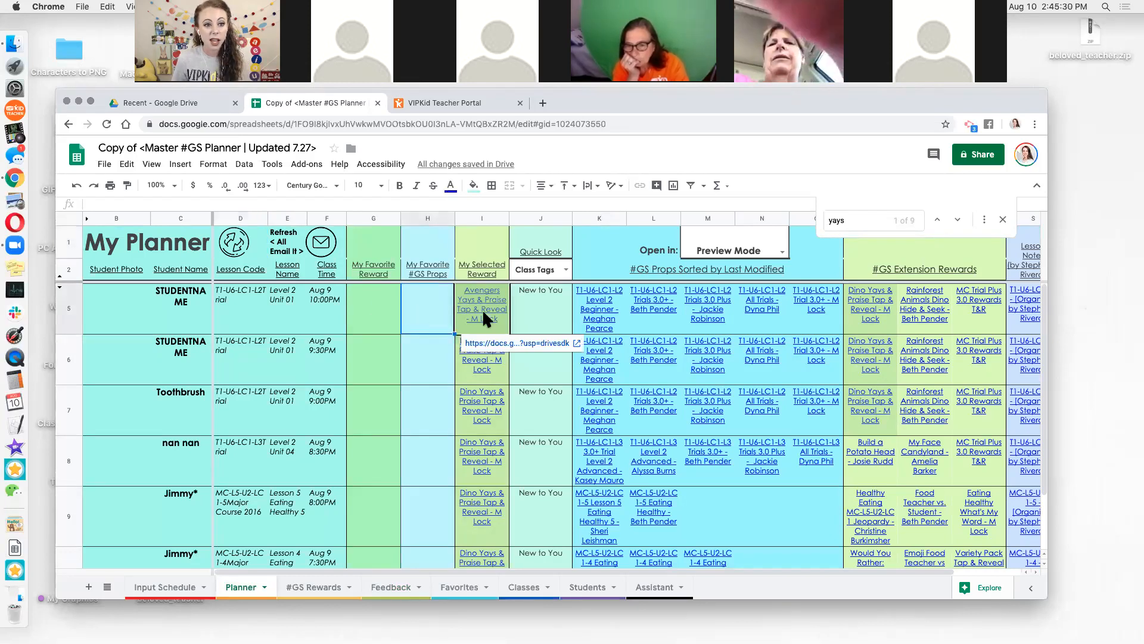
{"action": "left_click", "coordinate": [598, 309]}
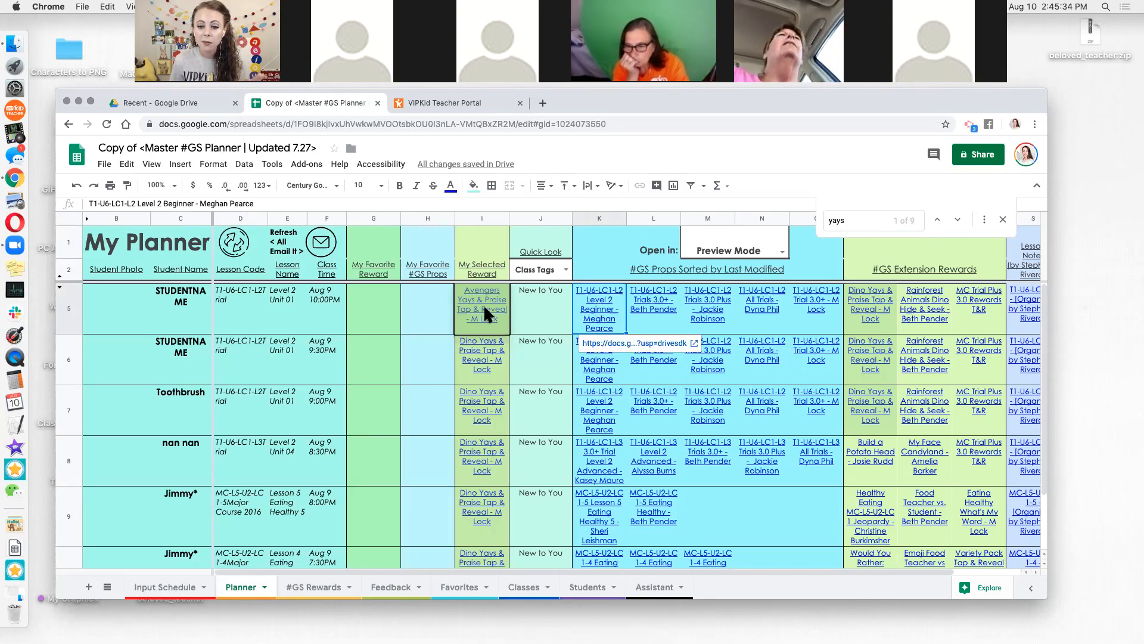
{"action": "left_click", "coordinate": [527, 322]}
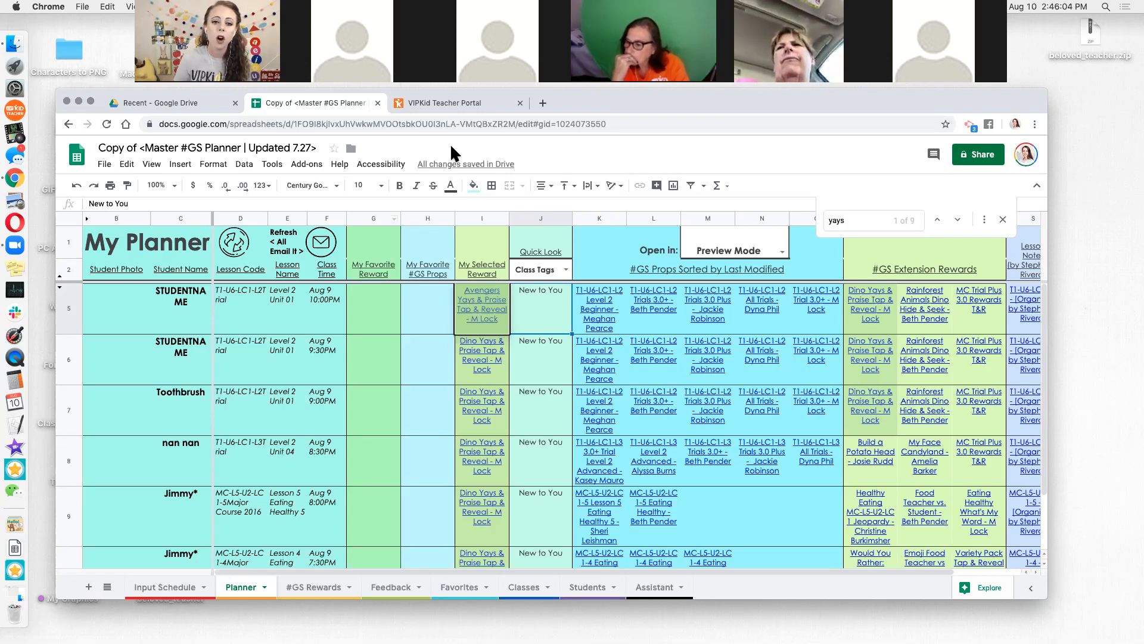
Switch to the VIPKid Teacher Portal and display the All Classes list.
{"action": "left_click", "coordinate": [445, 103]}
{"action": "scroll", "coordinate": [238, 268], "scroll_direction": "up", "scroll_amount": 5}
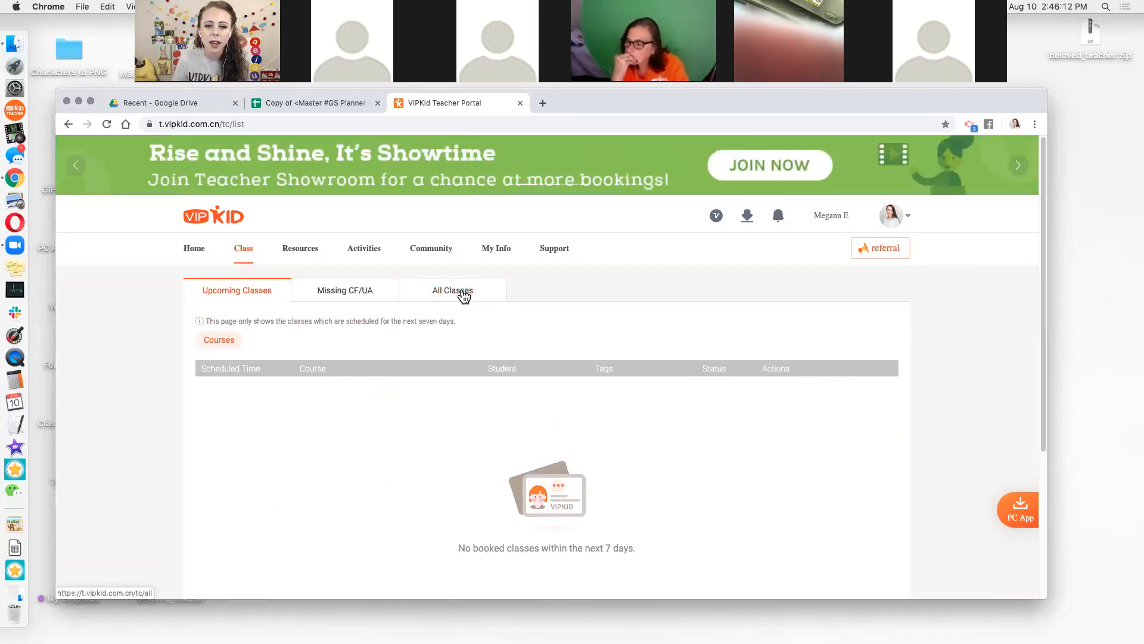
{"action": "left_click", "coordinate": [463, 292]}
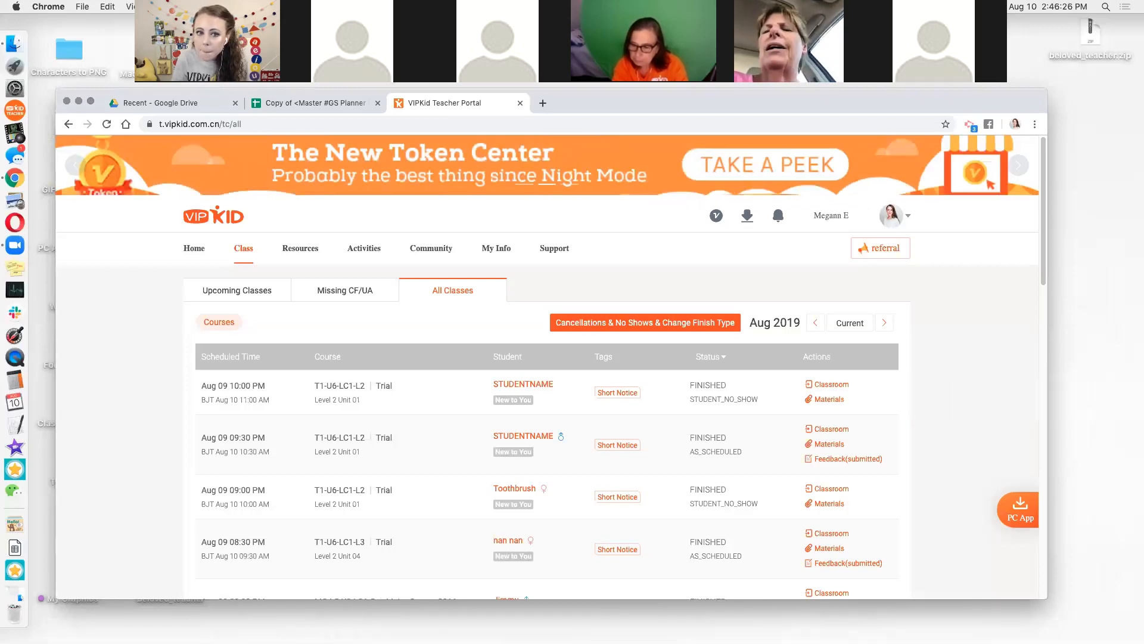
In Google Drive, get the shareable link of the #GS Planner Zoom presentation.
{"action": "left_click", "coordinate": [208, 102]}
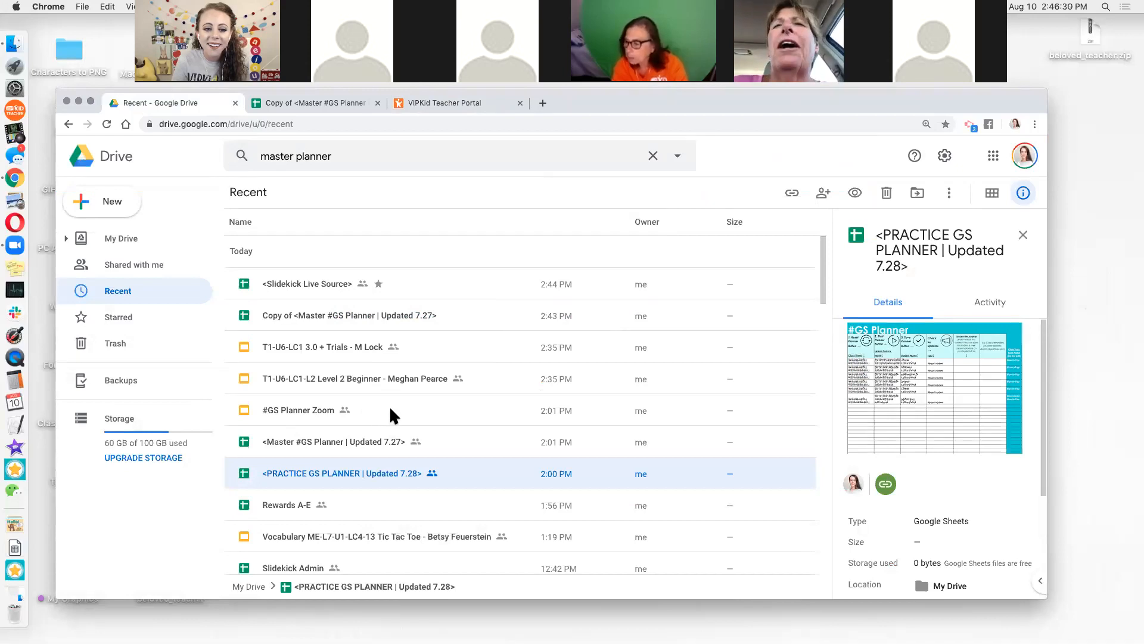
{"action": "right_click", "coordinate": [389, 409]}
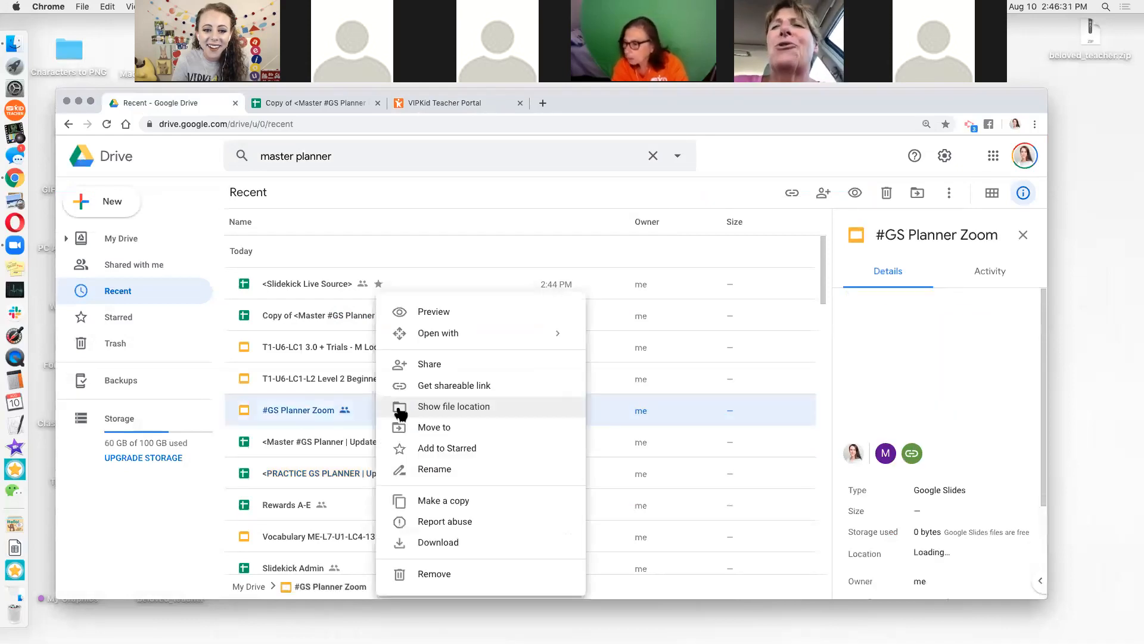
{"action": "left_click", "coordinate": [430, 379]}
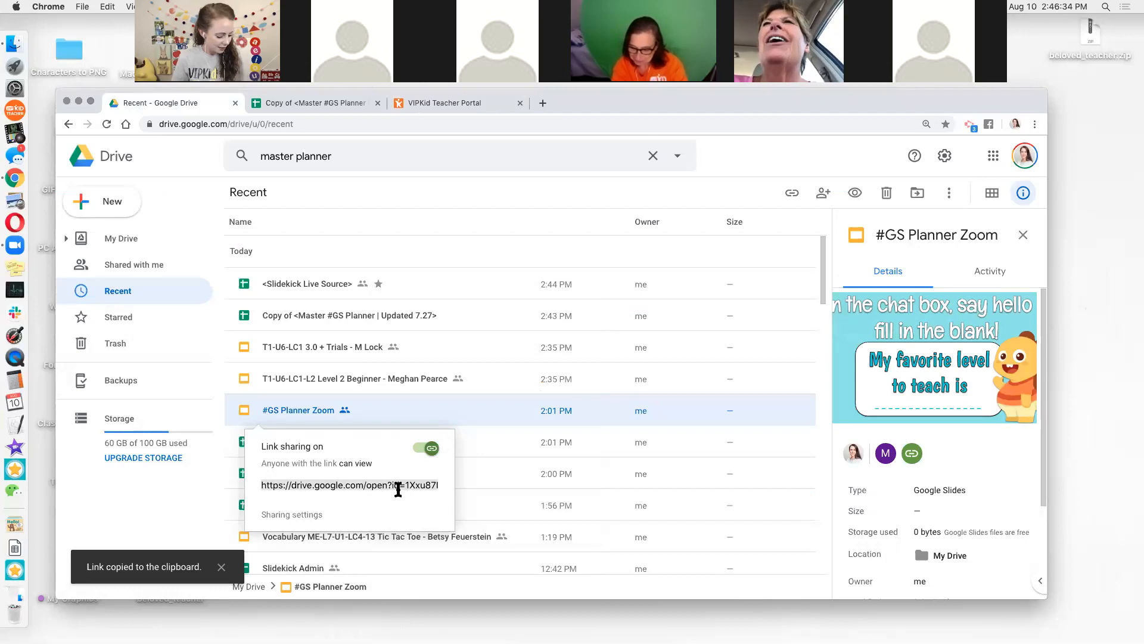
{"action": "left_click", "coordinate": [985, 394]}
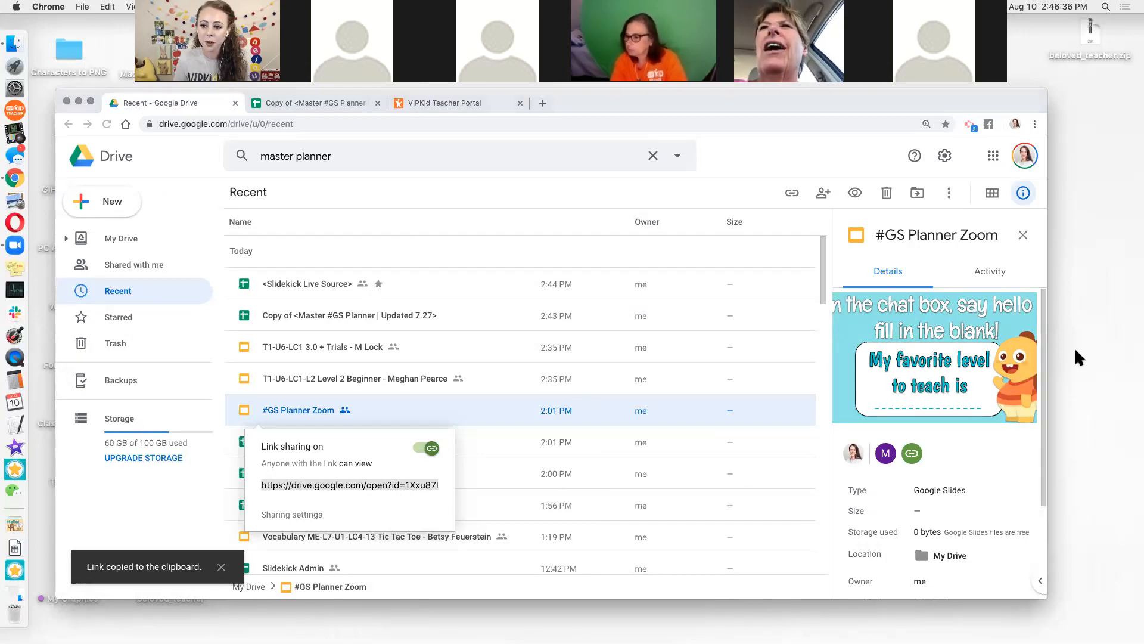
Return to the Planner sheet and examine the My Favorite Reward and My Favorite #GS Props cells in rows 5 to 7.
{"action": "left_click", "coordinate": [353, 101]}
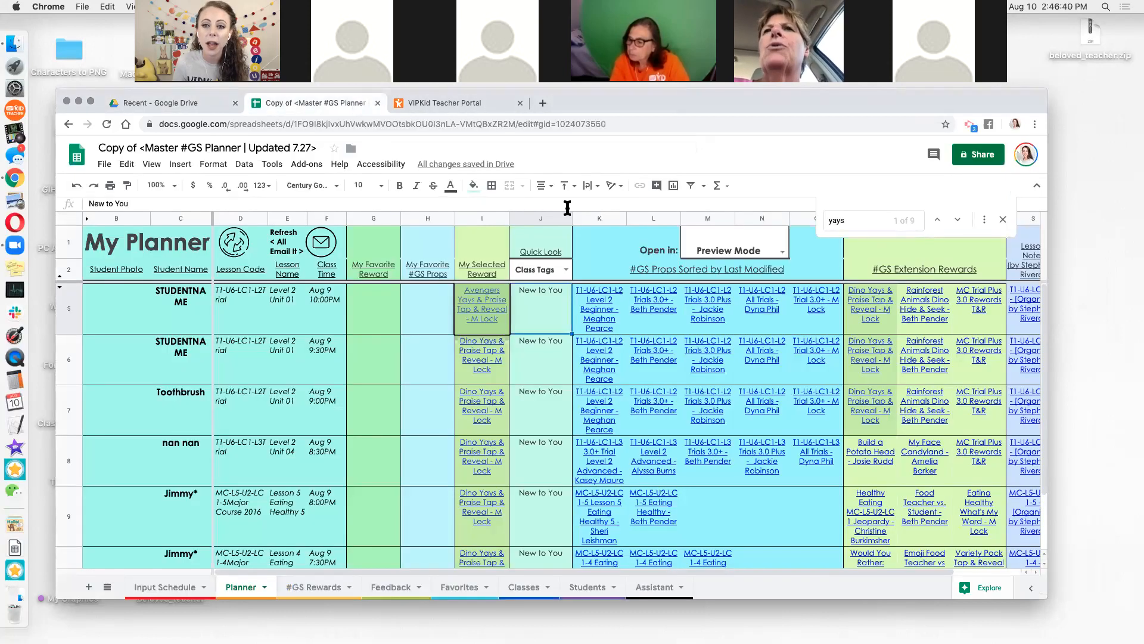
{"action": "left_click_drag", "start_coordinate": [936, 6], "coordinate": [945, 22]}
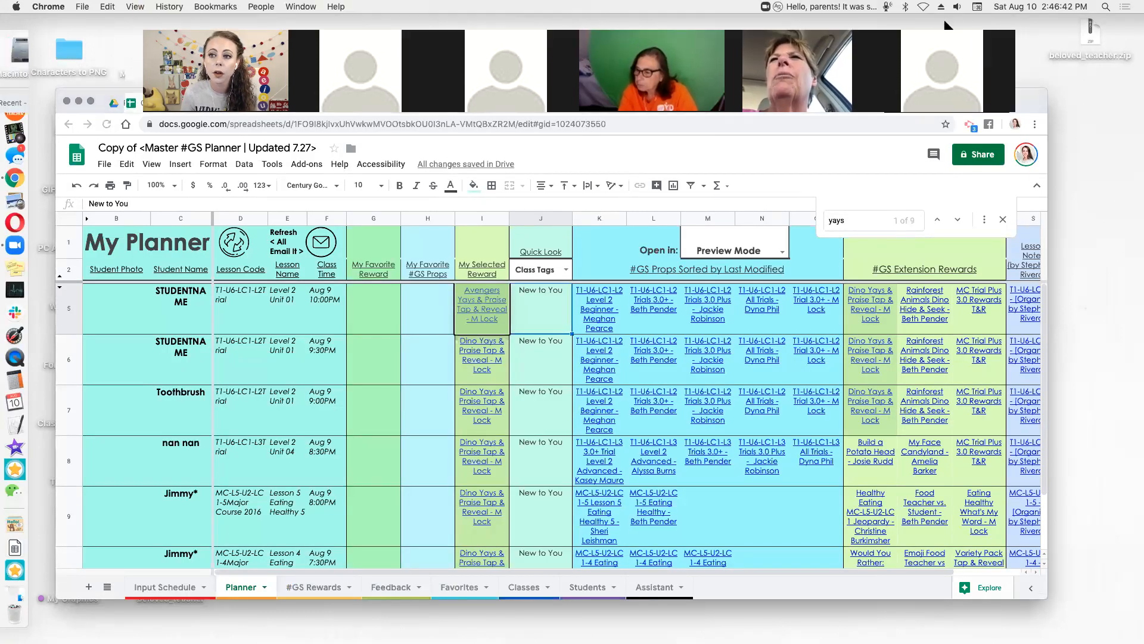
{"action": "left_click", "coordinate": [961, 6]}
{"action": "left_click", "coordinate": [990, 36]}
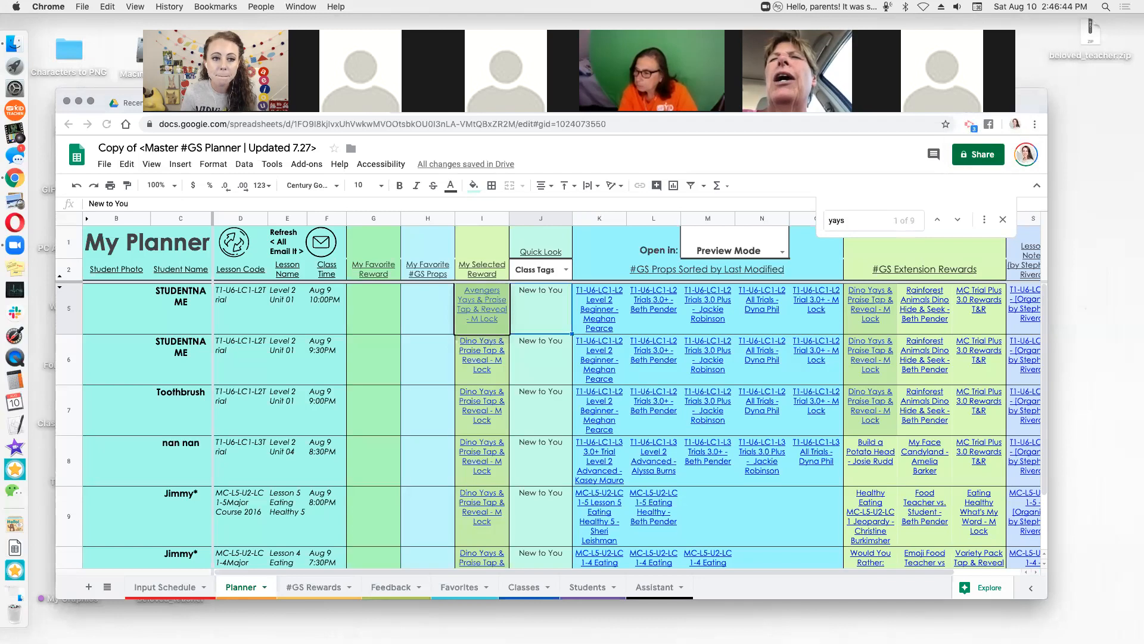
{"action": "left_click", "coordinate": [427, 313]}
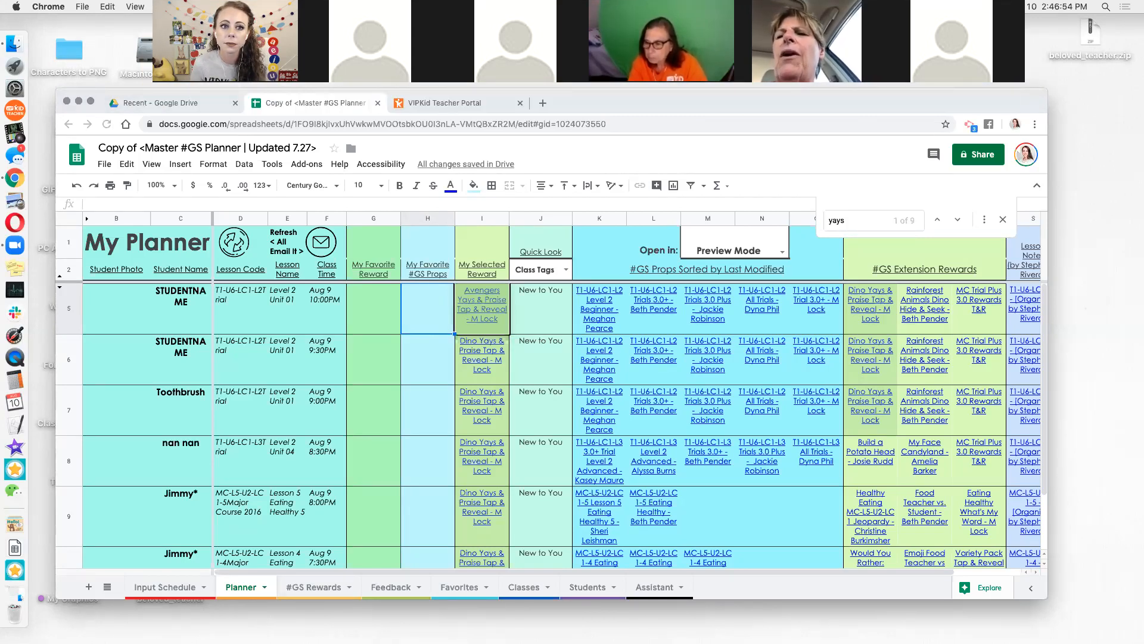
{"action": "left_click", "coordinate": [435, 317]}
{"action": "left_click", "coordinate": [385, 315]}
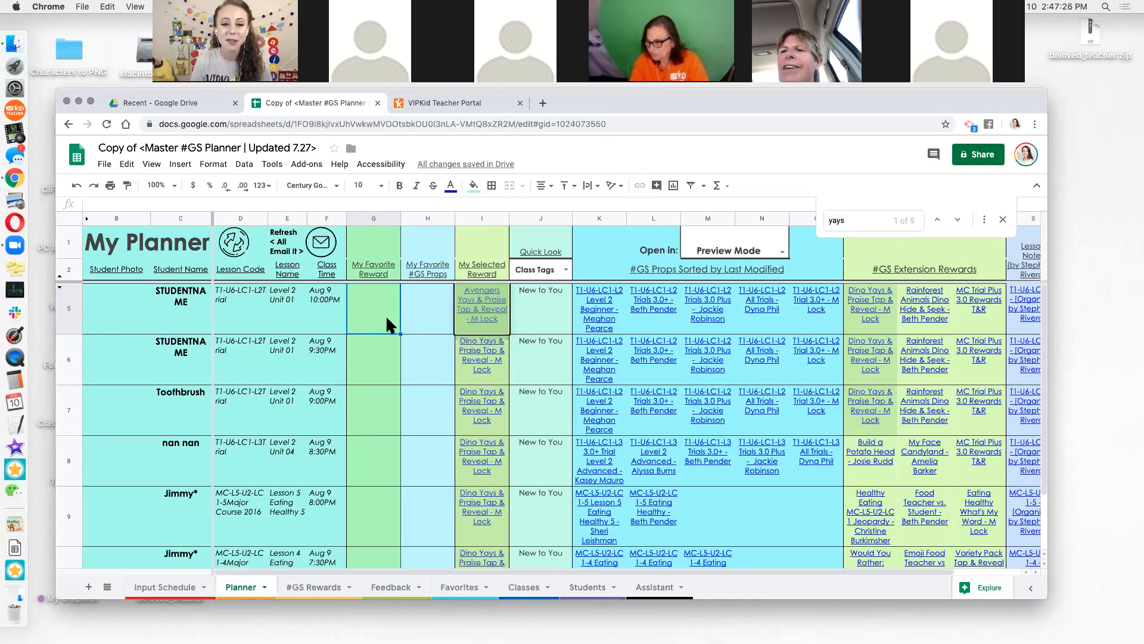
{"action": "left_click", "coordinate": [441, 313]}
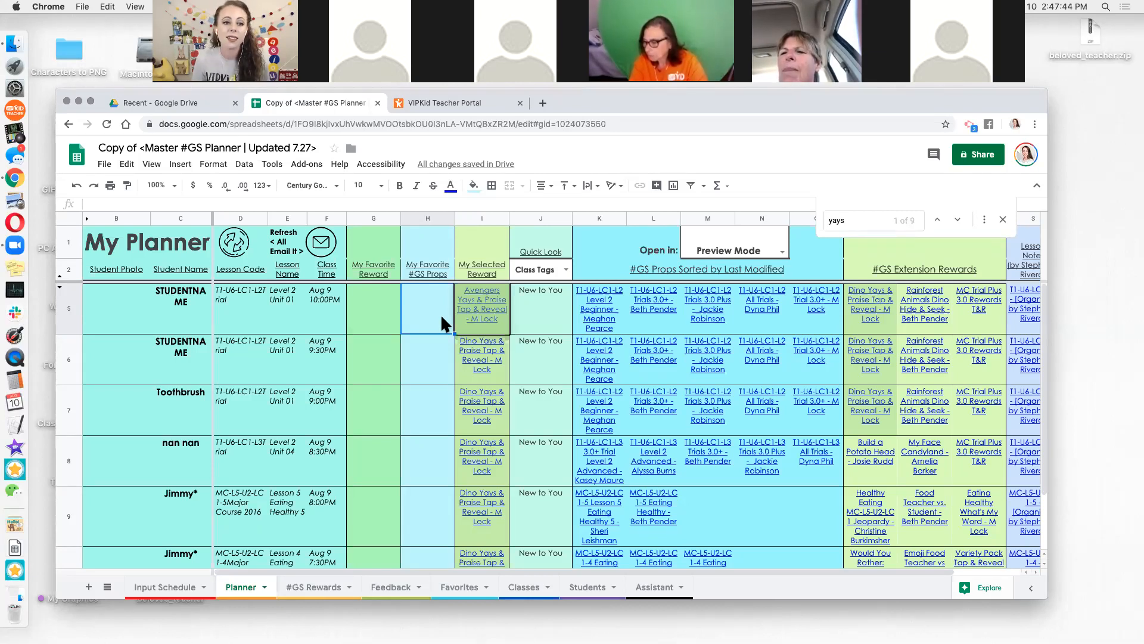
{"action": "left_click", "coordinate": [421, 373]}
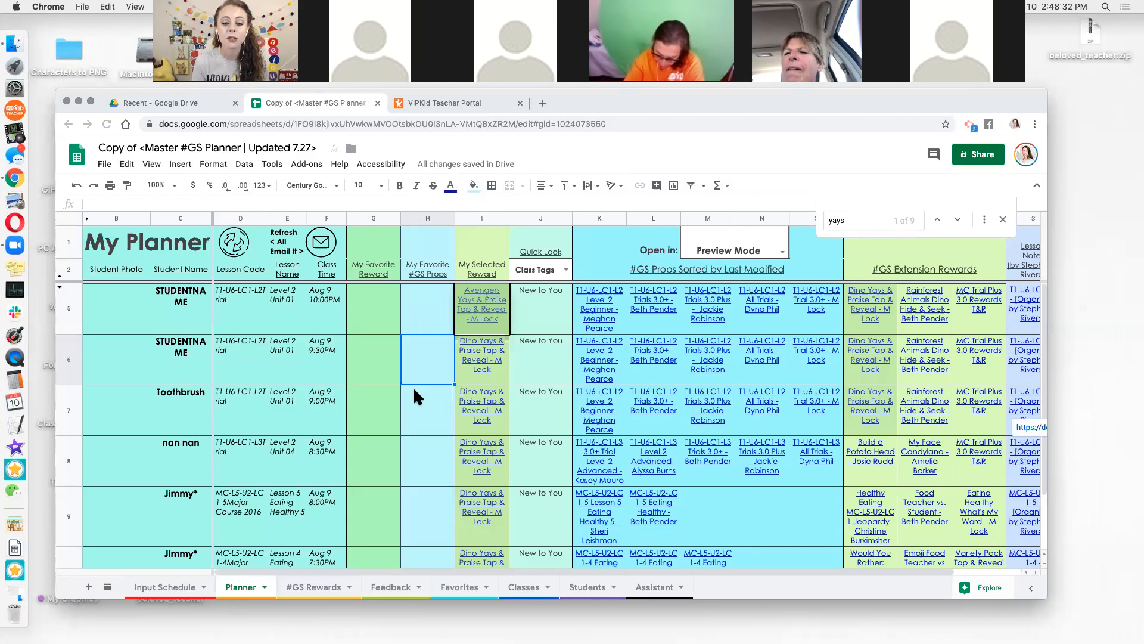
{"action": "left_click", "coordinate": [430, 413]}
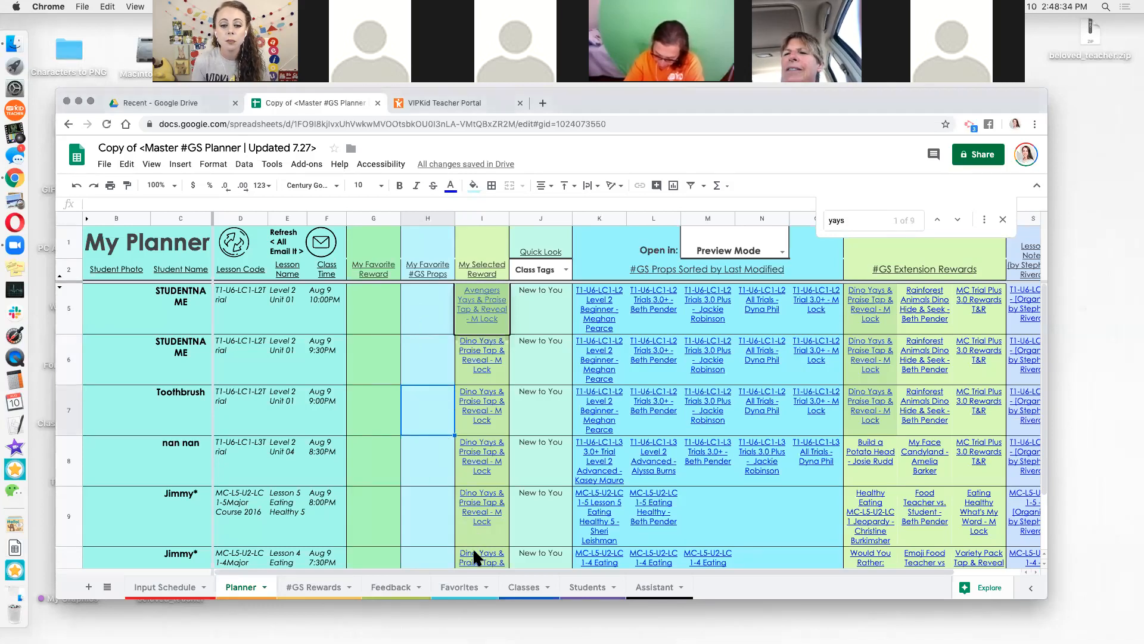
In the Feedback sheet, go to the row 5 Student Notes cell and bring the class time and lesson code columns into view.
{"action": "left_click", "coordinate": [405, 591]}
{"action": "key", "text": "Left"}
{"action": "key", "text": "Left"}
{"action": "key", "text": "Left"}
{"action": "key", "text": "Left"}
{"action": "key", "text": "Left"}
{"action": "key", "text": "Left"}
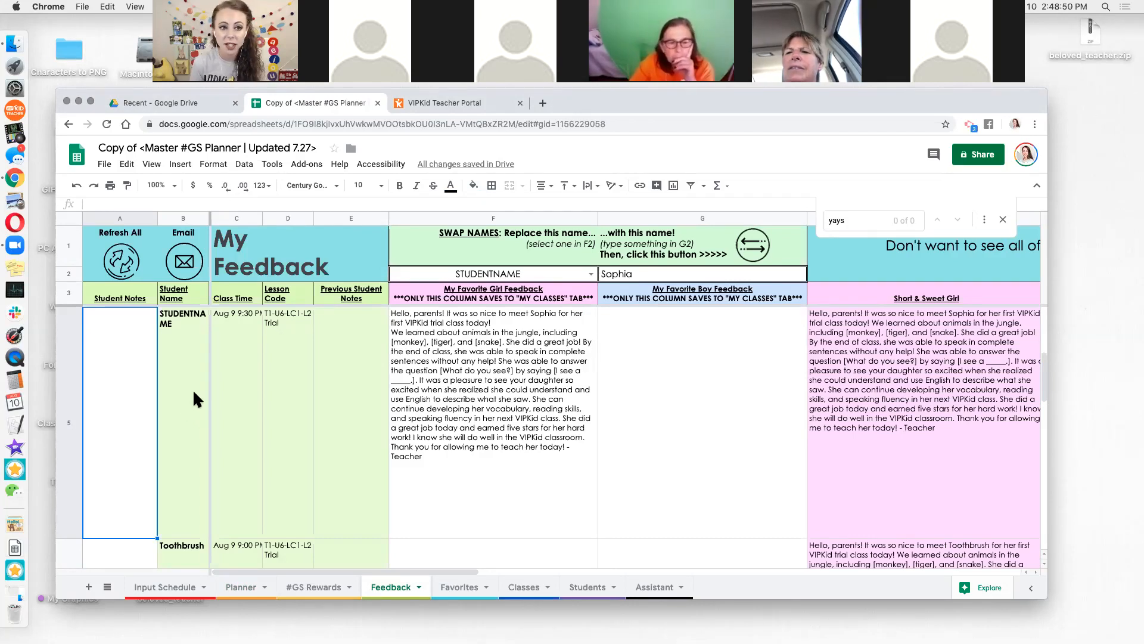
Check the row 5 #GS Props link in Planner against the row 5 favorite girl feedback and lesson code in Feedback.
{"action": "left_click", "coordinate": [256, 590]}
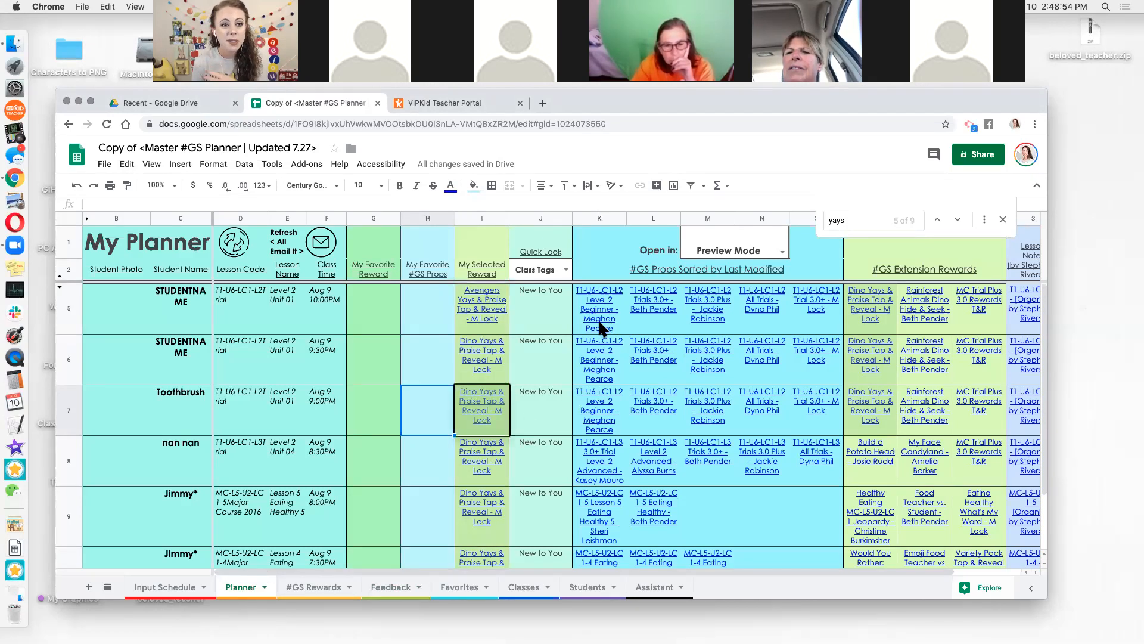
{"action": "mouse_move", "coordinate": [601, 327]}
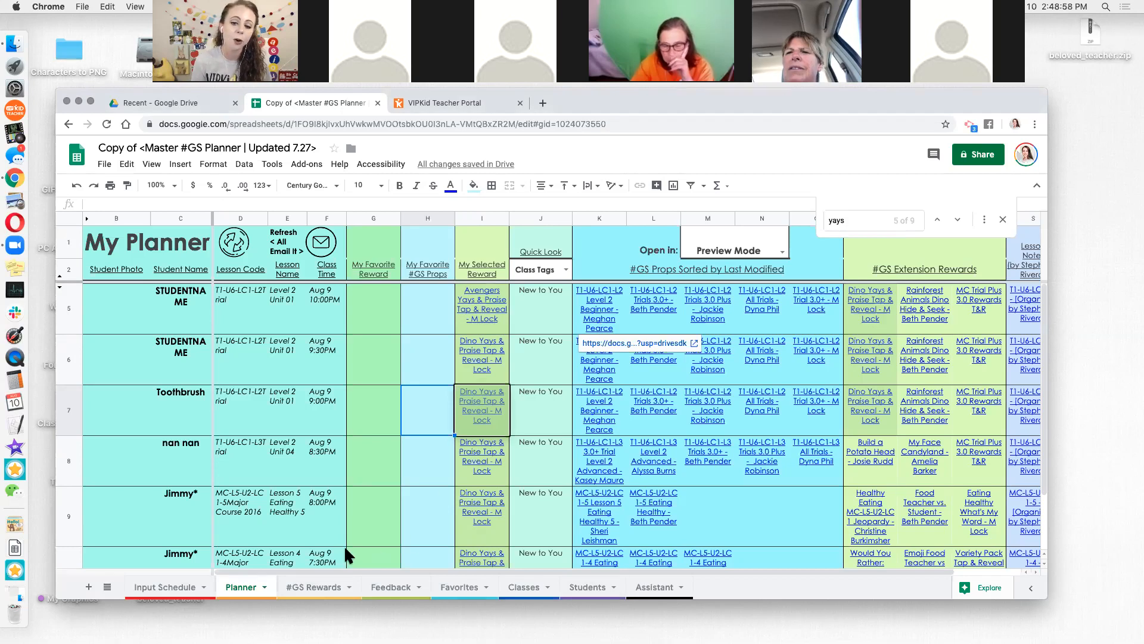
{"action": "left_click", "coordinate": [399, 587]}
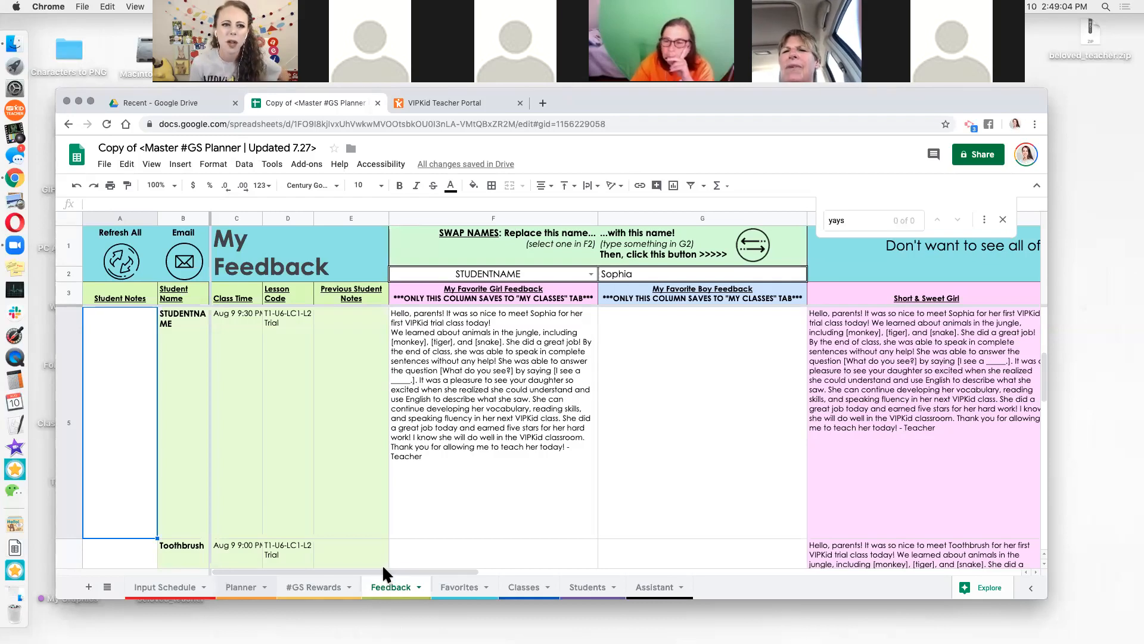
{"action": "left_click", "coordinate": [489, 494]}
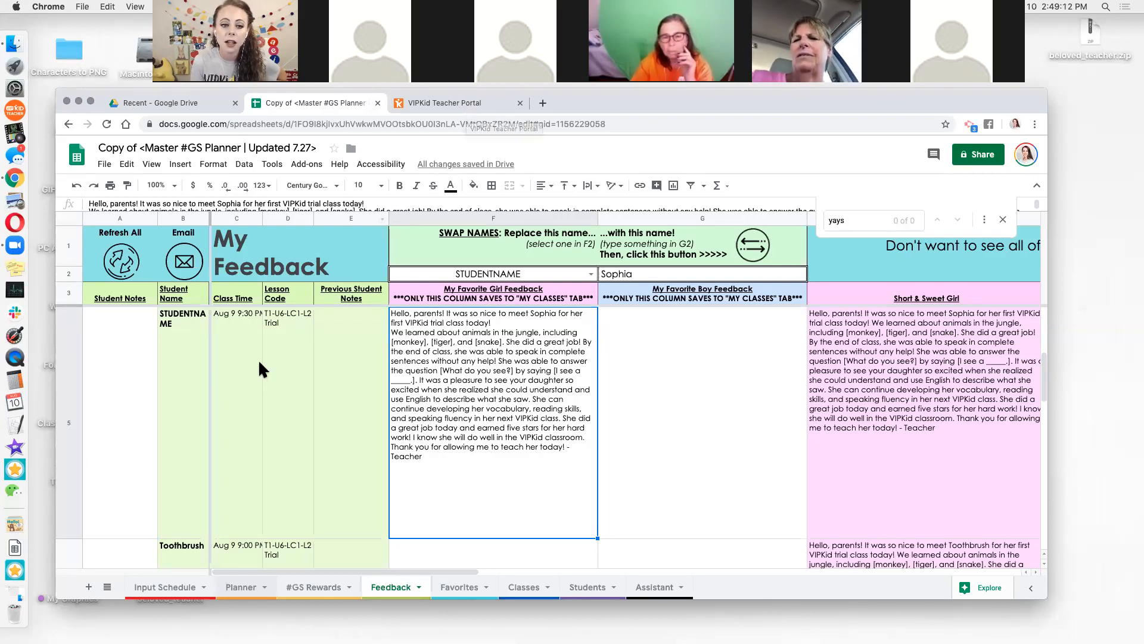
{"action": "left_click", "coordinate": [298, 349]}
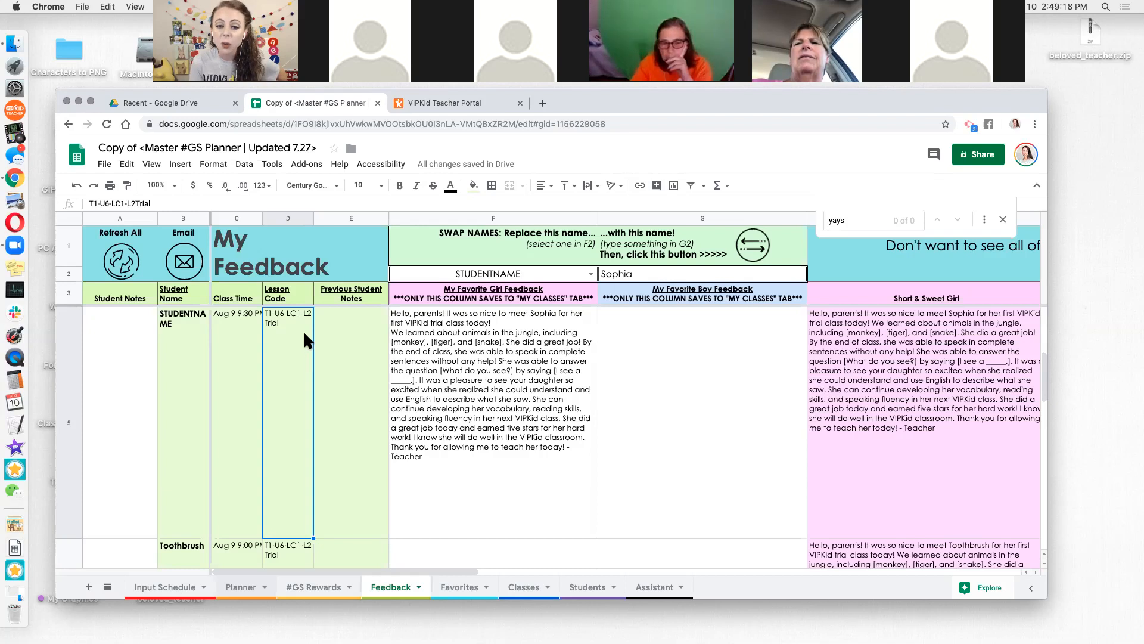
Compare the Aug 09 10:00 PM class entry in the VIPKid portal with the class times in the Input Schedule sheet.
{"action": "left_click", "coordinate": [187, 590]}
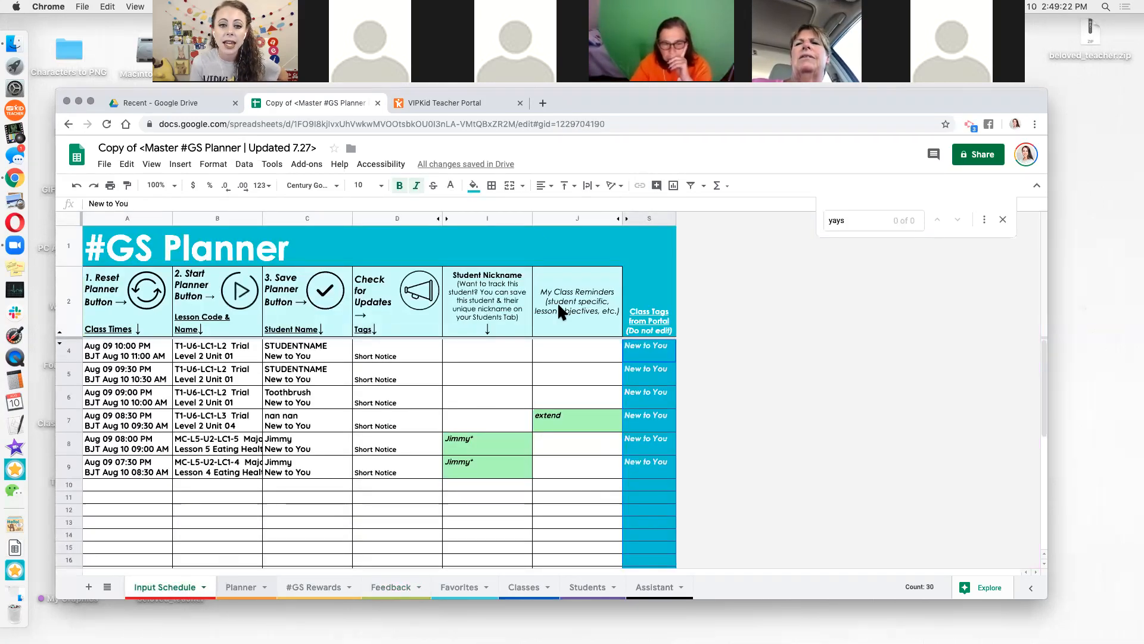
{"action": "left_click", "coordinate": [451, 106]}
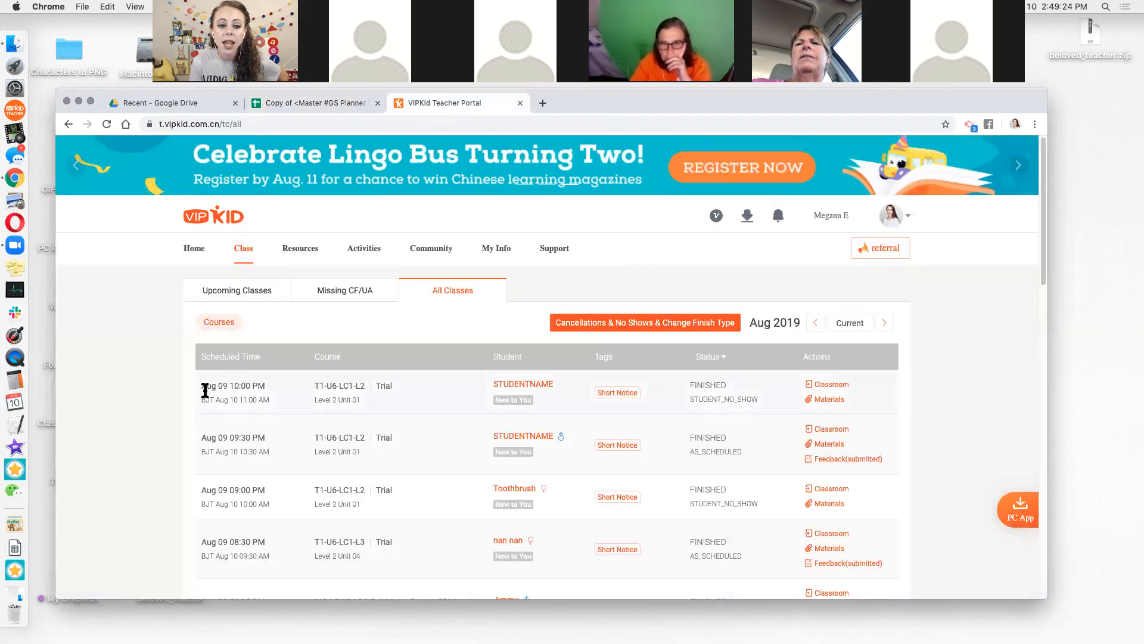
{"action": "left_click_drag", "start_coordinate": [425, 386], "coordinate": [860, 410]}
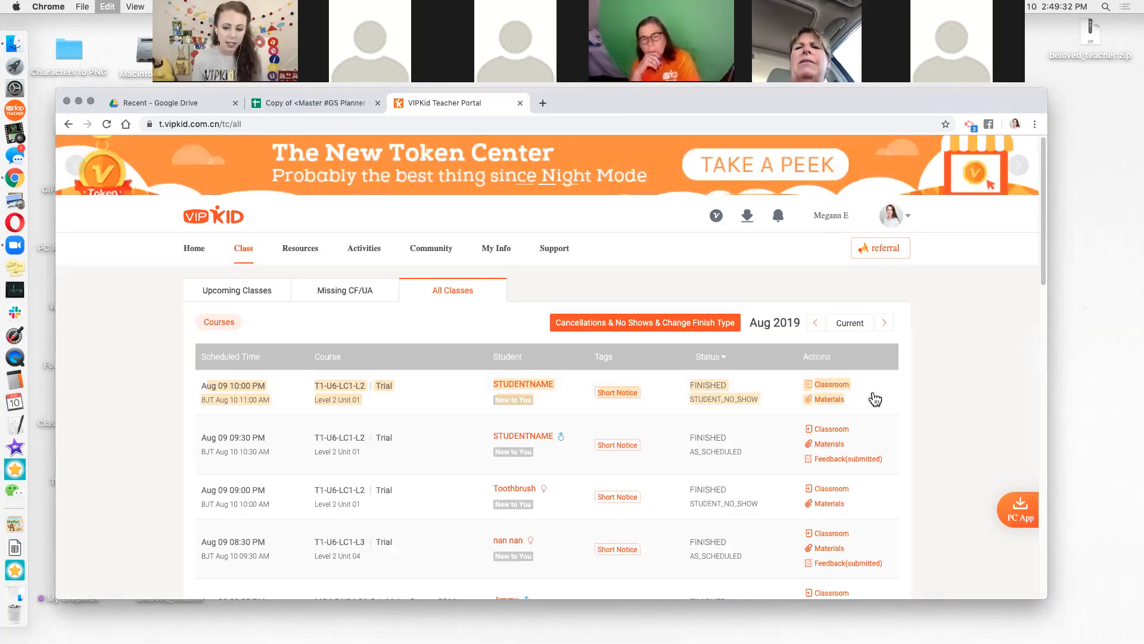
{"action": "left_click", "coordinate": [322, 103]}
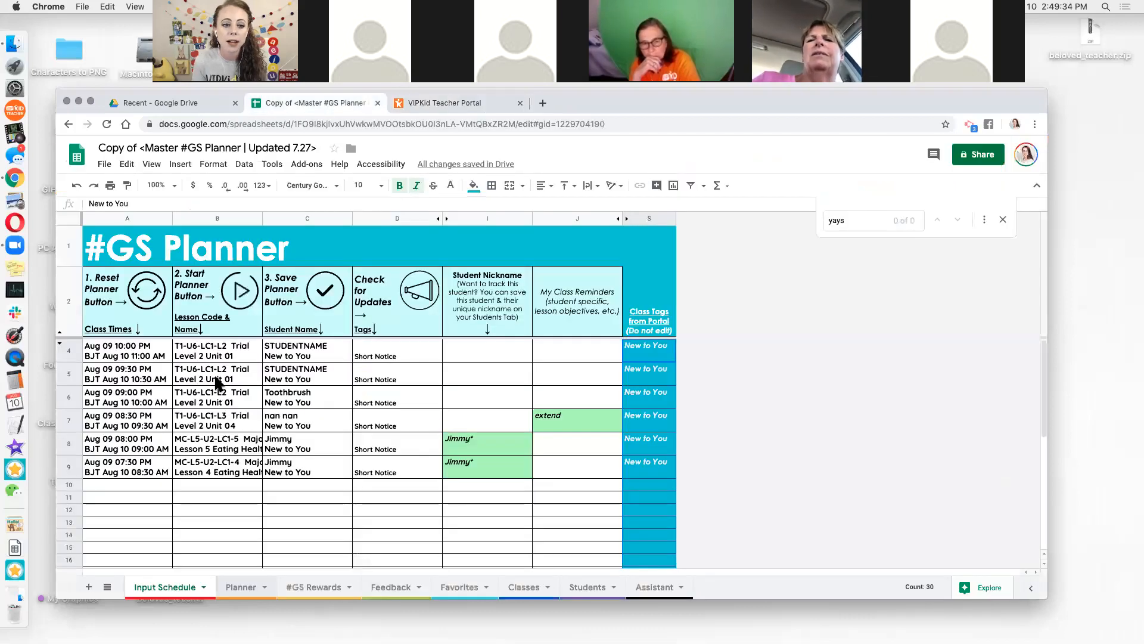
{"action": "left_click", "coordinate": [93, 428]}
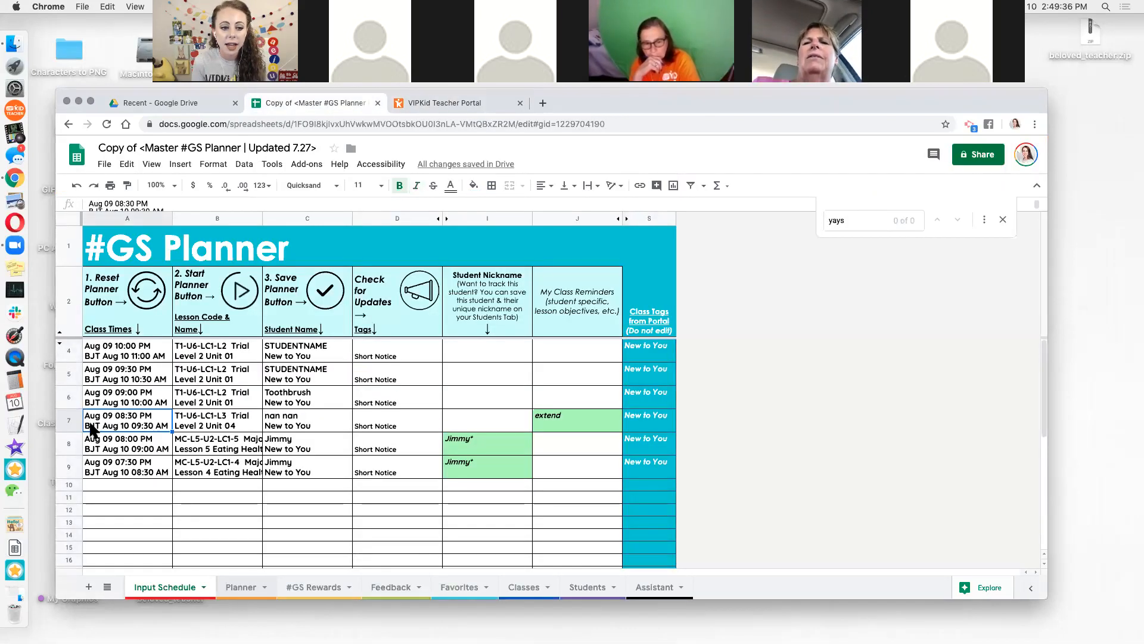
Paste the Aug 09 10:00 PM T1-U6-LC1-L2 Trial class entry over row 7 of the Input Schedule sheet.
{"action": "left_click", "coordinate": [69, 420]}
{"action": "left_click", "coordinate": [128, 426]}
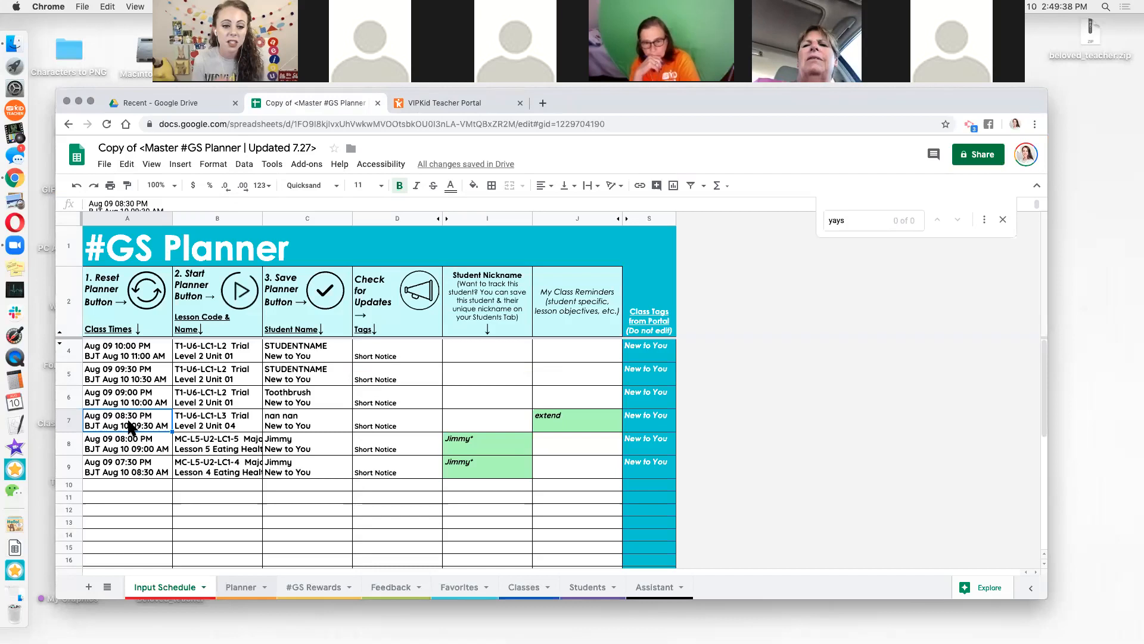
{"action": "type", "text": "Aug 09 10:00 PM BJT Aug 10 11:00 AM\tT1-U6-LC1-L2 Trial Level 2 Unit 01\tSTUDENTNAME New to You\tShort Notice"}
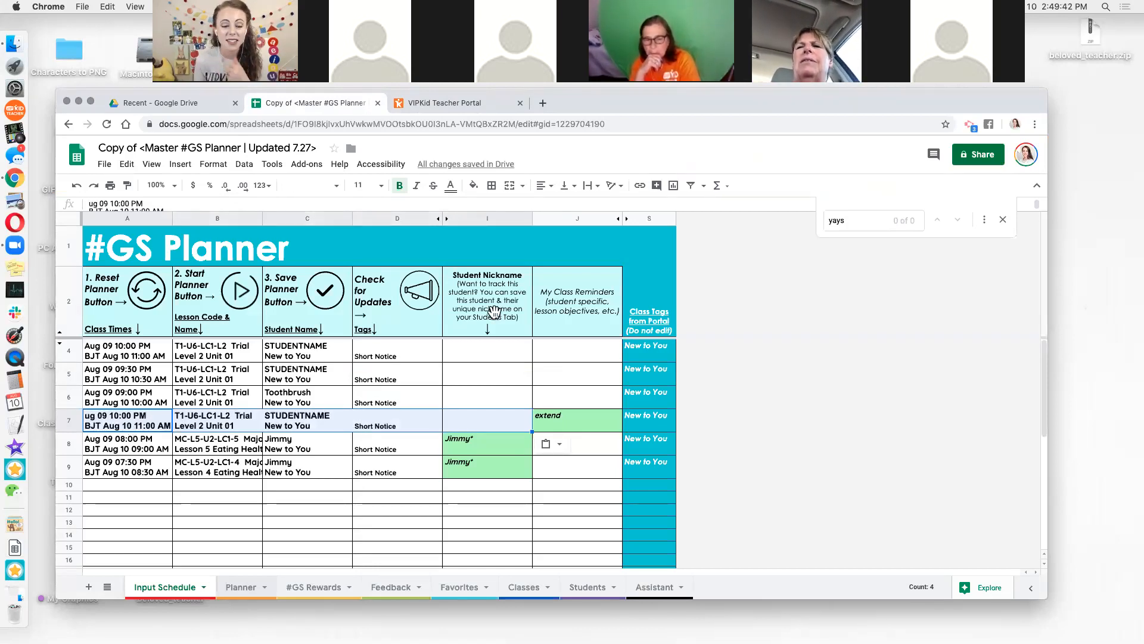
In the Feedback sheet, go to the row 5 favorite girl feedback and run Refresh All.
{"action": "left_click", "coordinate": [409, 589]}
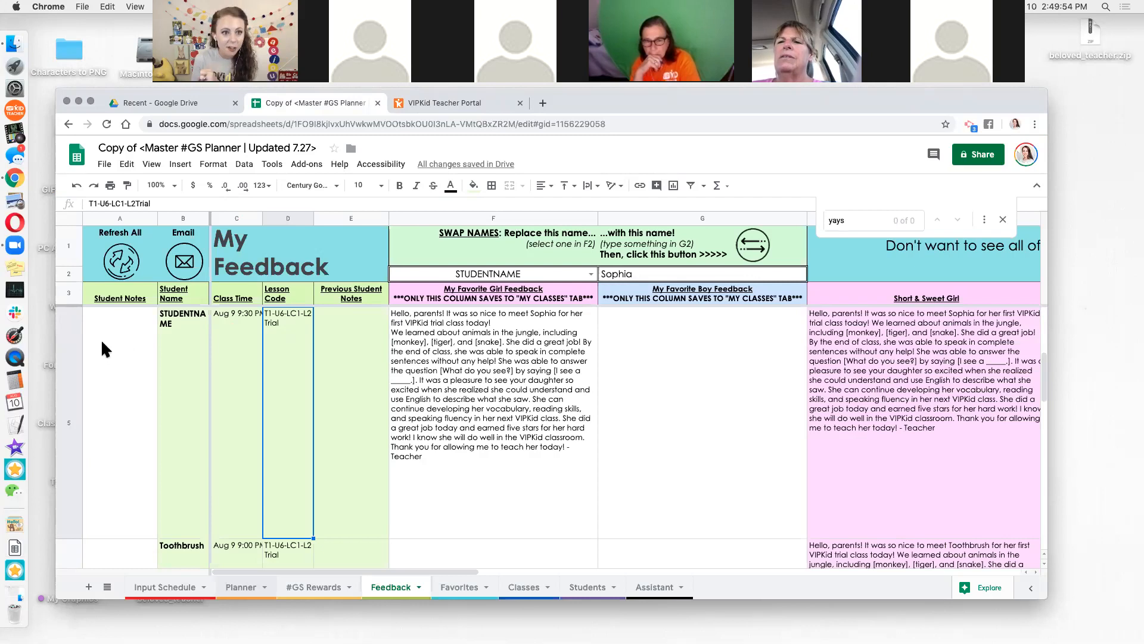
{"action": "left_click", "coordinate": [528, 394]}
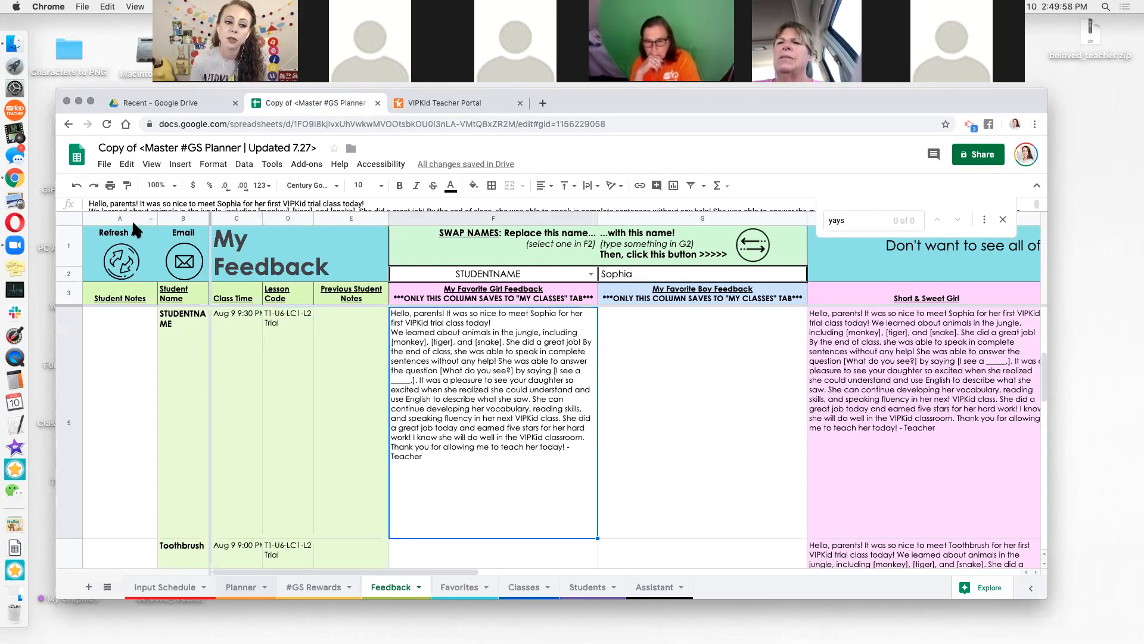
{"action": "left_click", "coordinate": [147, 231]}
{"action": "left_click", "coordinate": [139, 275]}
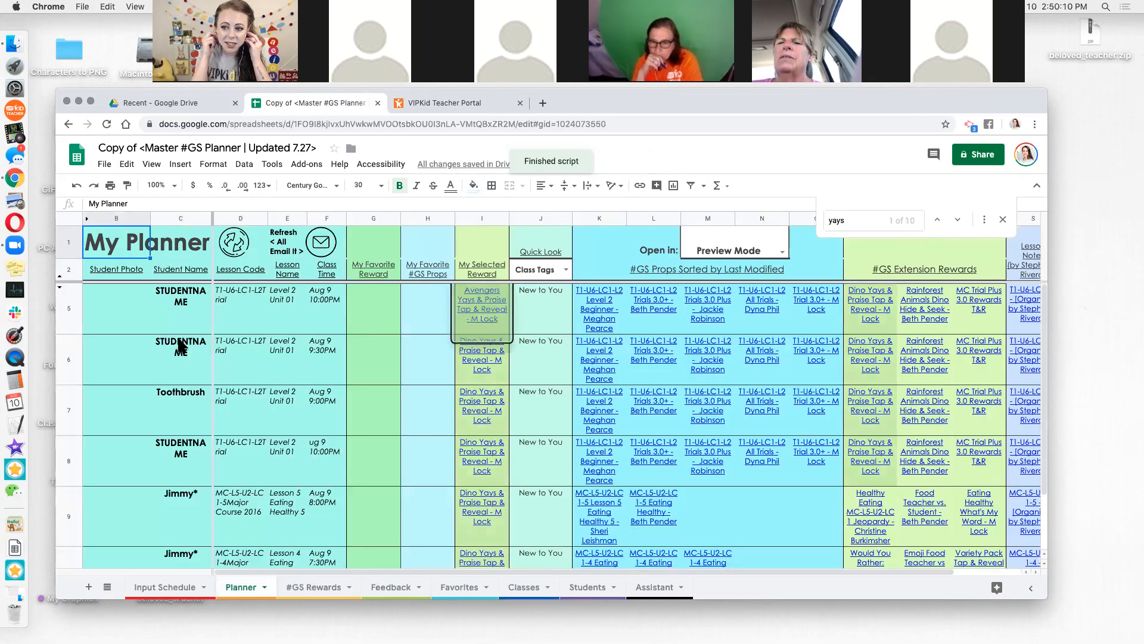
Check the row 4 favorite girl feedback cell in Feedback and the favorite reward and props columns in Planner.
{"action": "left_click", "coordinate": [394, 587]}
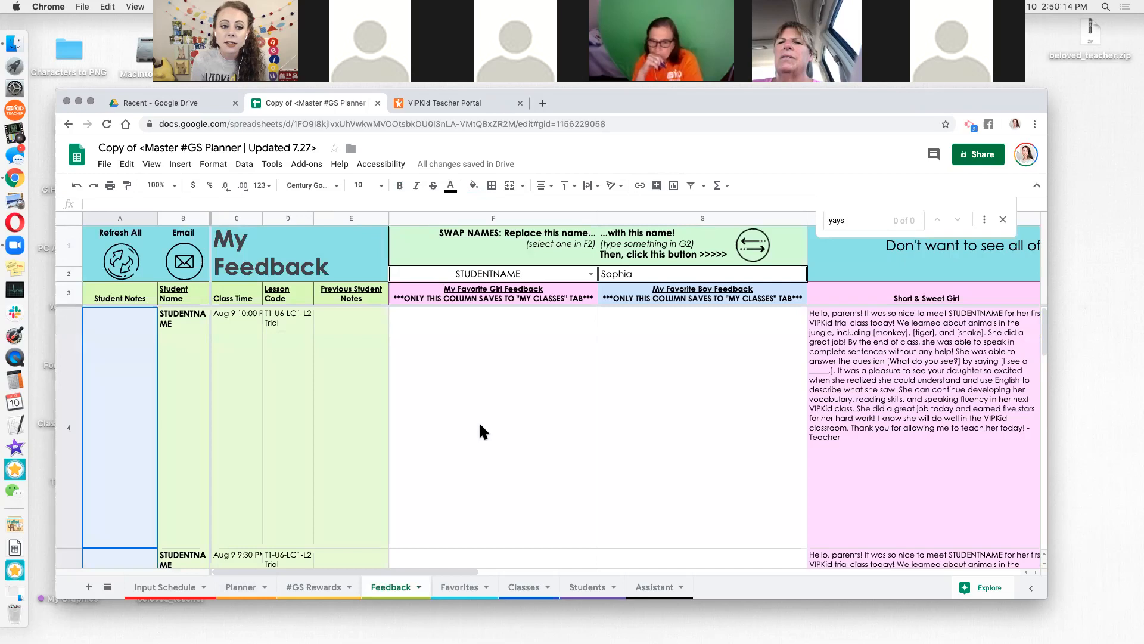
{"action": "left_click", "coordinate": [480, 426]}
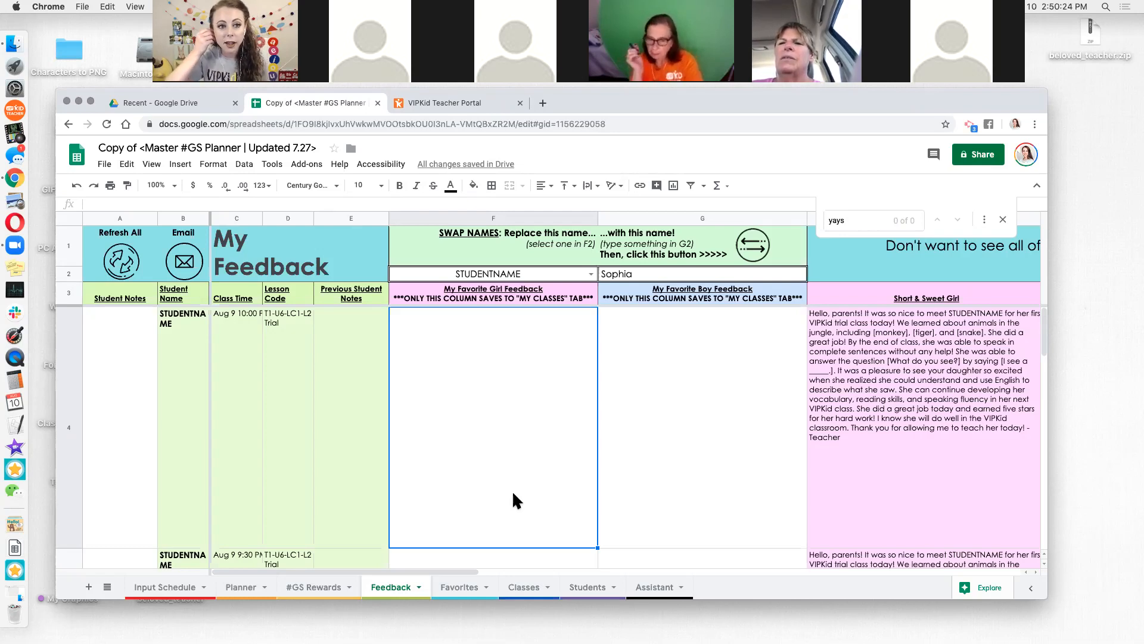
{"action": "left_click", "coordinate": [263, 588]}
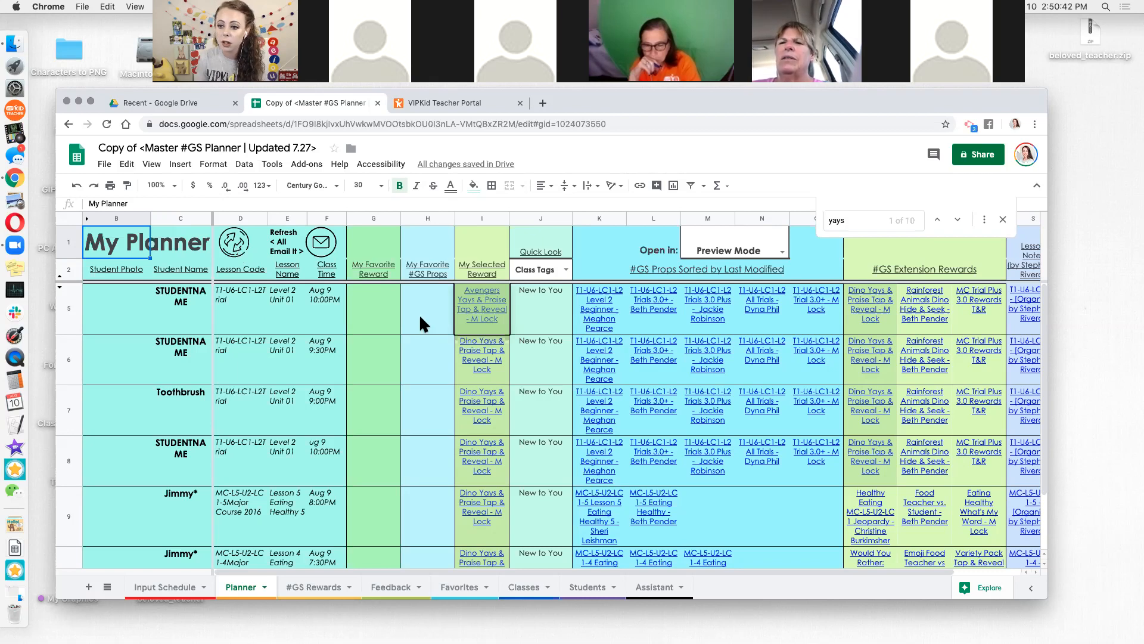
In the Input Schedule sheet, change the row 4 lesson code to T1-U6-LC1-L3.
{"action": "left_click", "coordinate": [176, 589]}
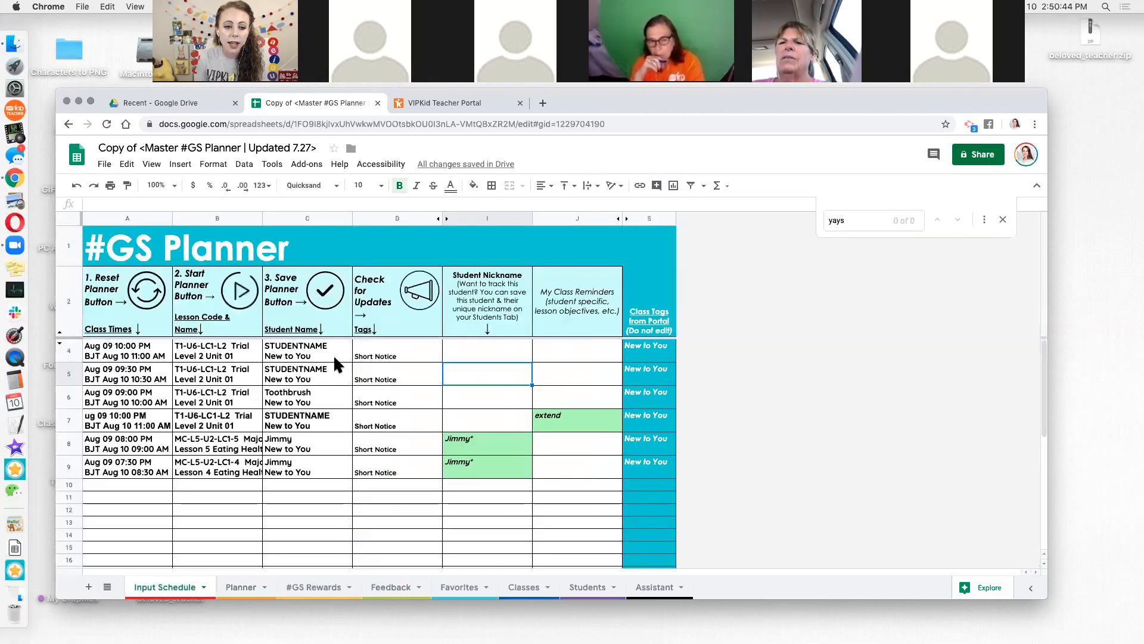
{"action": "double_click", "coordinate": [231, 347]}
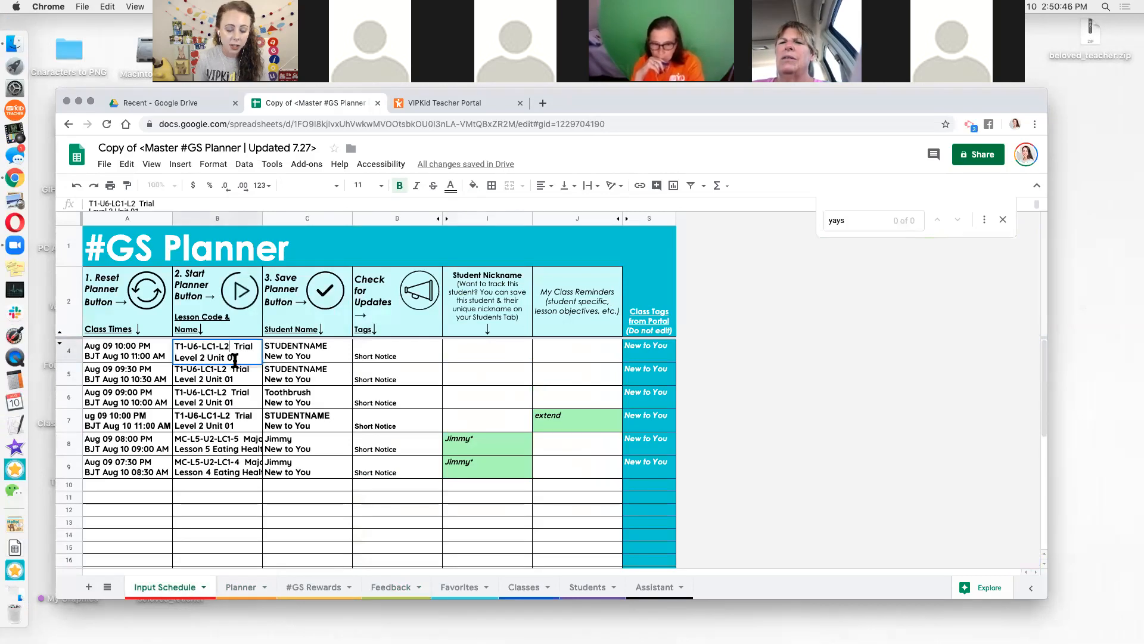
{"action": "key", "text": "BackSpace"}
{"action": "type", "text": "3"}
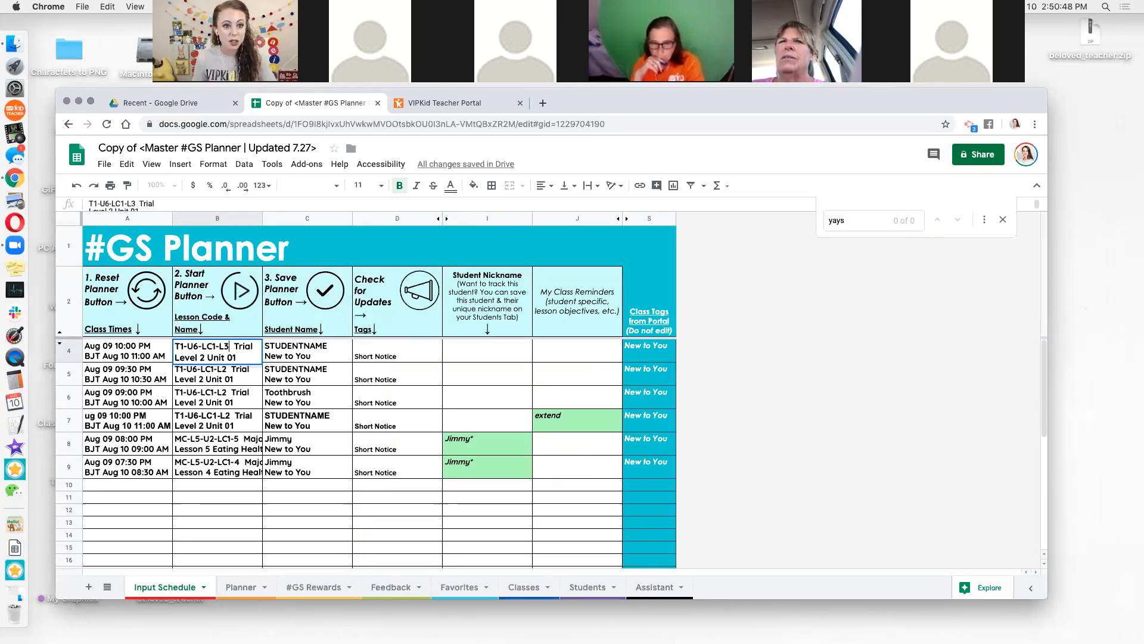
{"action": "key", "text": "Return"}
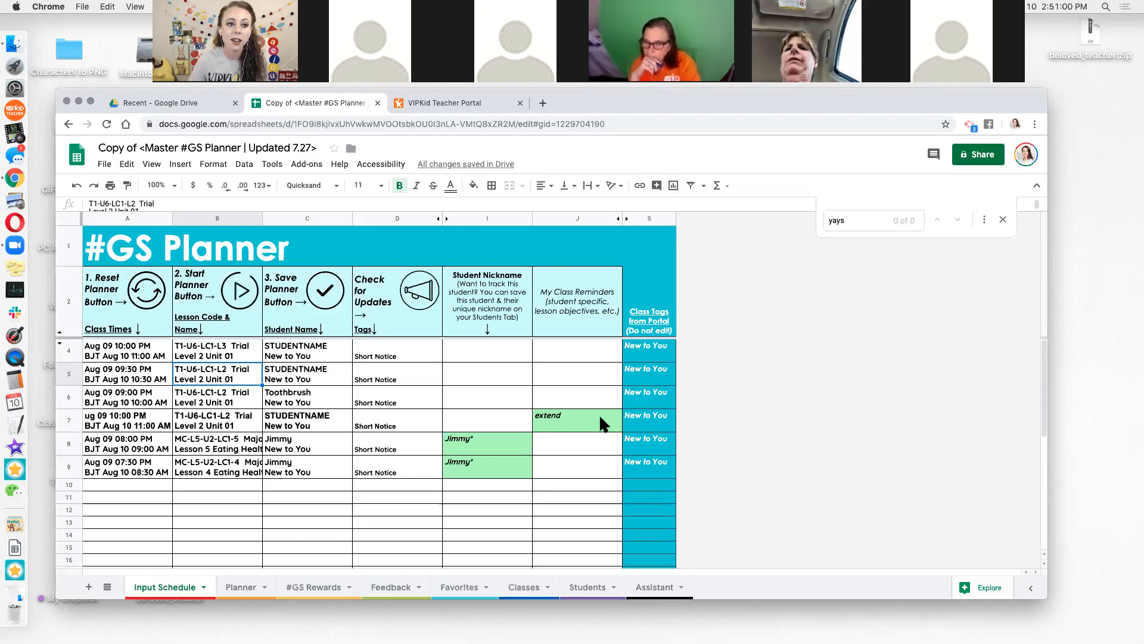
{"action": "left_click", "coordinate": [381, 358]}
{"action": "left_click", "coordinate": [289, 357]}
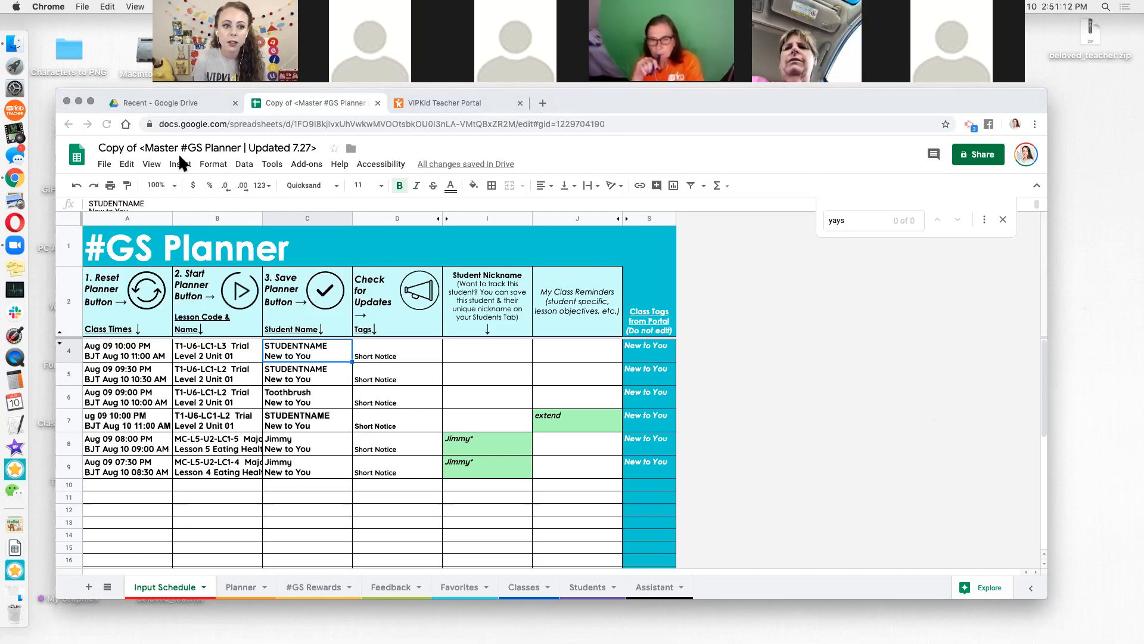
Load the VIPKid Google Slides Group page at facebook.com/groups/vipkidgs in the VIPKid portal's browser tab, and close that tab.
{"action": "left_click_drag", "start_coordinate": [177, 91], "coordinate": [175, 93]}
{"action": "left_click", "coordinate": [230, 104]}
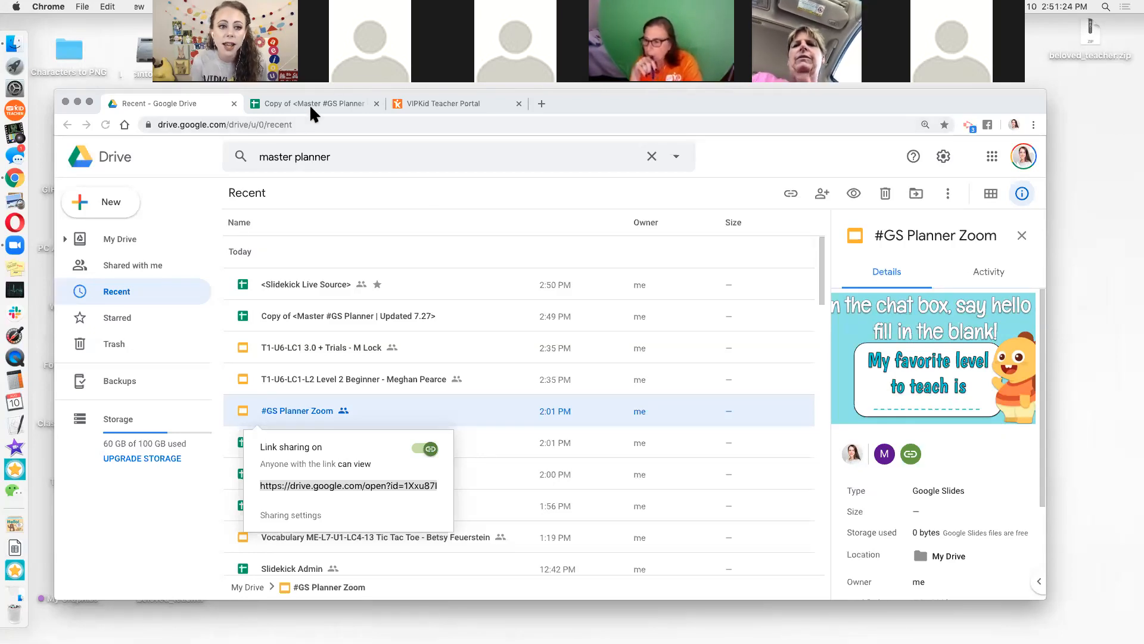
{"action": "left_click", "coordinate": [353, 106]}
{"action": "left_click", "coordinate": [401, 106]}
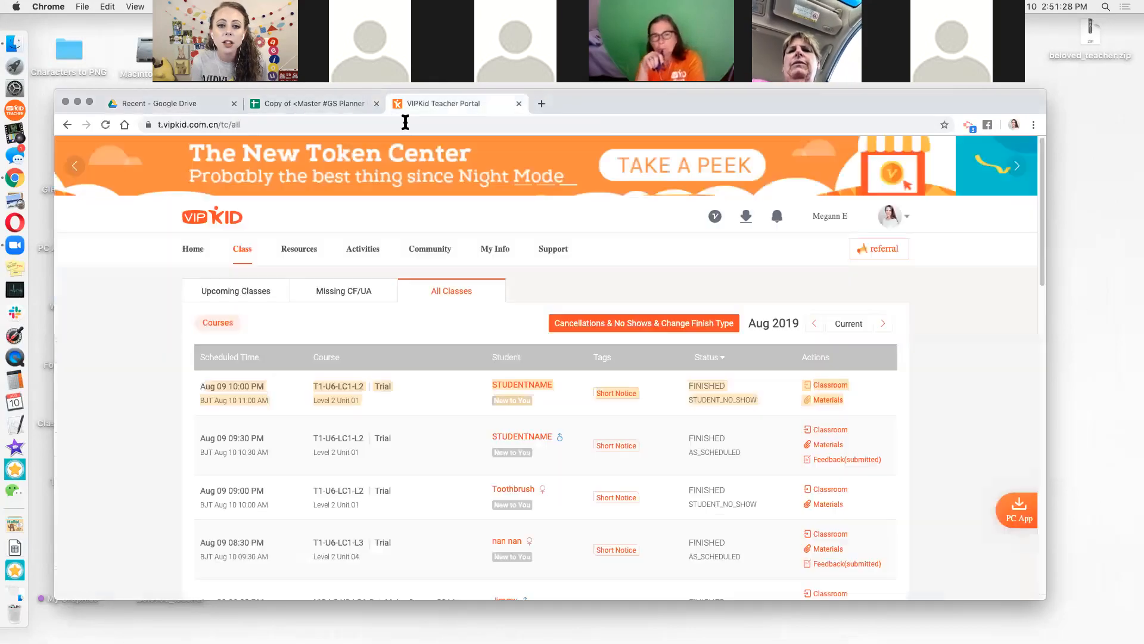
{"action": "left_click", "coordinate": [355, 127]}
{"action": "type", "text": "facebook"}
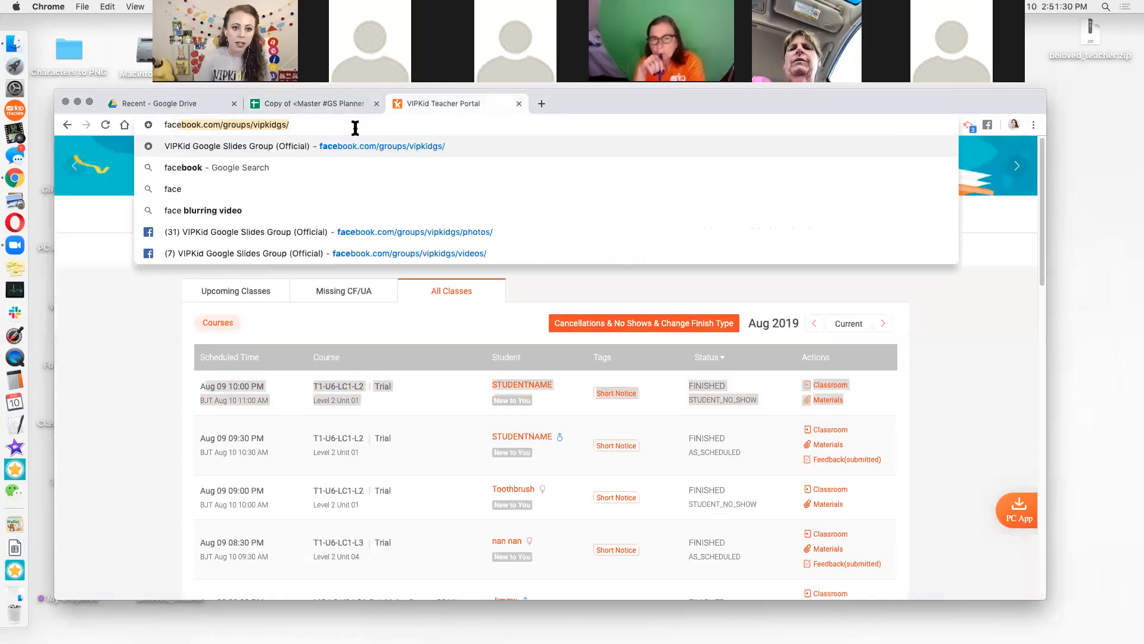
{"action": "key", "text": "Delete"}
{"action": "key", "text": "Up"}
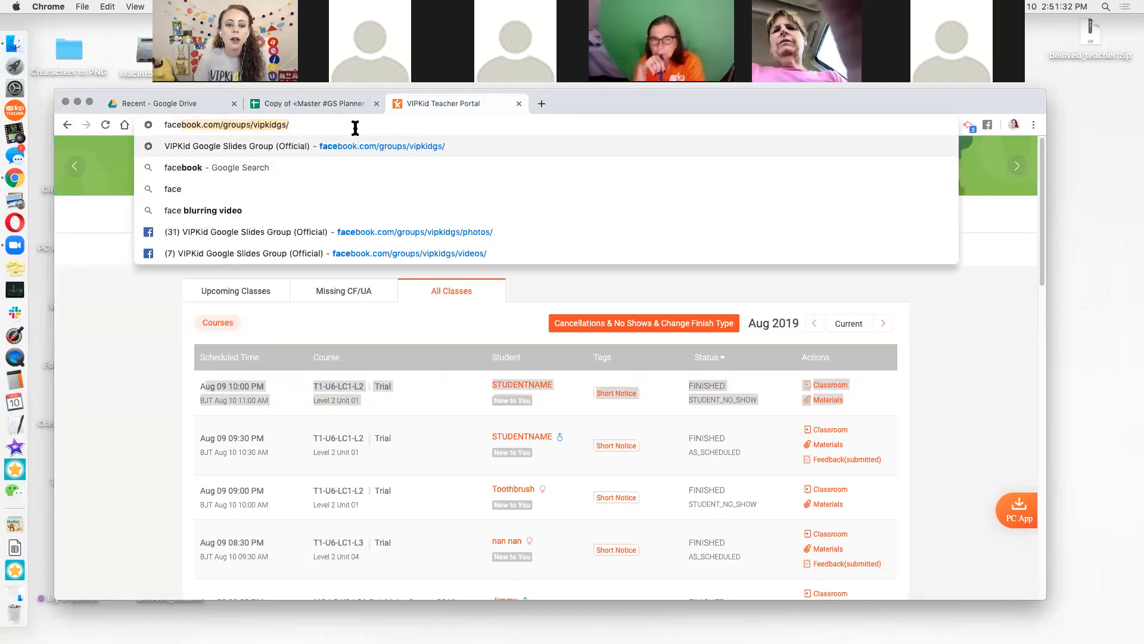
{"action": "key", "text": "Return"}
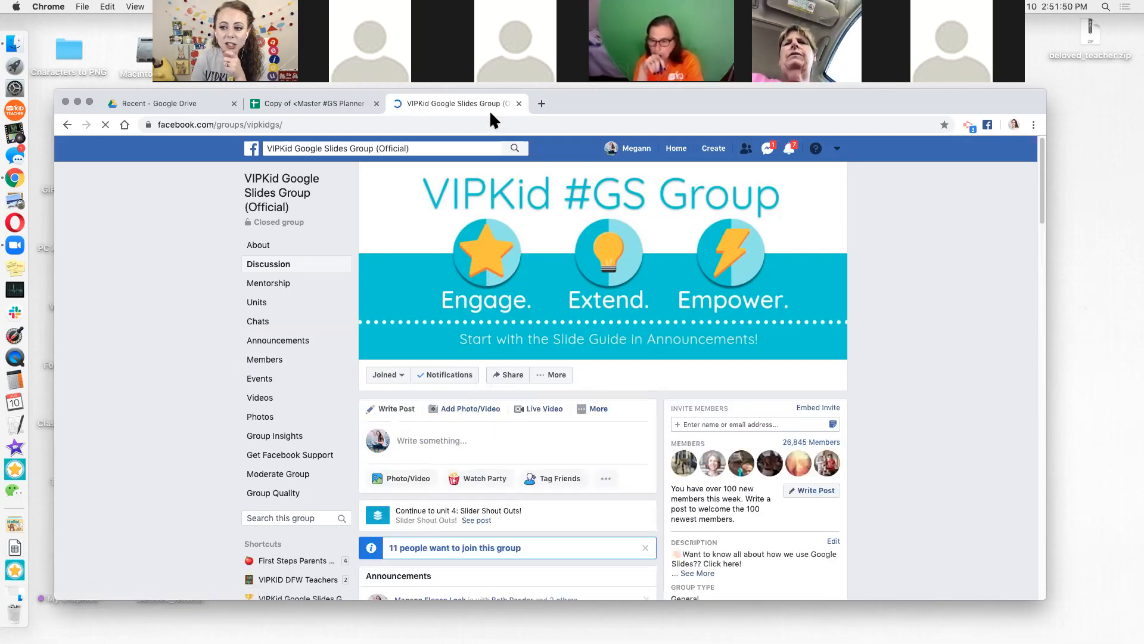
{"action": "left_click", "coordinate": [519, 104]}
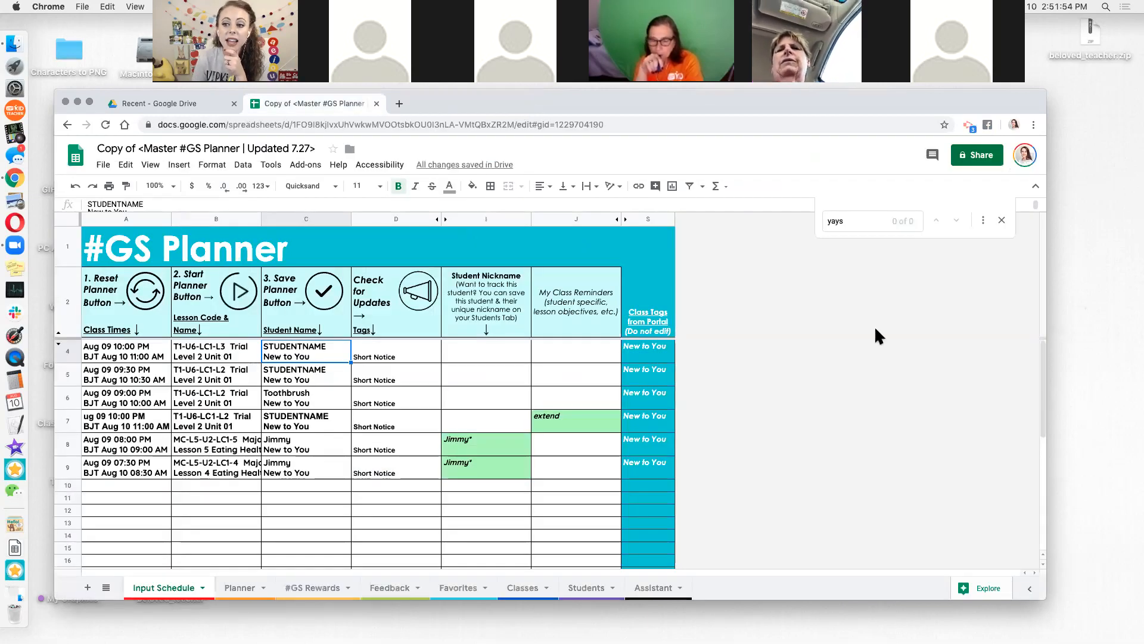
Open the Favorites sheet, close the find bar and go to the My Favorite GS Props cell for T1-U1-LC1-L3-7.
{"action": "left_click", "coordinate": [468, 398]}
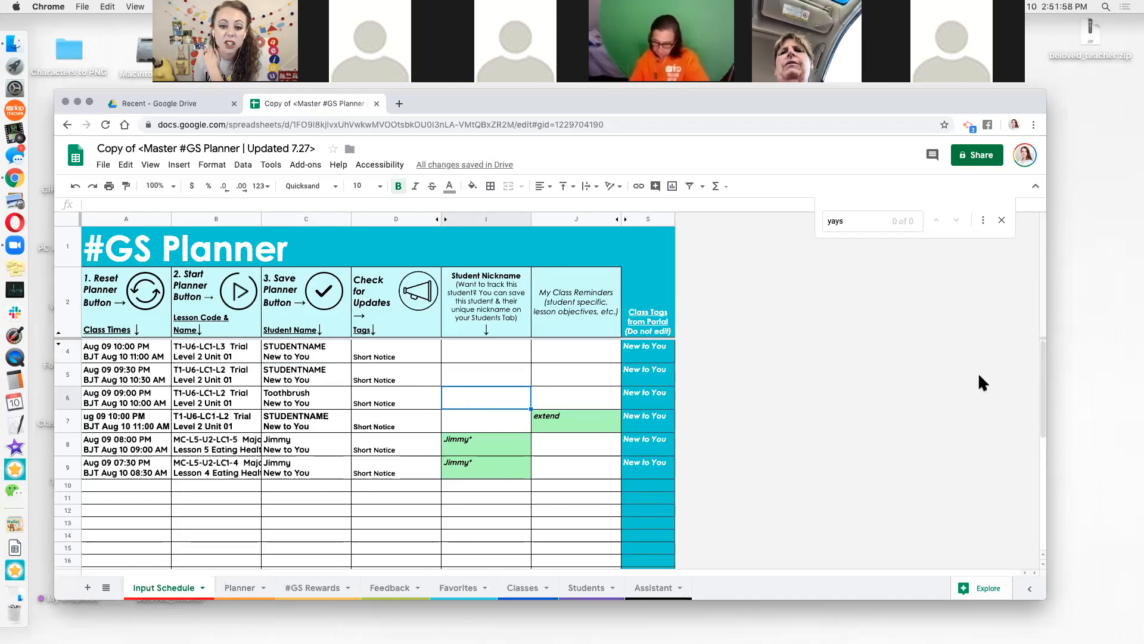
{"action": "left_click", "coordinate": [446, 589]}
{"action": "left_click", "coordinate": [407, 469]}
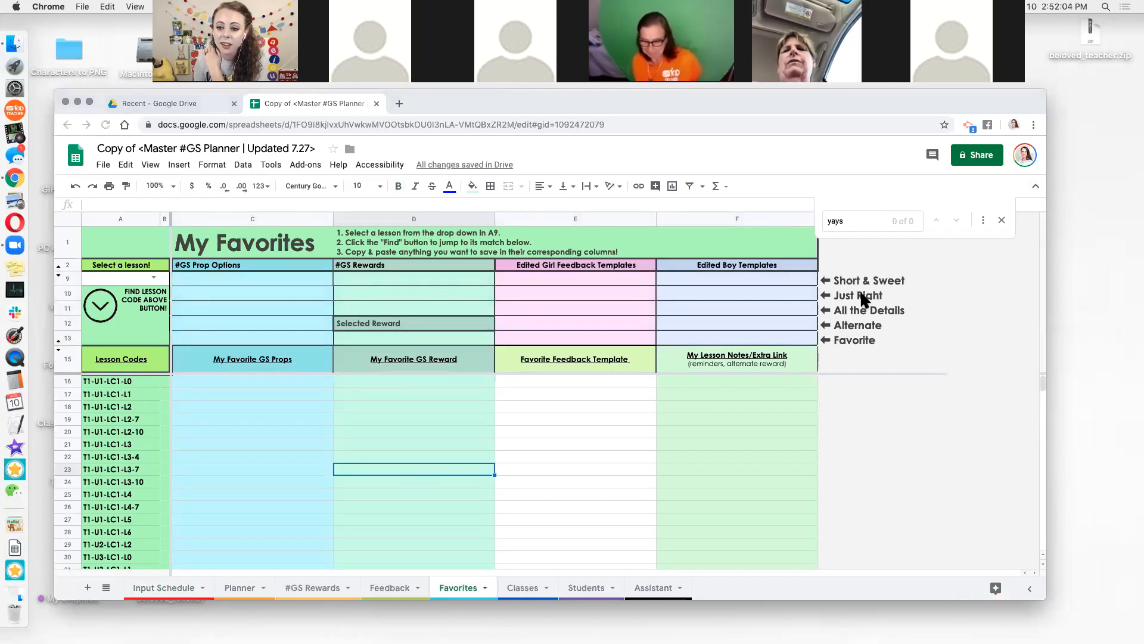
{"action": "left_click", "coordinate": [1001, 222]}
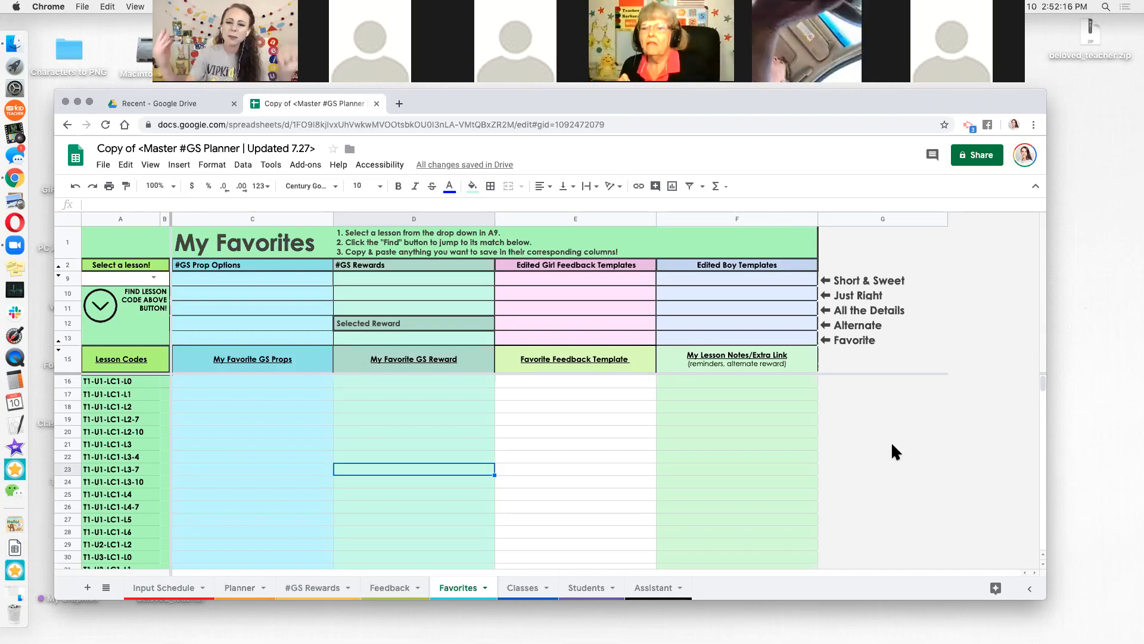
{"action": "left_click", "coordinate": [253, 469]}
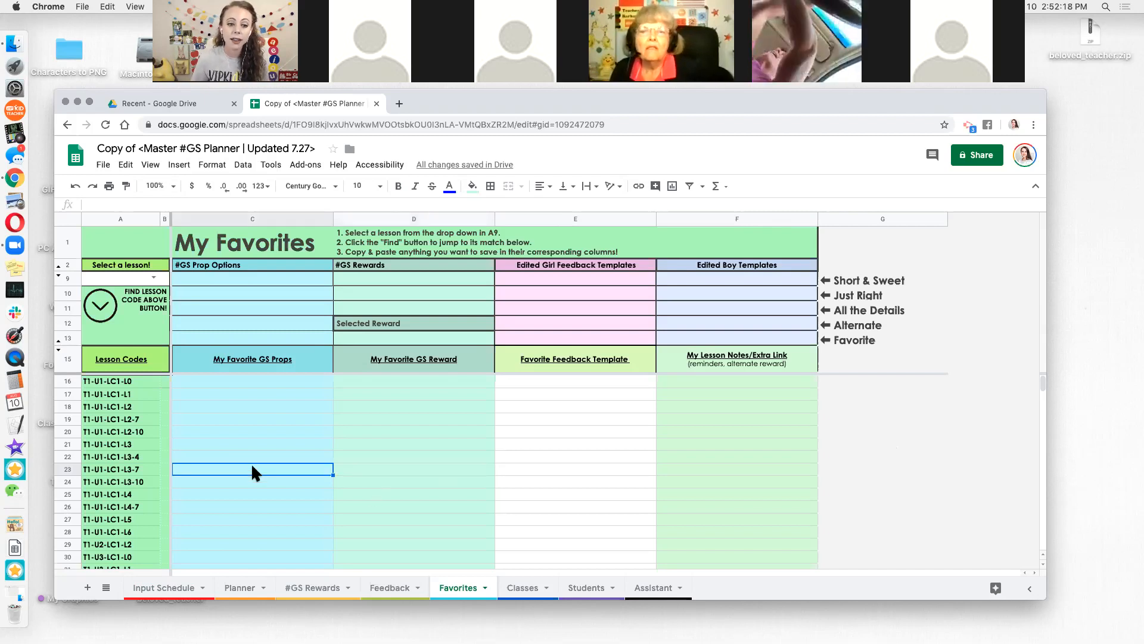
Review the Input Schedule and Planner sheets and look at the My Classes table in the Classes sheet.
{"action": "left_click", "coordinate": [159, 589]}
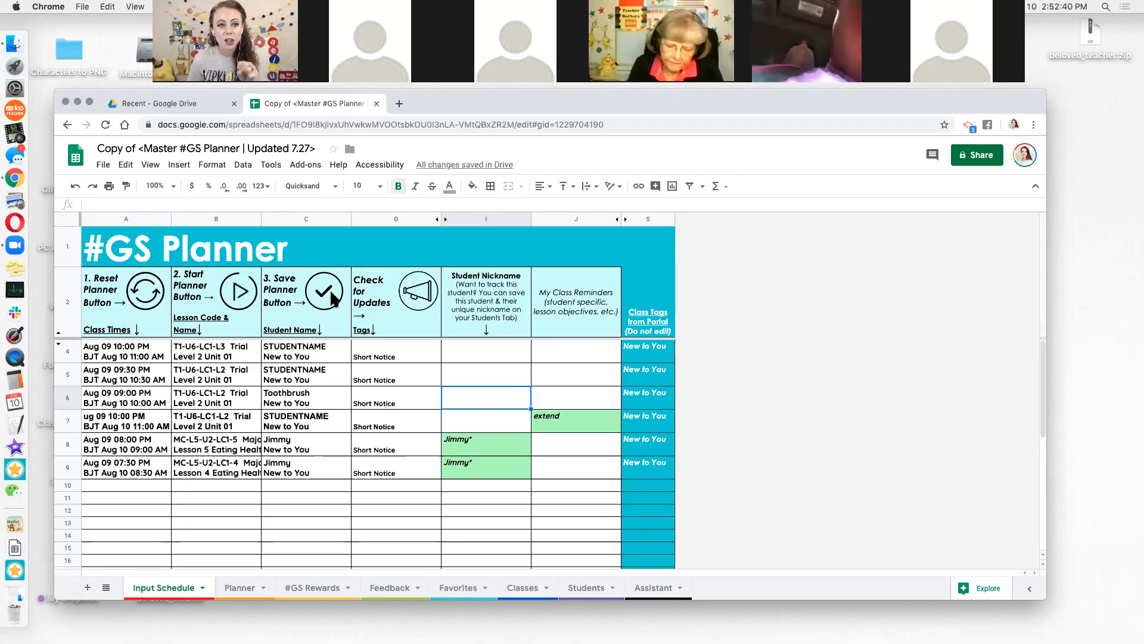
{"action": "left_click", "coordinate": [241, 588]}
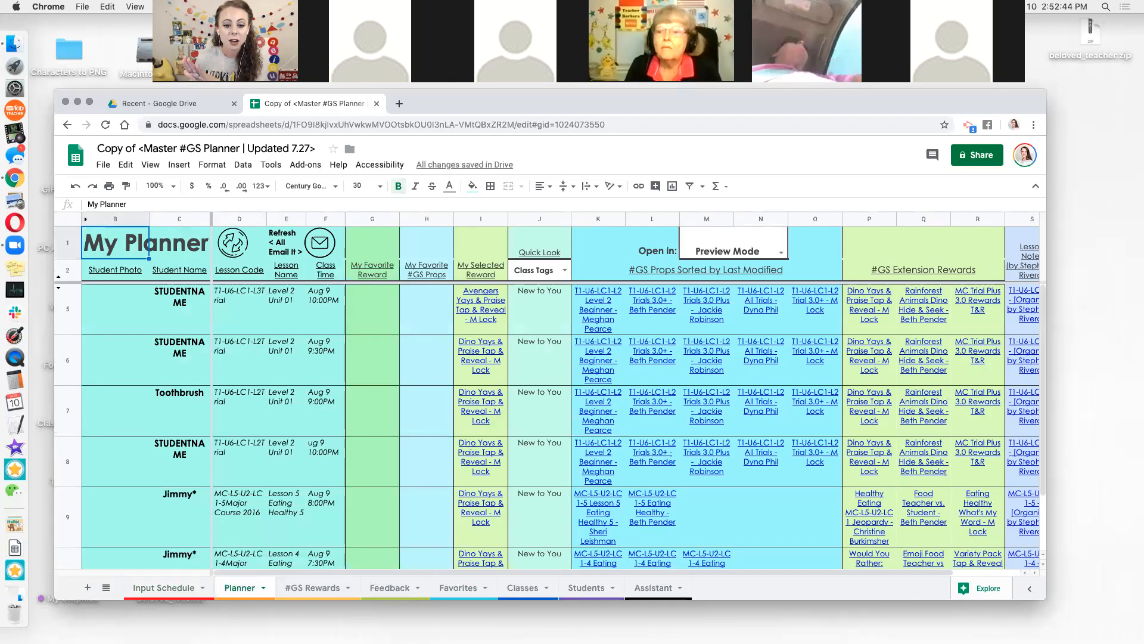
{"action": "left_click", "coordinate": [533, 587]}
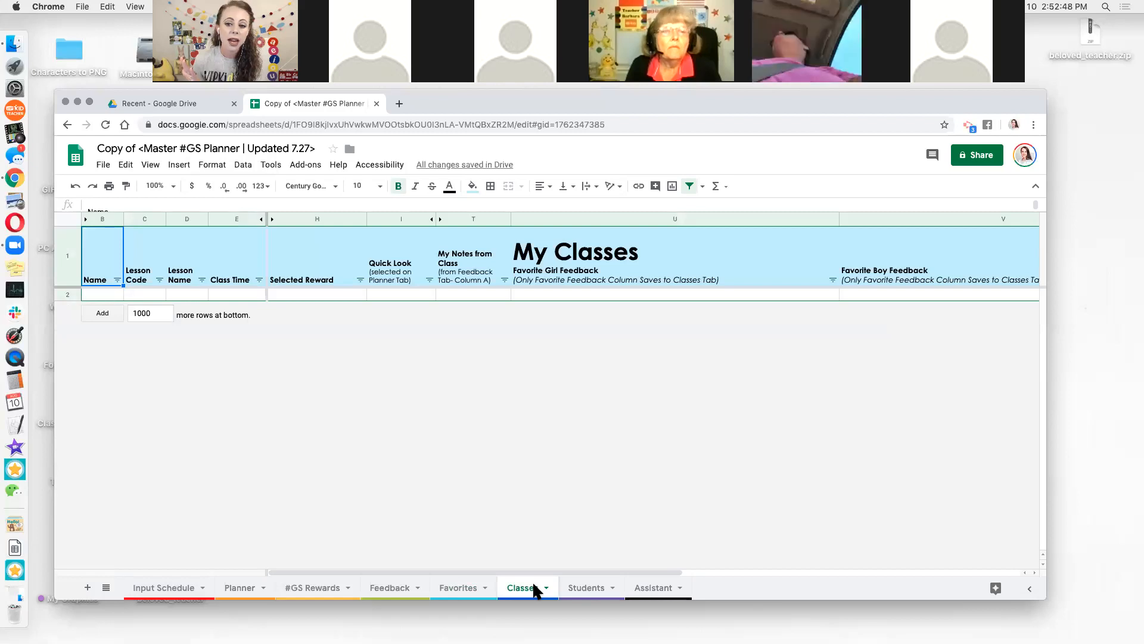
Return to Input Schedule and run Save Planner to store the scheduled classes in the Classes sheet.
{"action": "left_click", "coordinate": [162, 590]}
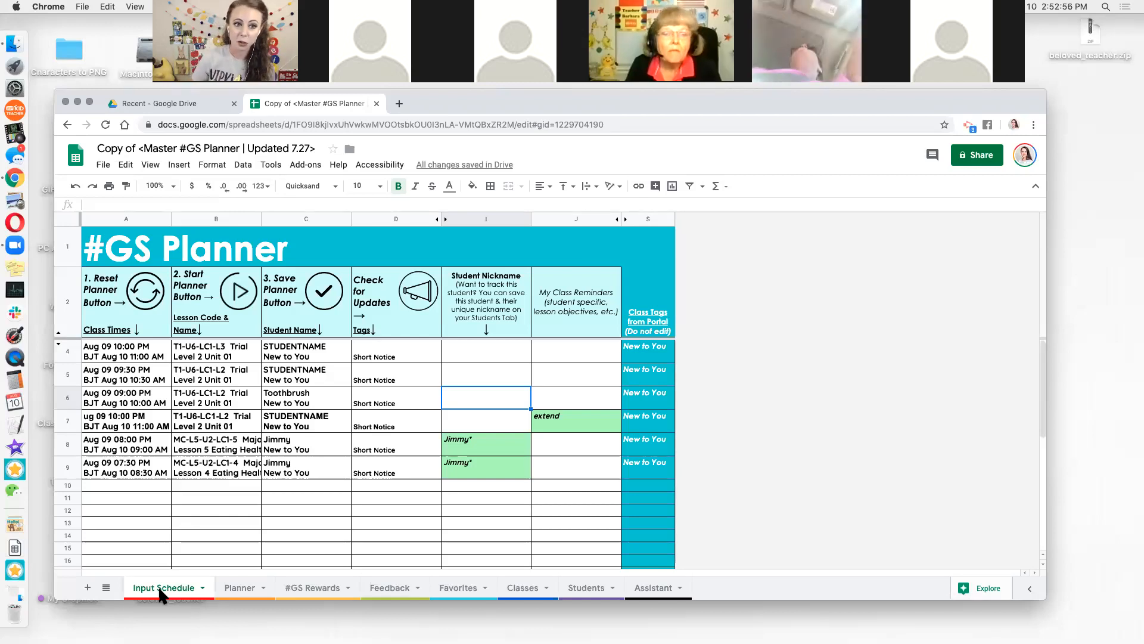
{"action": "left_click", "coordinate": [317, 346]}
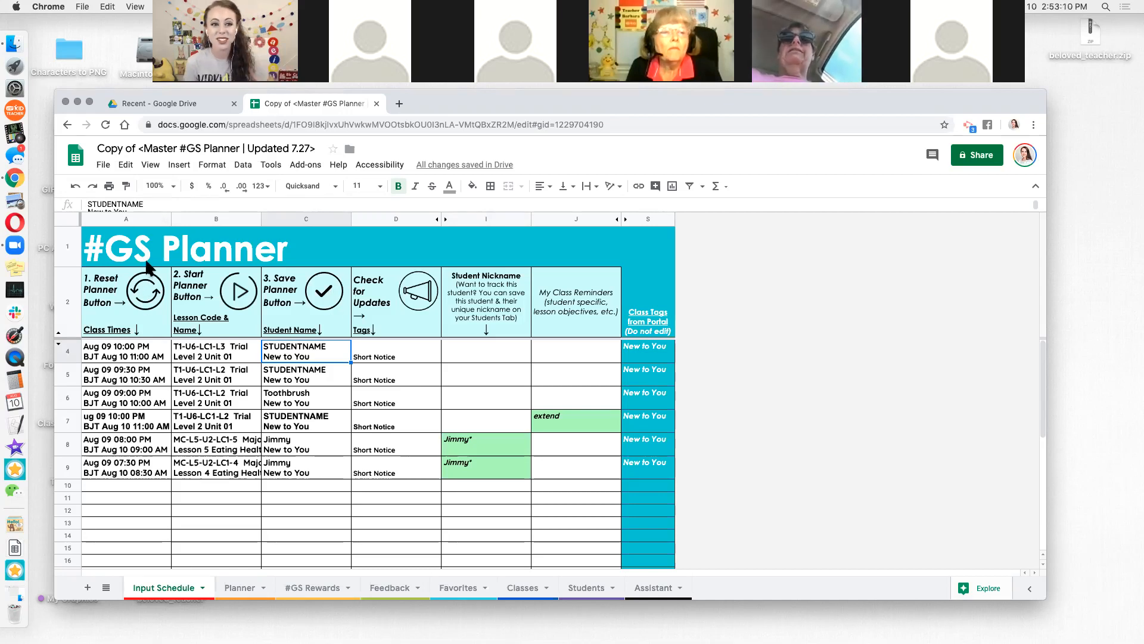
{"action": "left_click", "coordinate": [337, 298]}
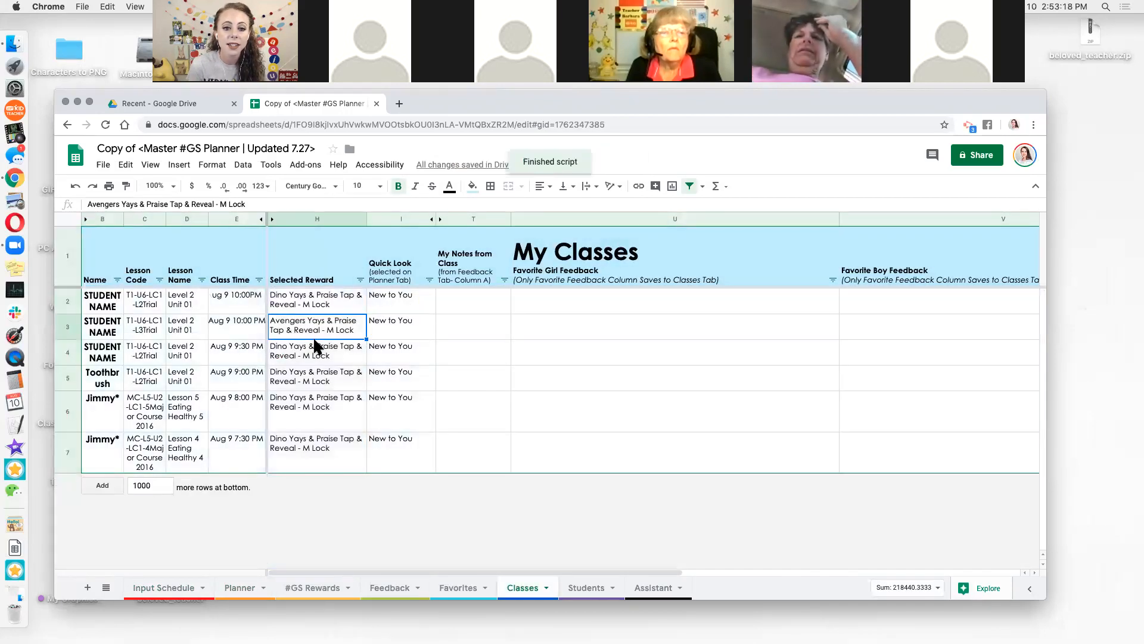
Examine the saved class records in rows 2 to 7 of the Classes sheet, including their Selected Reward entries.
{"action": "left_click", "coordinate": [309, 357]}
{"action": "left_click", "coordinate": [103, 304]}
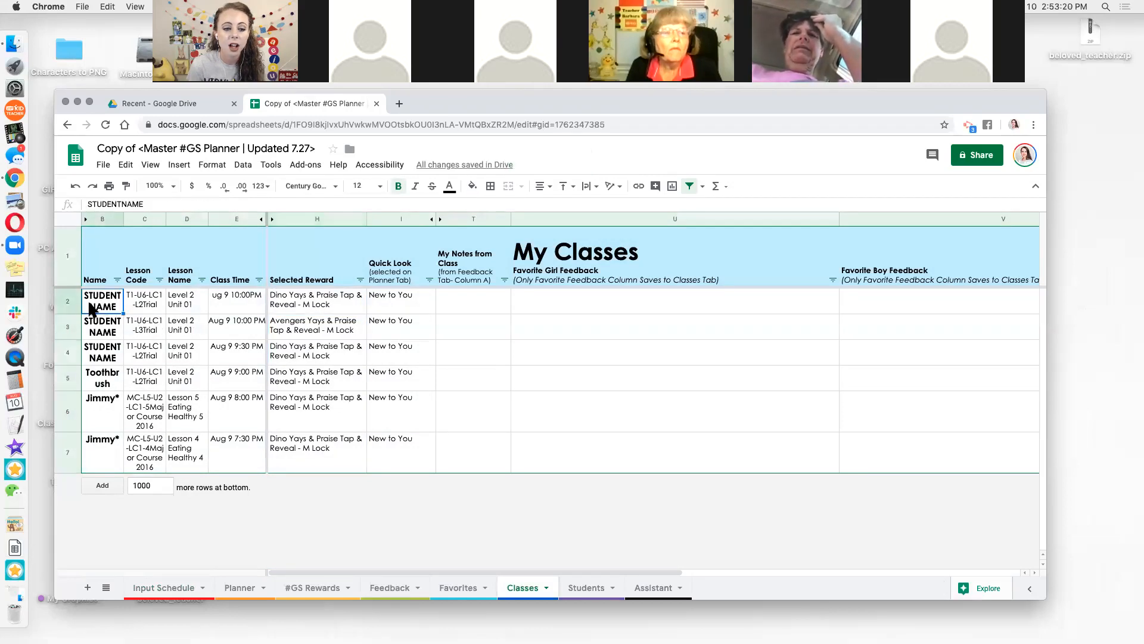
{"action": "left_click", "coordinate": [67, 300]}
{"action": "left_click", "coordinate": [68, 327]}
{"action": "left_click", "coordinate": [68, 352]}
{"action": "left_click", "coordinate": [70, 377]}
{"action": "left_click", "coordinate": [67, 404]}
{"action": "left_click", "coordinate": [70, 447]}
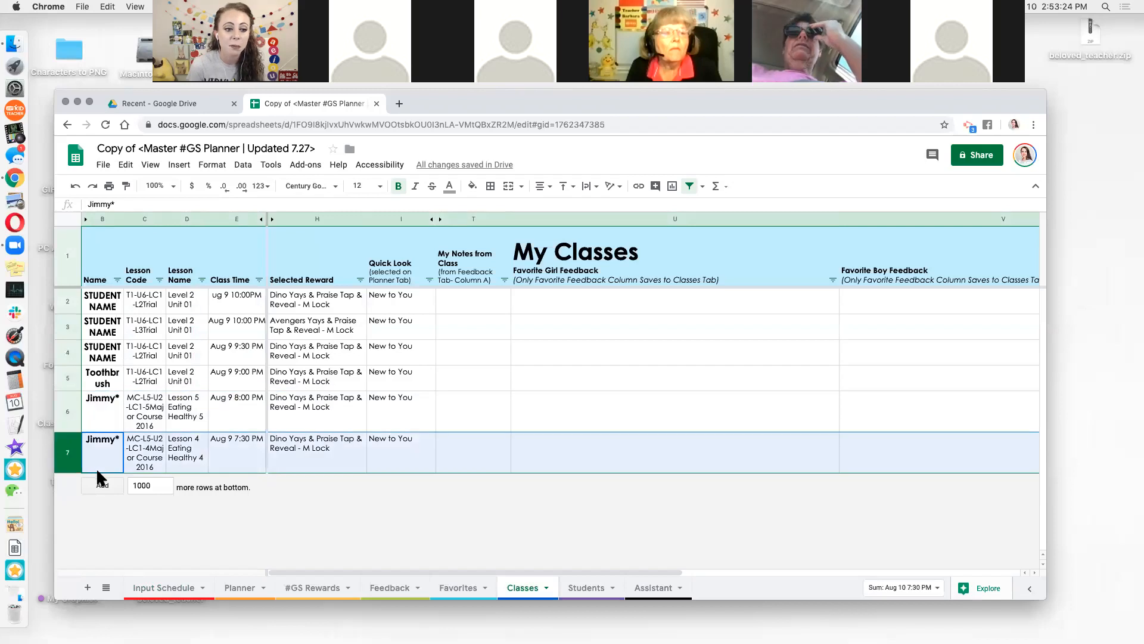
{"action": "left_click", "coordinate": [301, 356]}
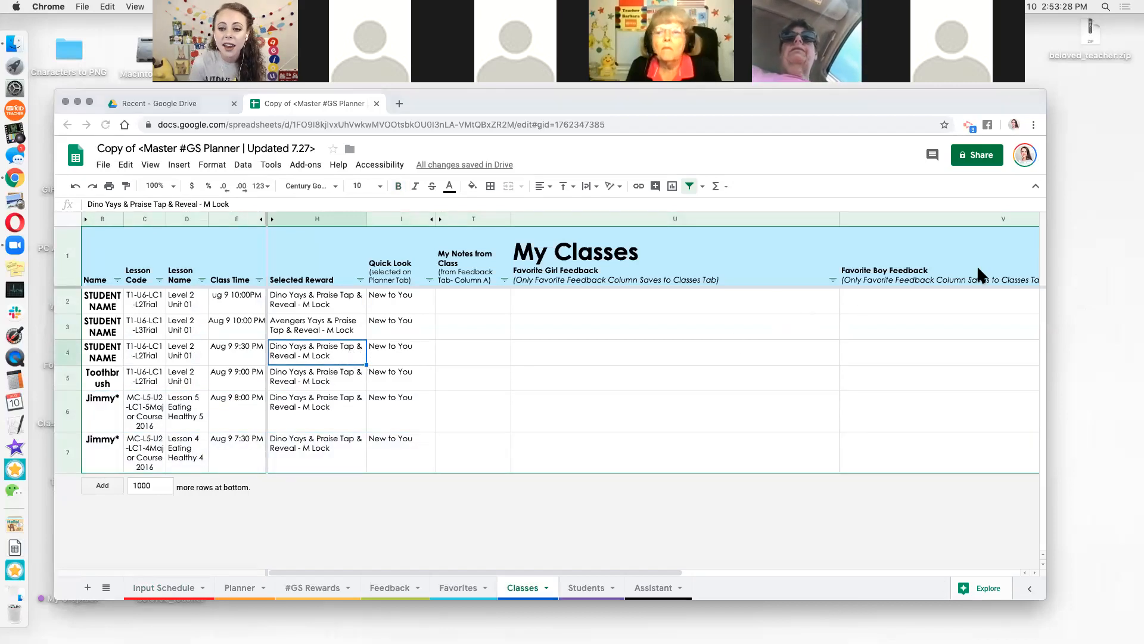
View the sort and filter options of the Selected Reward and Name columns in My Classes, leaving them unapplied.
{"action": "left_click", "coordinate": [360, 280]}
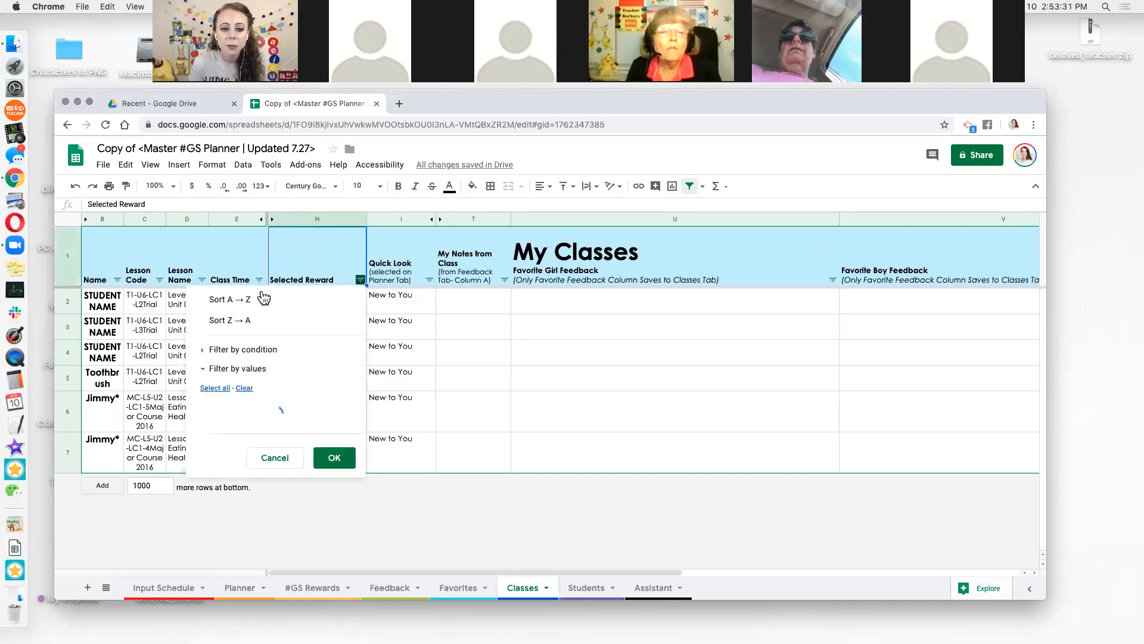
{"action": "left_click", "coordinate": [117, 280]}
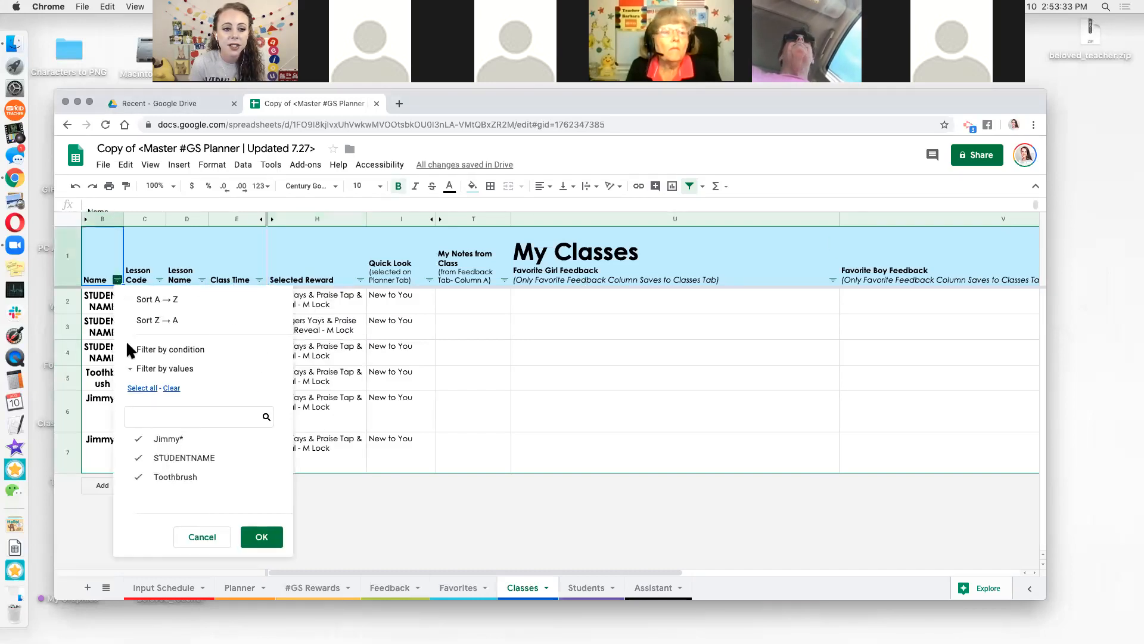
{"action": "left_click", "coordinate": [383, 348]}
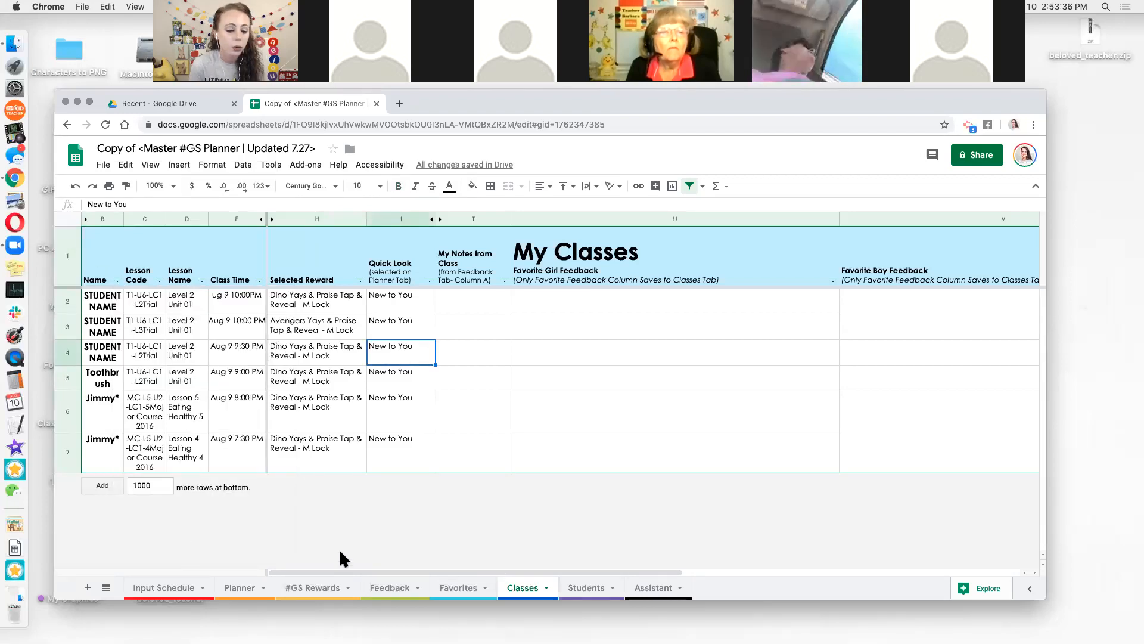
Return to Input Schedule and run Reset Planner to clear the scheduled classes.
{"action": "left_click", "coordinate": [179, 589]}
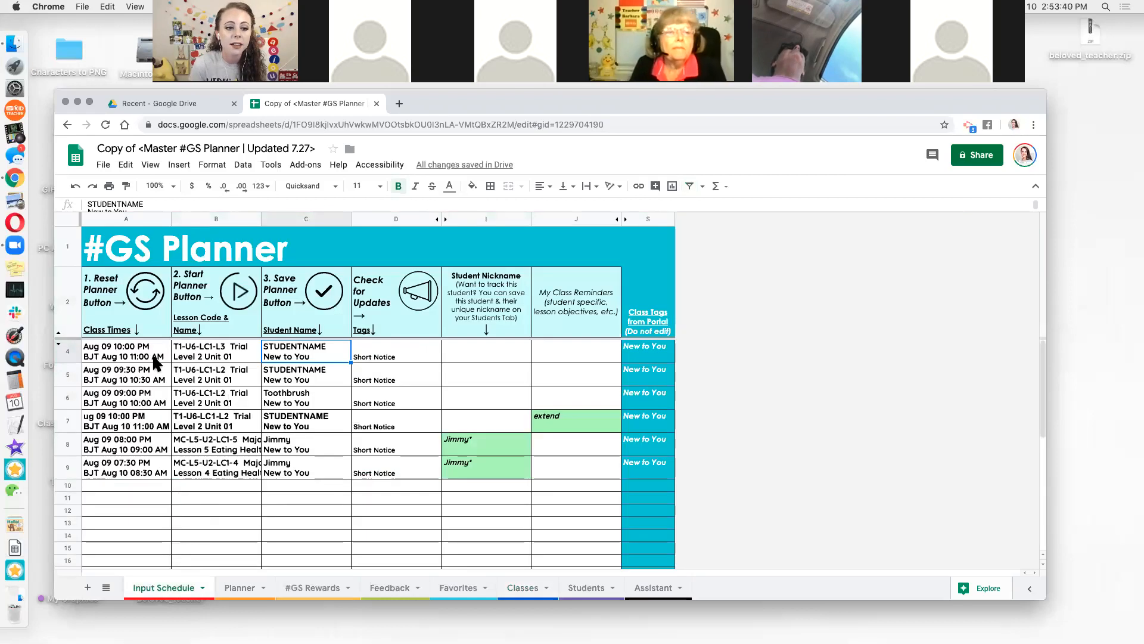
{"action": "left_click", "coordinate": [153, 357]}
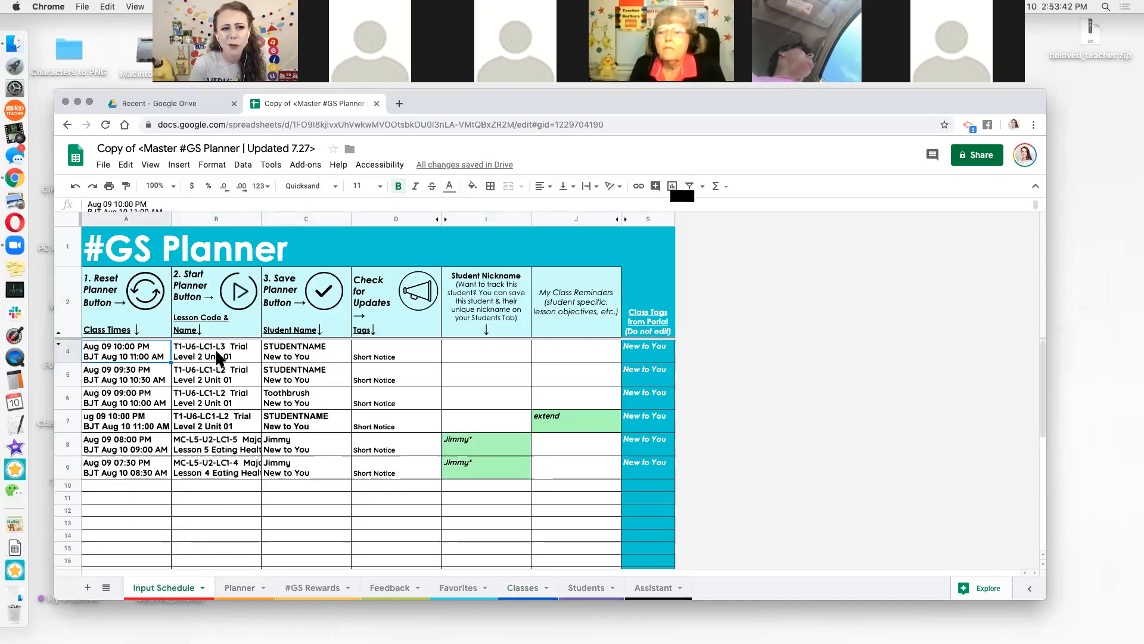
{"action": "left_click", "coordinate": [149, 292]}
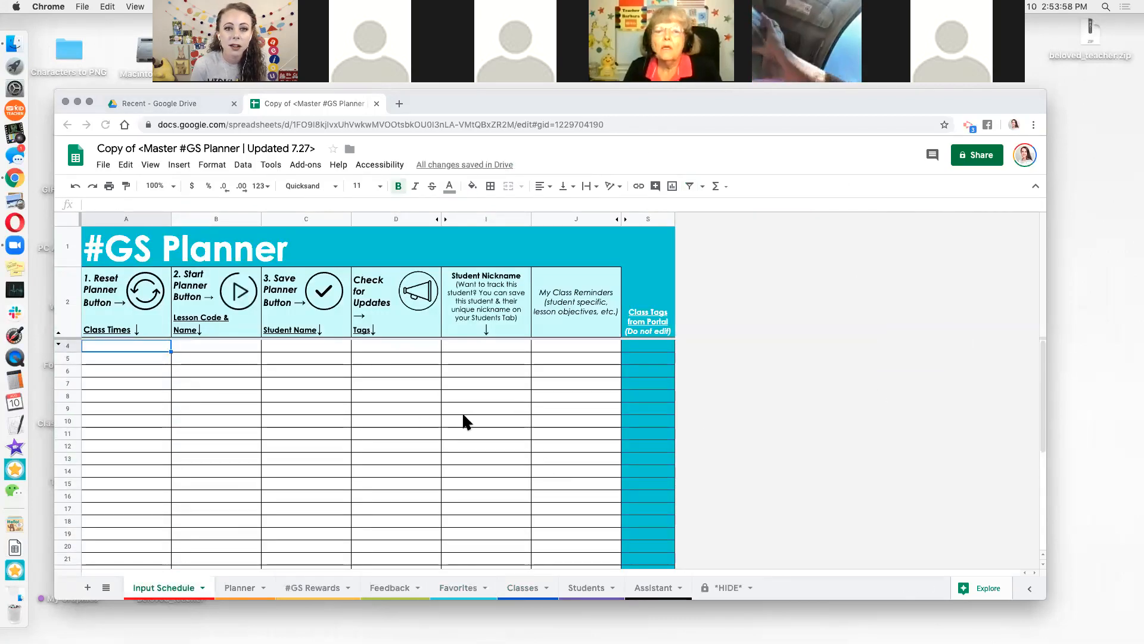
{"action": "left_click", "coordinate": [499, 410]}
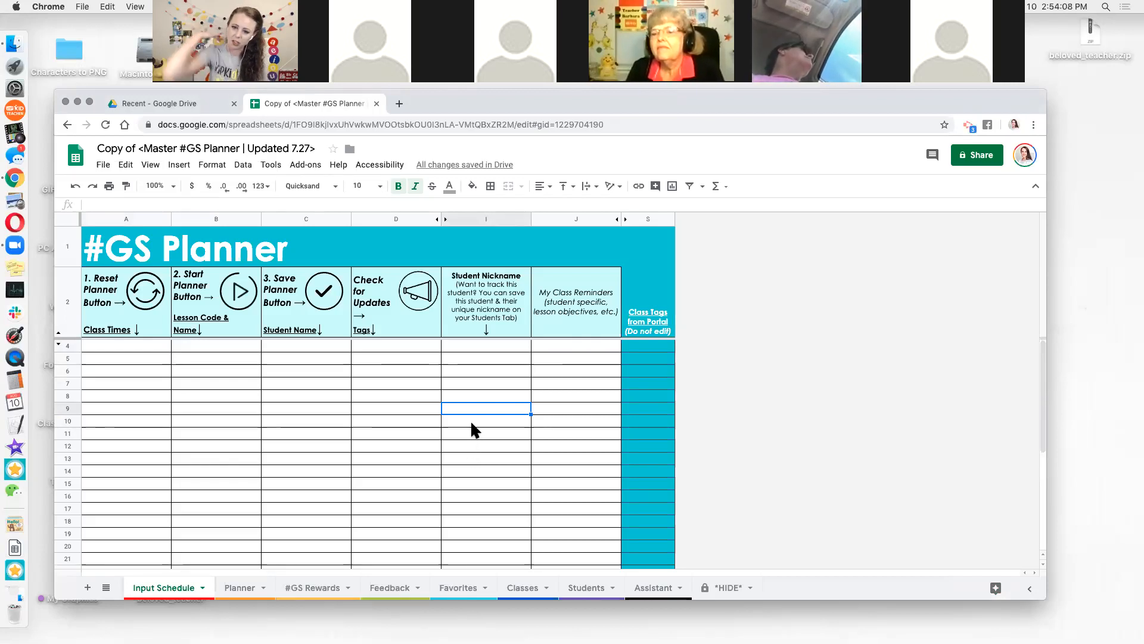
{"action": "left_click", "coordinate": [426, 346]}
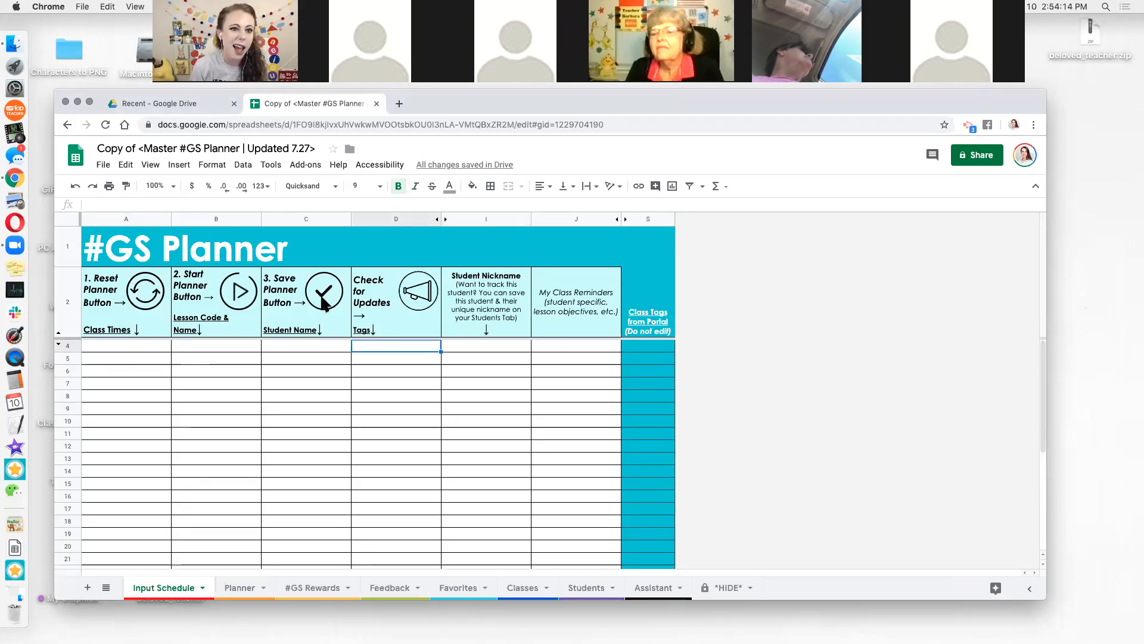
{"action": "left_click", "coordinate": [343, 350]}
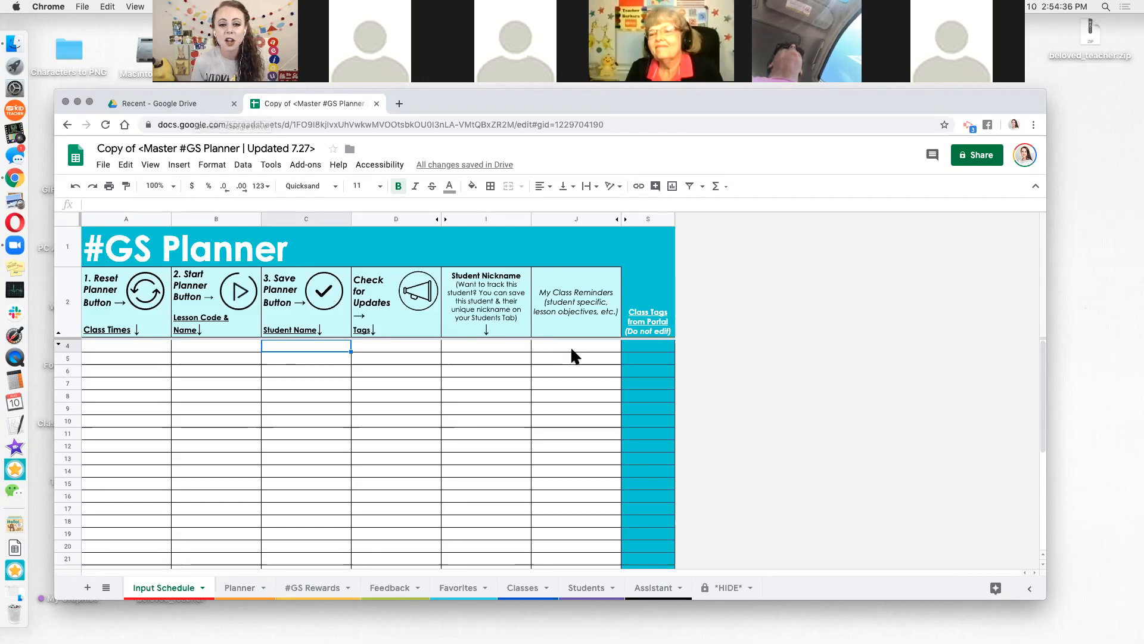
{"action": "left_click", "coordinate": [152, 345]}
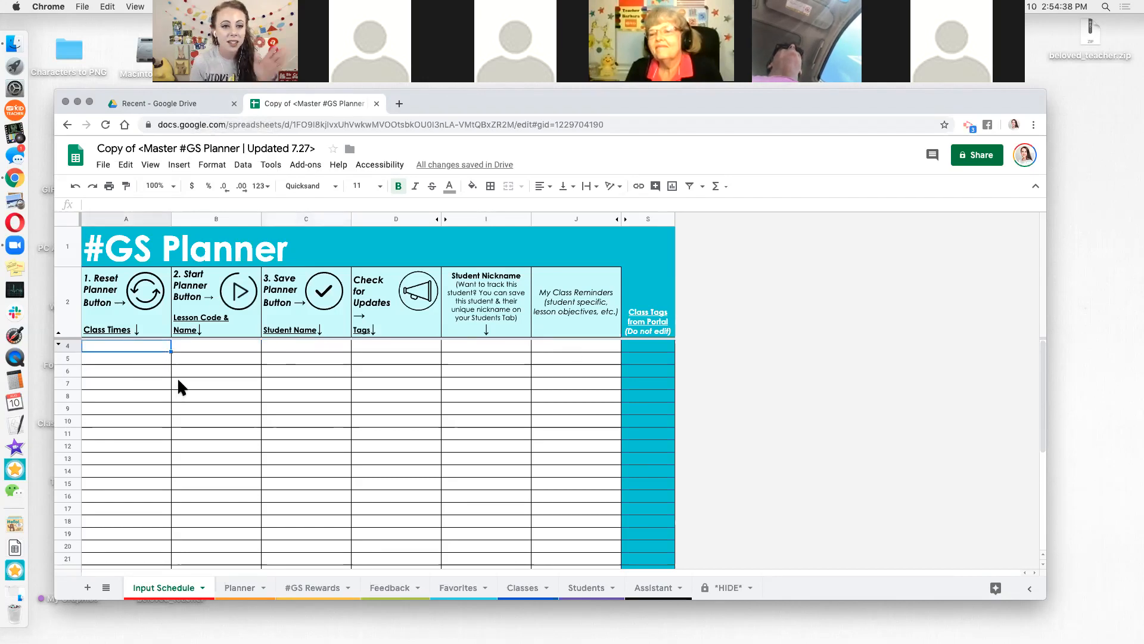
{"action": "left_click", "coordinate": [205, 347]}
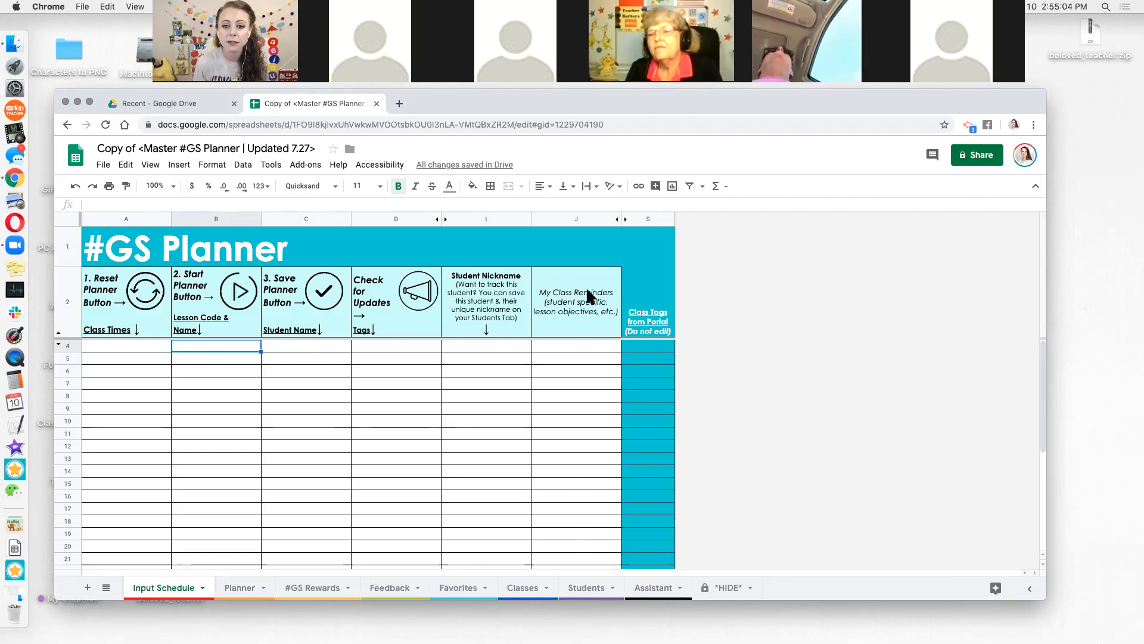
{"action": "left_click", "coordinate": [399, 405]}
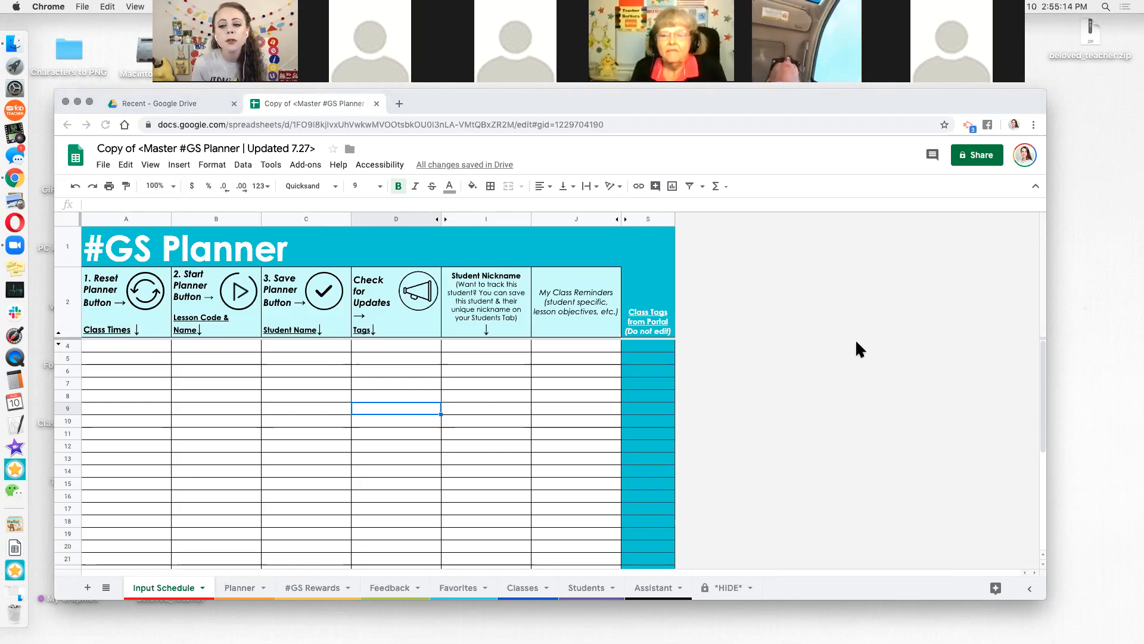
{"action": "left_click", "coordinate": [145, 338]}
{"action": "left_click", "coordinate": [238, 385]}
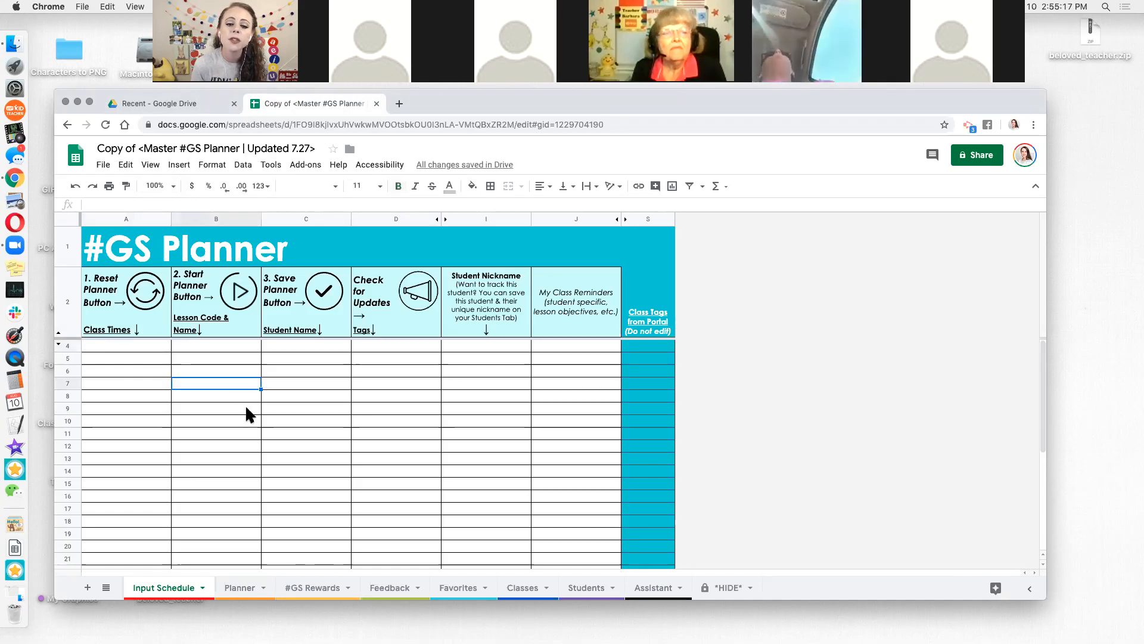
{"action": "left_click", "coordinate": [150, 347]}
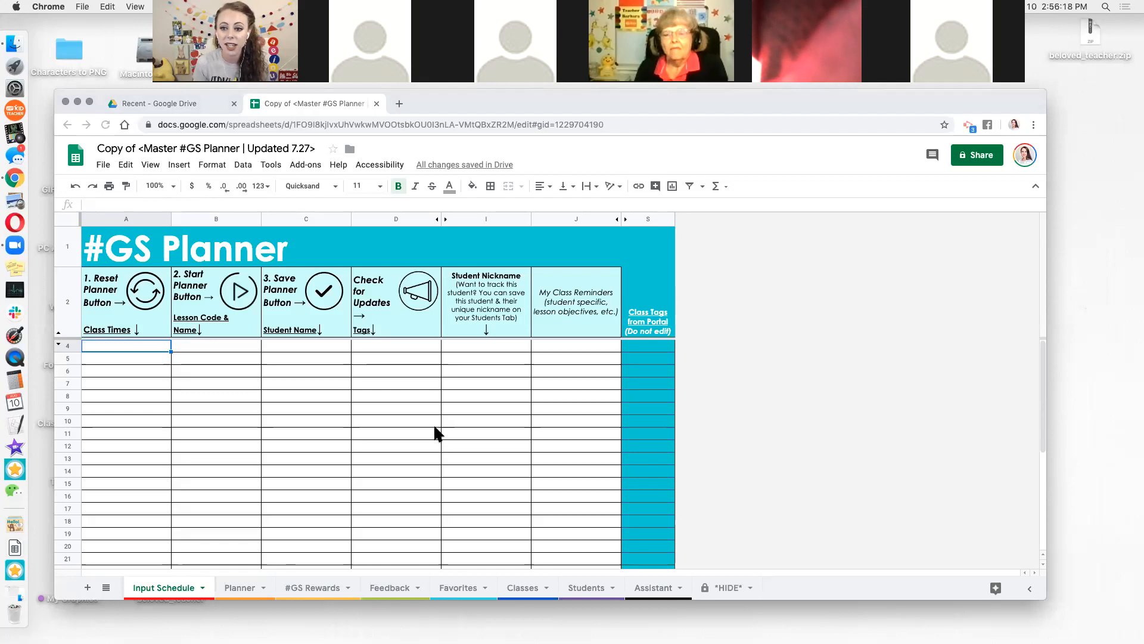
Check the Selected Reward entry of the first saved class in the Classes sheet and return to Input Schedule.
{"action": "left_click", "coordinate": [532, 587]}
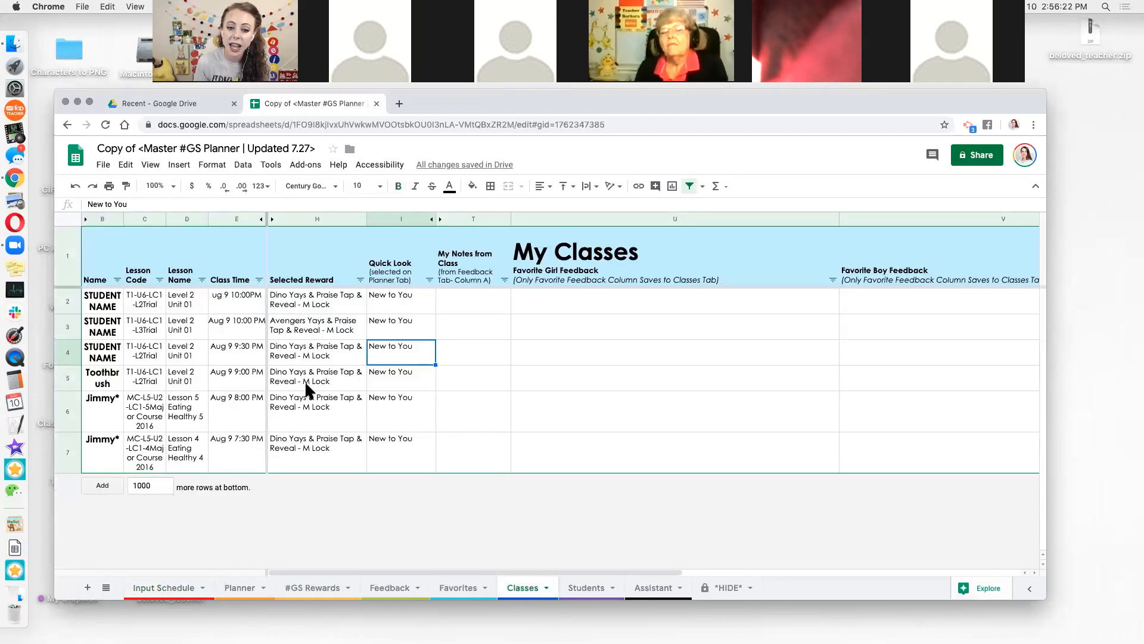
{"action": "left_click", "coordinate": [324, 298]}
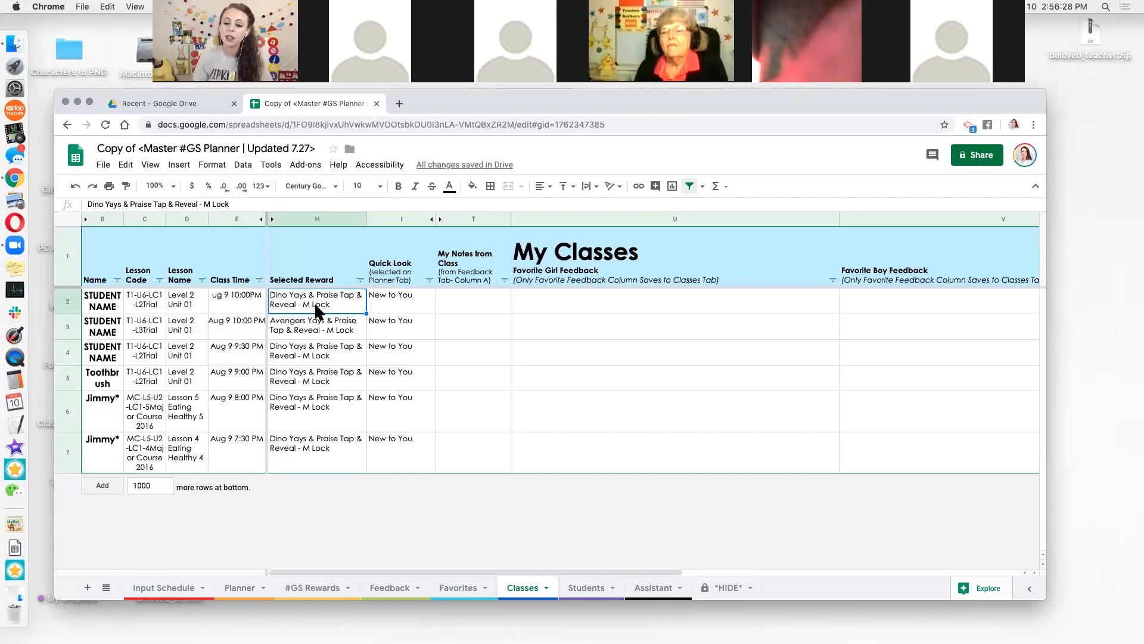
{"action": "left_click", "coordinate": [189, 589]}
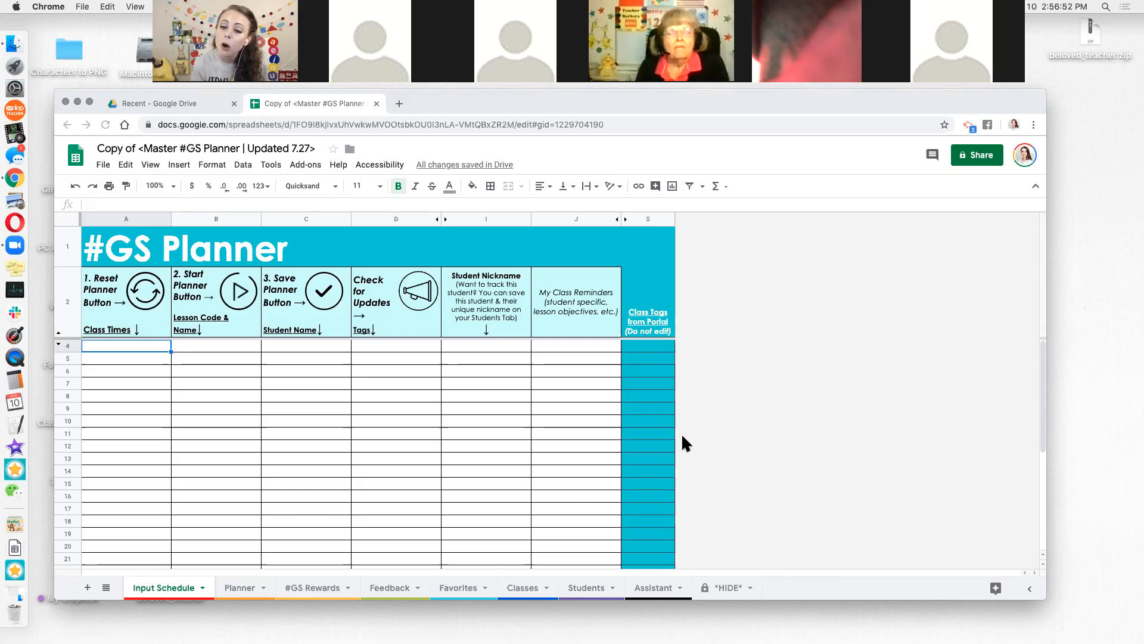
{"action": "left_click", "coordinate": [509, 398]}
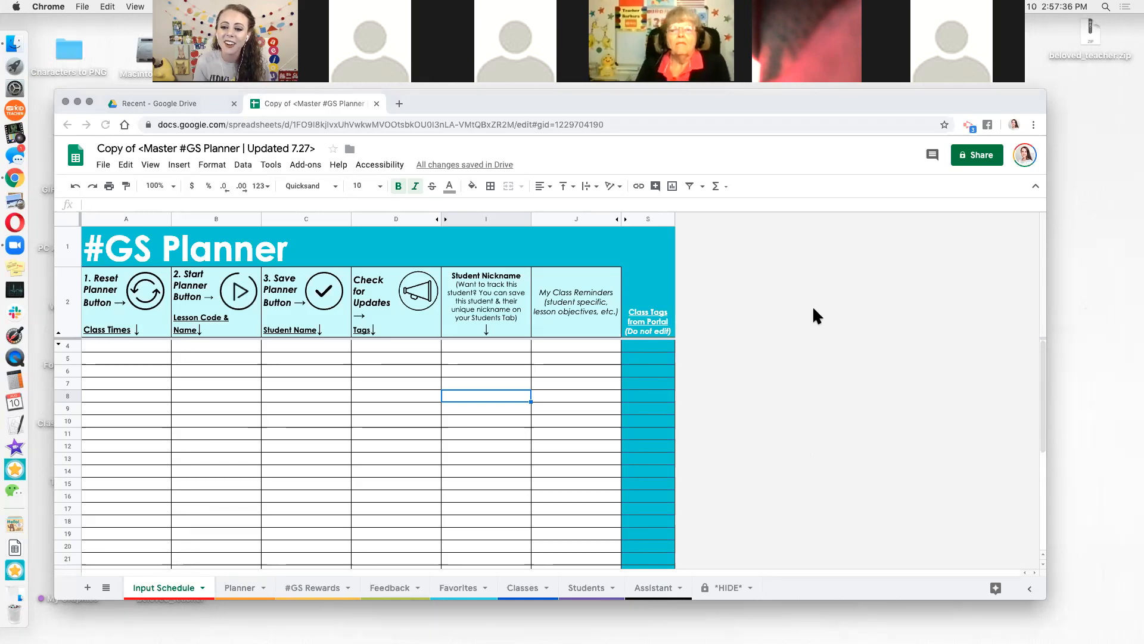
{"action": "left_click", "coordinate": [409, 351]}
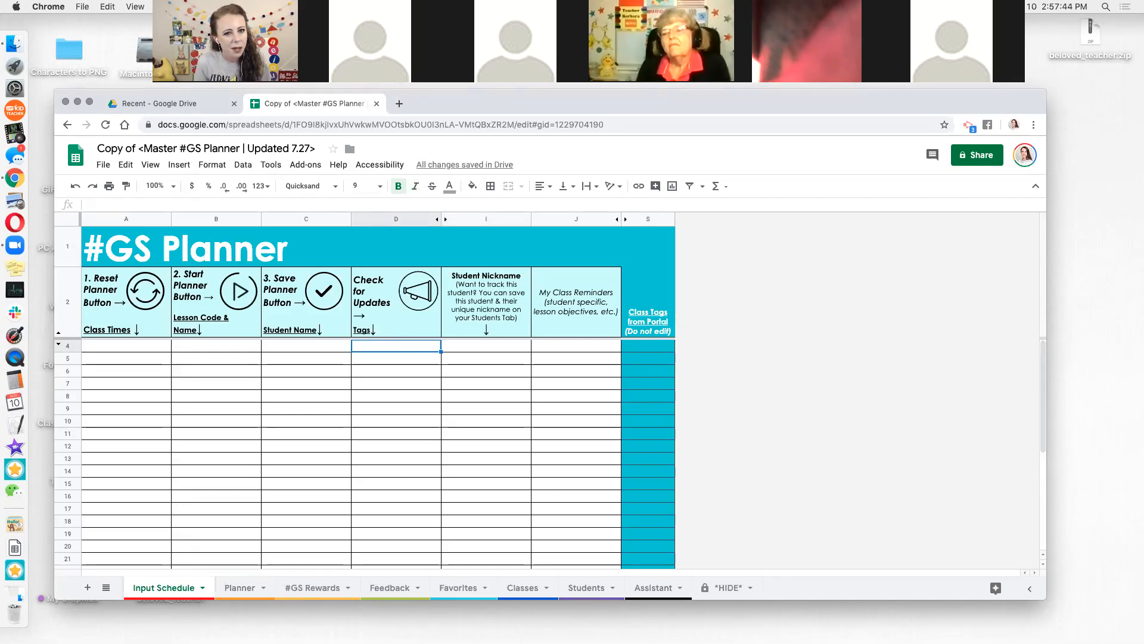
Open the VIPKid portal's All Classes list in a new browser tab and copy the six classes from Aug 09 10:00 PM through 07:30 PM.
{"action": "left_click", "coordinate": [399, 103]}
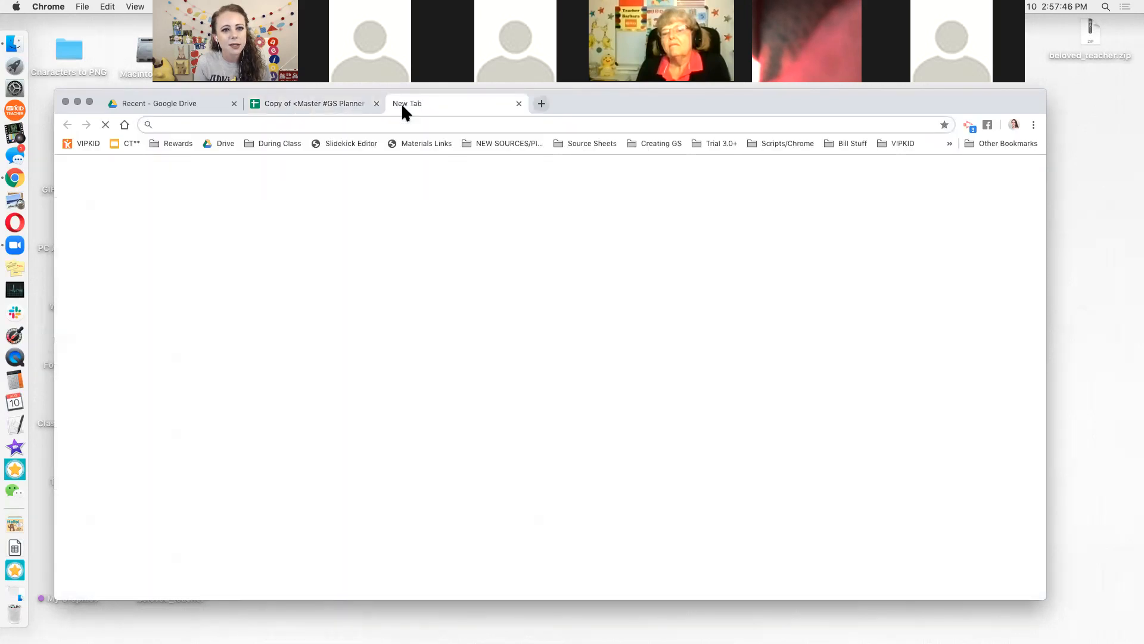
{"action": "left_click", "coordinate": [84, 145]}
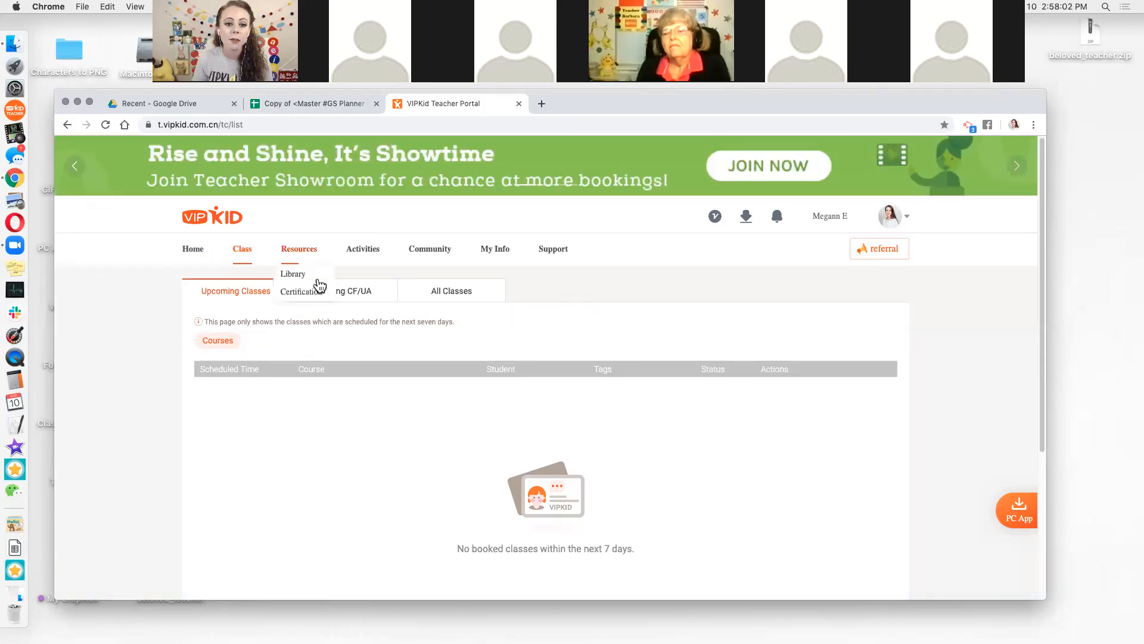
{"action": "left_click", "coordinate": [455, 303]}
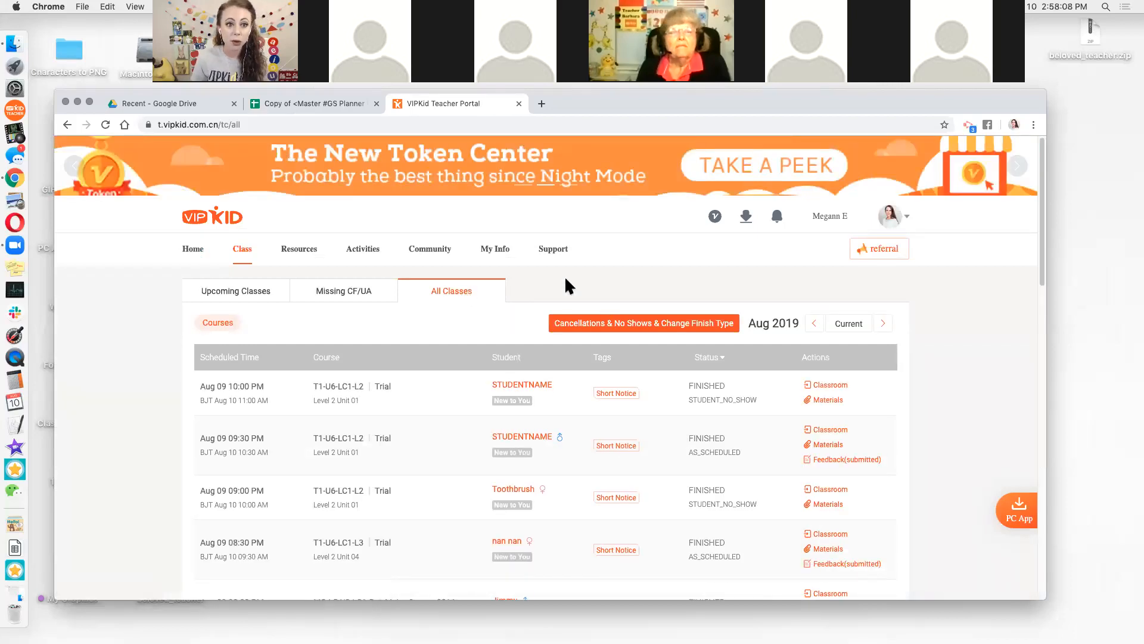
{"action": "scroll", "coordinate": [564, 275], "scroll_direction": "down", "scroll_amount": 1}
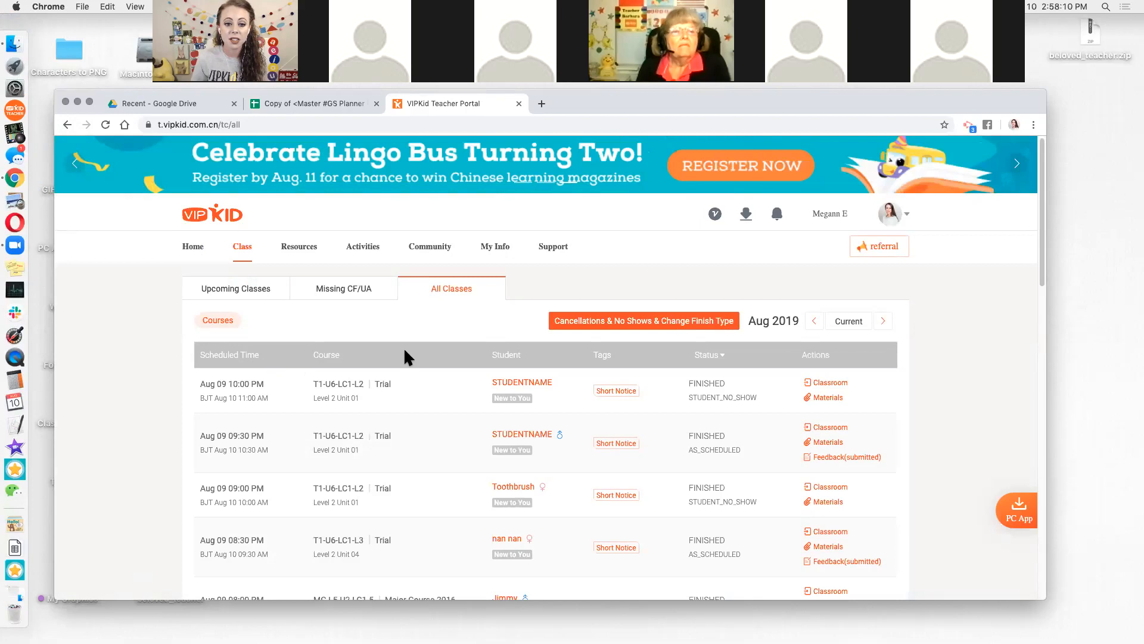
{"action": "scroll", "coordinate": [441, 352], "scroll_direction": "down", "scroll_amount": 3}
{"action": "scroll", "coordinate": [417, 336], "scroll_direction": "down", "scroll_amount": 4}
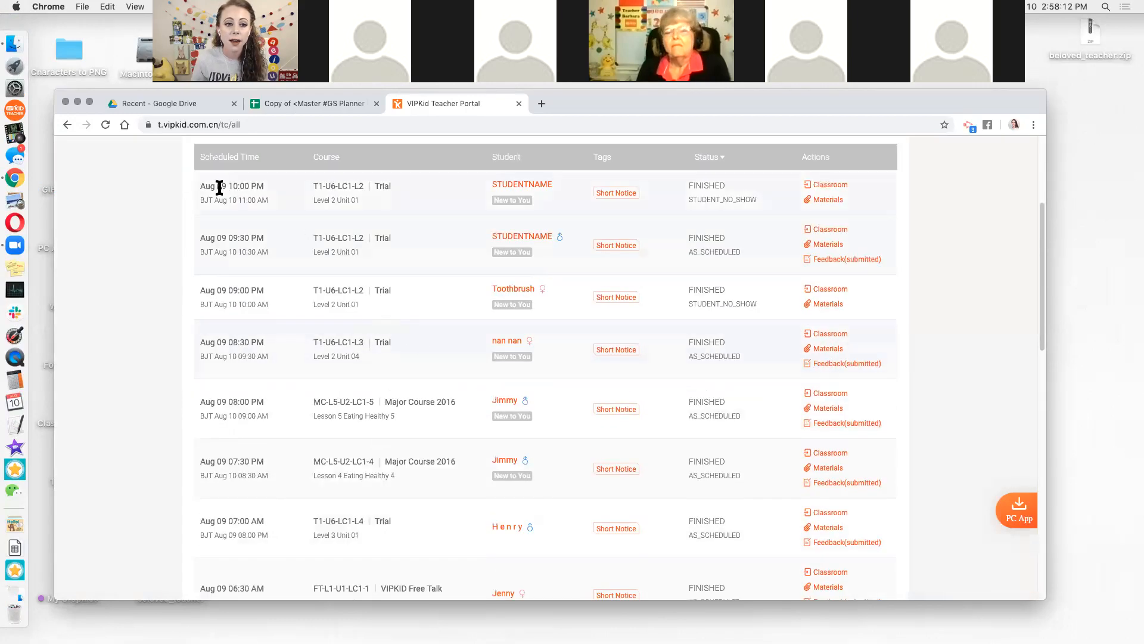
{"action": "left_click_drag", "start_coordinate": [232, 201], "coordinate": [887, 502]}
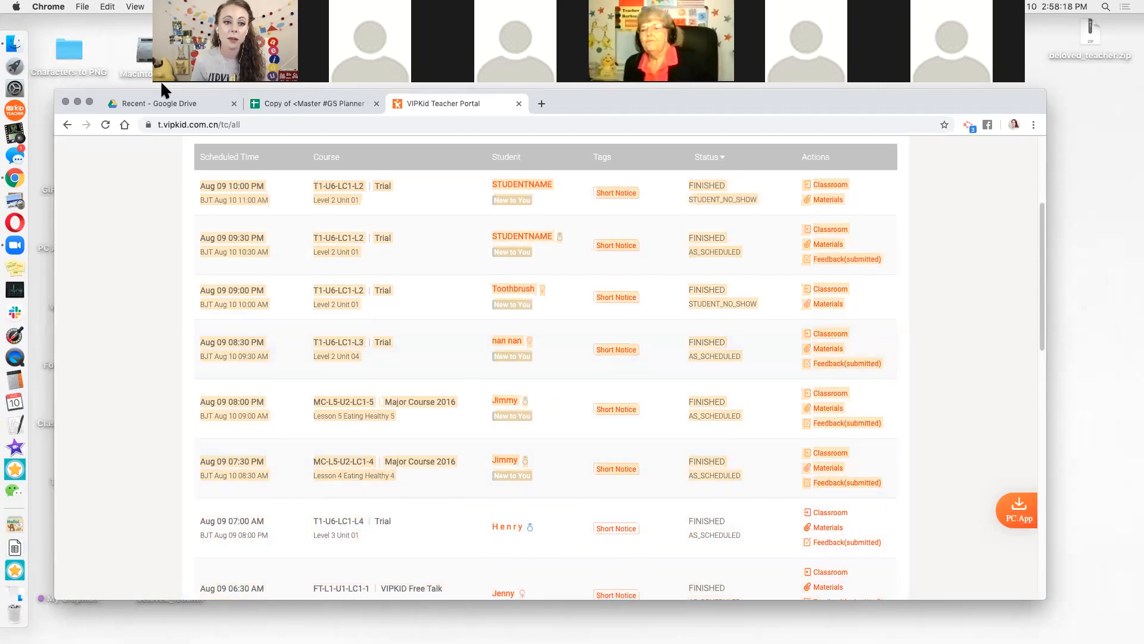
Paste the copied classes into Input Schedule starting at cell A4 and run Start Planner.
{"action": "left_click", "coordinate": [290, 105]}
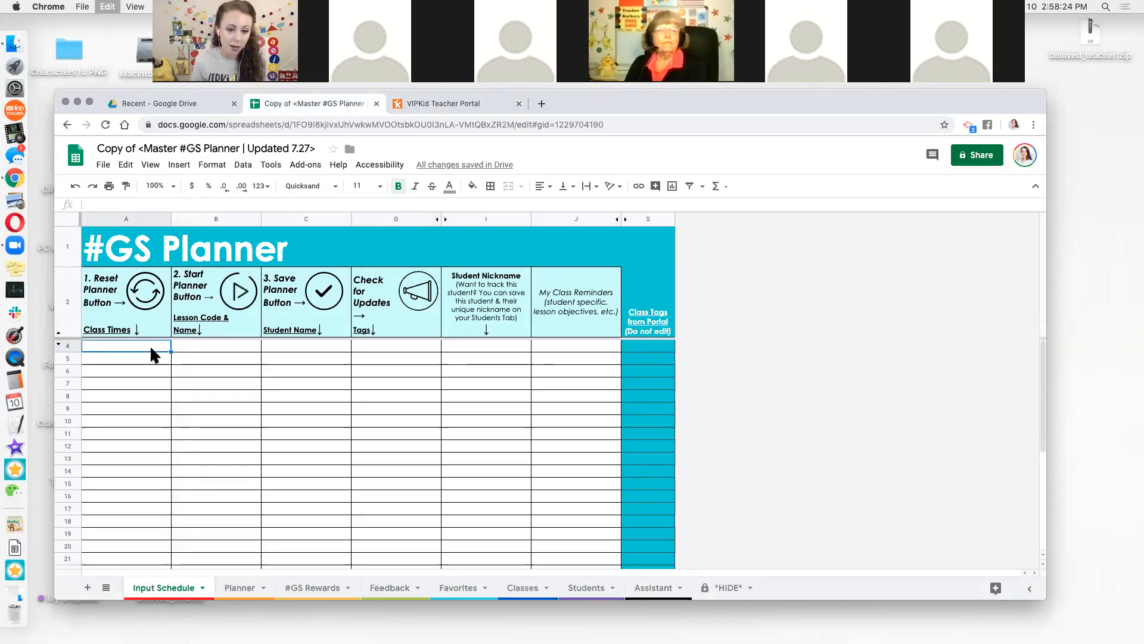
{"action": "key", "text": "super+v"}
{"action": "left_click", "coordinate": [217, 377]}
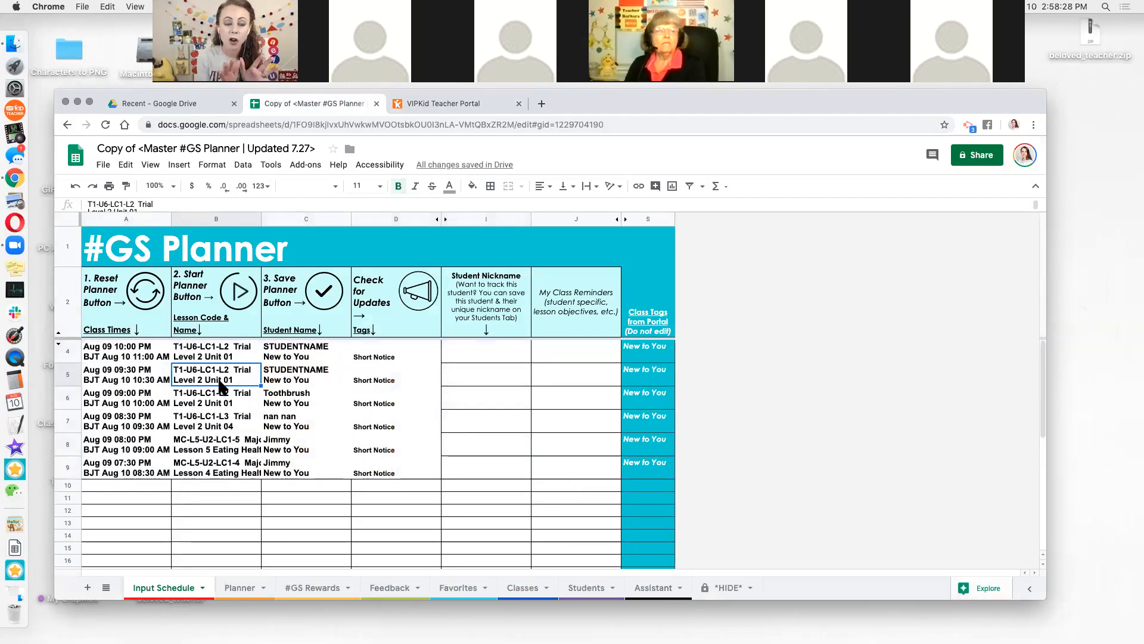
{"action": "left_click", "coordinate": [197, 359]}
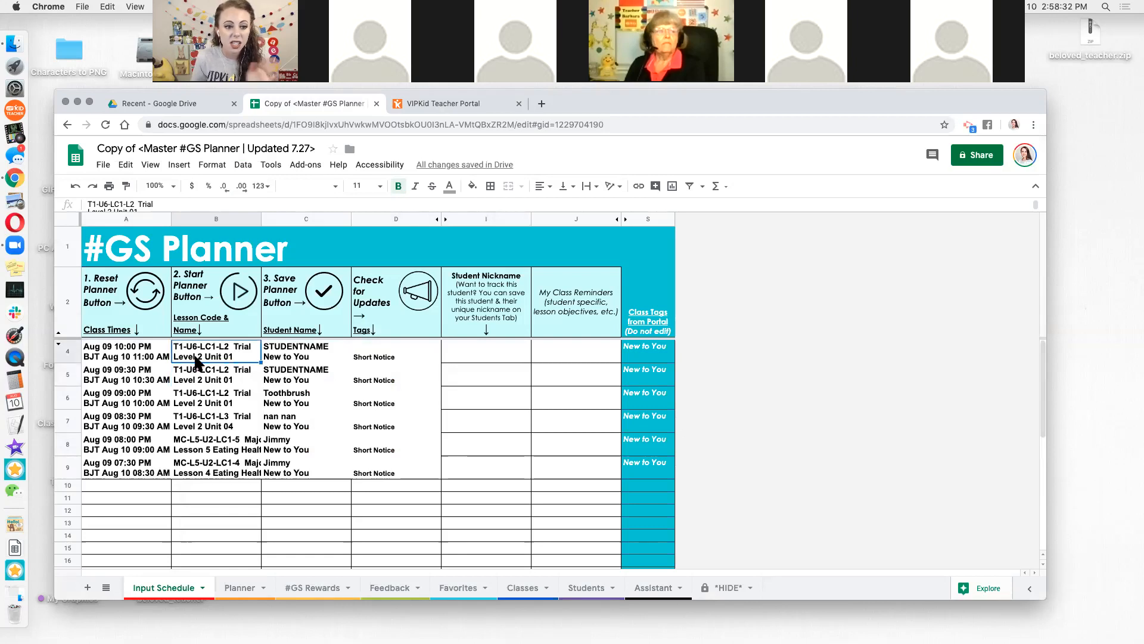
{"action": "left_click", "coordinate": [243, 293]}
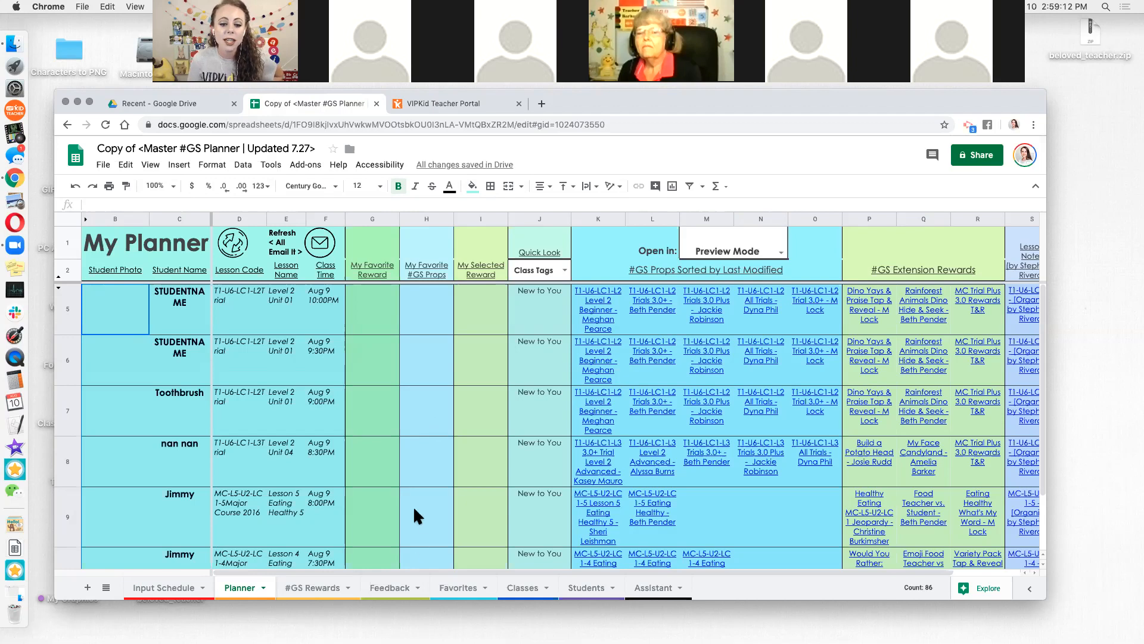
Open the Feedback sheet and look across the girl and boy feedback template columns for the first class.
{"action": "left_click", "coordinate": [410, 596]}
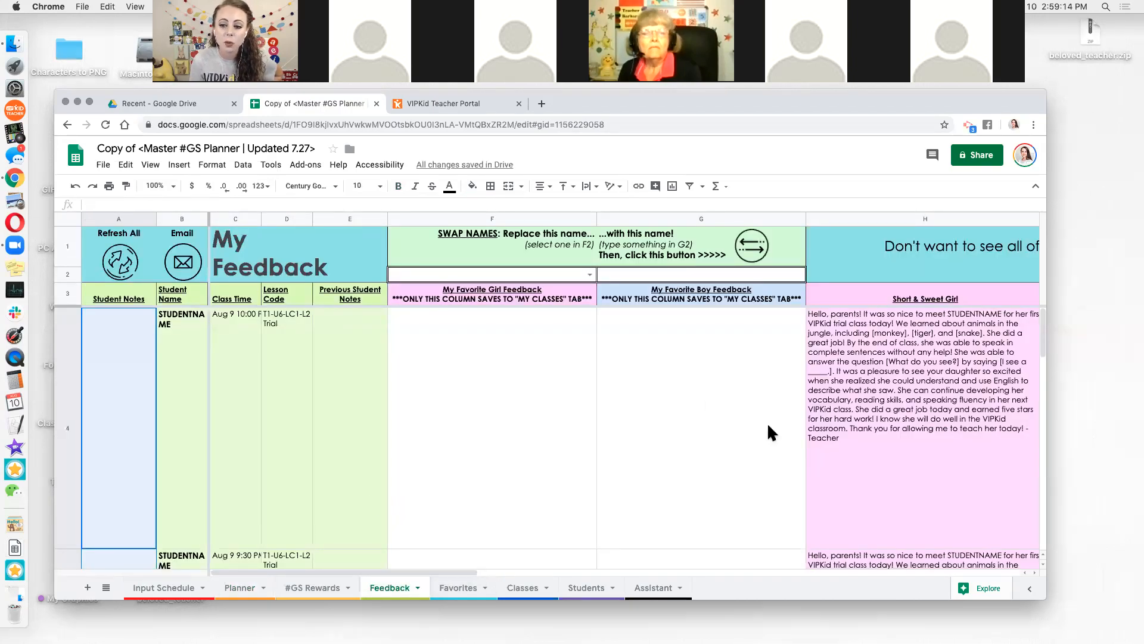
{"action": "left_click", "coordinate": [878, 479]}
{"action": "key", "text": "Right"}
{"action": "key", "text": "Right"}
{"action": "key", "text": "Right"}
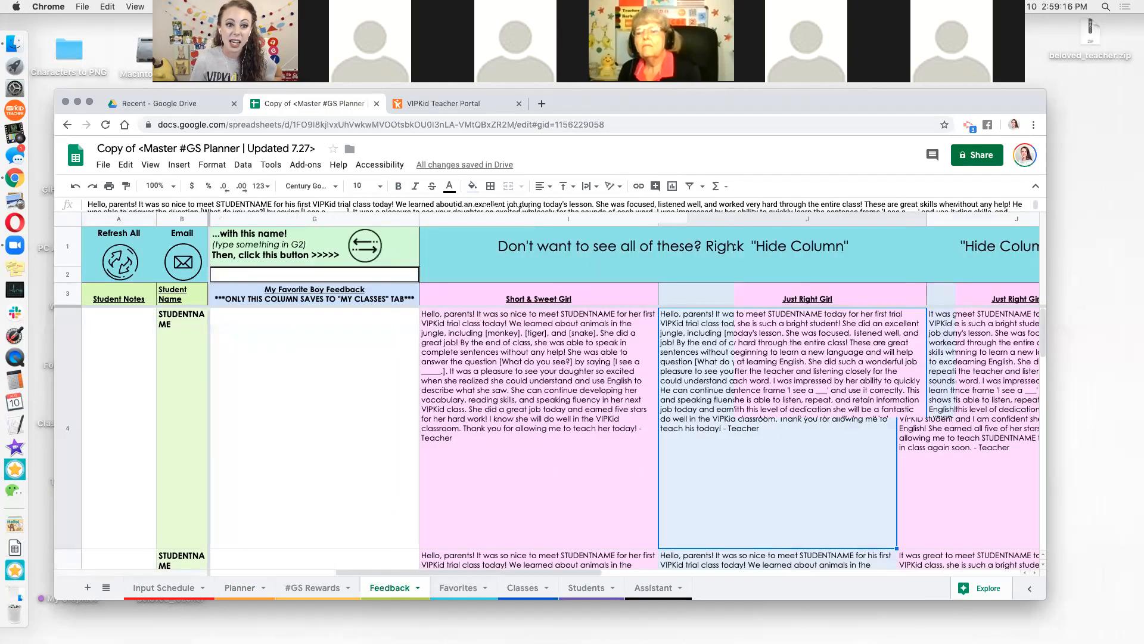
Examine how the student's name is used in row 6's Just Right Girl and Short & Sweet Boy feedback, and return to Input Schedule.
{"action": "left_click", "coordinate": [506, 453]}
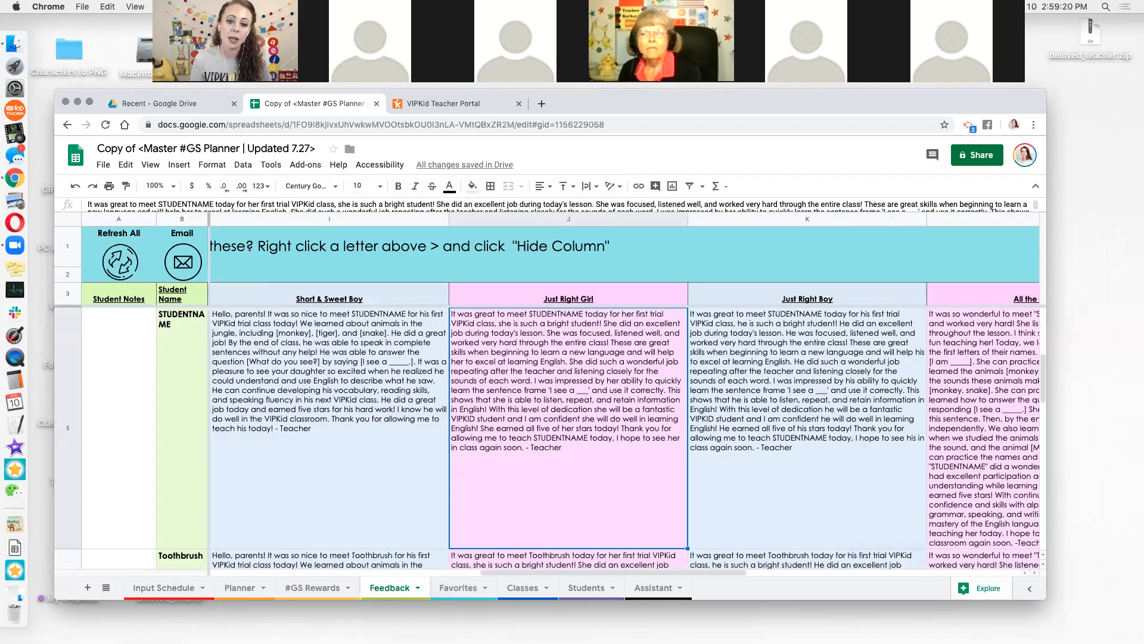
{"action": "double_click", "coordinate": [571, 315]}
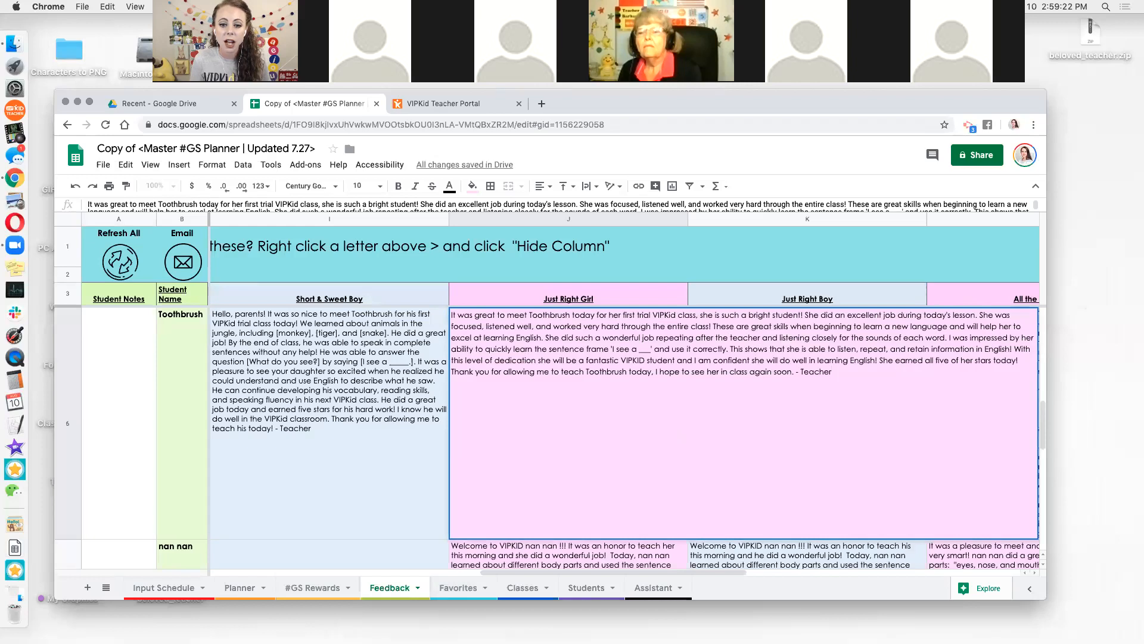
{"action": "double_click", "coordinate": [549, 314]}
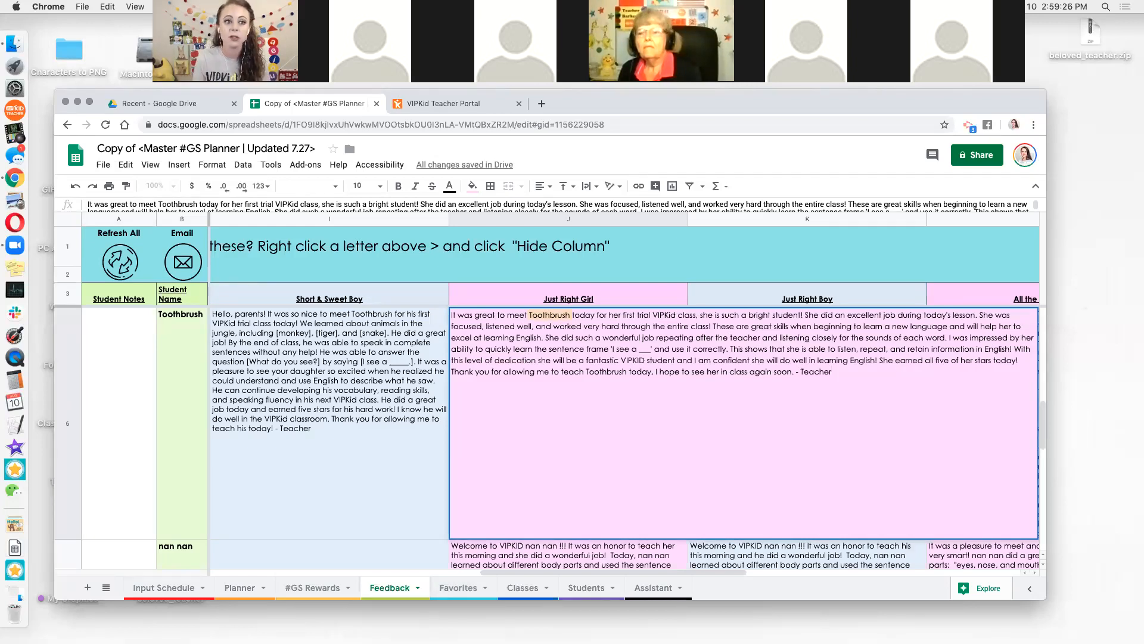
{"action": "left_click", "coordinate": [329, 370]}
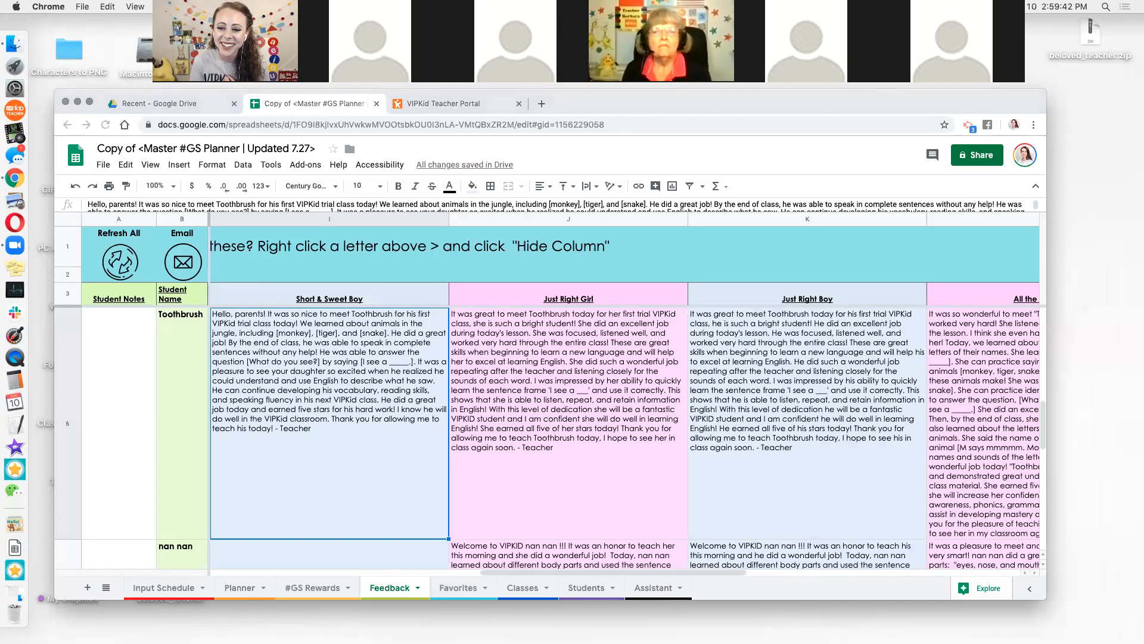
{"action": "left_click", "coordinate": [569, 423]}
{"action": "left_click", "coordinate": [329, 423]}
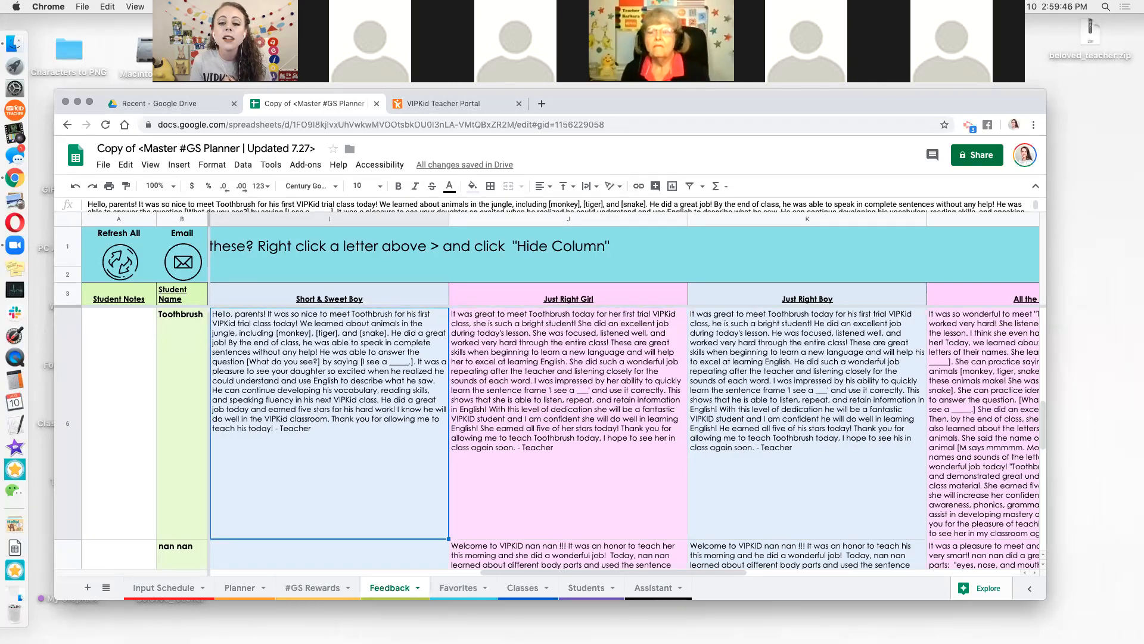
{"action": "left_click", "coordinate": [163, 588]}
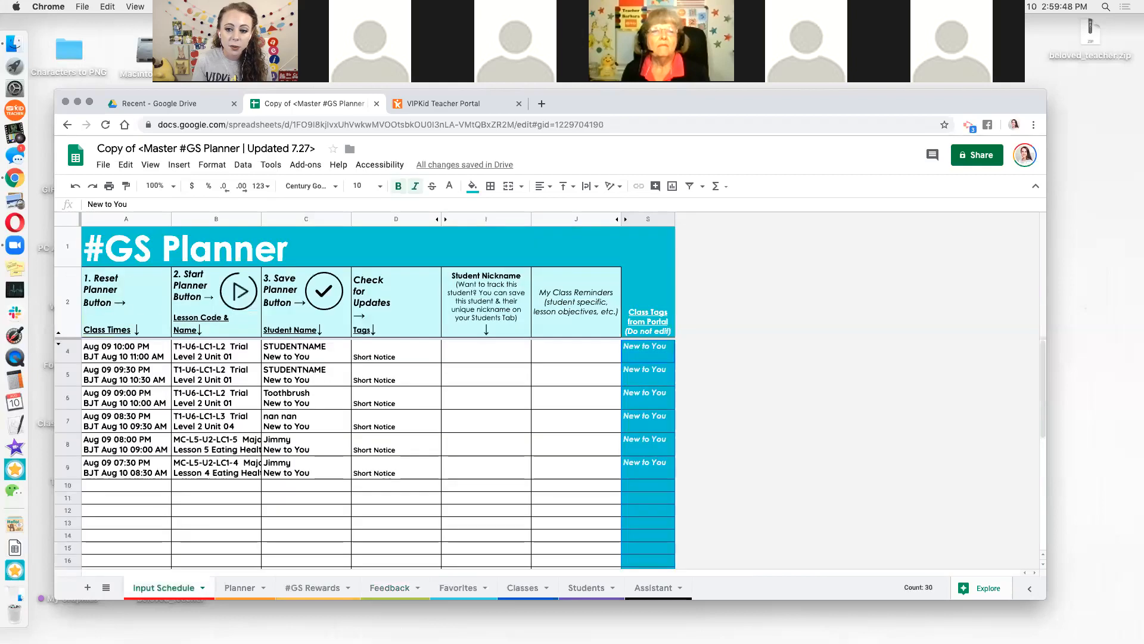
{"action": "left_click", "coordinate": [487, 497]}
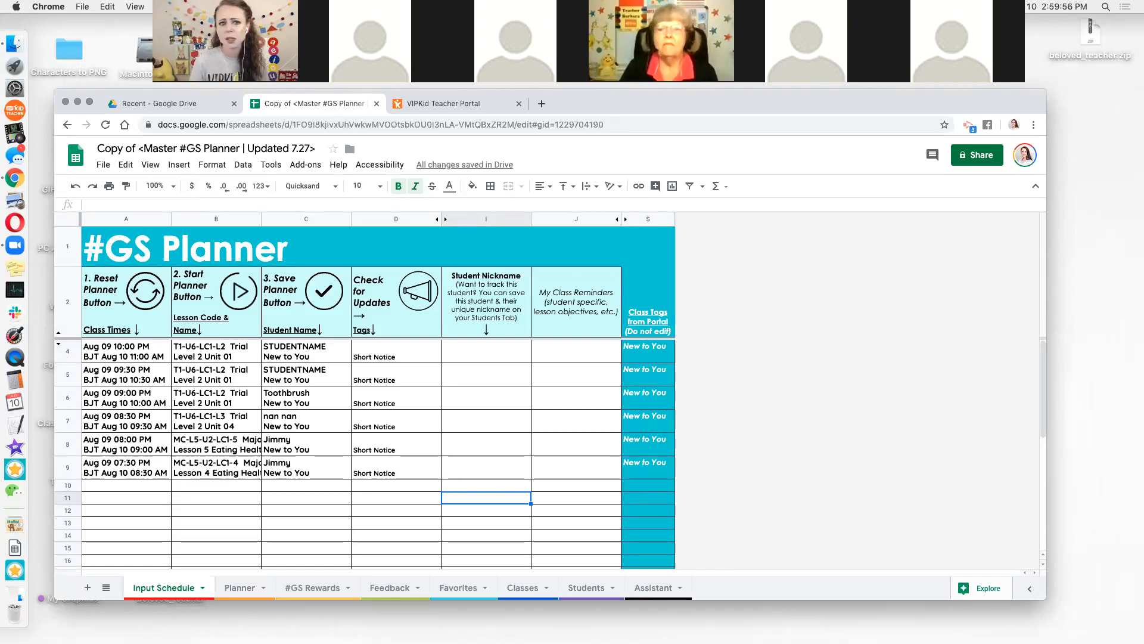
Examine the first three student names in Input Schedule and how they carry over to the #GS Rewards and Feedback sheets.
{"action": "left_click", "coordinate": [306, 352]}
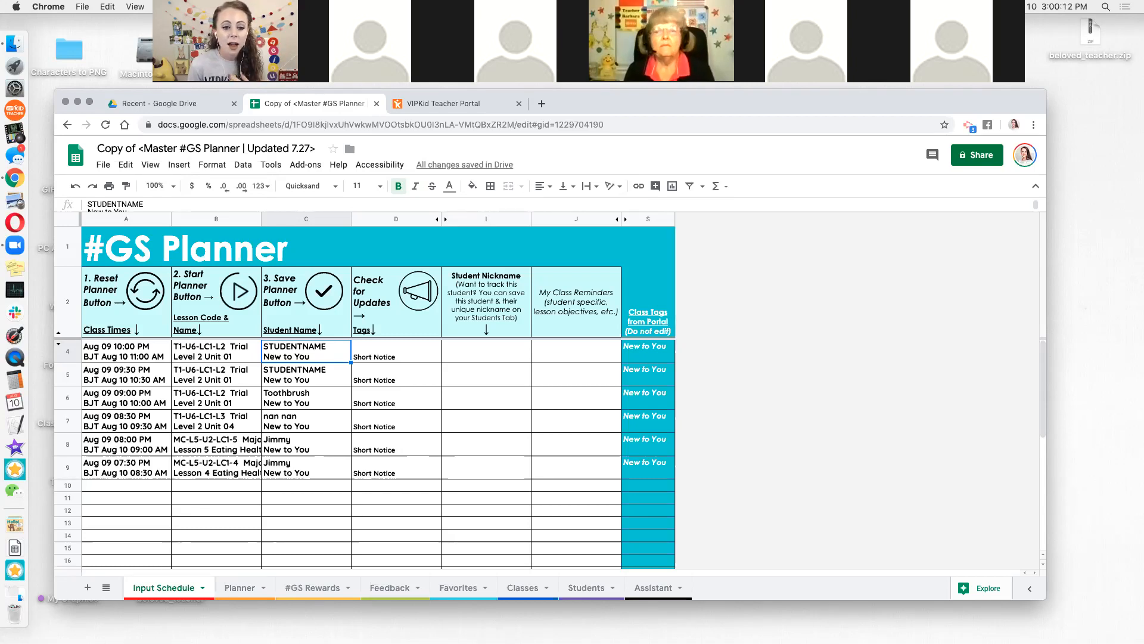
{"action": "key", "text": "Down"}
{"action": "key", "text": "Down"}
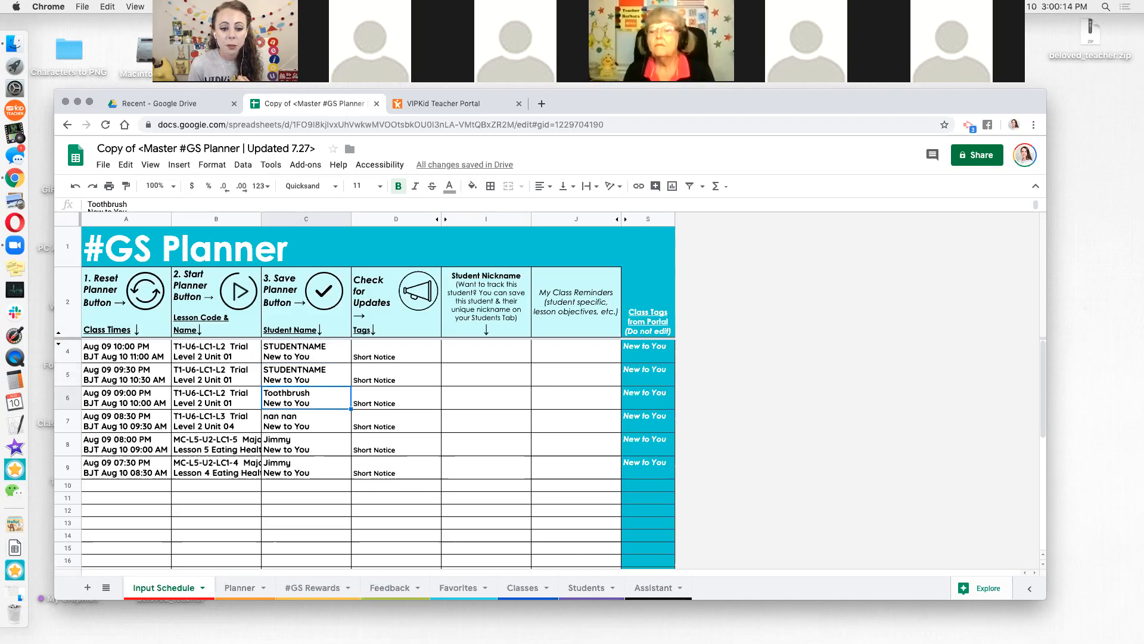
{"action": "left_click", "coordinate": [312, 588]}
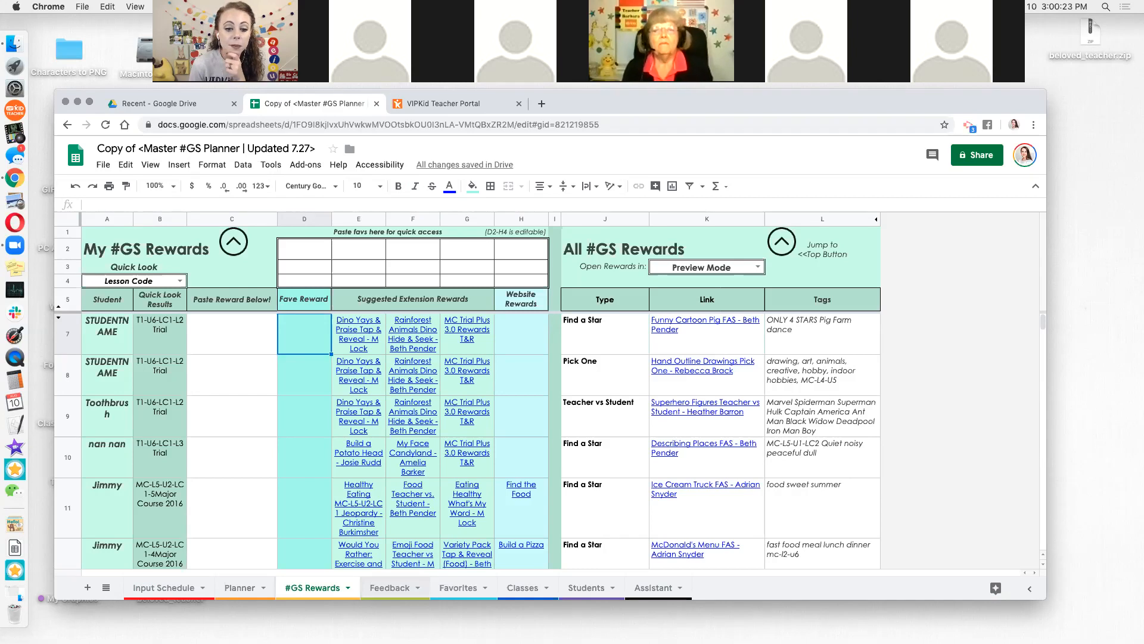
{"action": "left_click", "coordinate": [390, 588]}
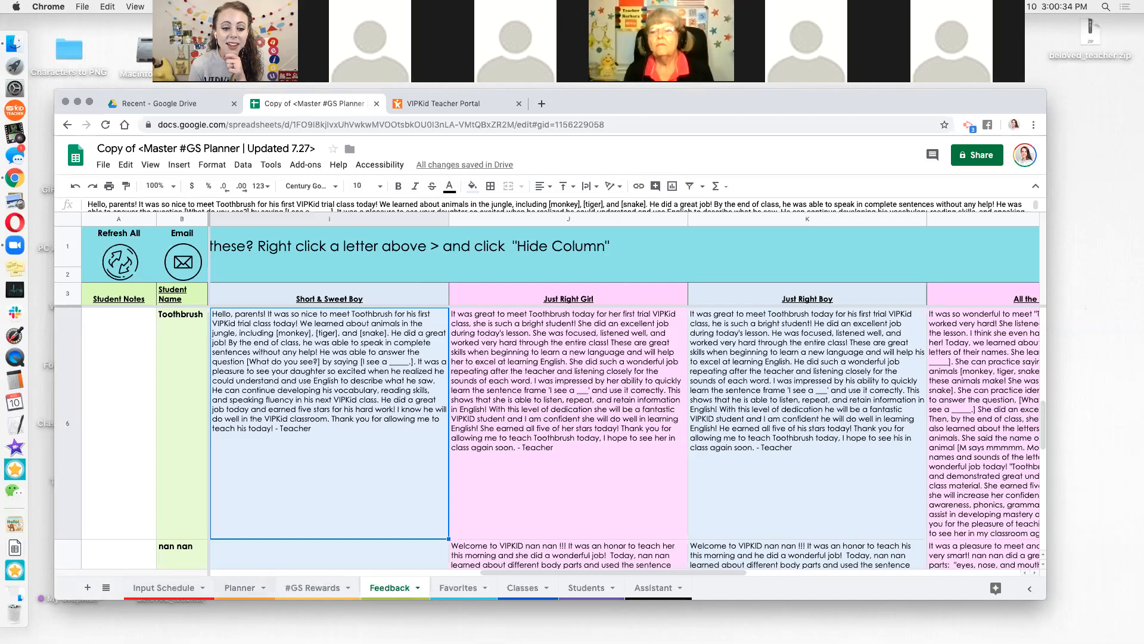
Open the Planner sheet and examine the My Favorite Reward, My Favorite #GS Props and My Selected Reward columns.
{"action": "left_click", "coordinate": [239, 588]}
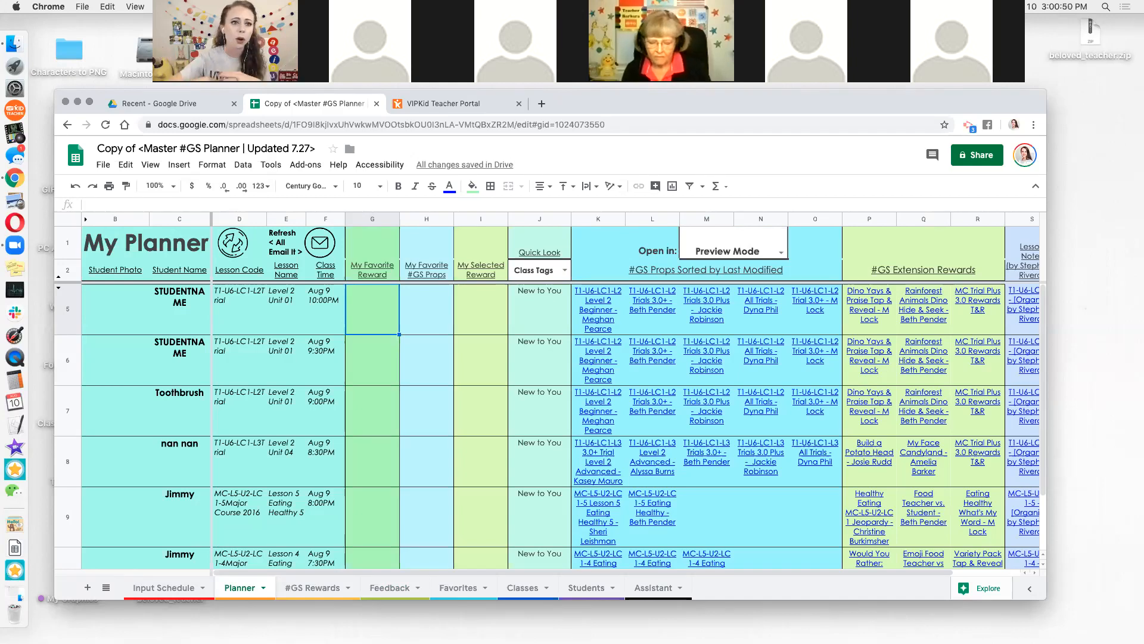
{"action": "mouse_move", "coordinate": [239, 588]}
{"action": "left_mouse_down"}
{"action": "mouse_move", "coordinate": [561, 588]}
{"action": "mouse_move", "coordinate": [243, 587]}
{"action": "left_mouse_up"}
{"action": "left_click", "coordinate": [372, 461]}
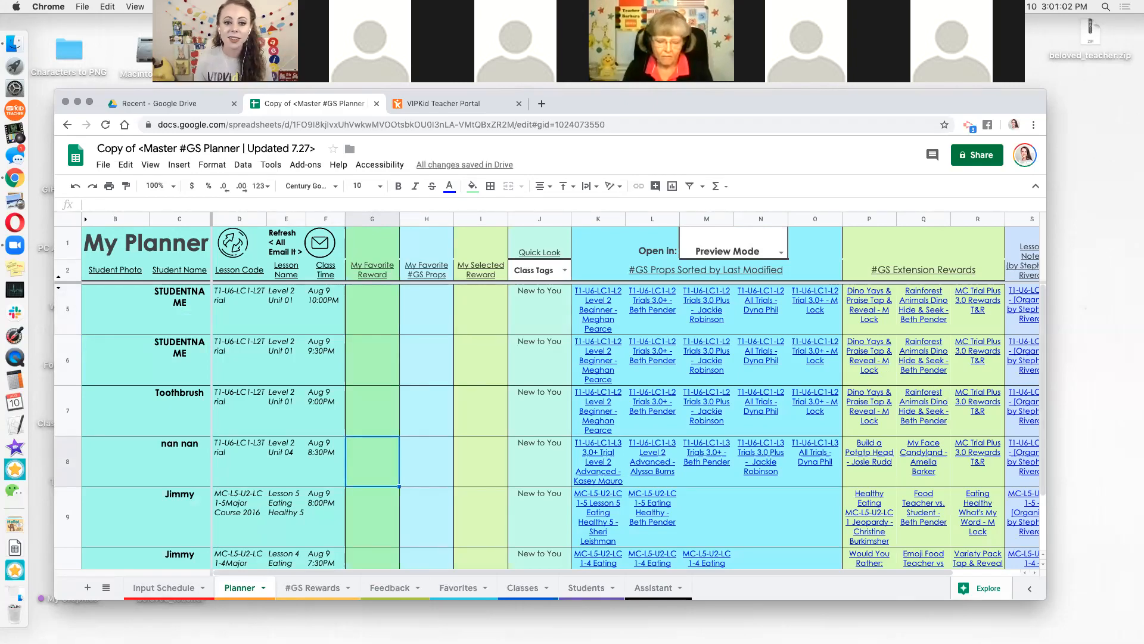
{"action": "left_click", "coordinate": [427, 220]}
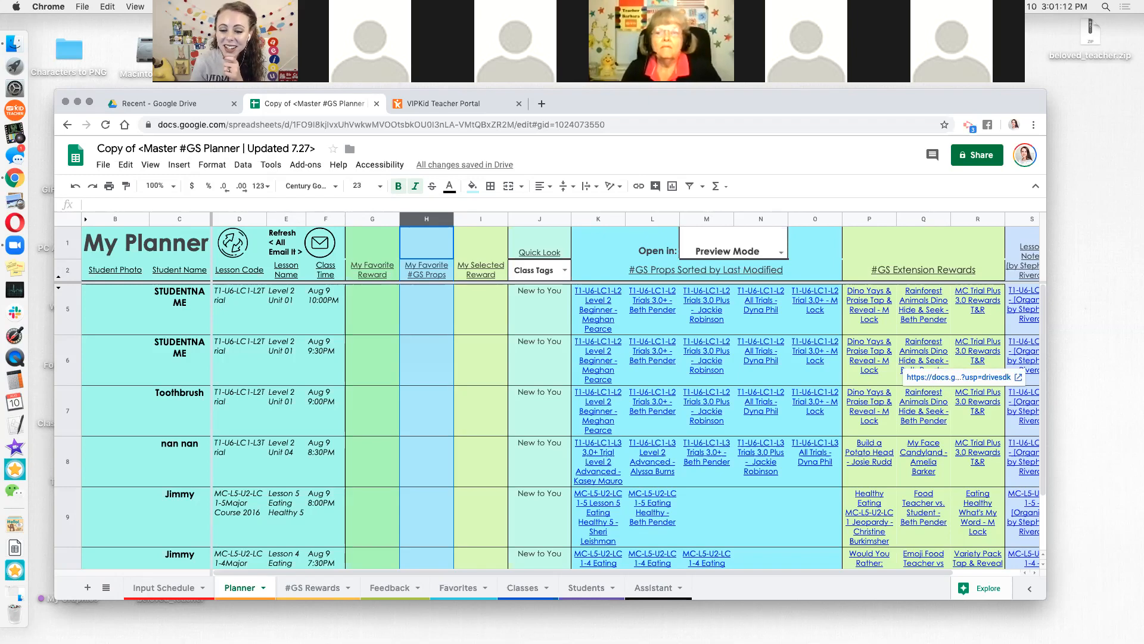
{"action": "left_click", "coordinate": [481, 309]}
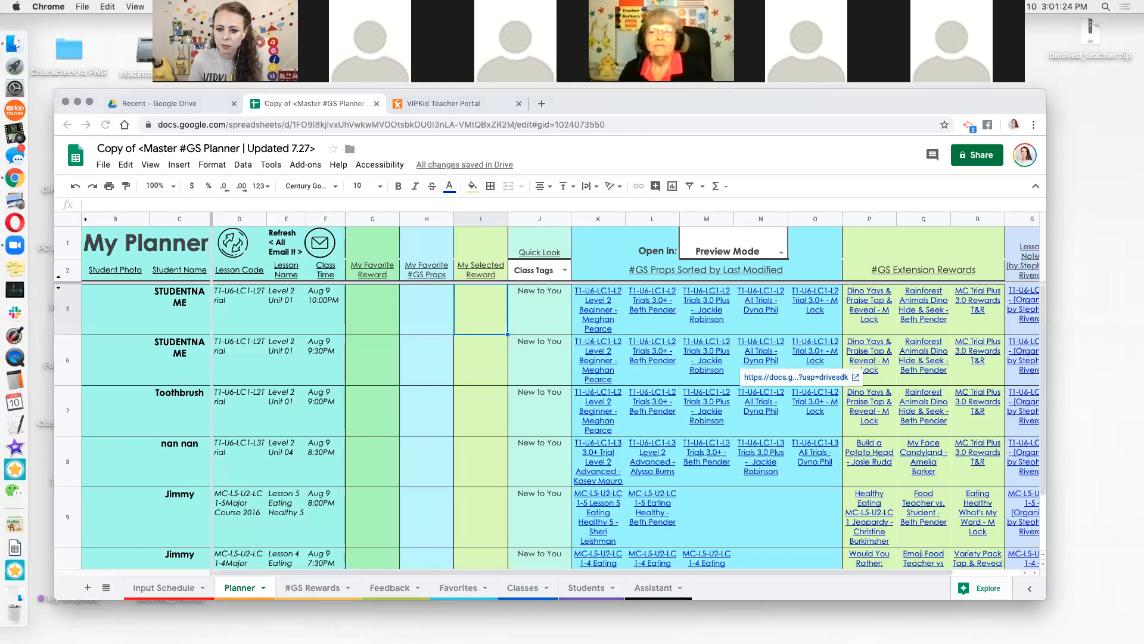
Copy the shareable link of the #GS Planner Zoom presentation in Google Drive and return to the planner copy.
{"action": "key", "text": "ctrl+shift+Tab"}
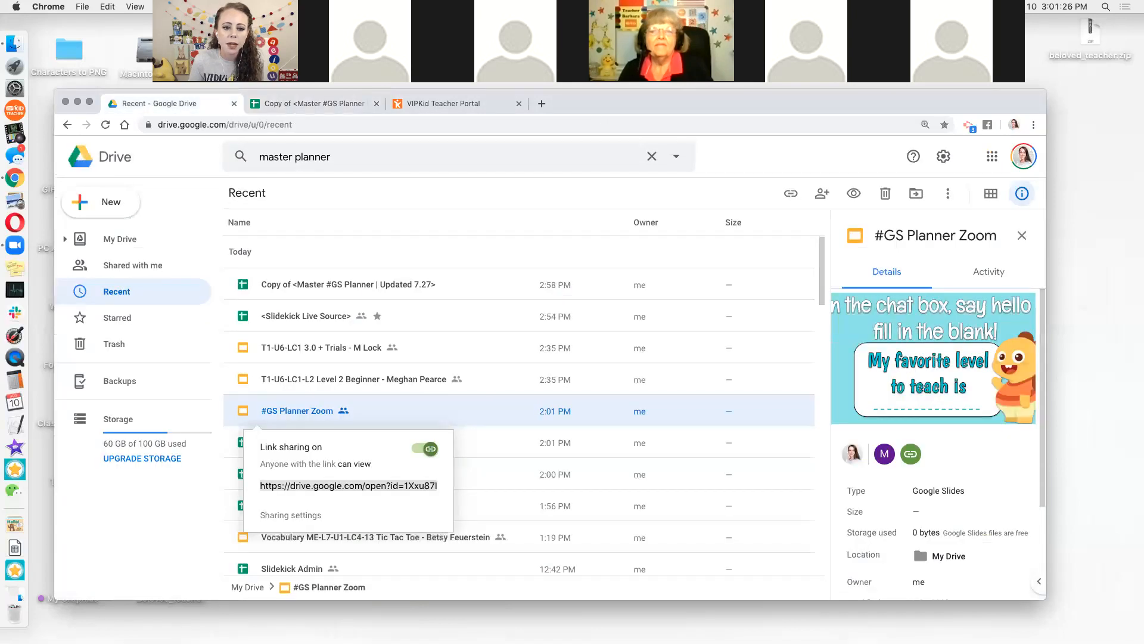
{"action": "right_click", "coordinate": [453, 411]}
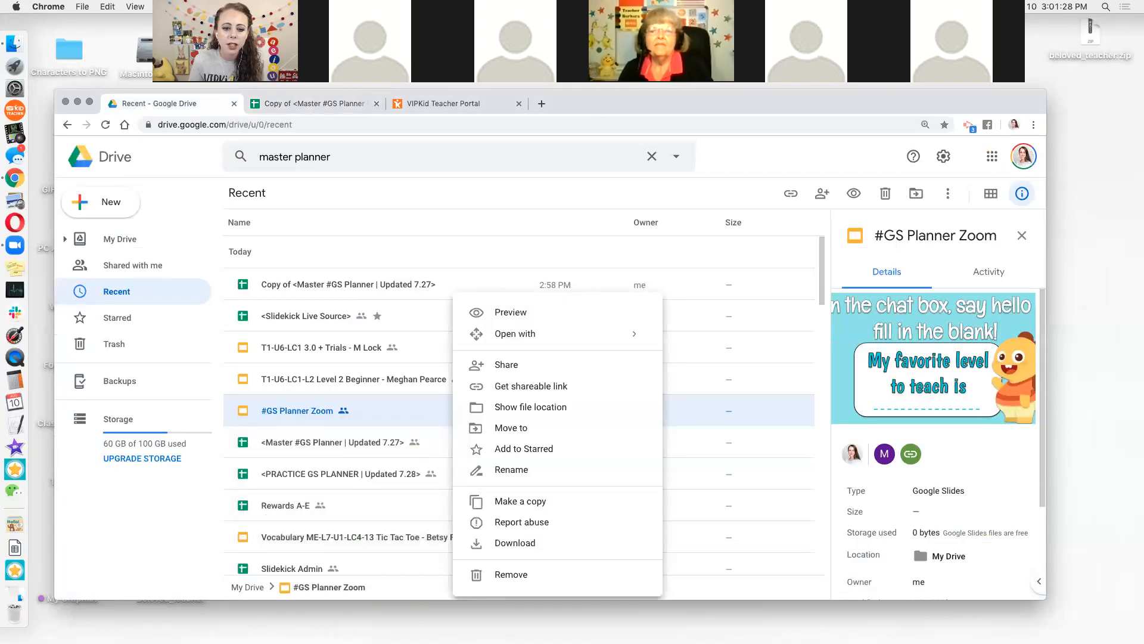
{"action": "left_click", "coordinate": [411, 443]}
{"action": "left_click", "coordinate": [412, 411]}
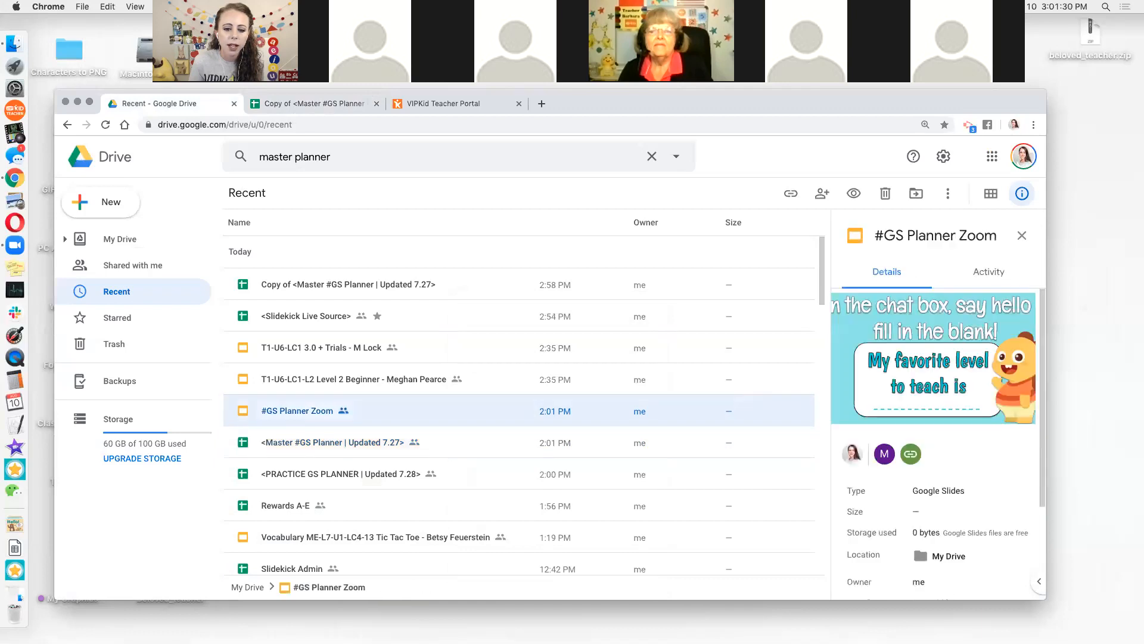
{"action": "right_click", "coordinate": [391, 411]}
{"action": "left_click", "coordinate": [453, 387]}
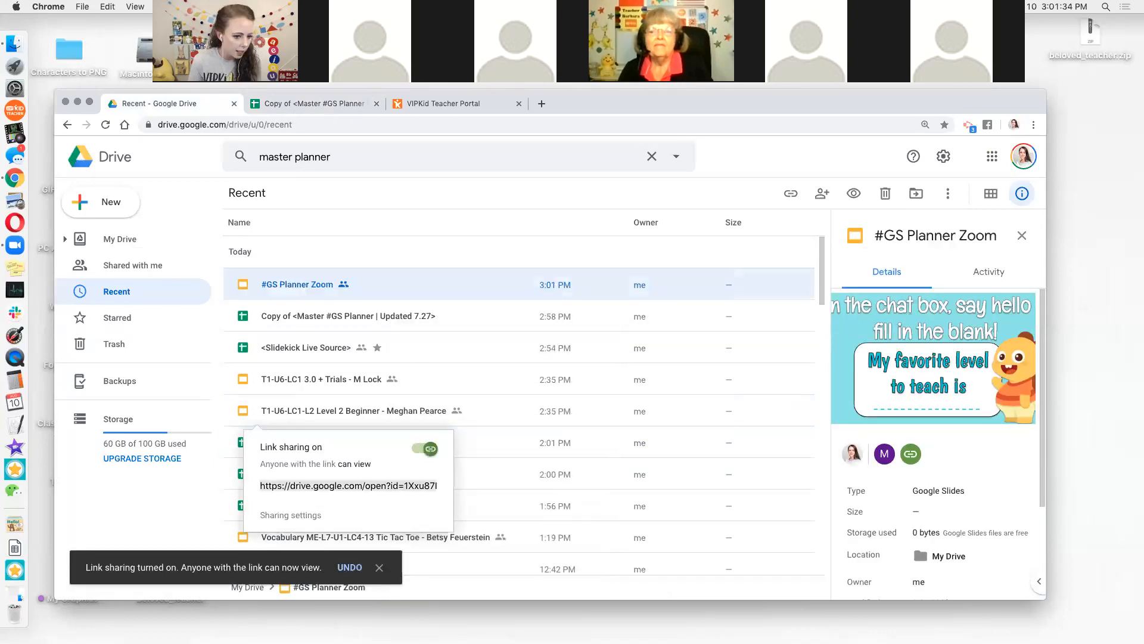
{"action": "key", "text": "super+c"}
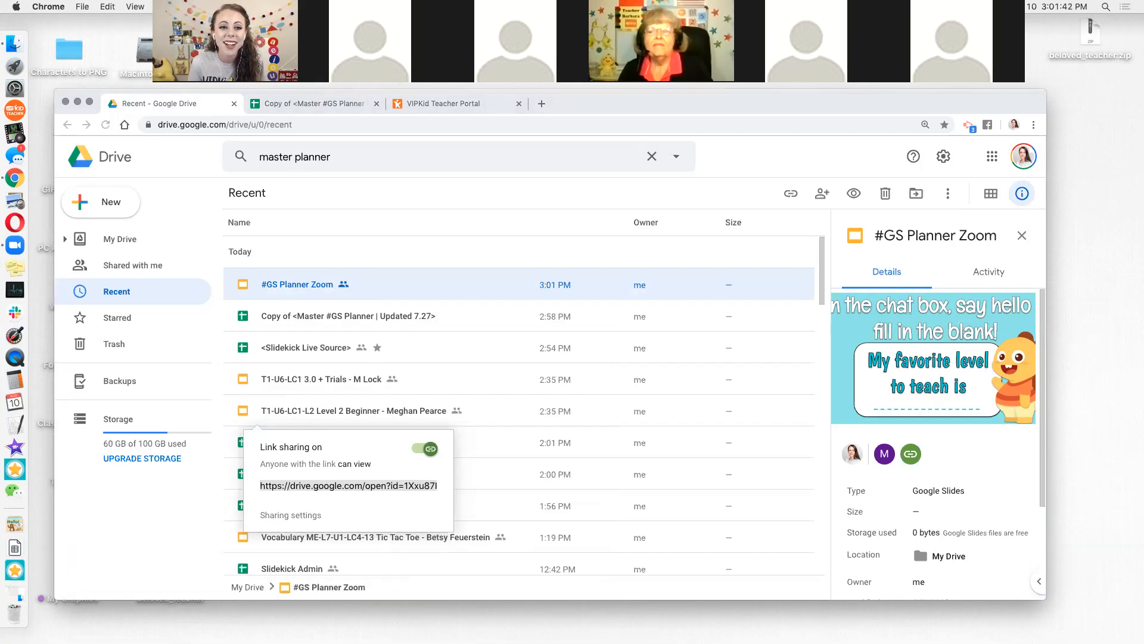
{"action": "key", "text": "ctrl+Tab"}
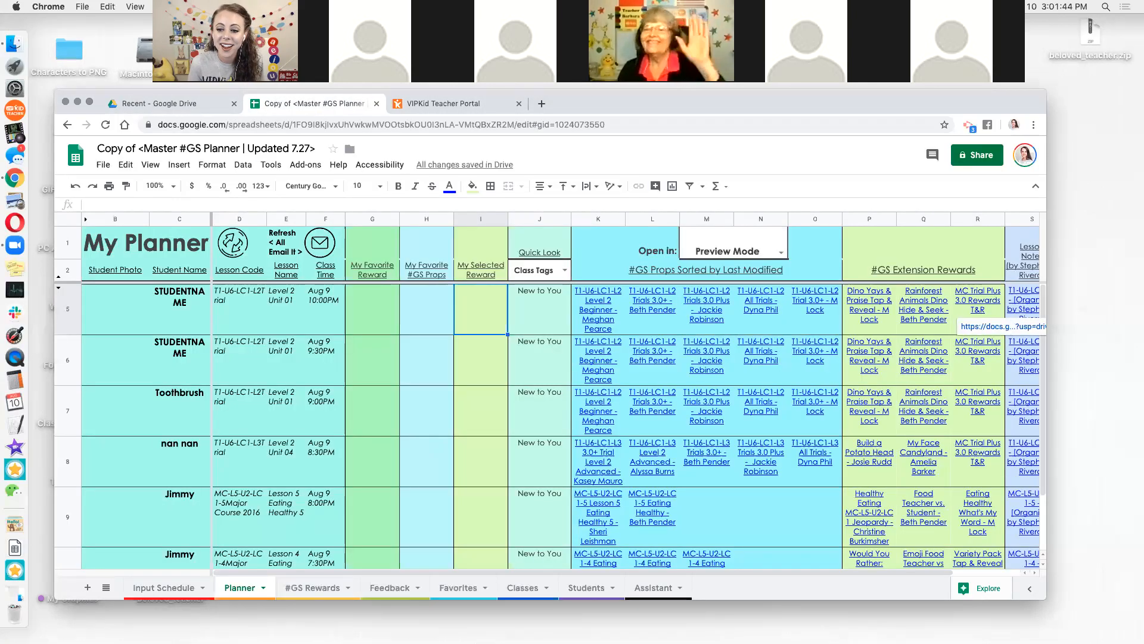